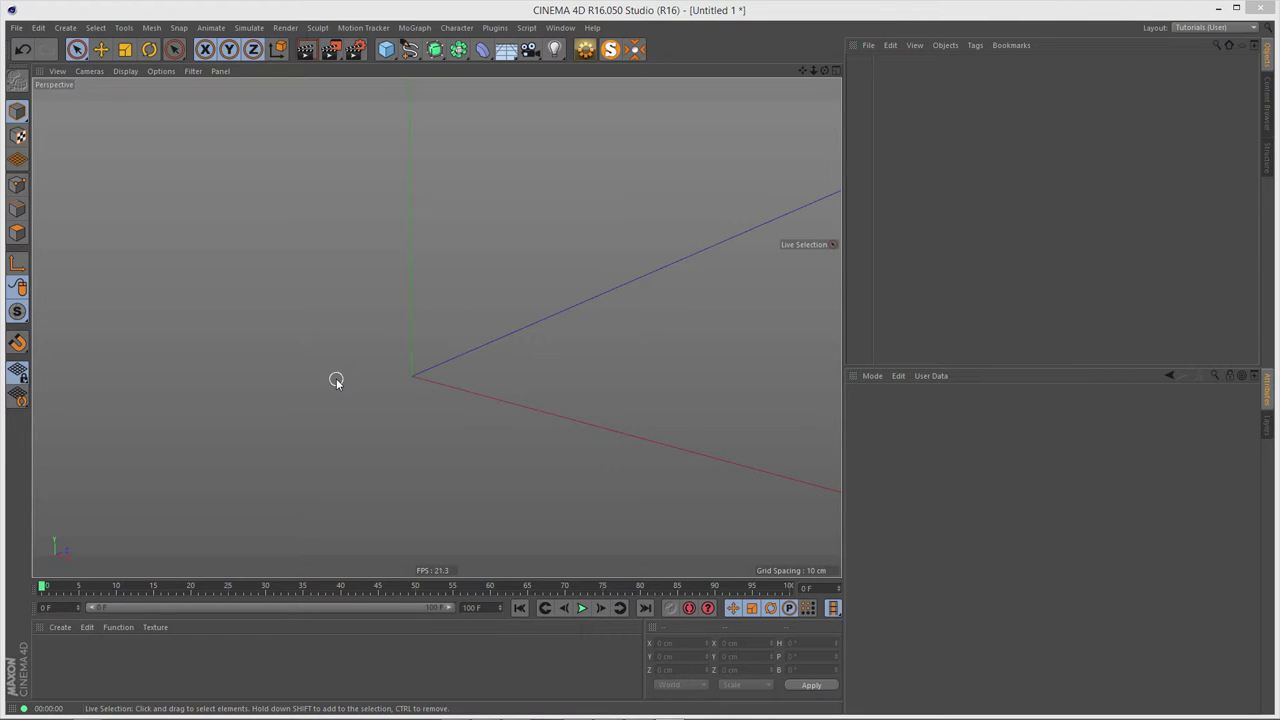
# - Examine the reference render of the whisky bottle and glass in the Picture Viewer, and close it
pyautogui.click(727, 47)
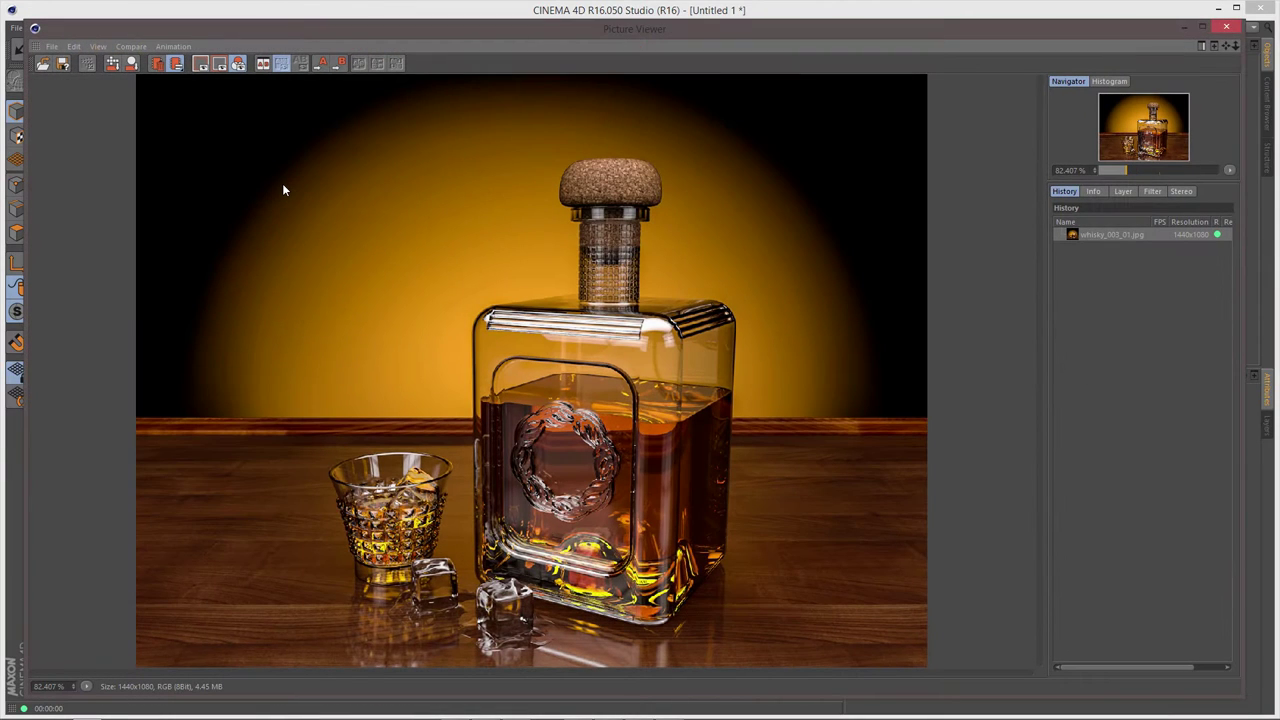
pyautogui.moveTo(576, 33); pyautogui.dragTo(577, 23)
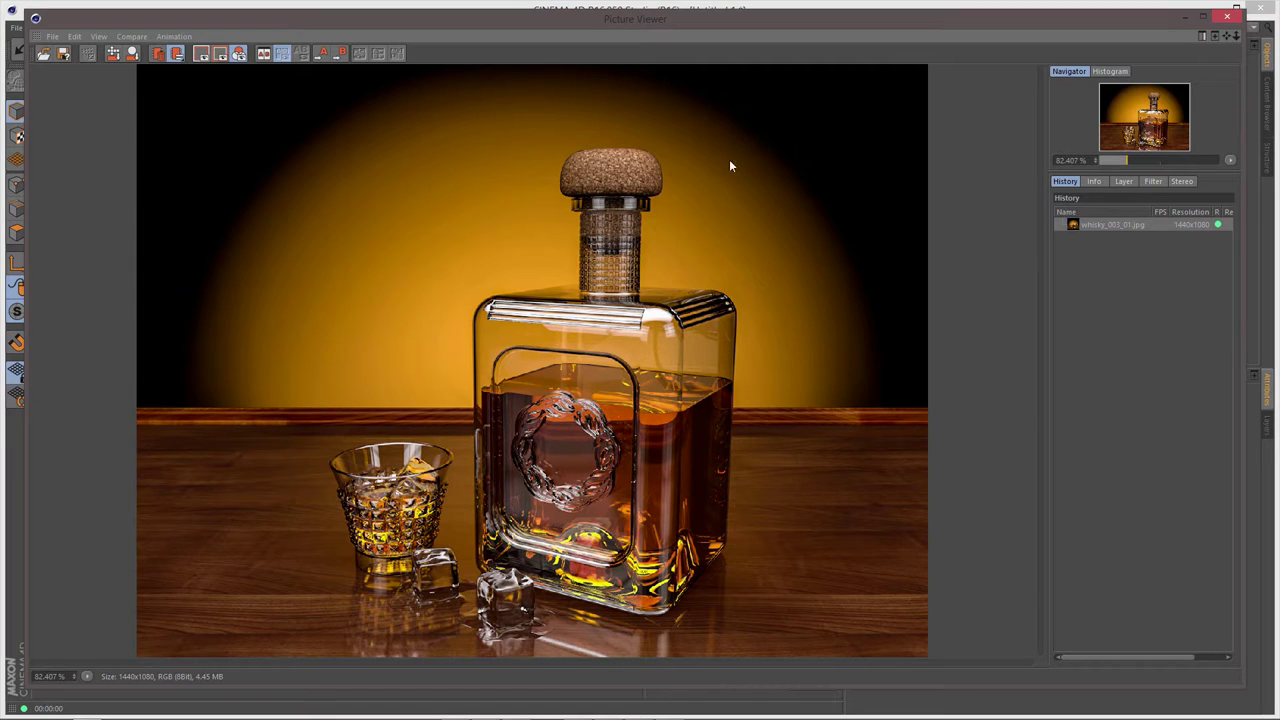
pyautogui.moveTo(532, 22); pyautogui.dragTo(535, 26)
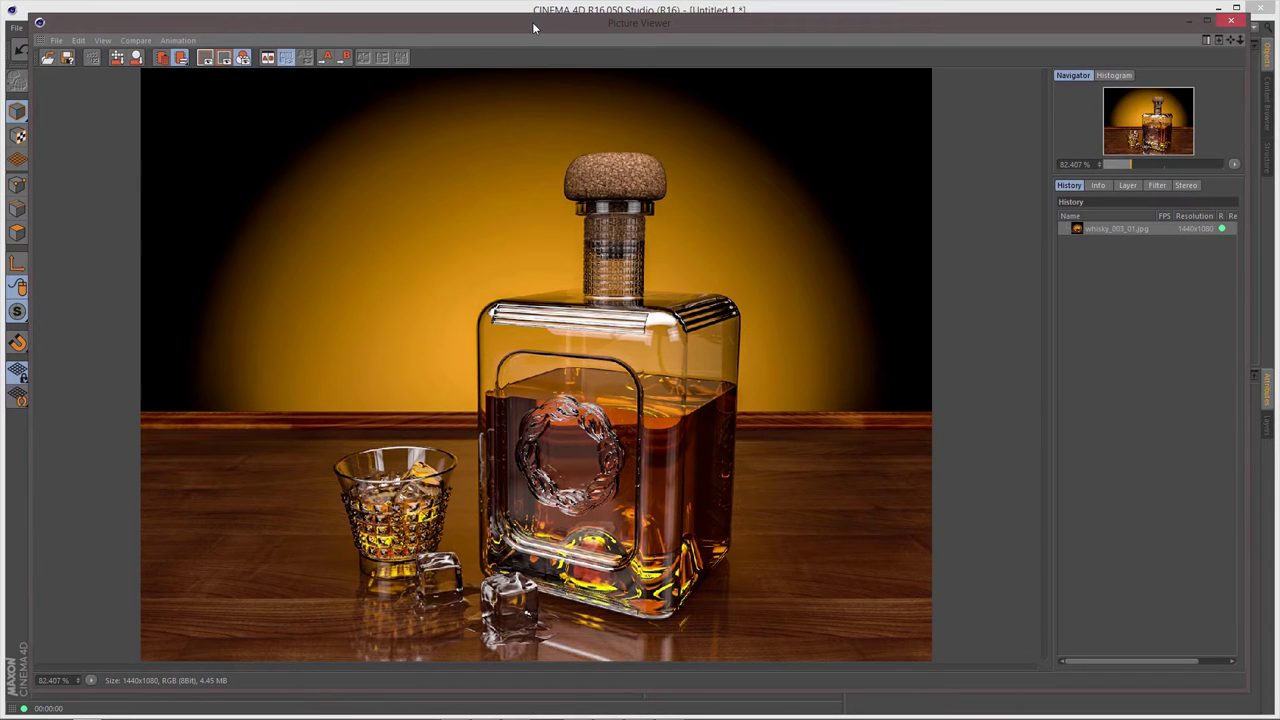
pyautogui.click(1236, 22)
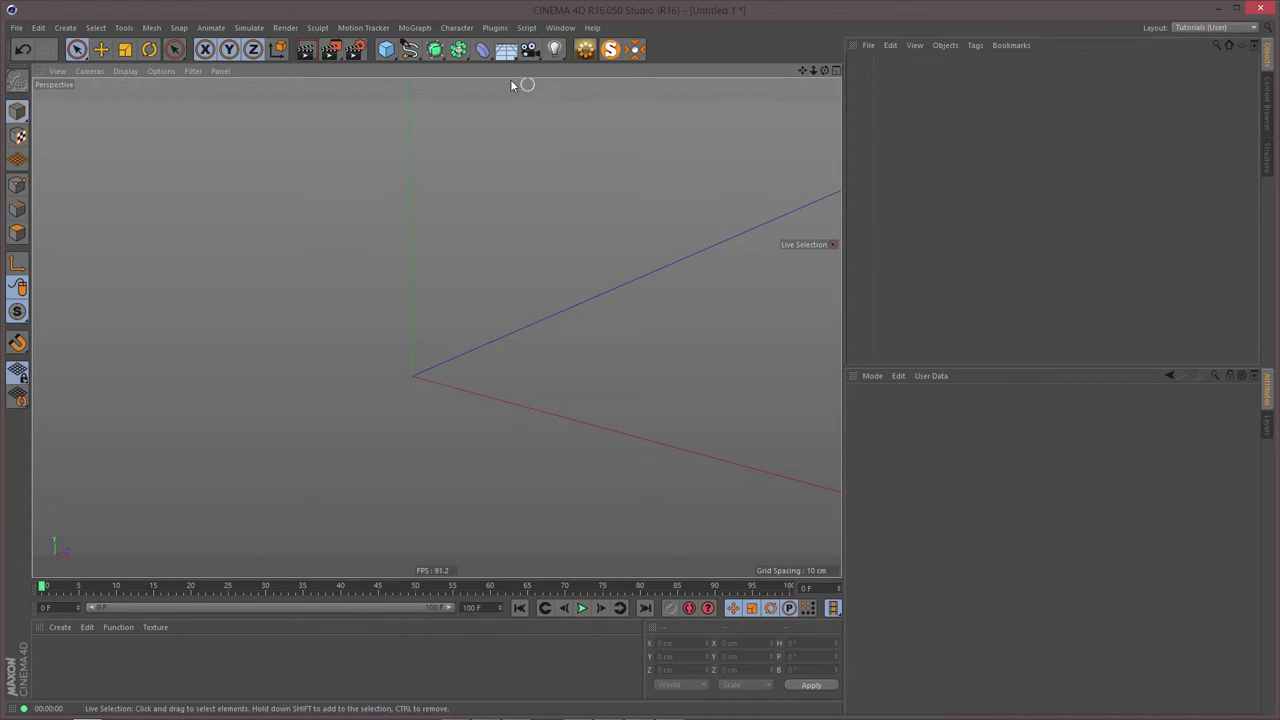
# - Add a rectangle spline in the XY plane to the empty scene
pyautogui.click(410, 49)
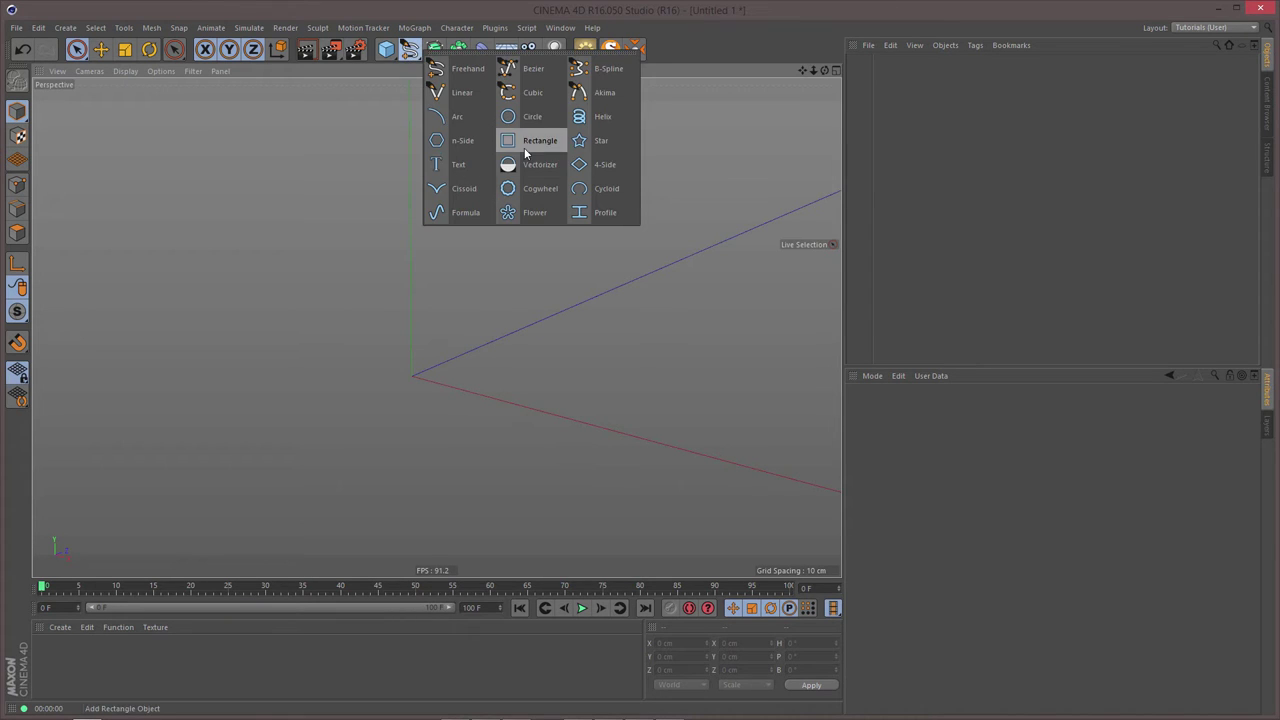
pyautogui.click(512, 140)
pyautogui.keyDown('alt'); pyautogui.moveTo(574, 280); pyautogui.dragTo(363, 326); pyautogui.keyUp('alt')
pyautogui.keyDown('alt'); pyautogui.moveTo(513, 310); pyautogui.dragTo(523, 400); pyautogui.keyUp('alt')
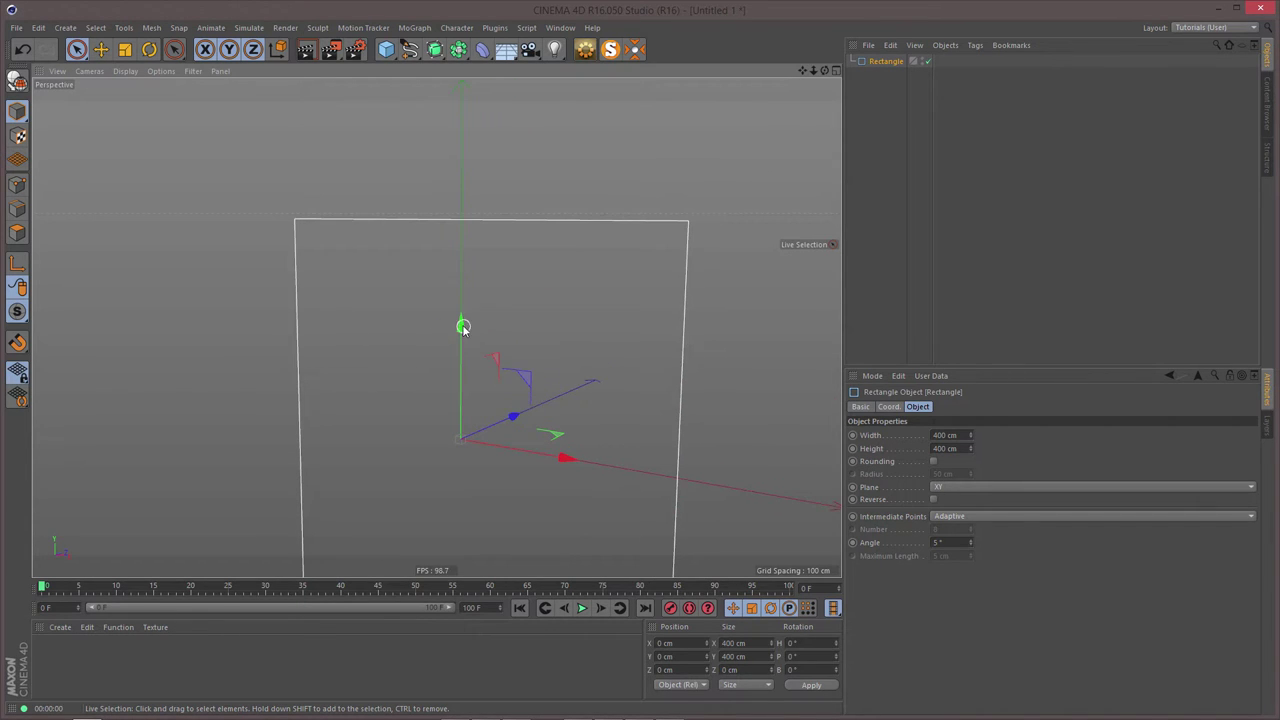
pyautogui.keyDown('alt'); pyautogui.moveTo(478, 350); pyautogui.dragTo(462, 490); pyautogui.keyUp('alt')
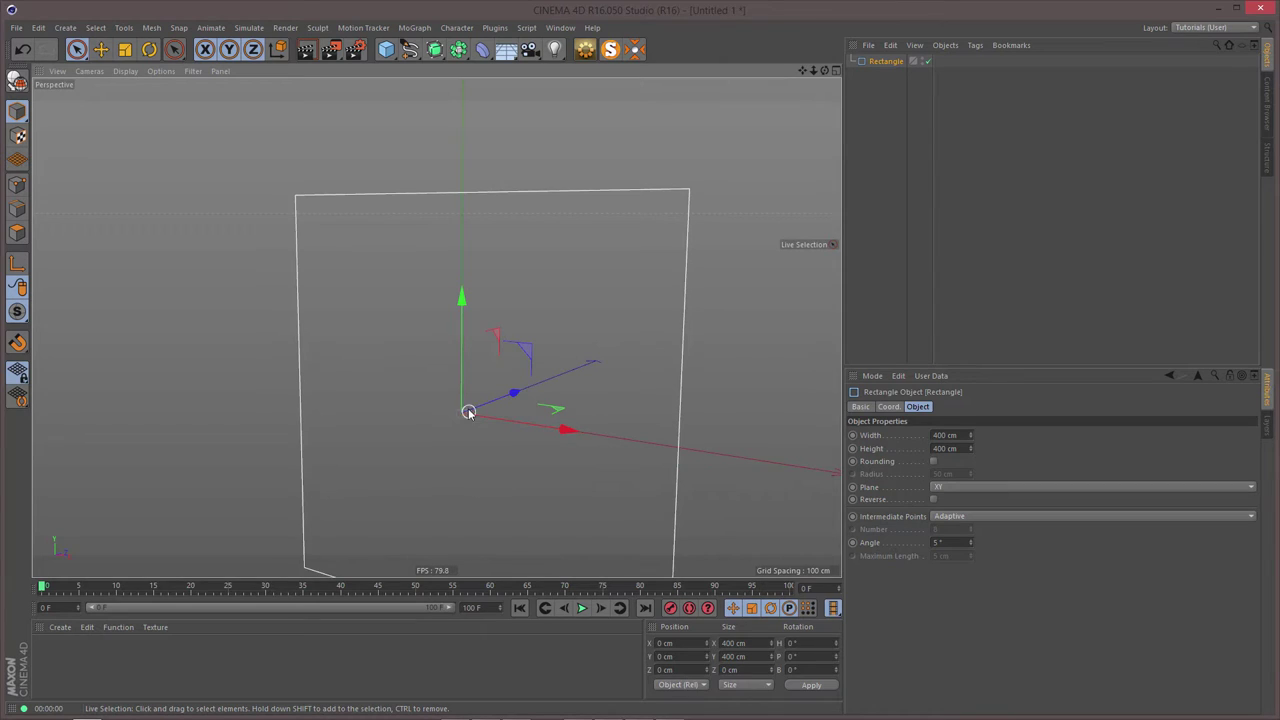
pyautogui.keyDown('alt'); pyautogui.moveTo(471, 414); pyautogui.dragTo(471, 166); pyautogui.keyUp('alt')
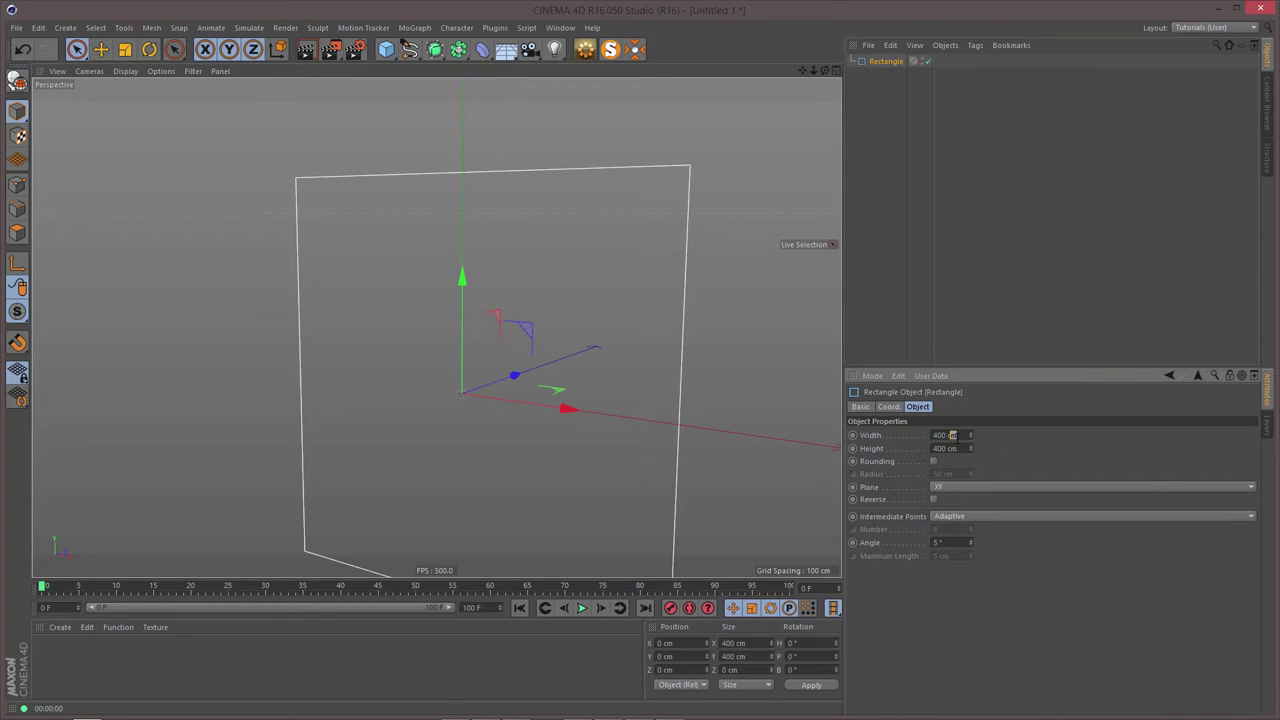
# - Set the rectangle spline's width to 17 cm and its height to 25 cm
pyautogui.moveTo(960, 436); pyautogui.dragTo(912, 451)
pyautogui.write('117')
pyautogui.press('Tab')
pyautogui.write('25')
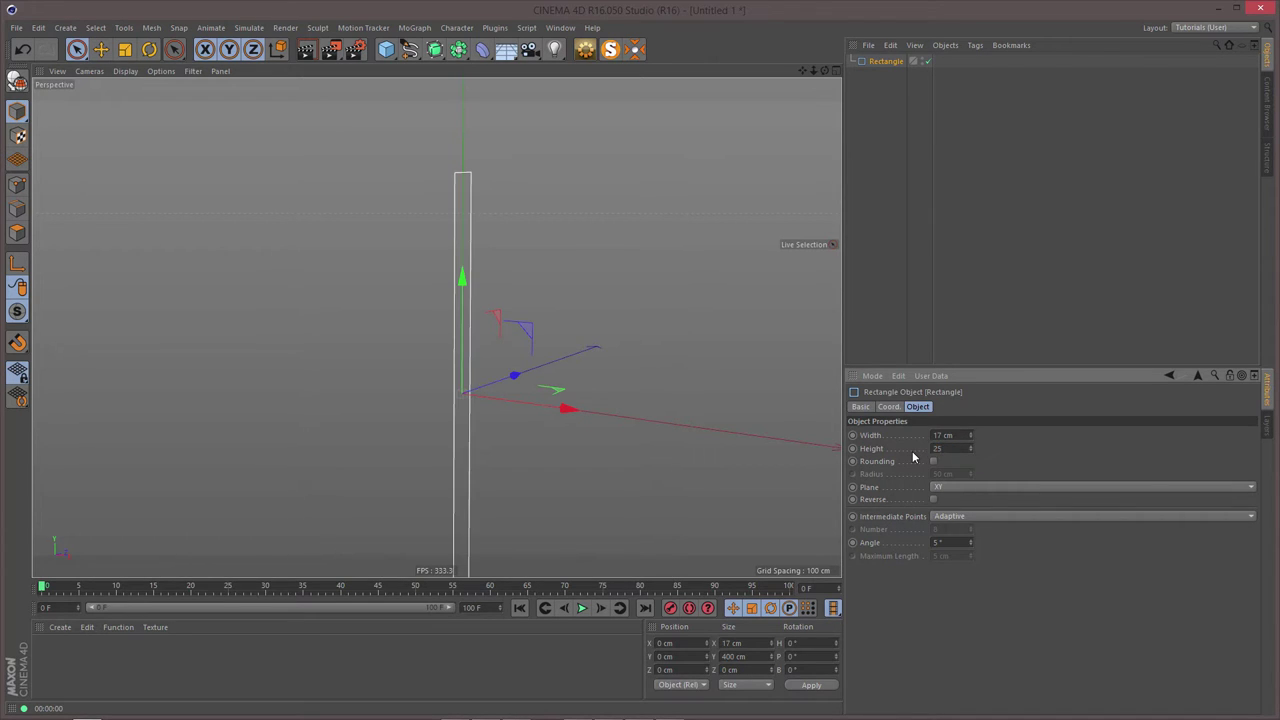
pyautogui.press('Return')
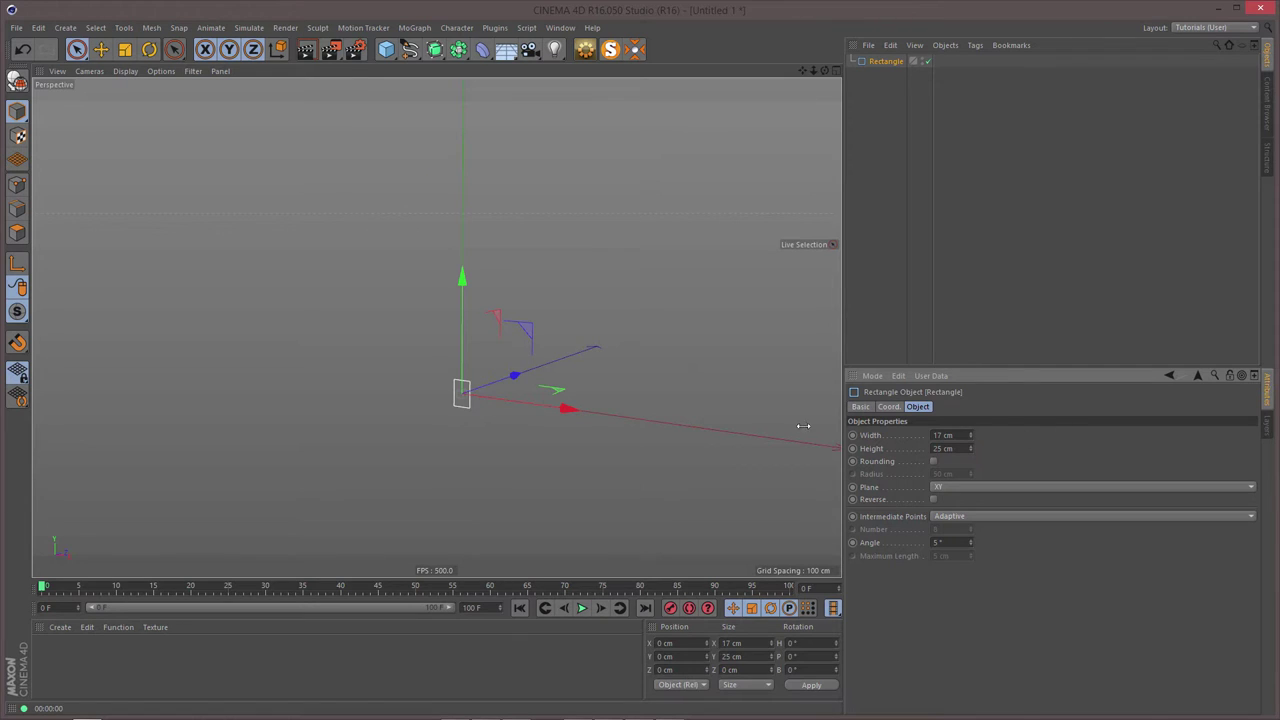
# - Duplicate the rectangle spline and scale the copy down uniformly to about 11.9 × 17.5 cm
pyautogui.keyDown('alt'); pyautogui.moveTo(472, 402); pyautogui.dragTo(766, 364, button='right'); pyautogui.keyUp('alt')
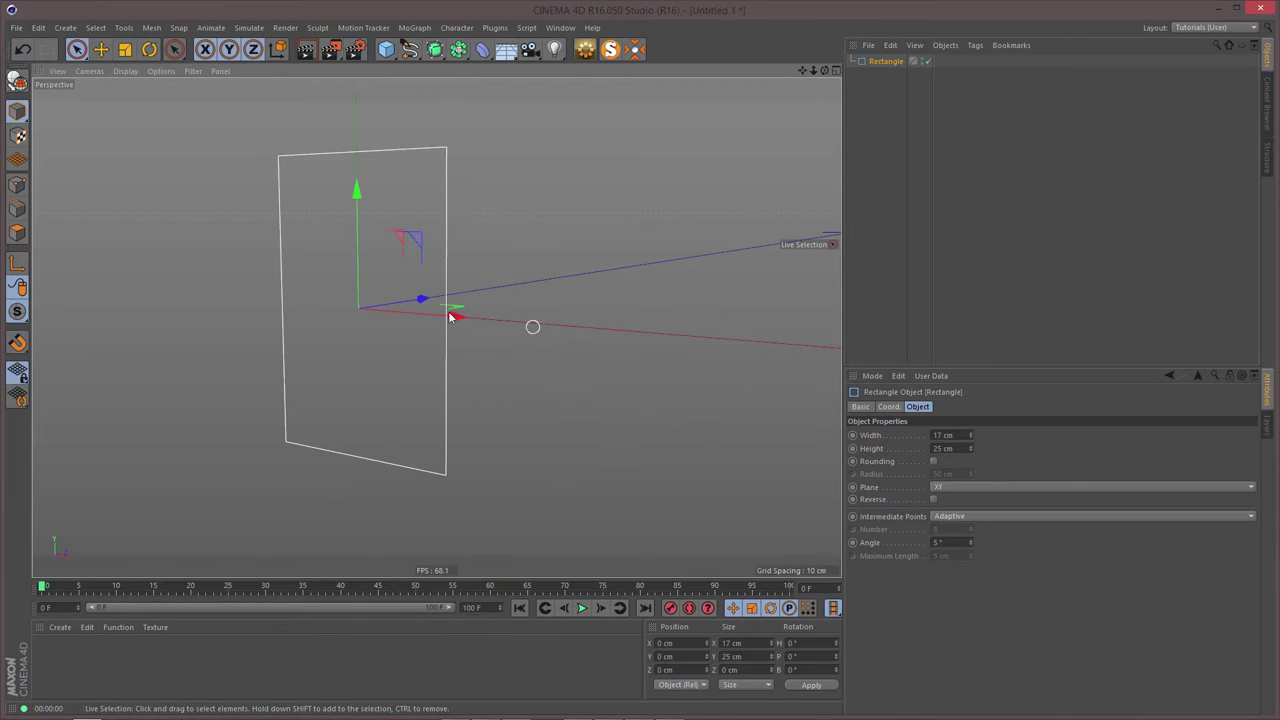
pyautogui.keyDown('alt'); pyautogui.moveTo(437, 327); pyautogui.dragTo(536, 330, button='middle'); pyautogui.keyUp('alt')
pyautogui.moveTo(537, 333)
pyautogui.keyDown('alt'); pyautogui.mouseDown()
pyautogui.moveTo(523, 346)
pyautogui.moveTo(558, 328)
pyautogui.moveTo(546, 331)
pyautogui.moveTo(549, 318)
pyautogui.mouseUp(); pyautogui.keyUp('alt')
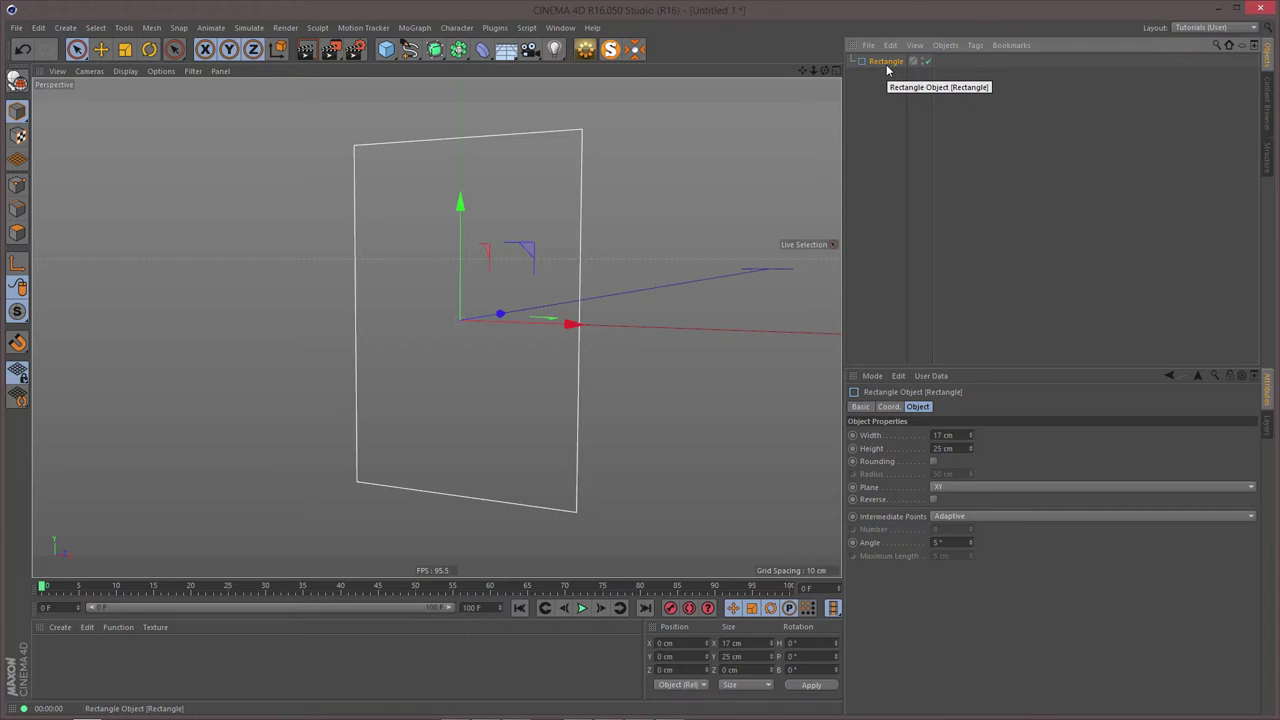
pyautogui.moveTo(887, 68); pyautogui.dragTo(884, 85)
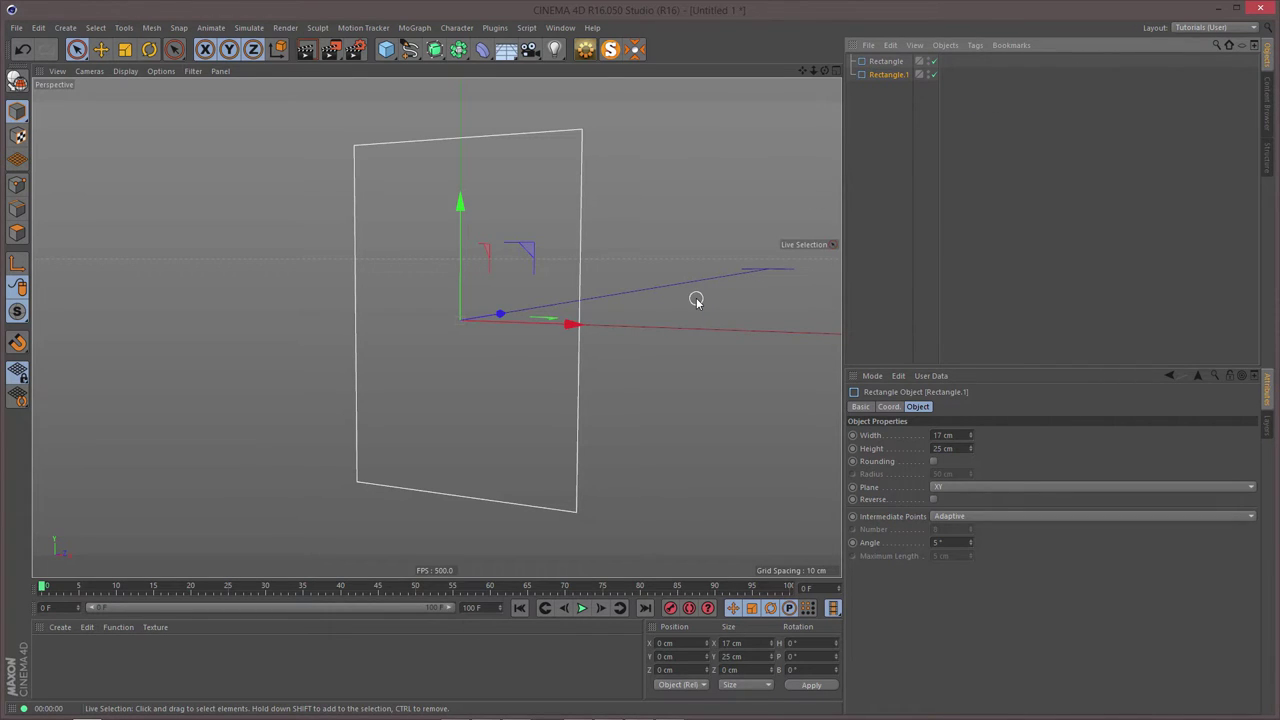
pyautogui.press('t')
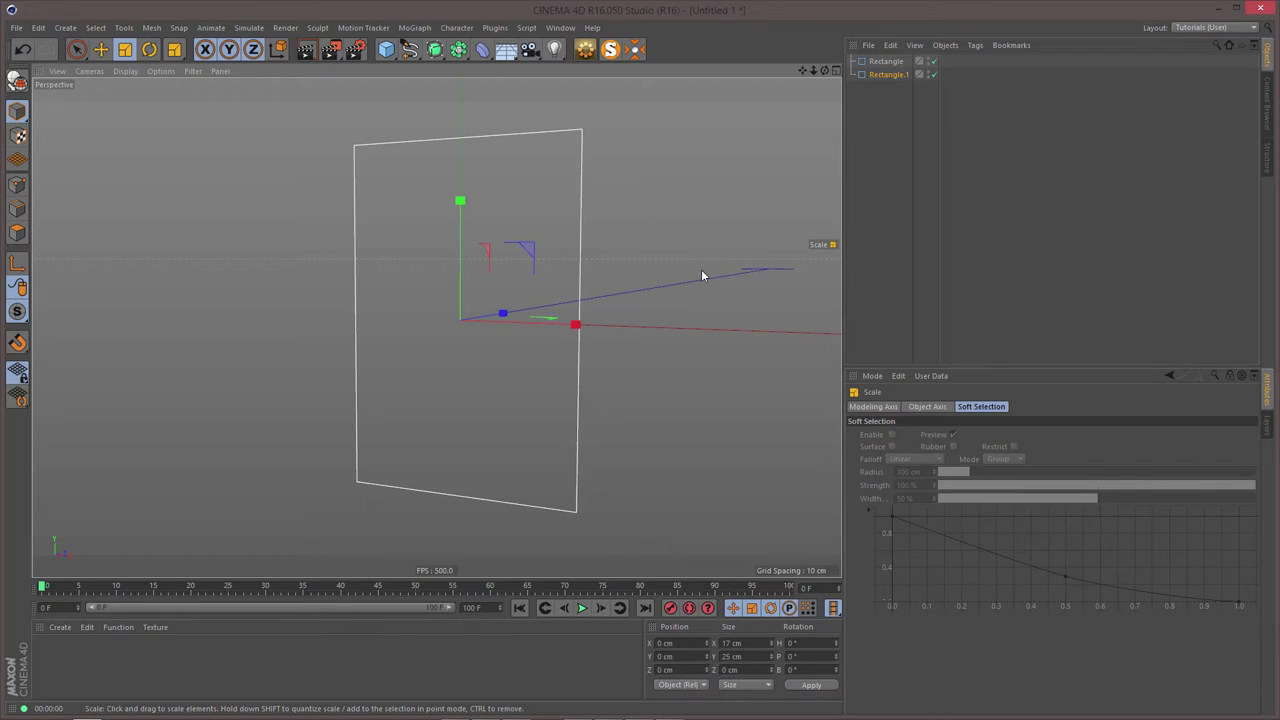
pyautogui.moveTo(700, 276); pyautogui.dragTo(588, 363)
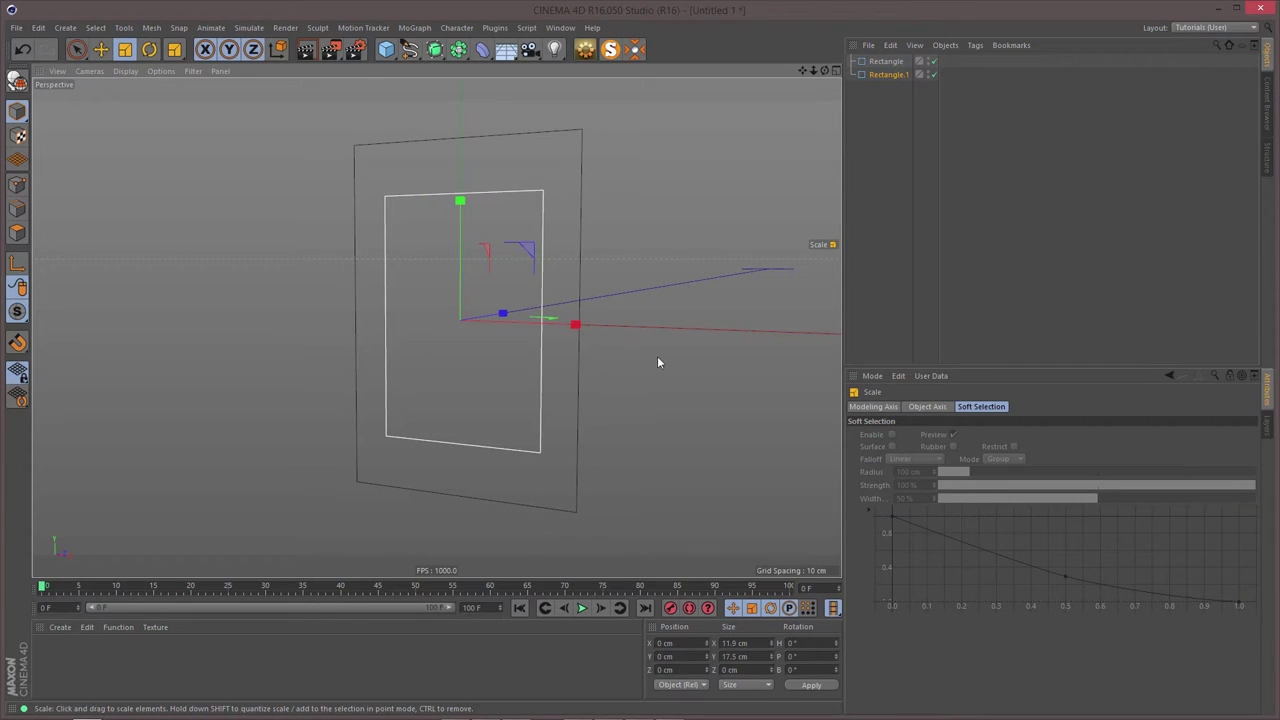
# - Enable rounding on the smaller inner rectangle with a corner radius of 2 cm
pyautogui.click(893, 76)
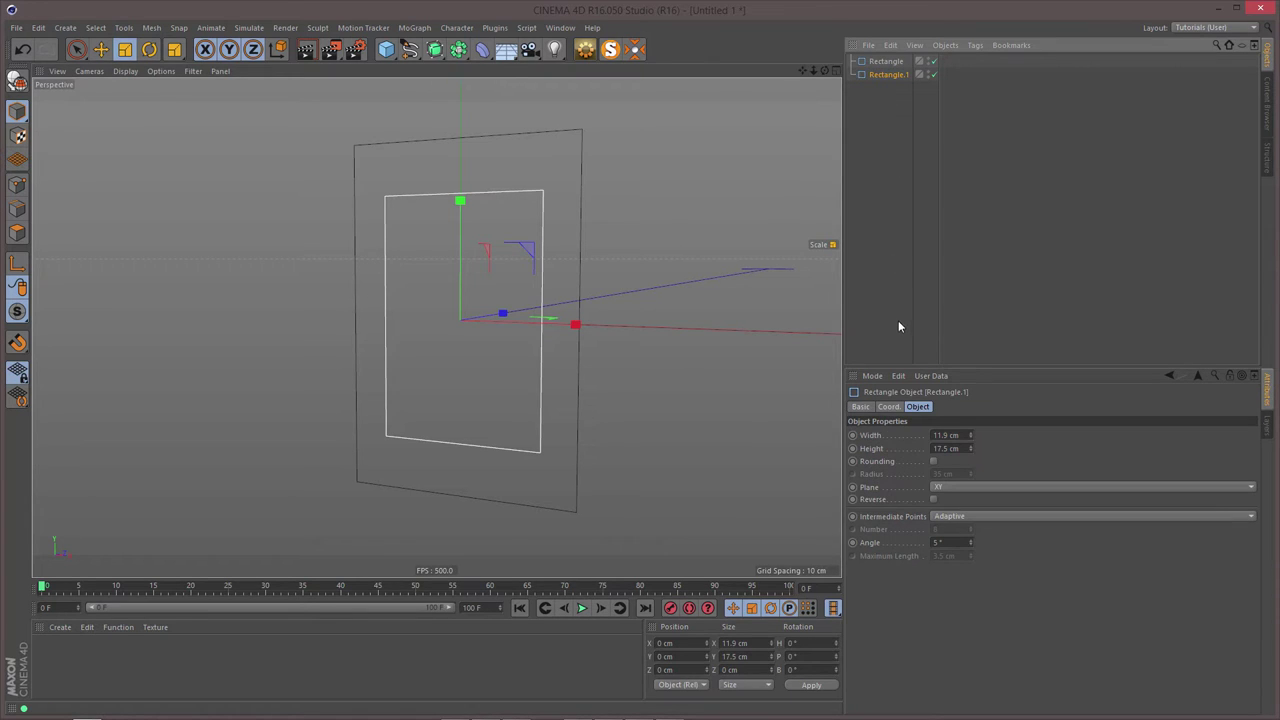
pyautogui.click(933, 461)
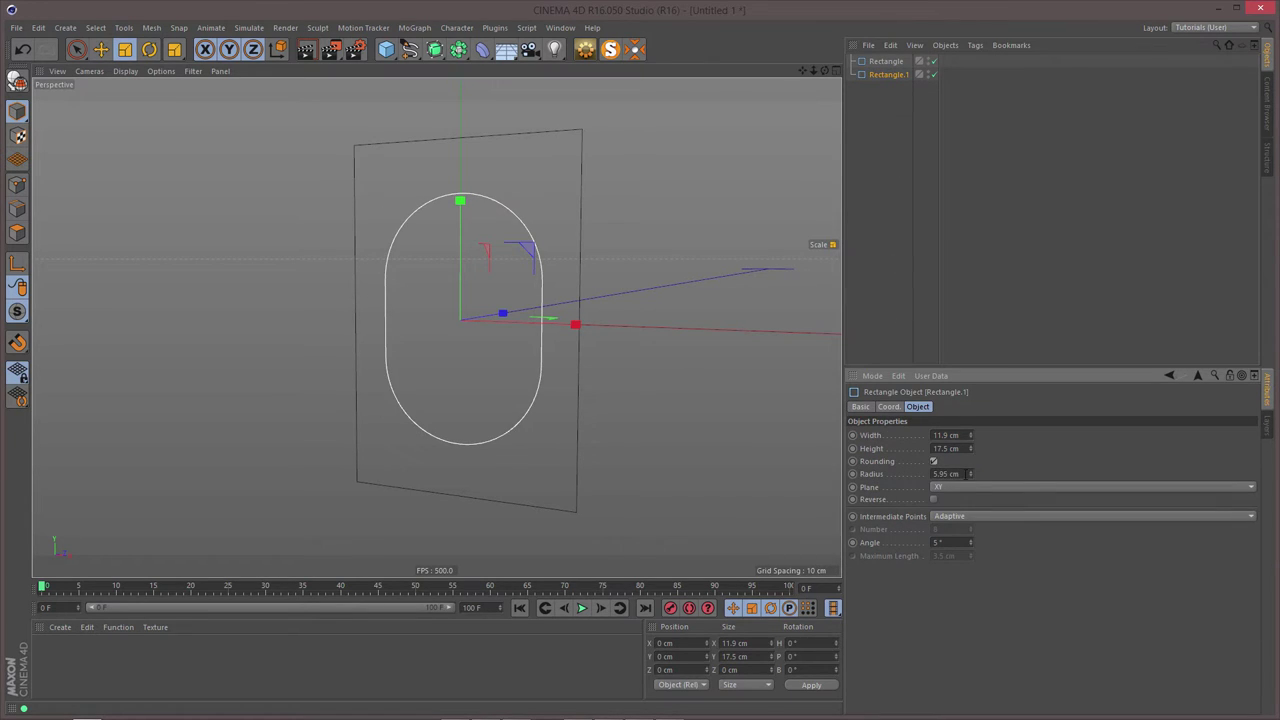
pyautogui.press('Tab')
pyautogui.write('2')
pyautogui.press('Return')
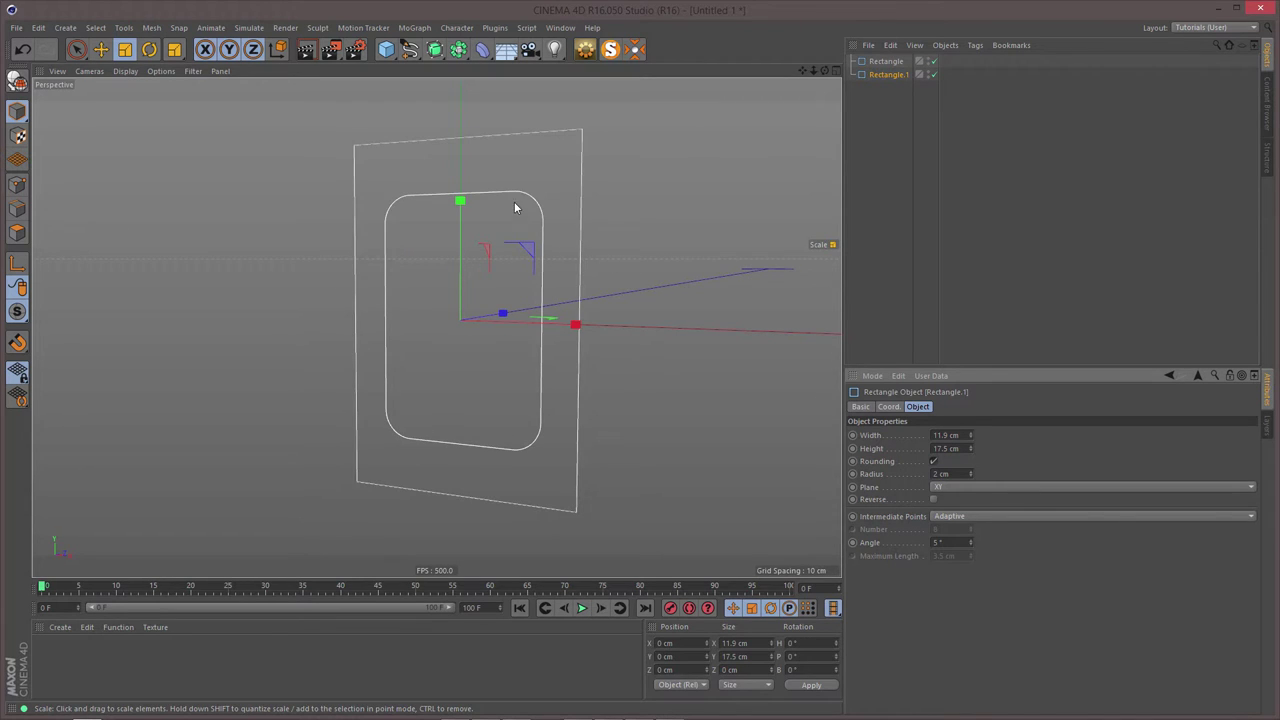
# - Make both rectangles editable and merge them into one spline with Connect Objects + Delete
pyautogui.keyDown('alt'); pyautogui.moveTo(515, 203); pyautogui.dragTo(513, 195); pyautogui.keyUp('alt')
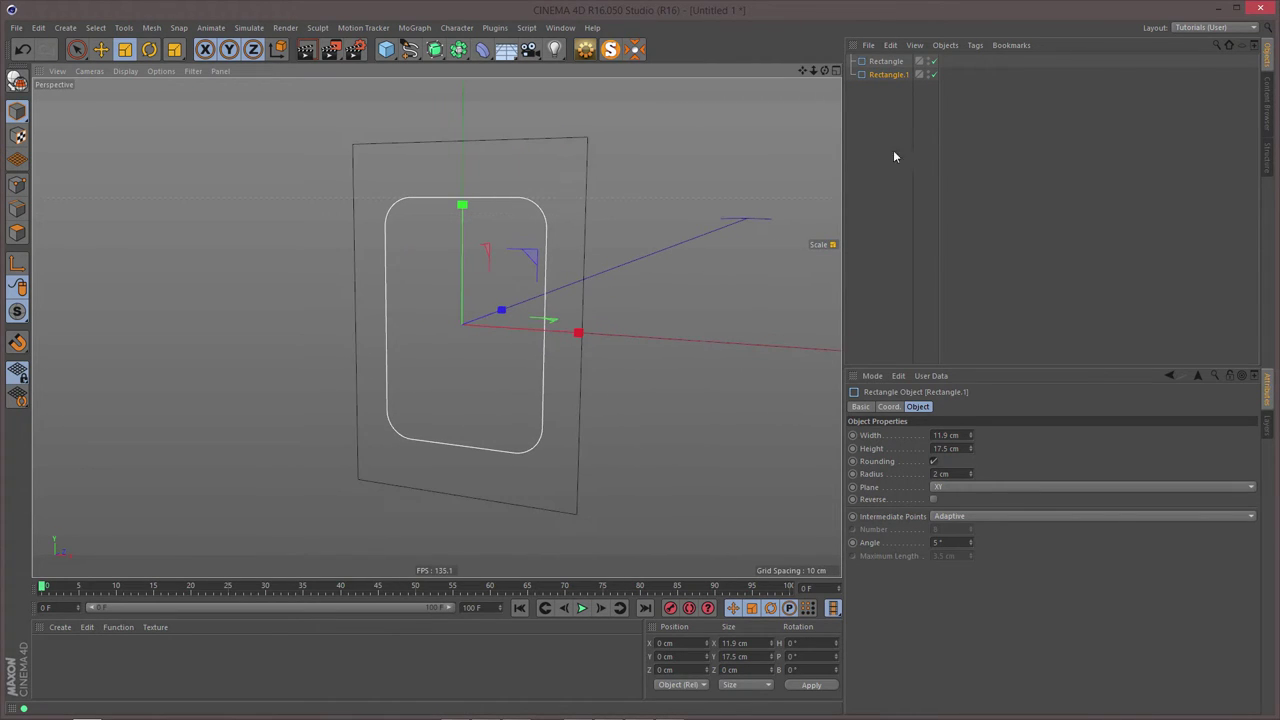
pyautogui.click(888, 97)
pyautogui.moveTo(873, 54); pyautogui.dragTo(897, 108)
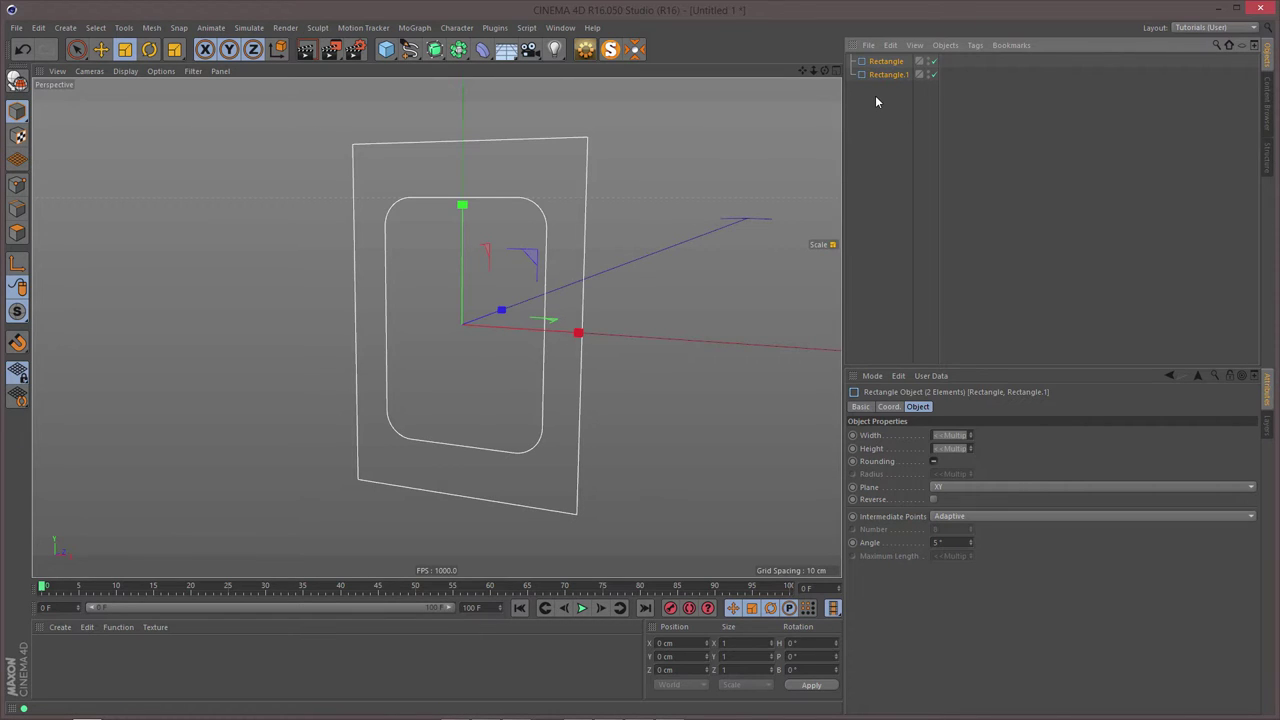
pyautogui.press('c')
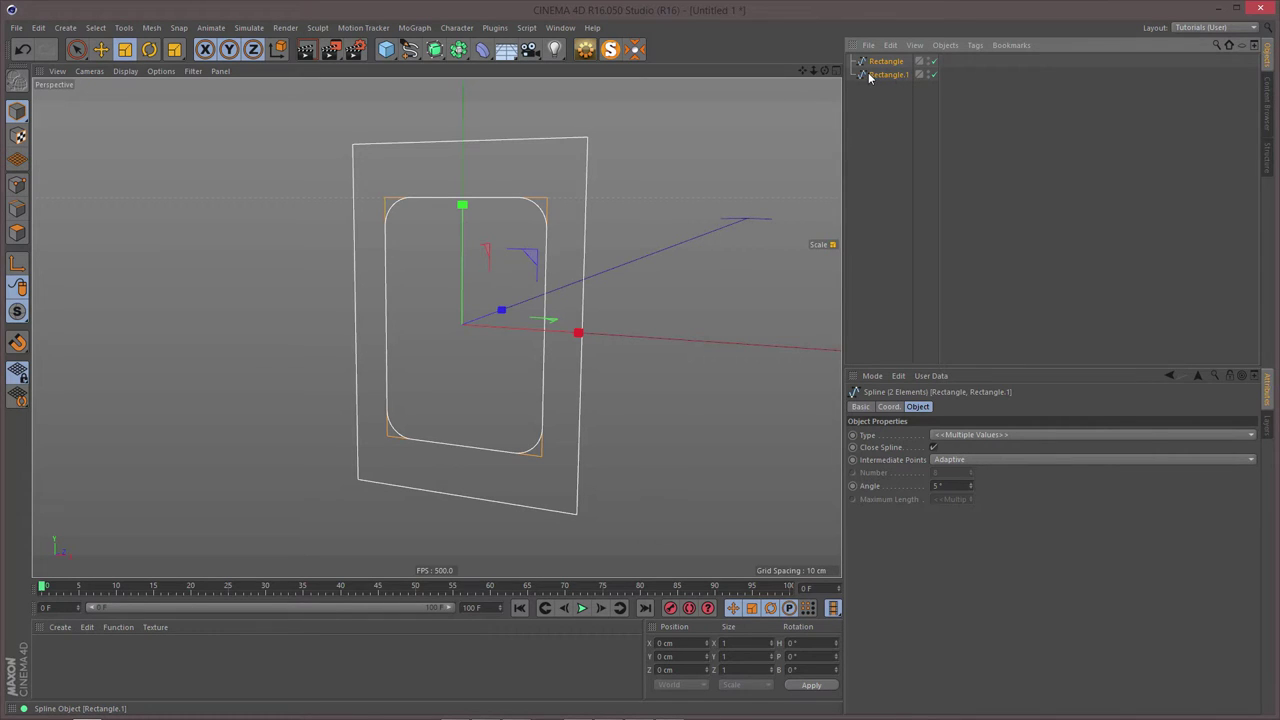
pyautogui.rightClick(876, 77)
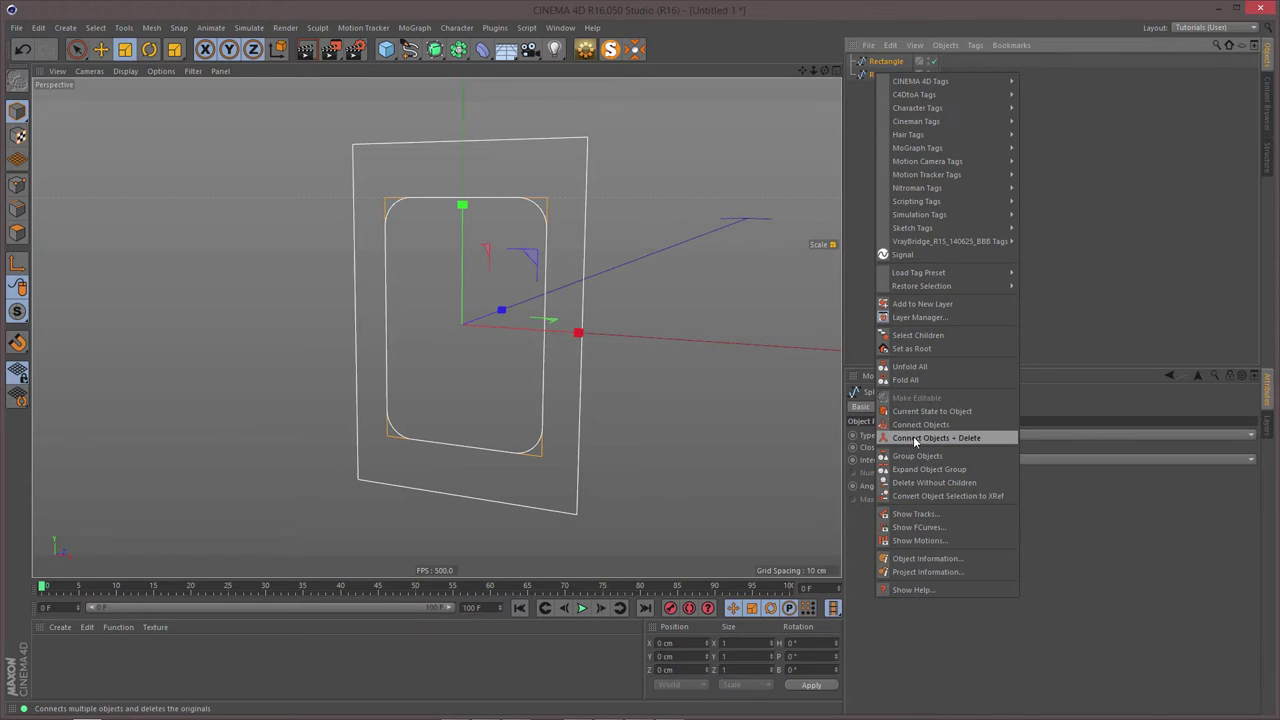
pyautogui.click(966, 438)
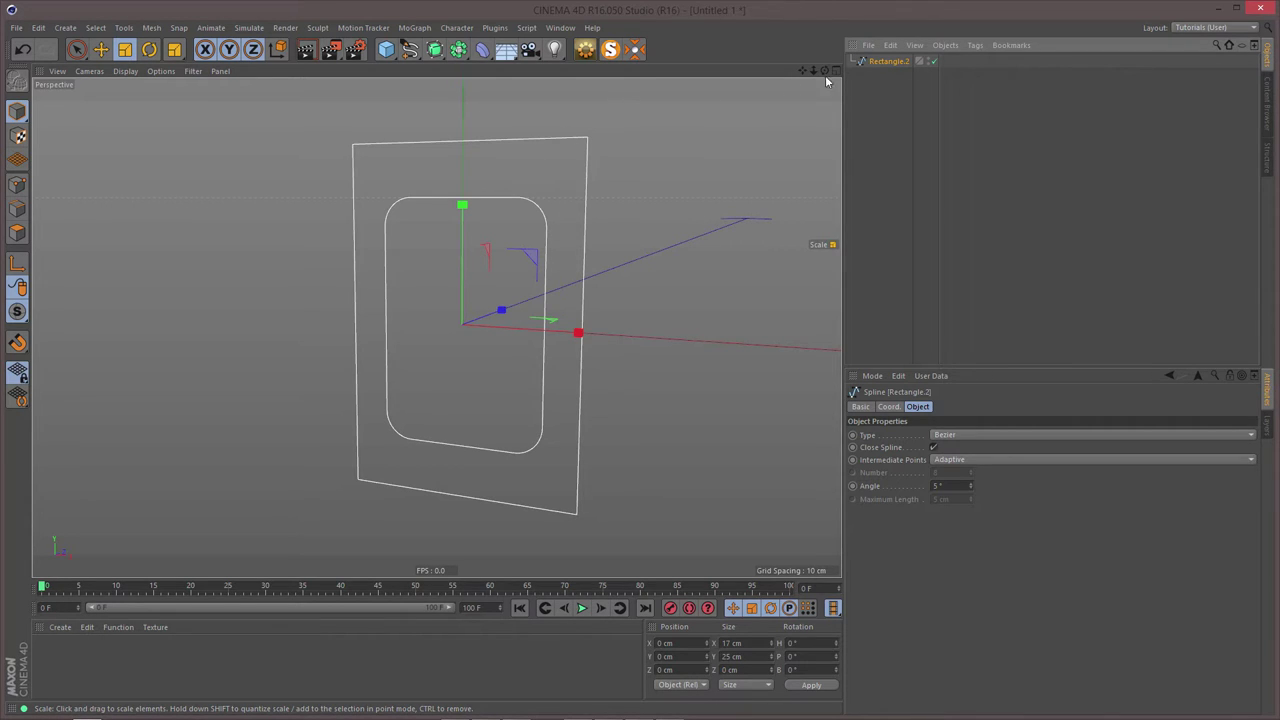
# - Place the merged spline in an Extrude object and set its Z movement to 0 cm for a flat face
pyautogui.click(437, 54)
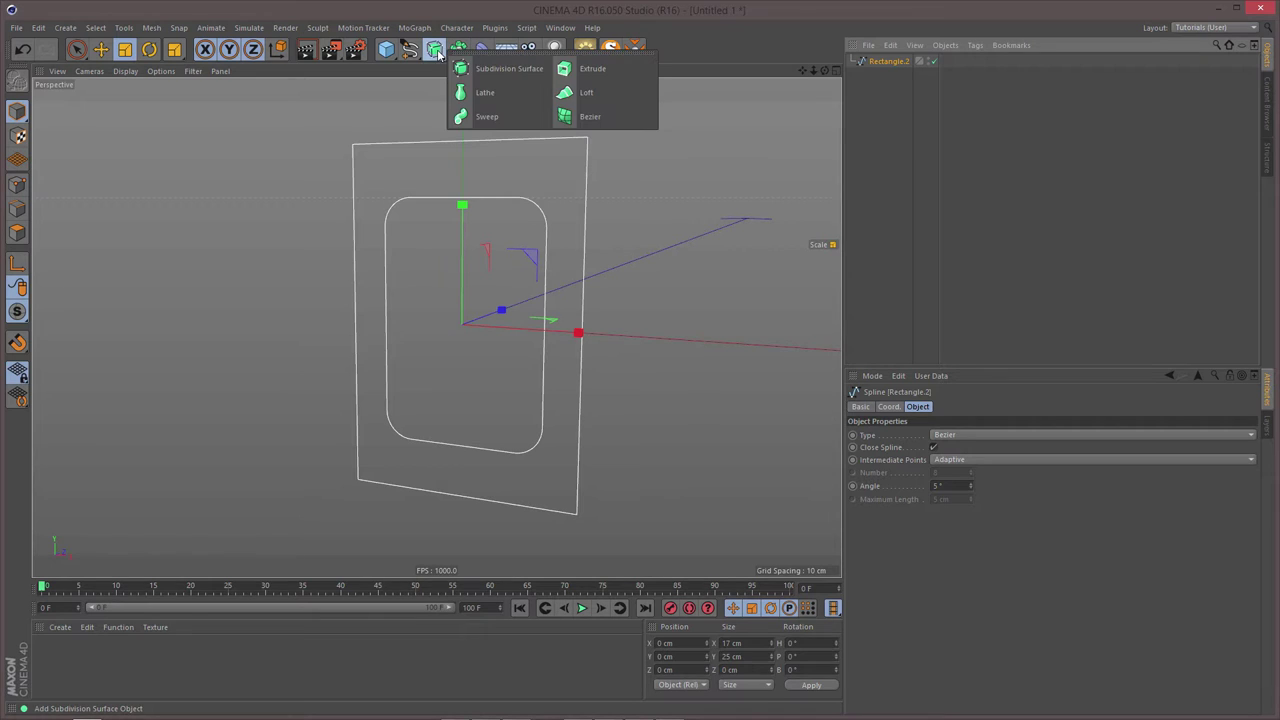
pyautogui.click(592, 70)
pyautogui.keyDown('alt'); pyautogui.moveTo(594, 220); pyautogui.dragTo(516, 235); pyautogui.keyUp('alt')
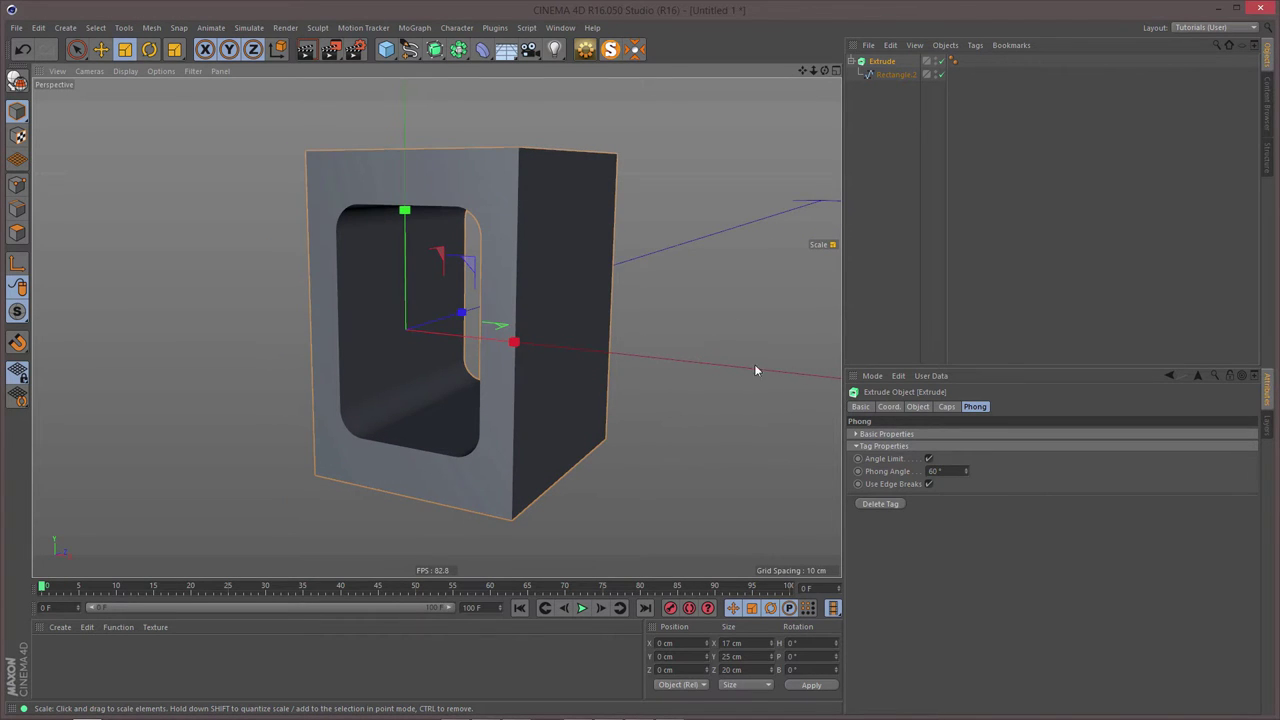
pyautogui.moveTo(582, 289)
pyautogui.keyDown('alt'); pyautogui.mouseDown()
pyautogui.moveTo(563, 316)
pyautogui.moveTo(582, 289)
pyautogui.mouseUp(); pyautogui.keyUp('alt')
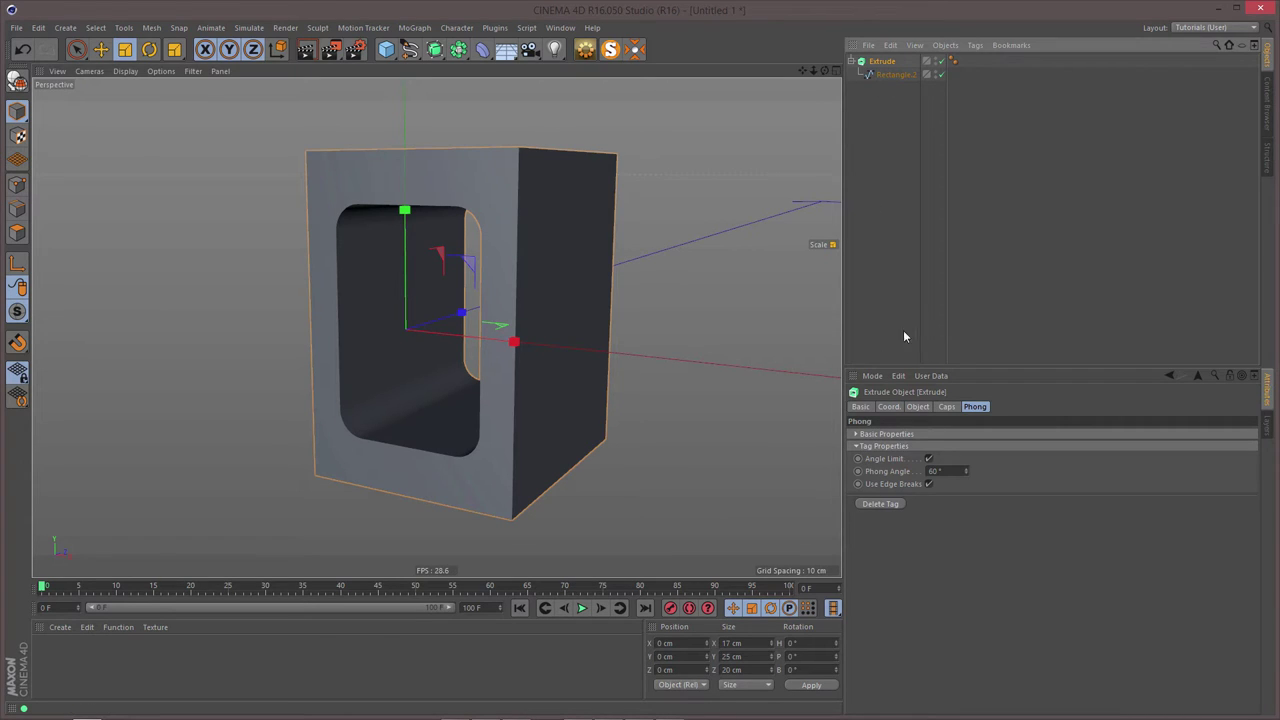
pyautogui.click(917, 406)
pyautogui.doubleClick(1043, 435)
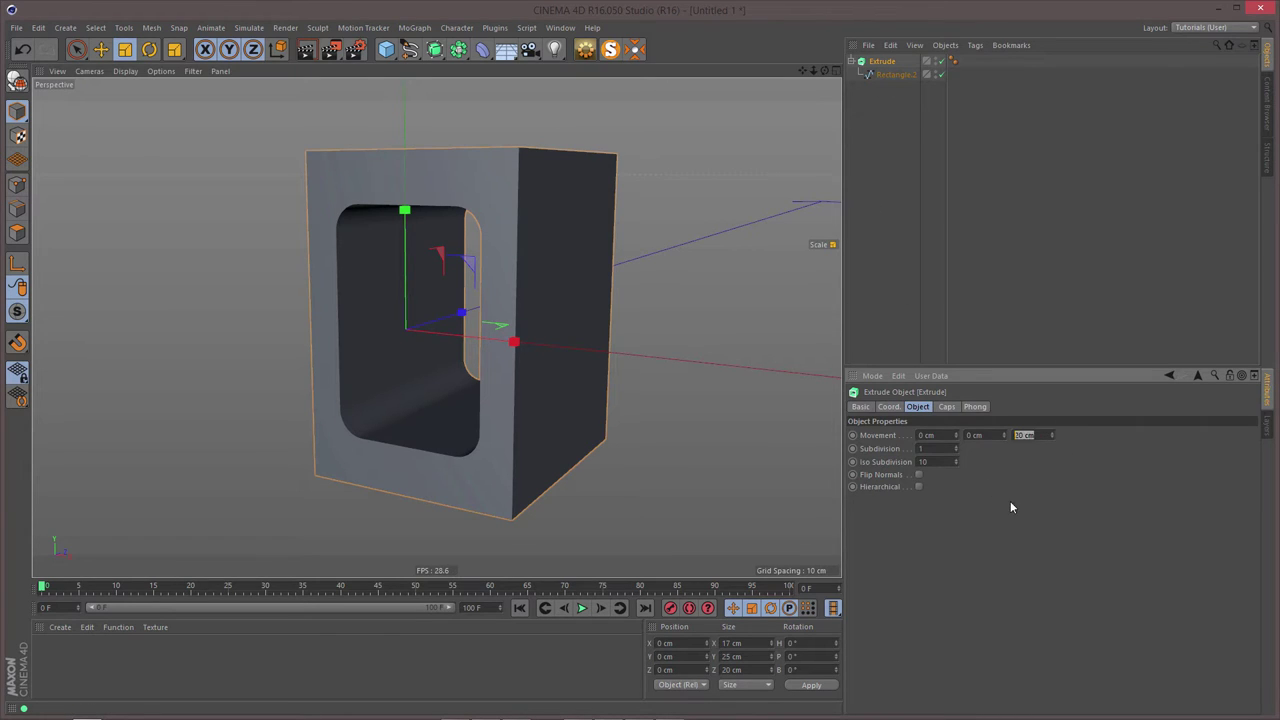
pyautogui.write('0')
pyautogui.press('Return')
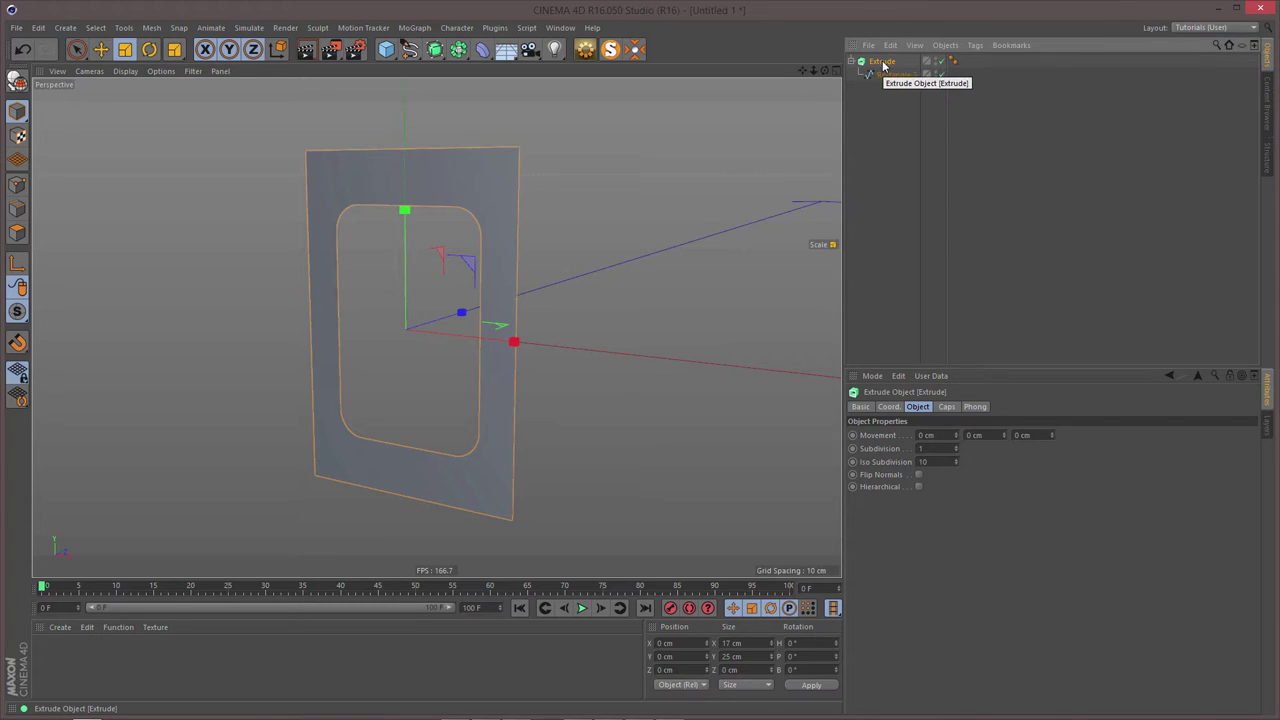
# - Collapse the Extrude object with its spline into a single polygon object
pyautogui.click(586, 52)
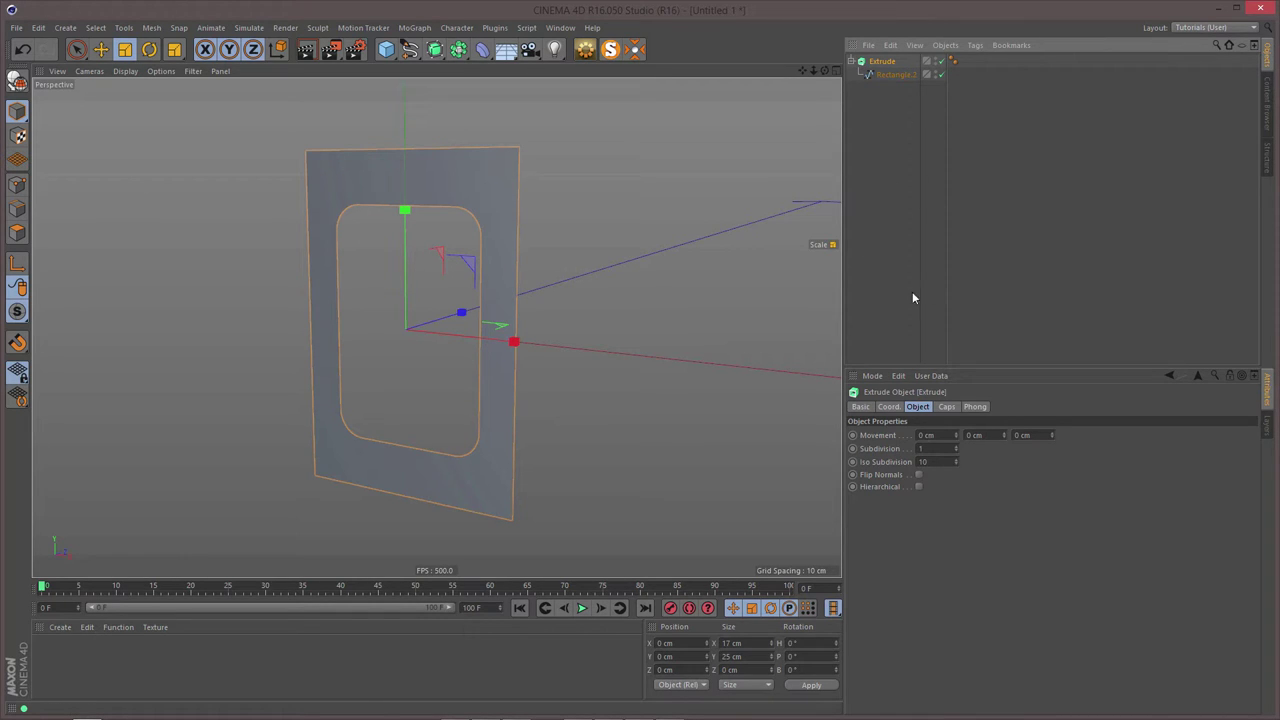
pyautogui.click(584, 52)
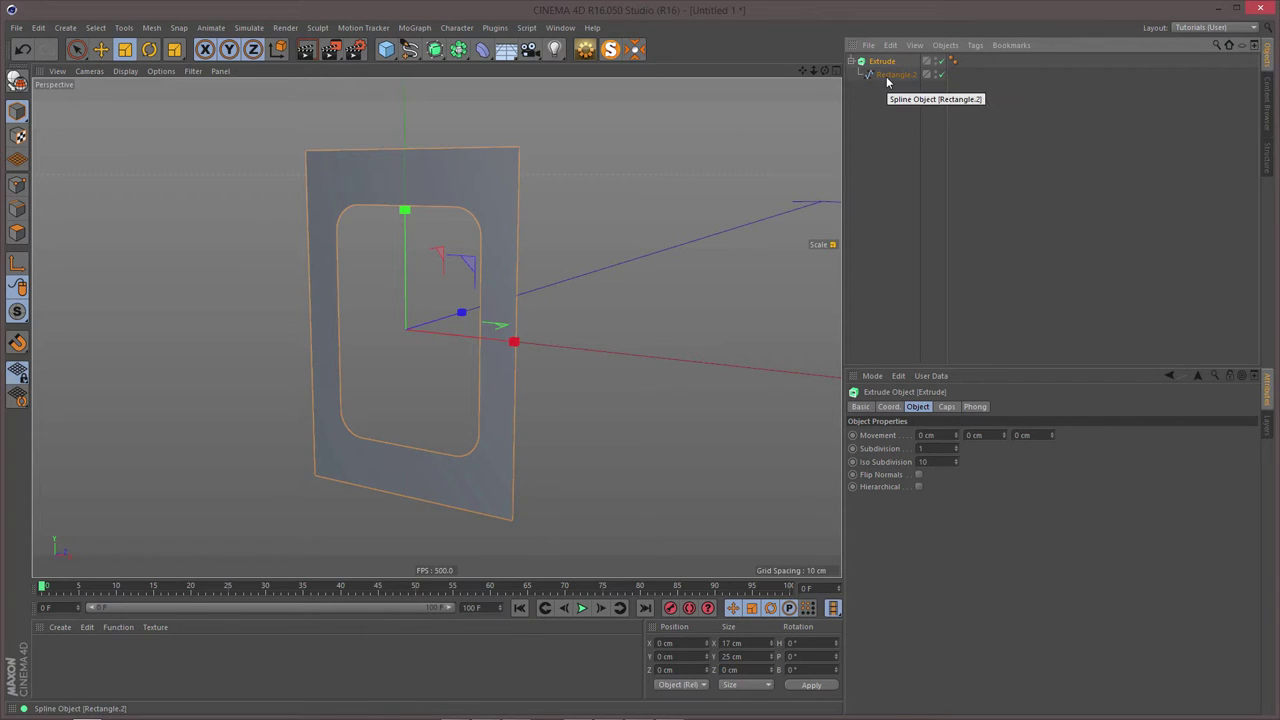
pyautogui.click(588, 50)
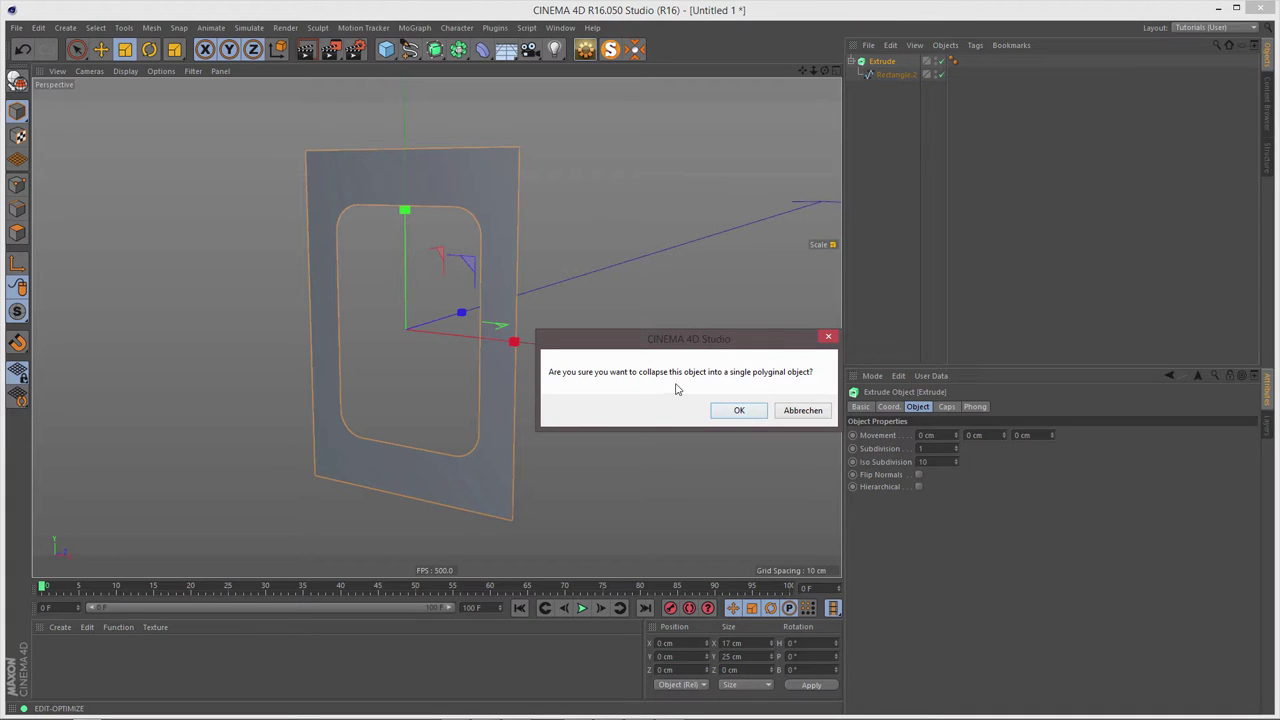
pyautogui.click(737, 409)
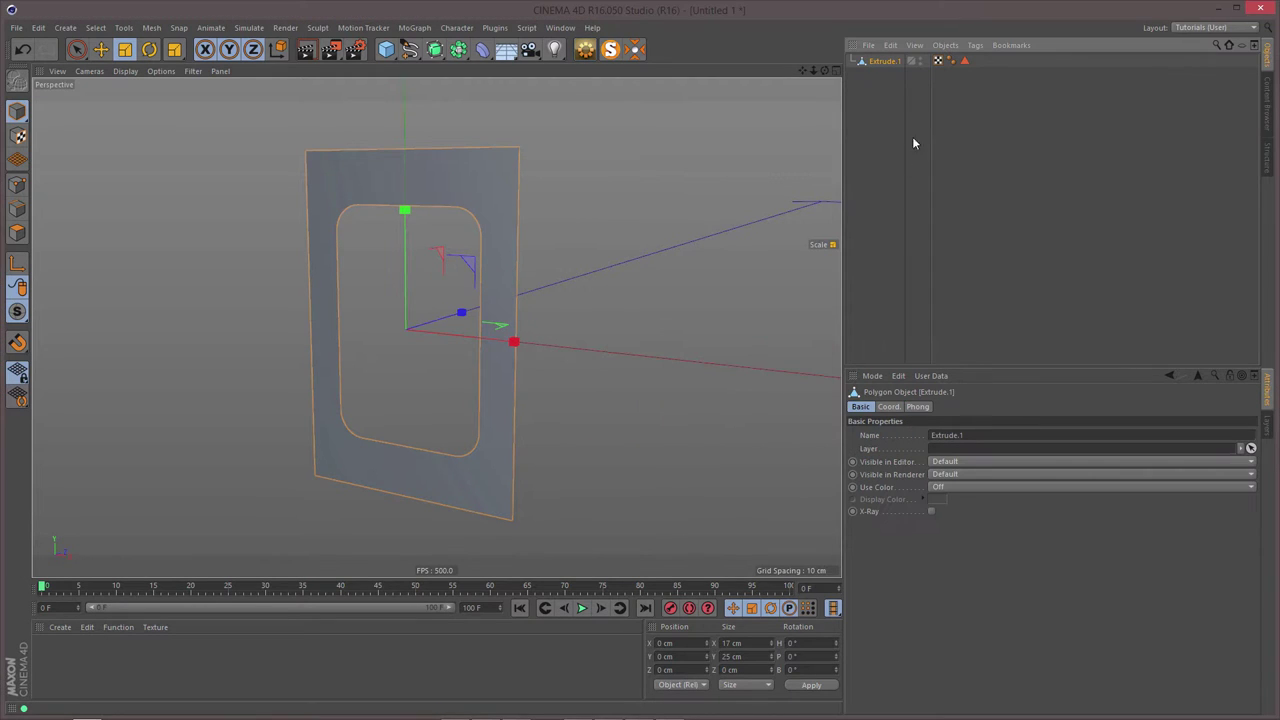
# - Delete the C1 polygon selection tag from the collapsed frame and select the frame object
pyautogui.click(964, 61)
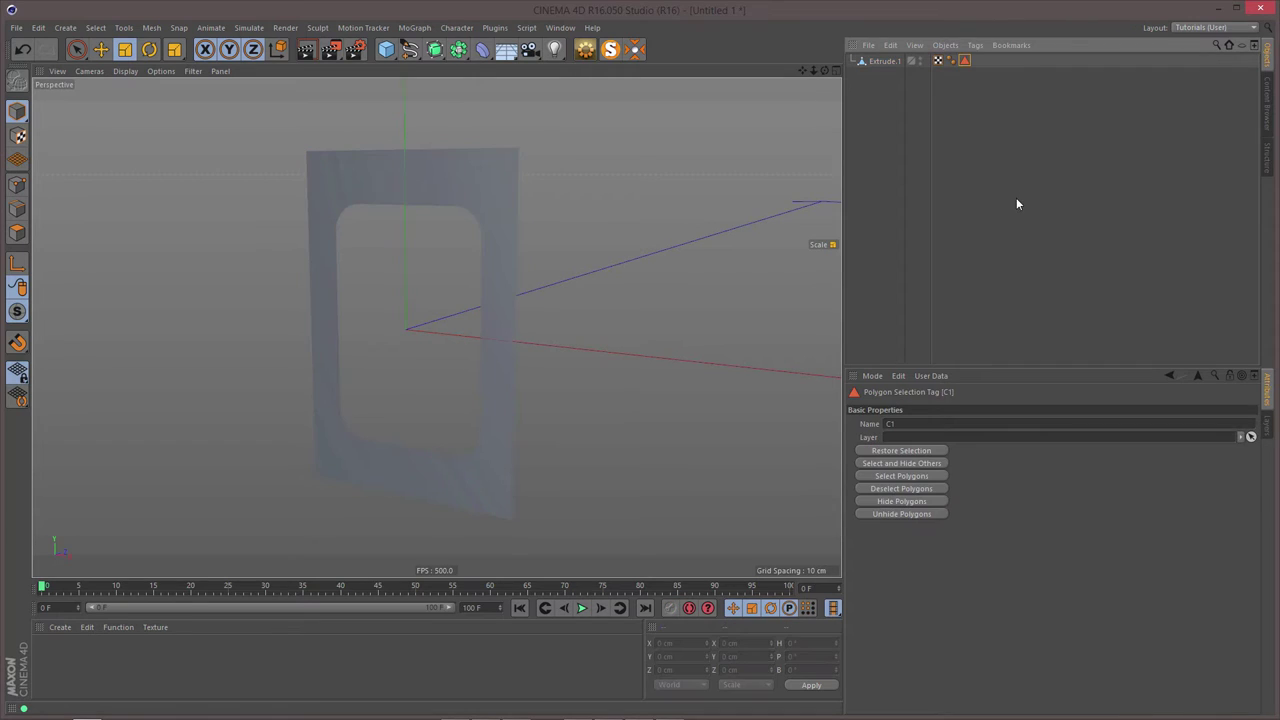
pyautogui.press('Delete')
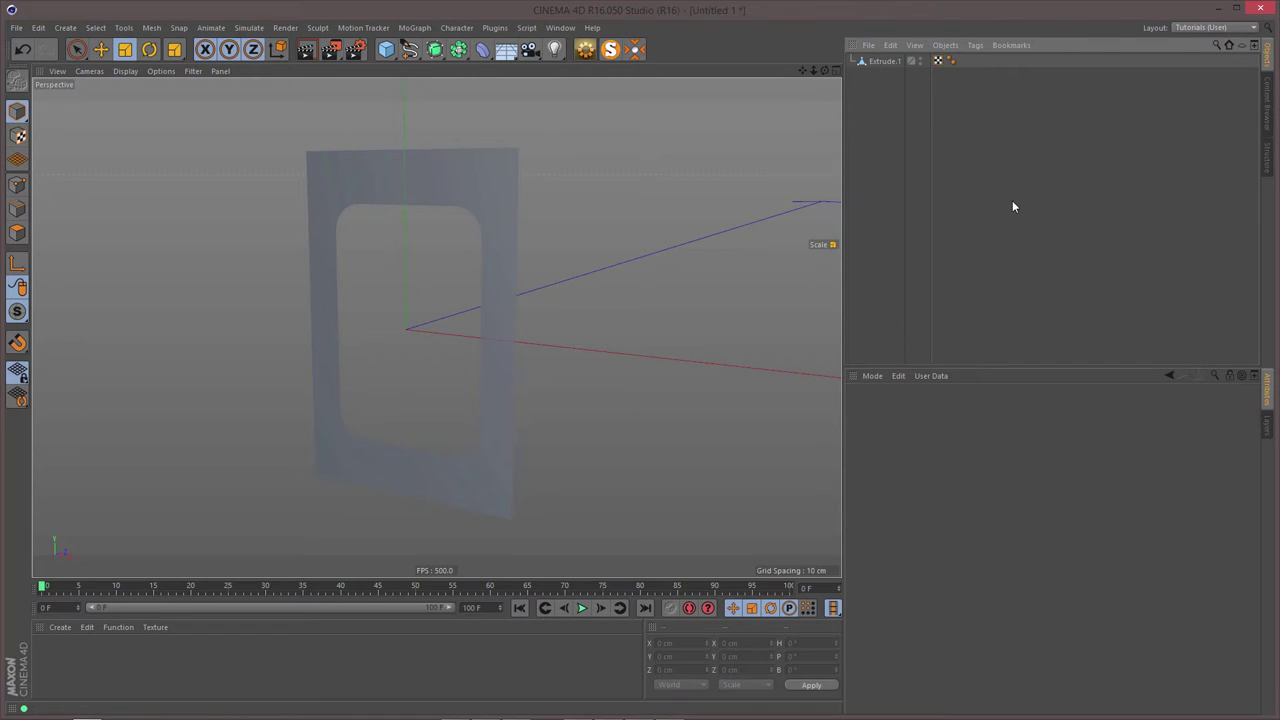
pyautogui.click(903, 62)
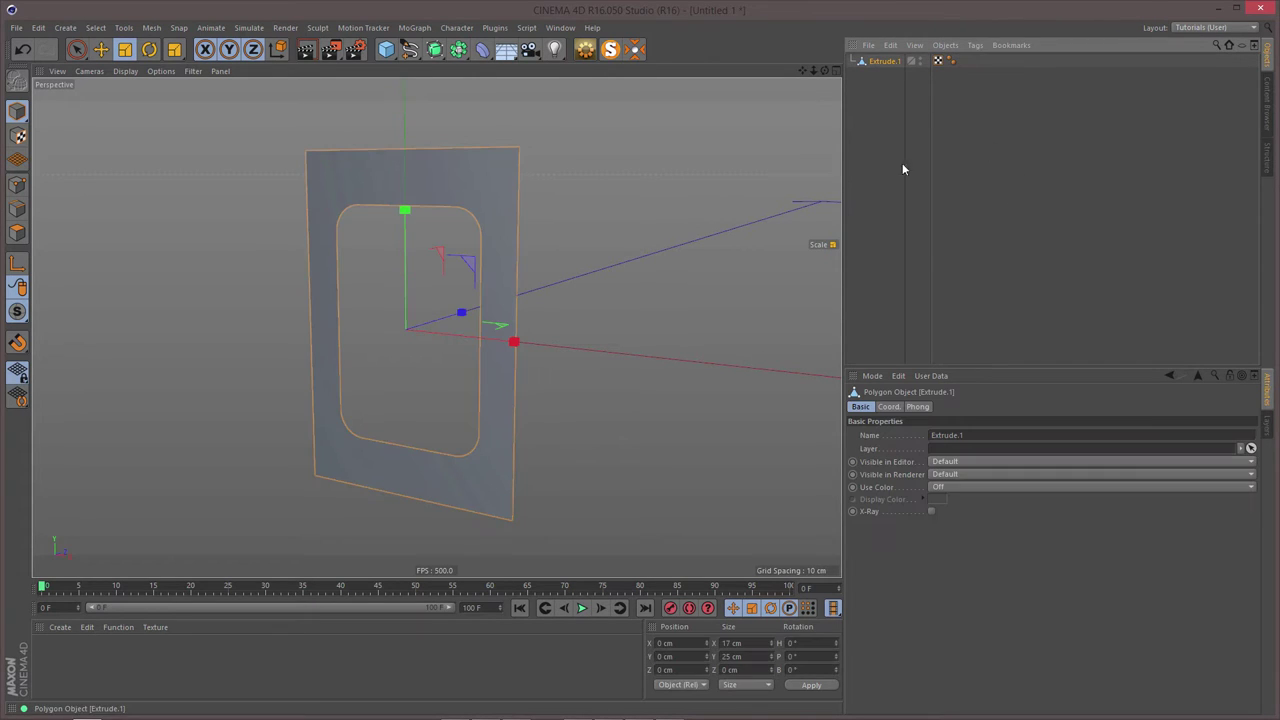
# - Switch to edge mode and loop-select the outer boundary edges of the flat frame
pyautogui.click(9, 208)
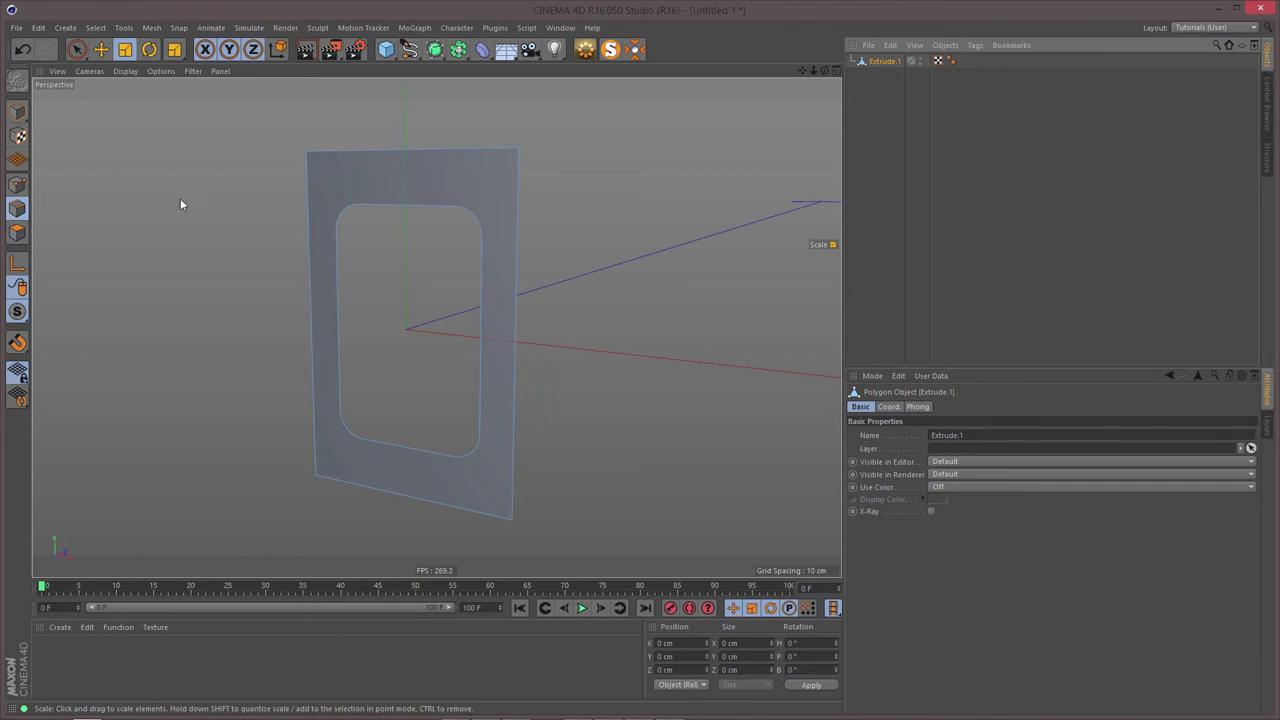
pyautogui.moveTo(432, 186)
pyautogui.keyDown('alt'); pyautogui.mouseDown()
pyautogui.moveTo(449, 184)
pyautogui.moveTo(431, 183)
pyautogui.mouseUp(); pyautogui.keyUp('alt')
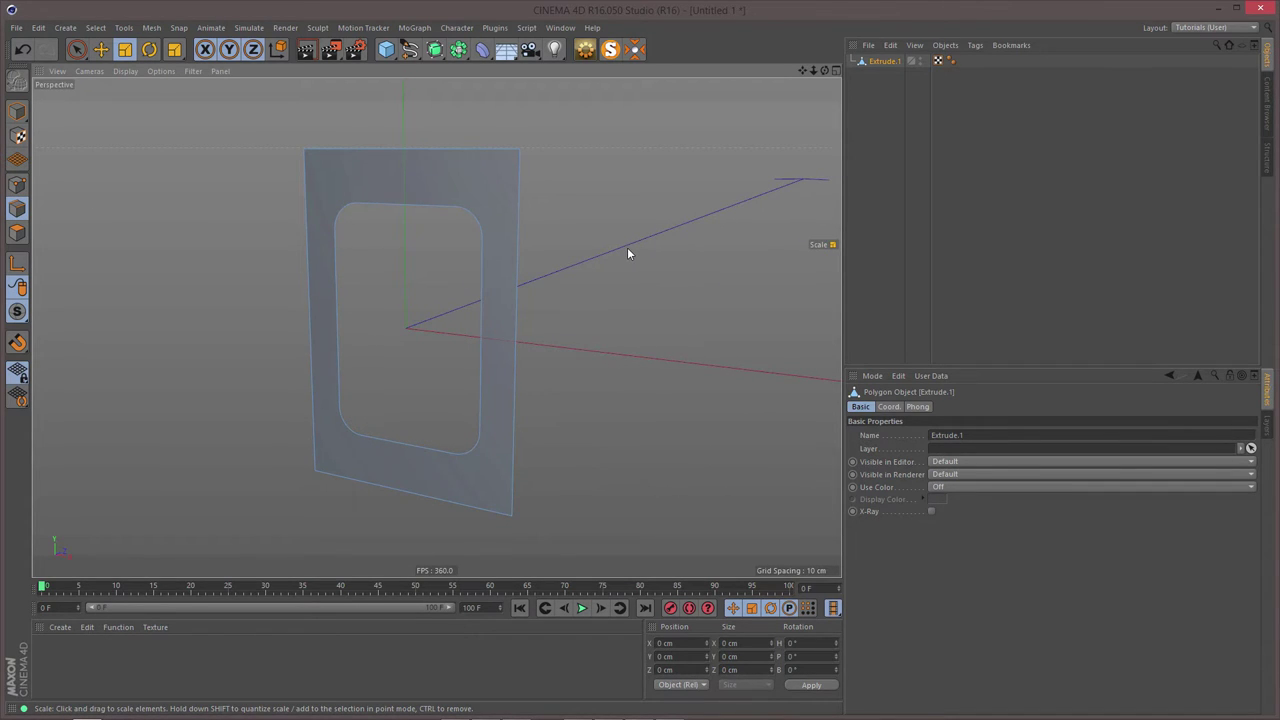
pyautogui.press('u')
pyautogui.press('l')
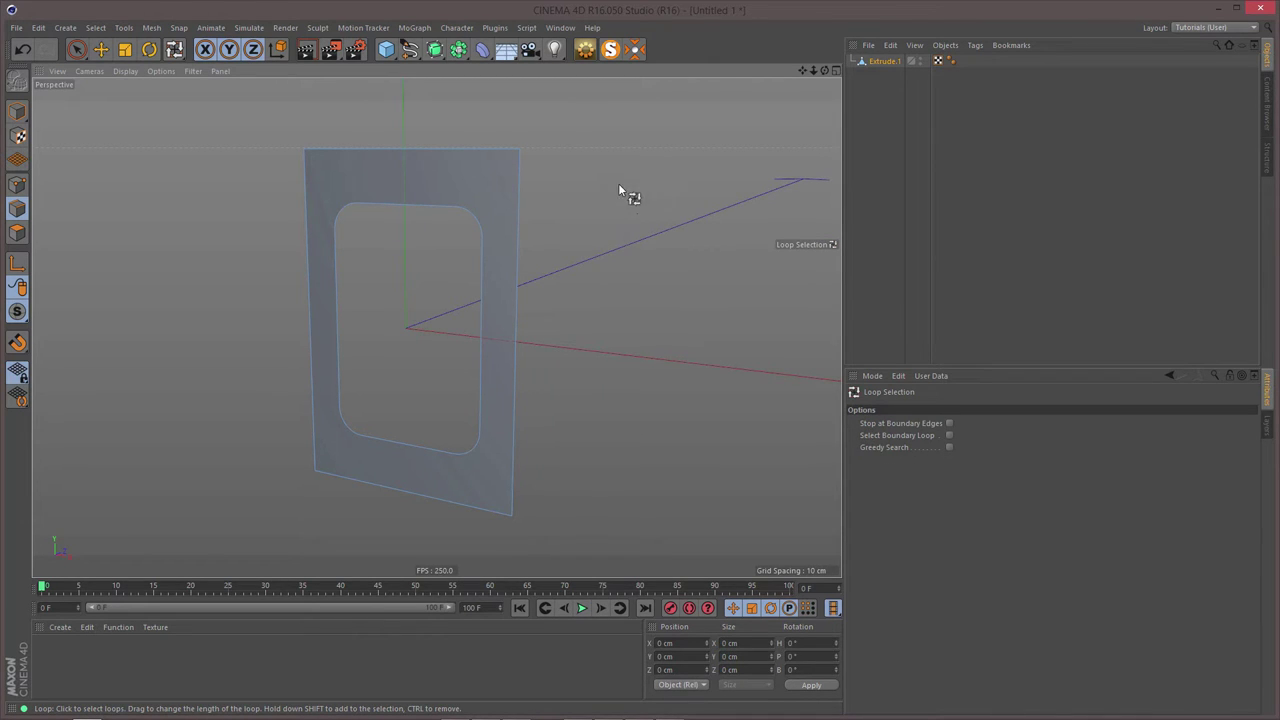
pyautogui.click(95, 27)
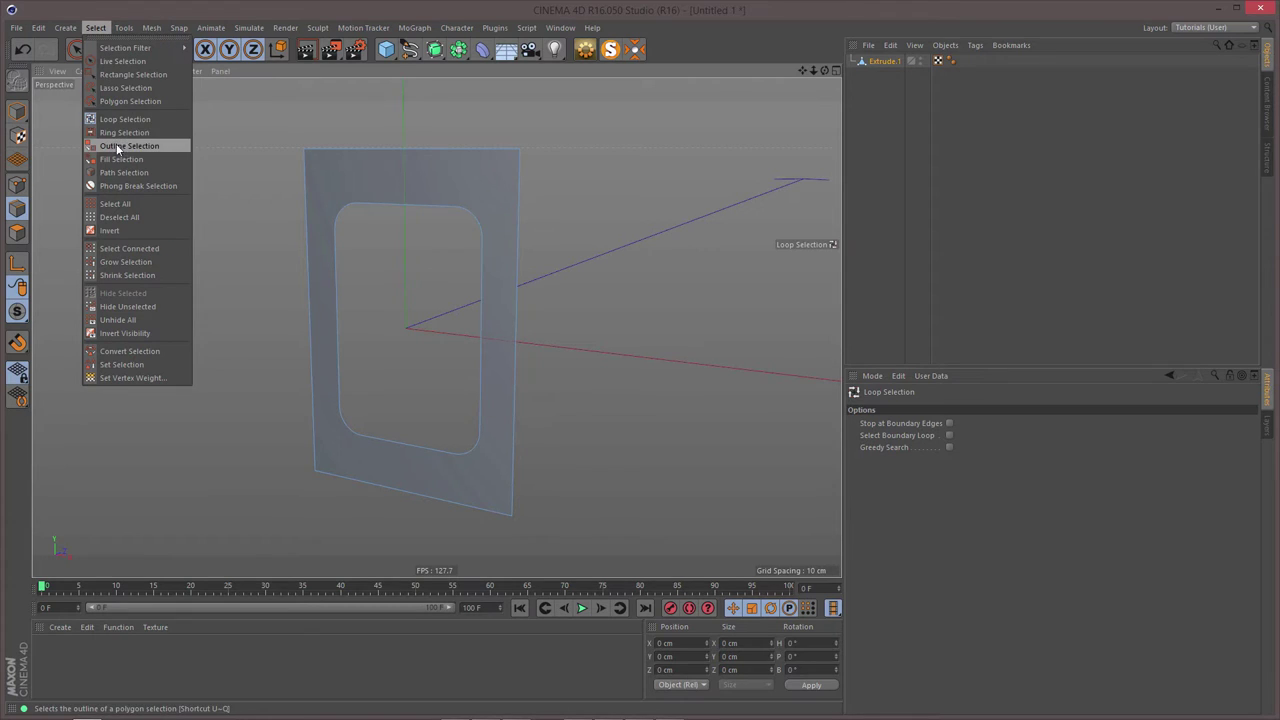
pyautogui.moveTo(560, 27)
pyautogui.click(654, 13)
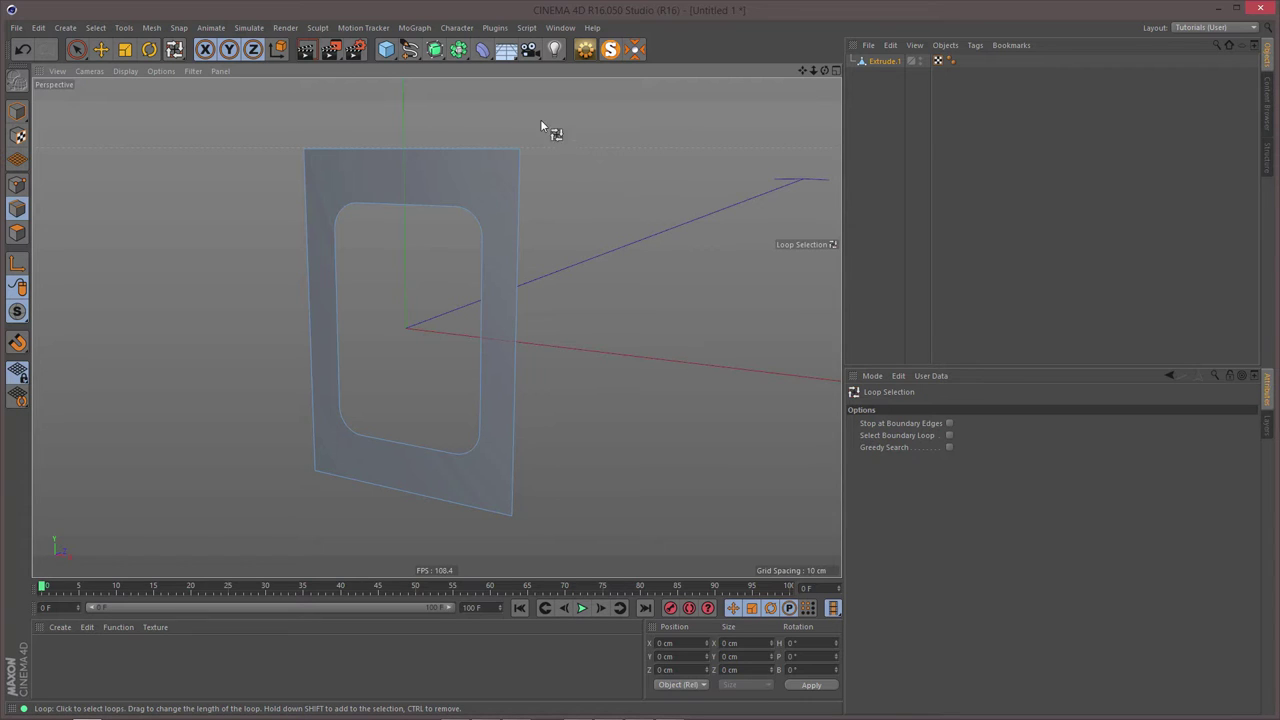
pyautogui.click(452, 150)
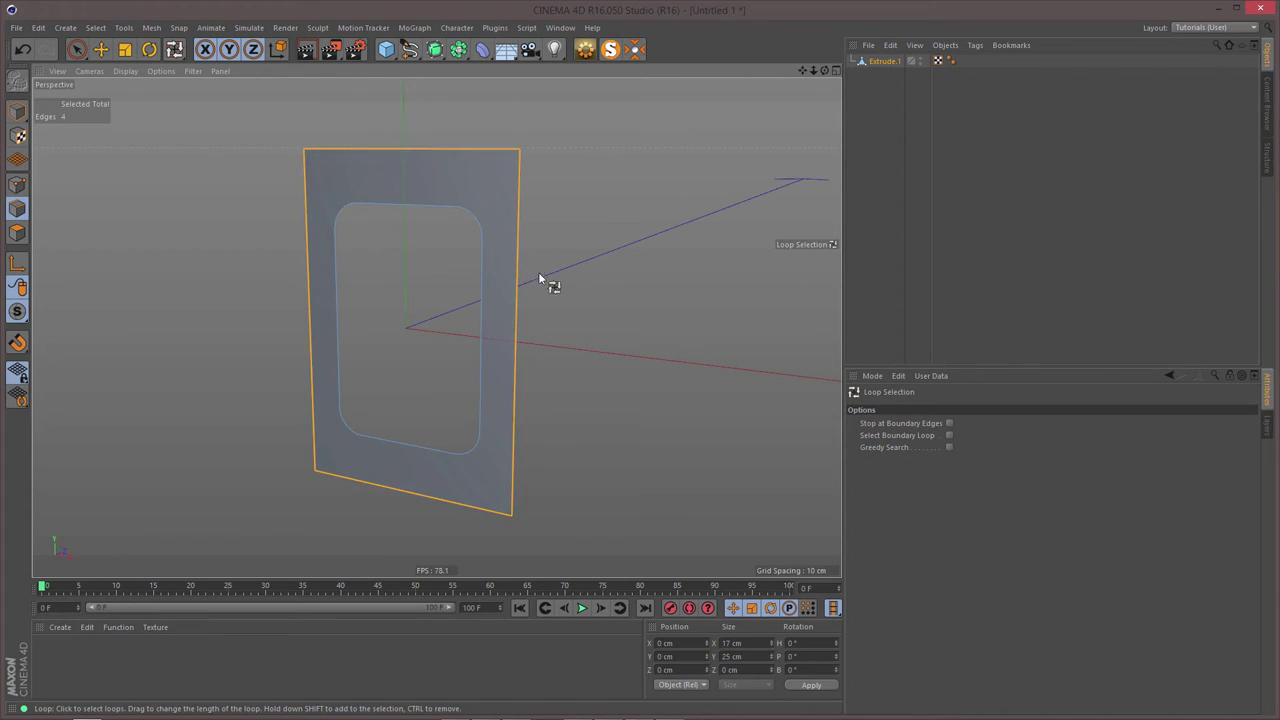
# - Extrude the outer edge loop backwards along Z and set its Z position to 17 cm to form the side walls
pyautogui.keyDown('alt'); pyautogui.moveTo(503, 283); pyautogui.dragTo(537, 289); pyautogui.keyUp('alt')
pyautogui.keyDown('alt'); pyautogui.moveTo(507, 290); pyautogui.dragTo(480, 293, button='right'); pyautogui.keyUp('alt')
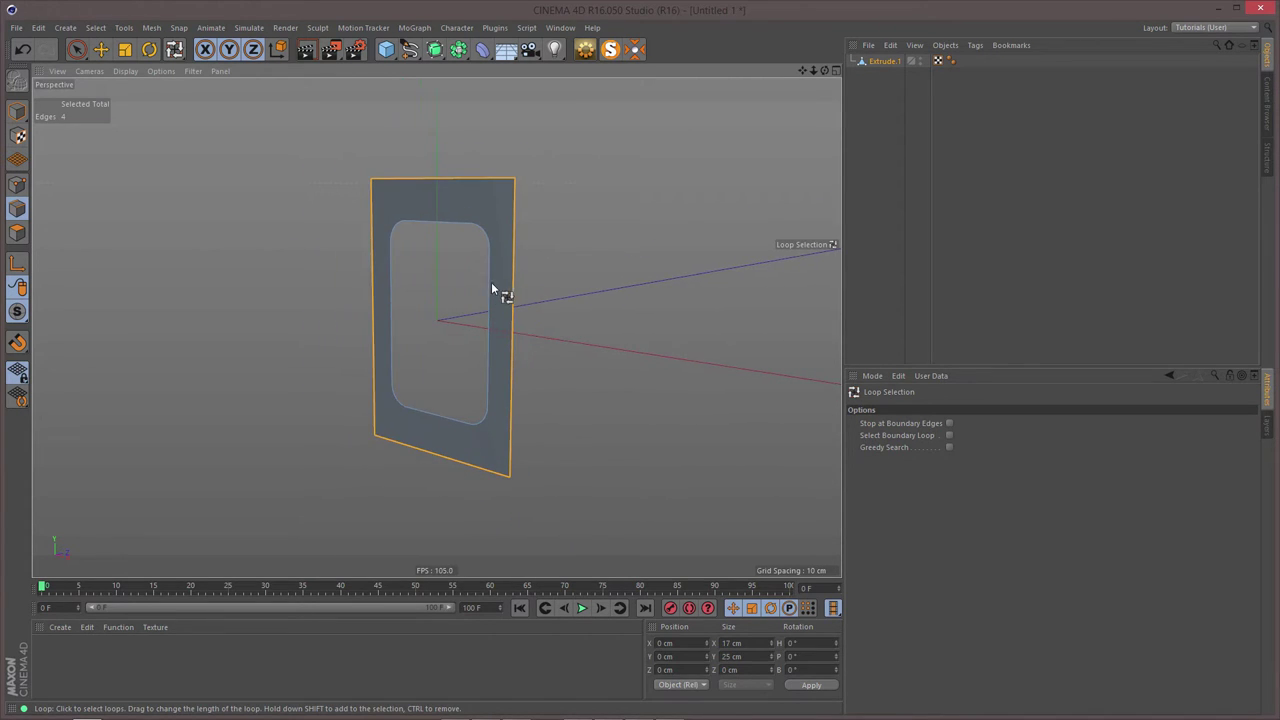
pyautogui.moveTo(491, 284)
pyautogui.keyDown('alt'); pyautogui.mouseDown()
pyautogui.moveTo(451, 297)
pyautogui.moveTo(492, 284)
pyautogui.mouseUp(); pyautogui.keyUp('alt')
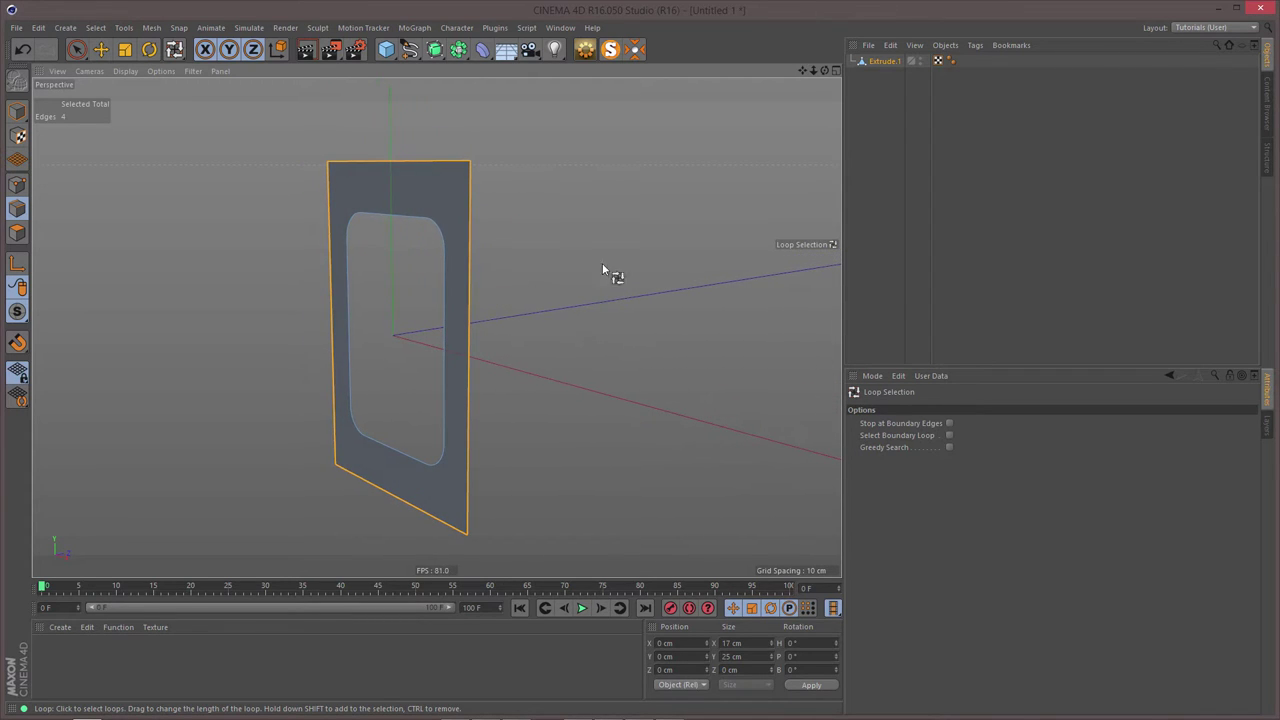
pyautogui.click(101, 51)
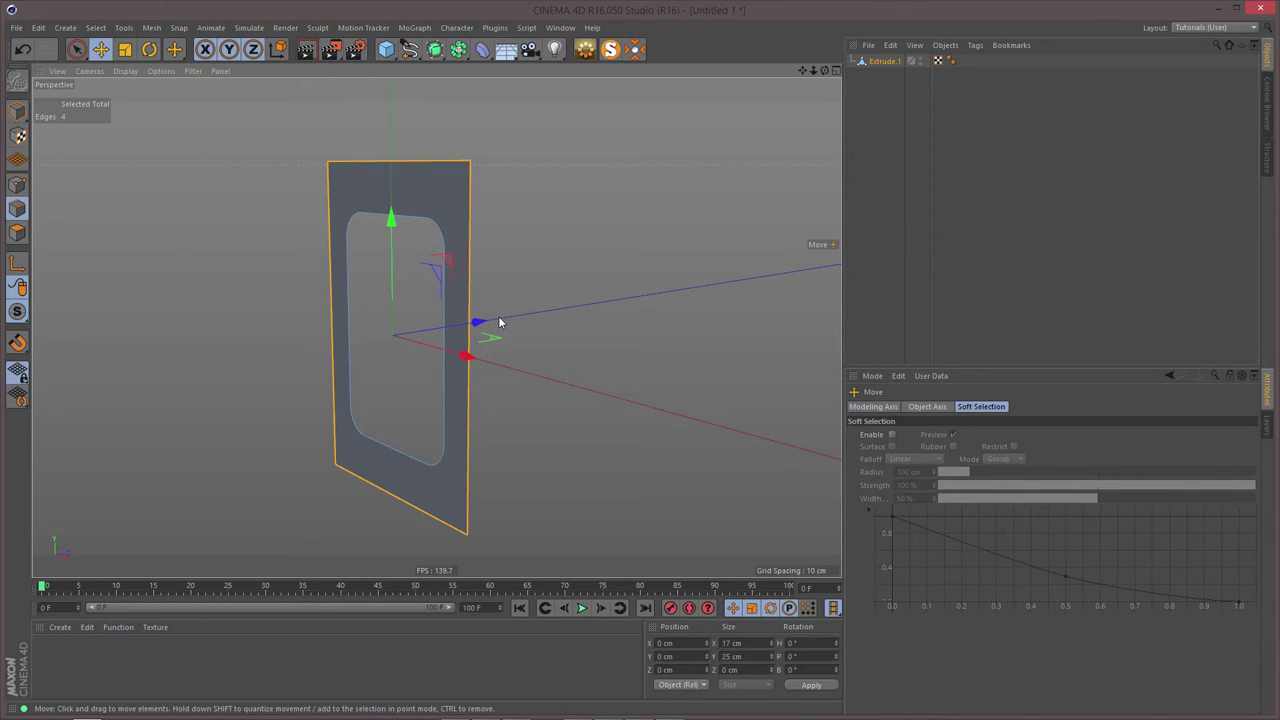
pyautogui.moveTo(498, 321); pyautogui.dragTo(599, 303)
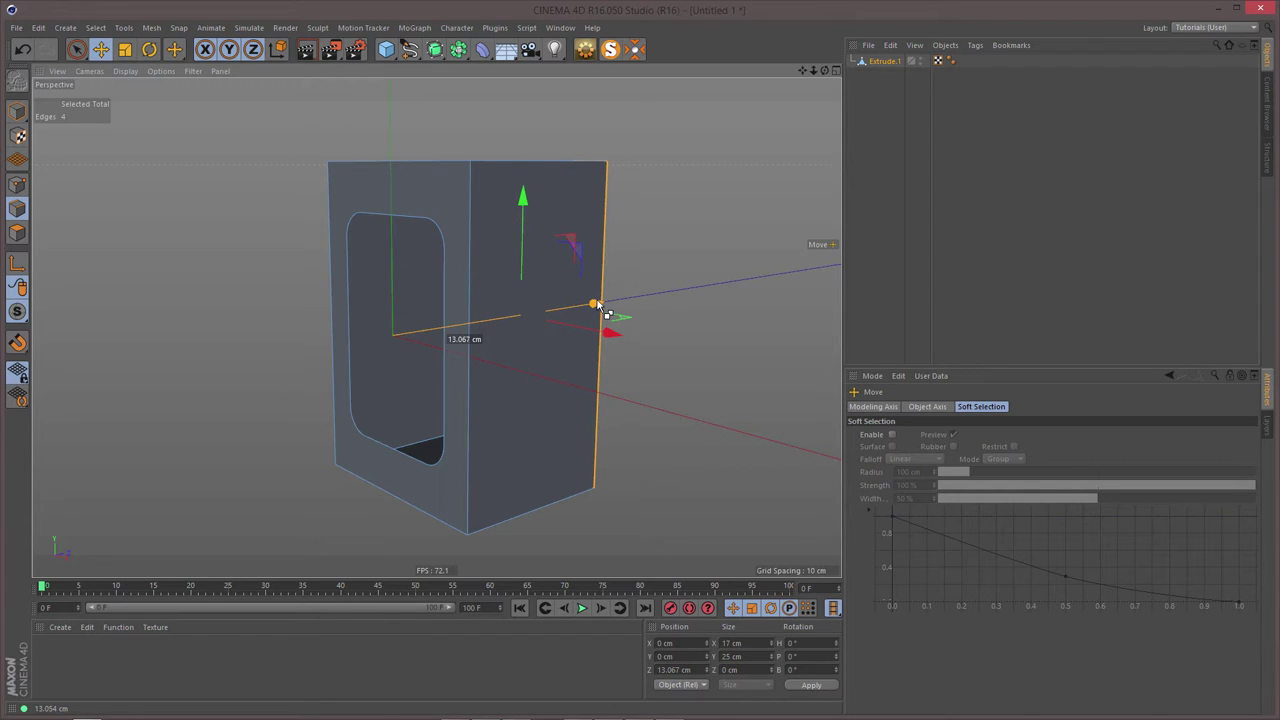
pyautogui.keyDown('ctrl'); pyautogui.moveTo(601, 306); pyautogui.dragTo(598, 304); pyautogui.keyUp('ctrl')
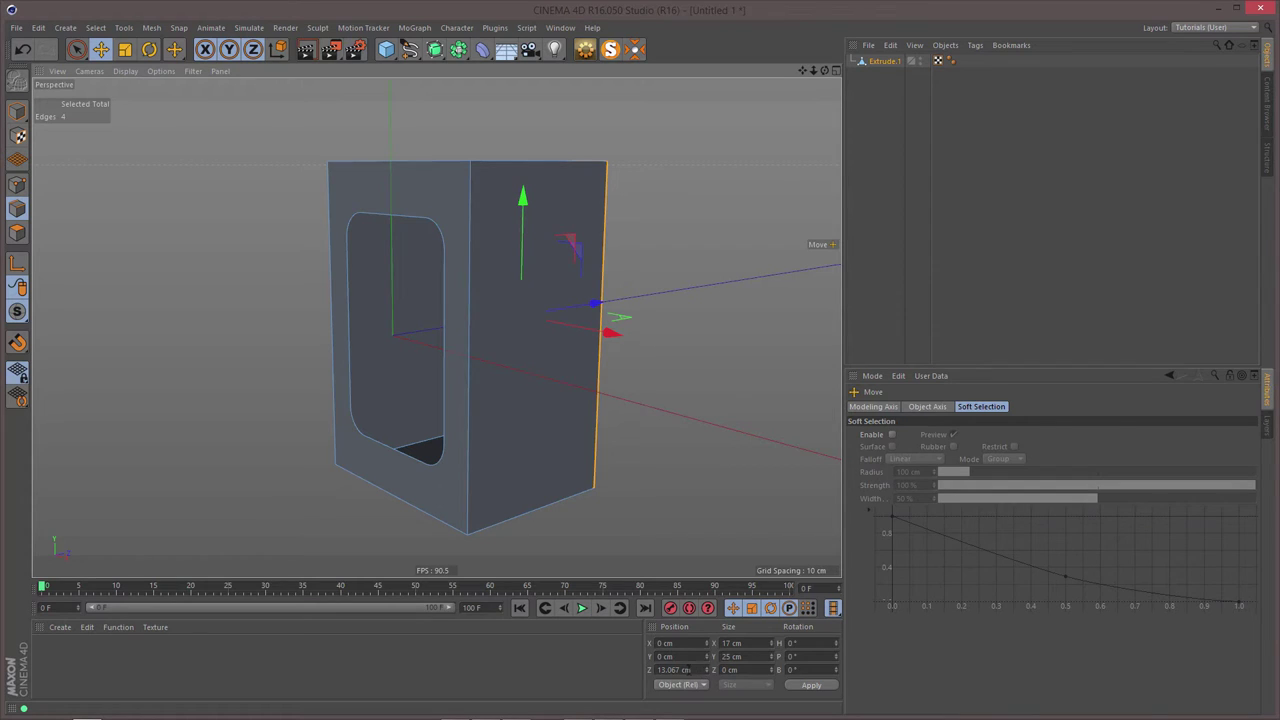
pyautogui.doubleClick(675, 669)
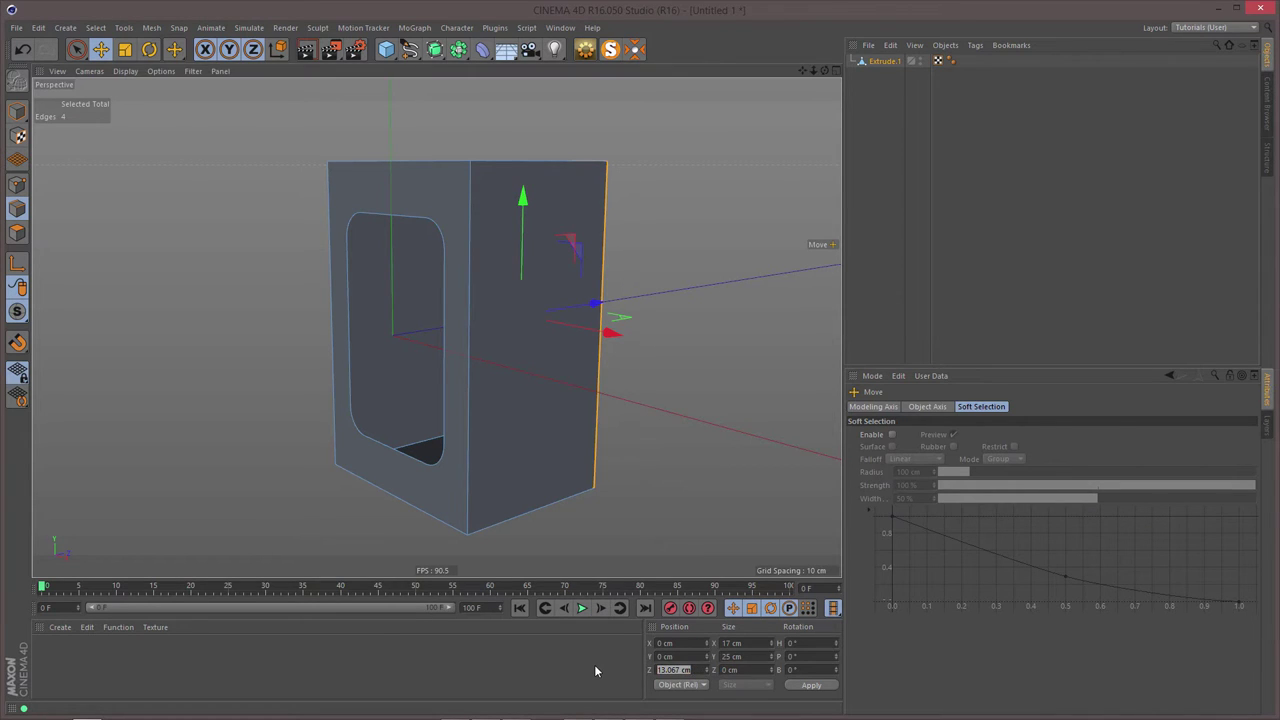
pyautogui.write('17')
pyautogui.press('Return')
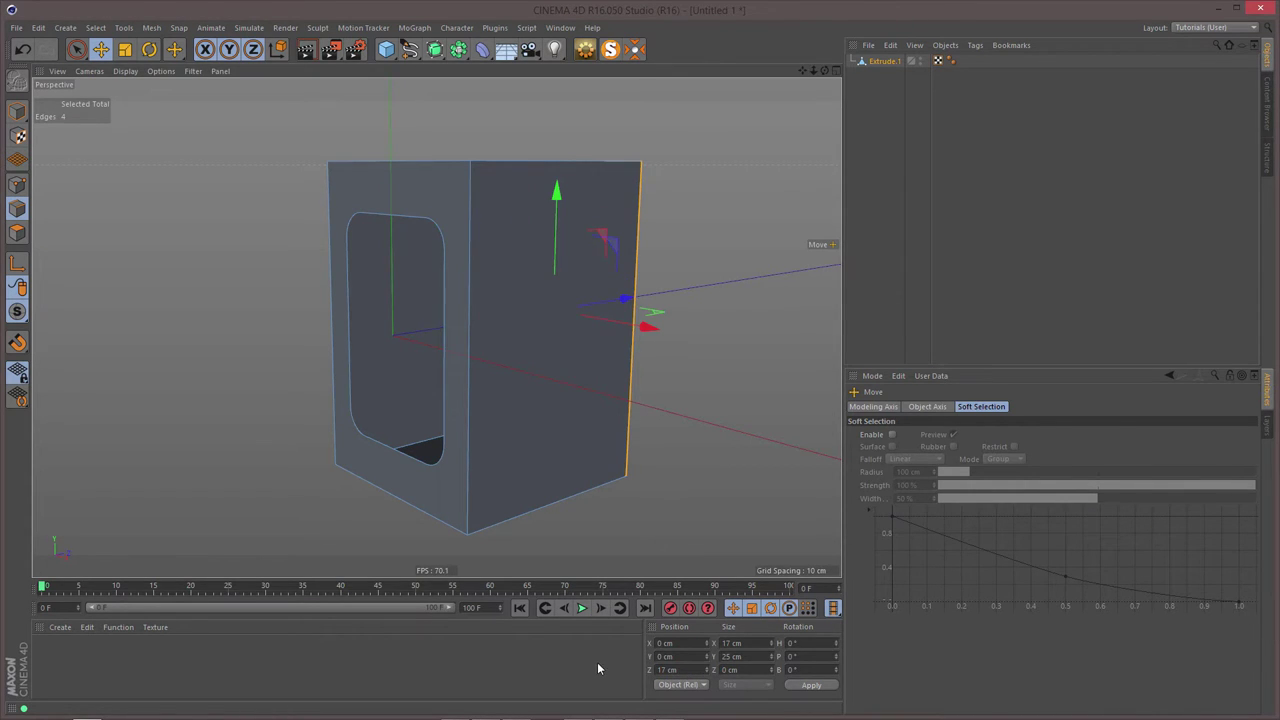
# - Close the open back of the box with the Close Polygon Hole tool
pyautogui.keyDown('alt'); pyautogui.moveTo(524, 387); pyautogui.dragTo(535, 280); pyautogui.keyUp('alt')
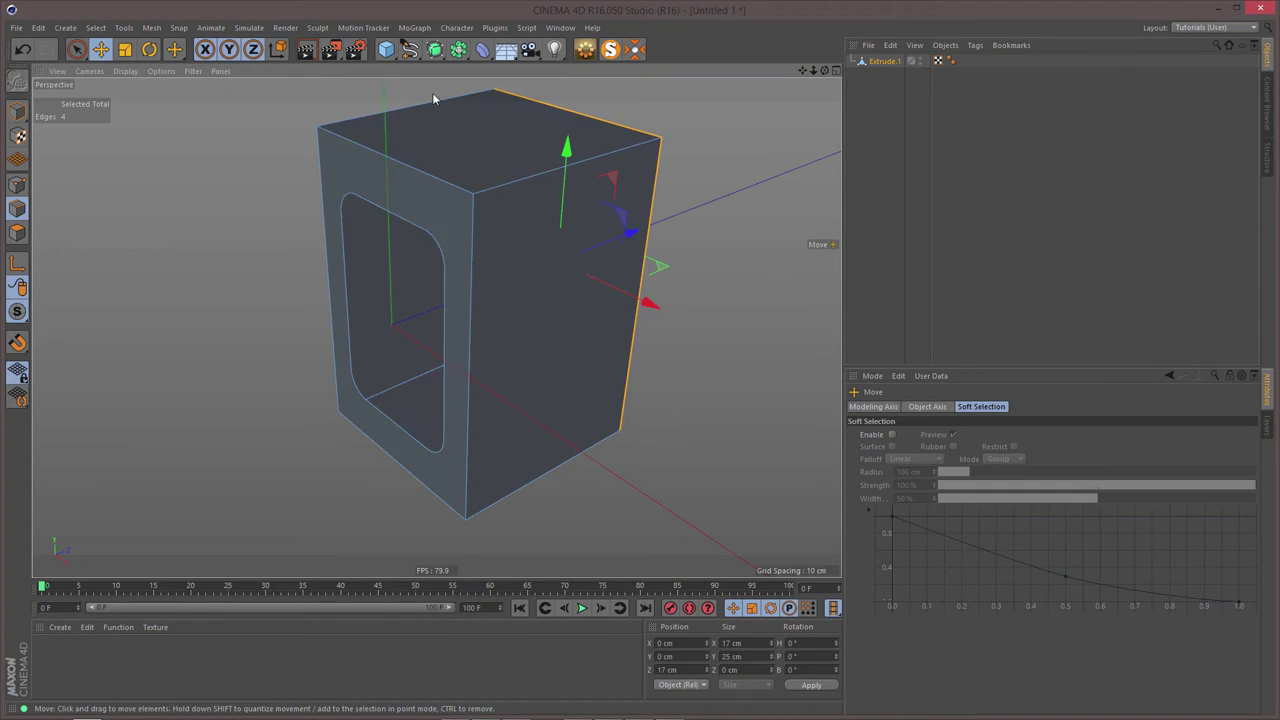
pyautogui.keyDown('alt'); pyautogui.moveTo(551, 382); pyautogui.dragTo(350, 279); pyautogui.keyUp('alt')
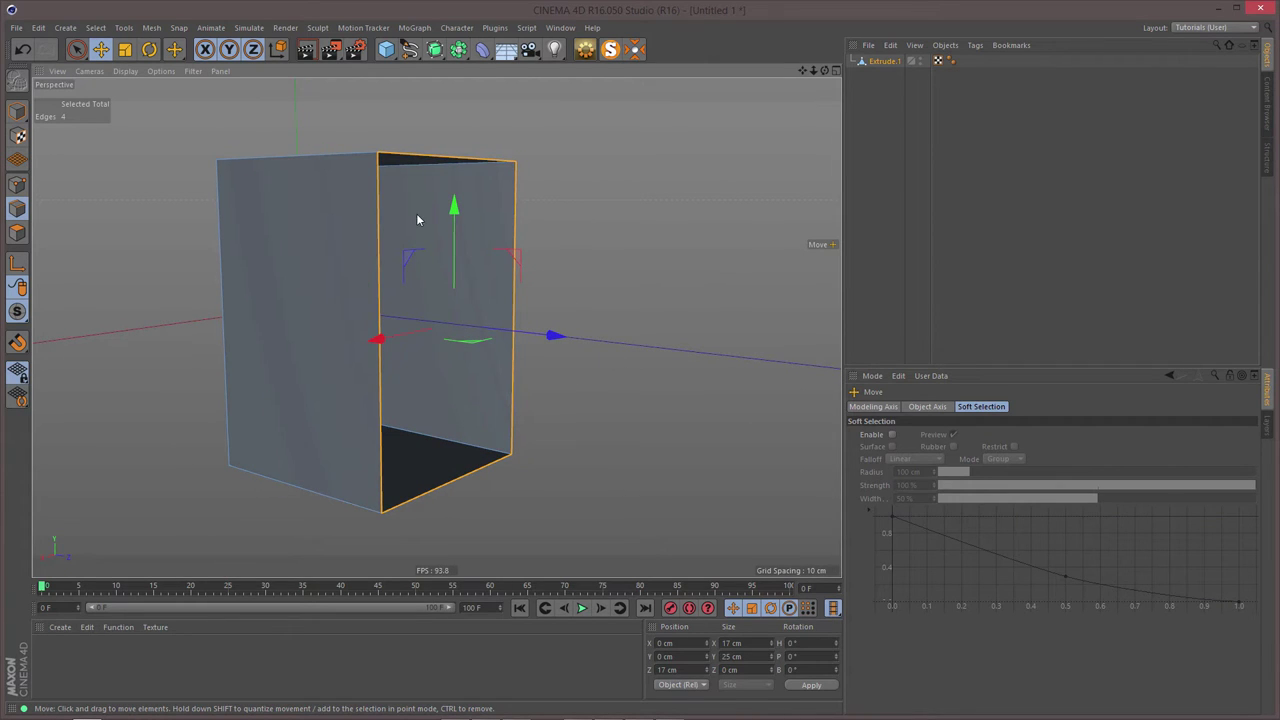
pyautogui.rightClick(650, 211)
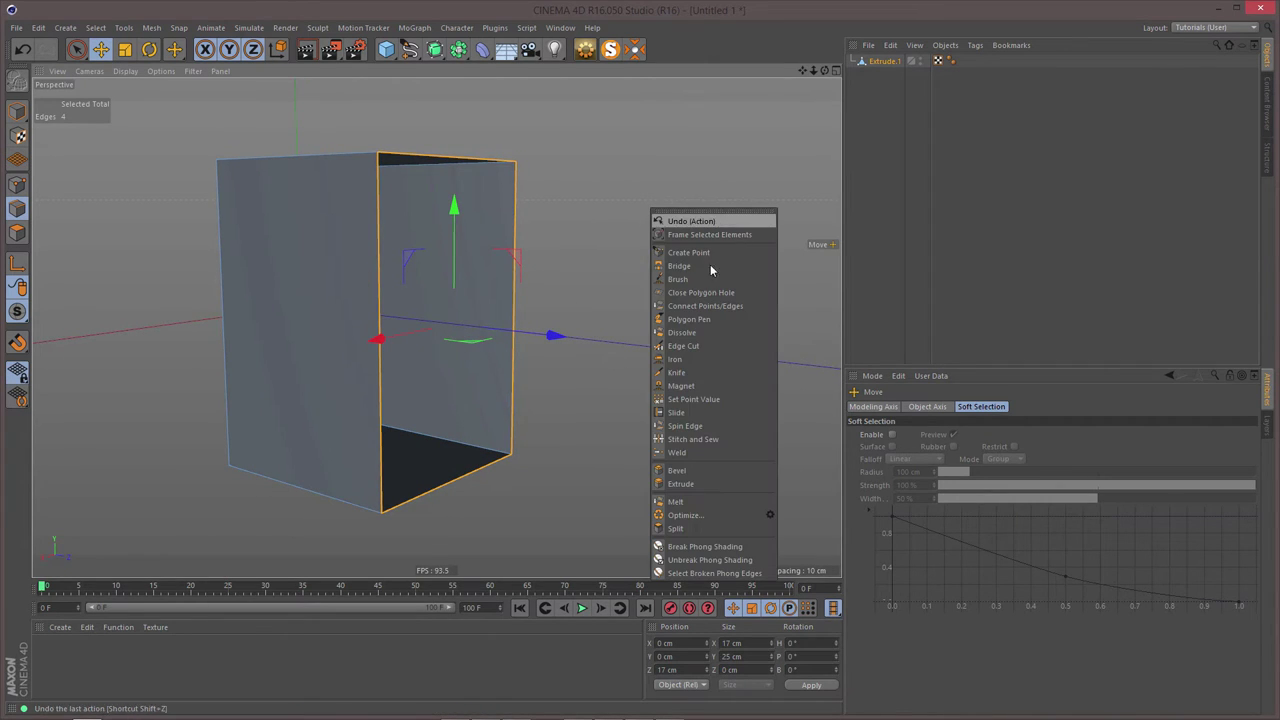
pyautogui.click(705, 293)
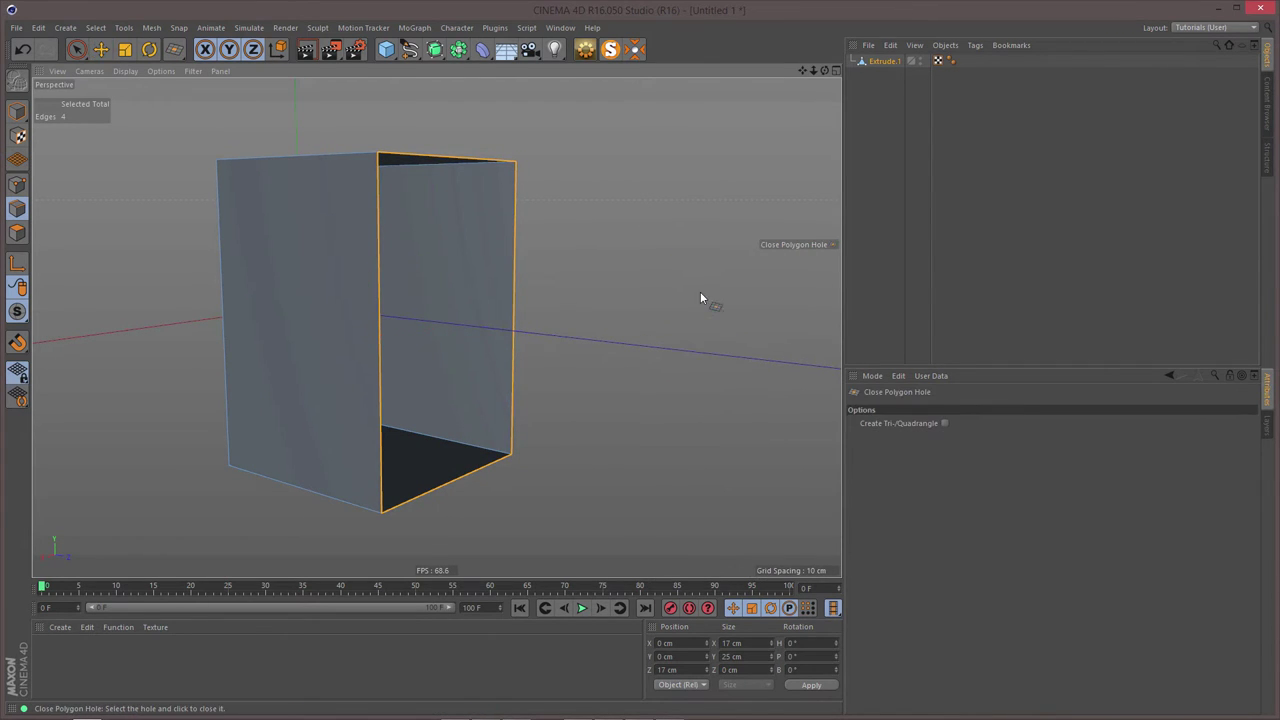
pyautogui.click(520, 240)
pyautogui.keyDown('alt'); pyautogui.moveTo(468, 272); pyautogui.dragTo(271, 291); pyautogui.keyUp('alt')
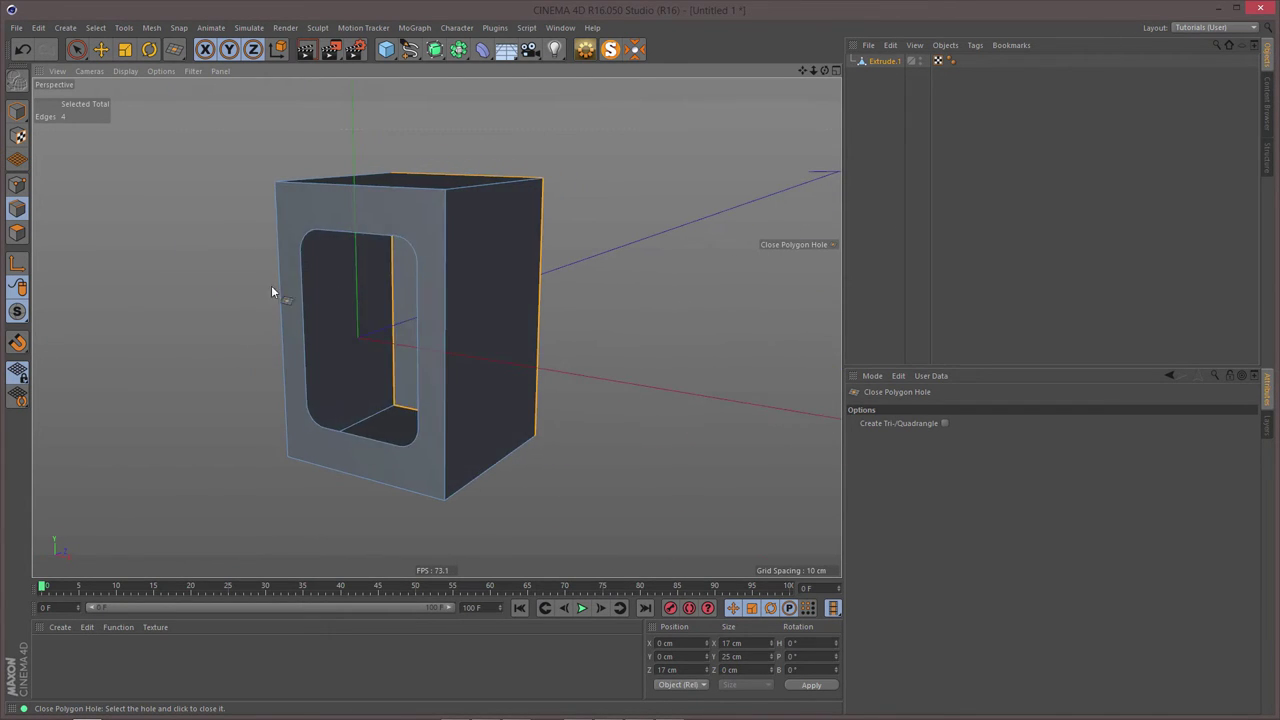
pyautogui.keyDown('alt'); pyautogui.moveTo(459, 227); pyautogui.dragTo(557, 222, button='middle'); pyautogui.keyUp('alt')
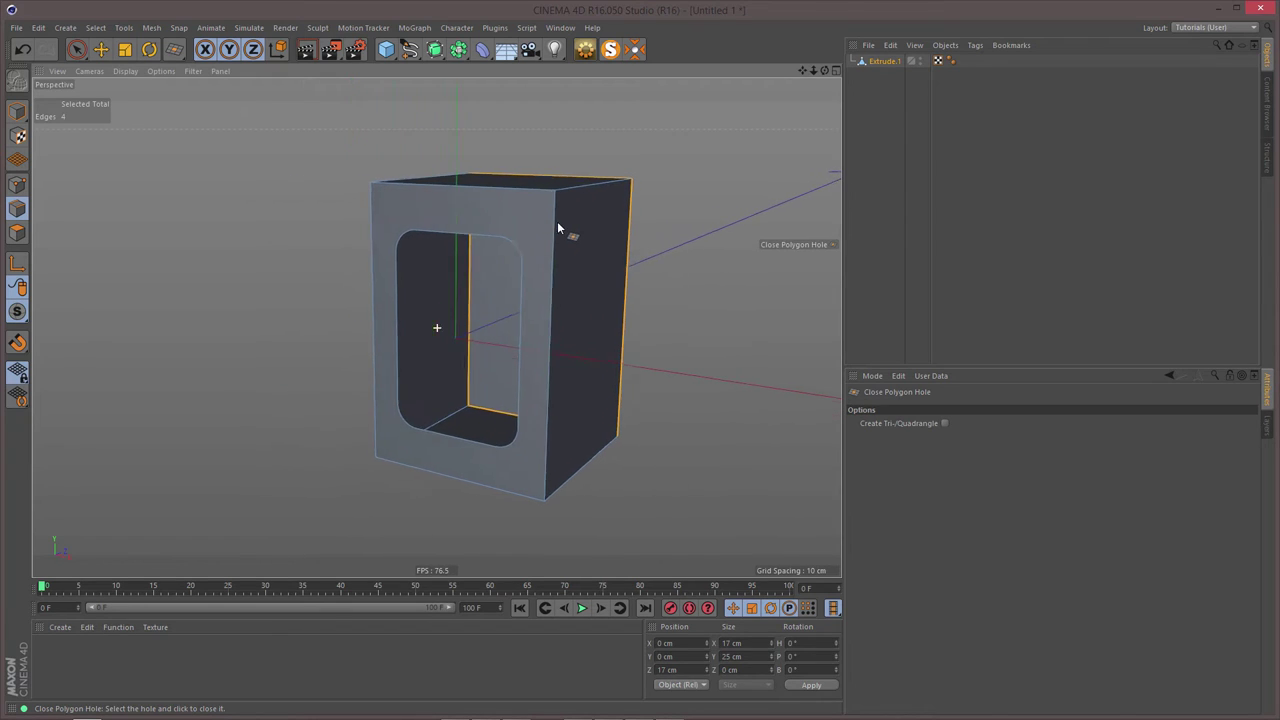
# - Switch to point mode, clear the point selection and run Optimize on the whole mesh to merge duplicate points
pyautogui.click(17, 184)
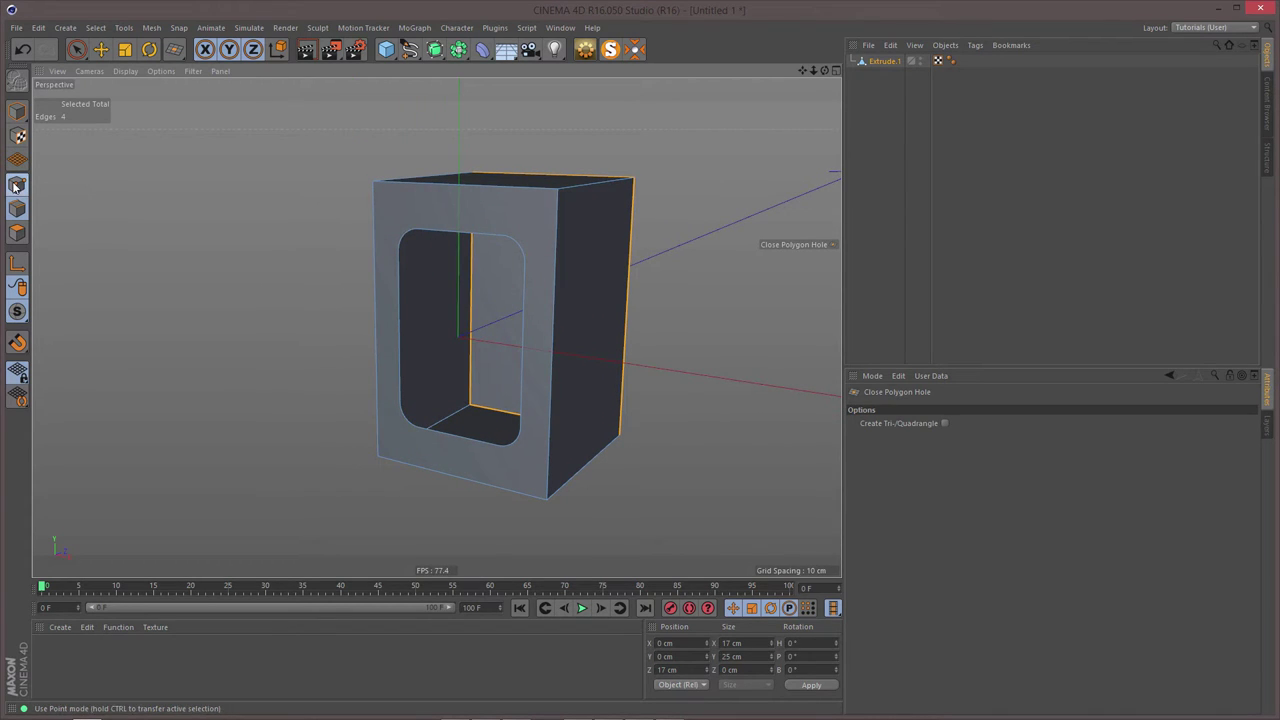
pyautogui.press('space')
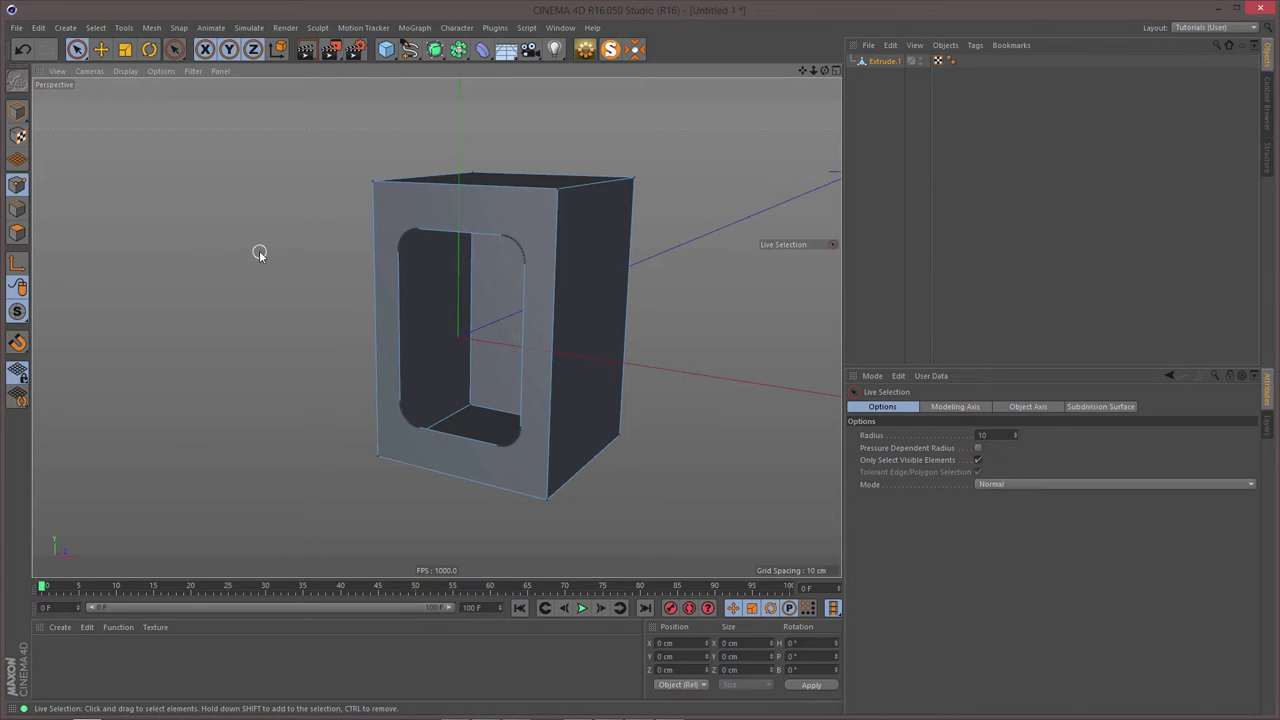
pyautogui.hotkey('ctrl', 'a')
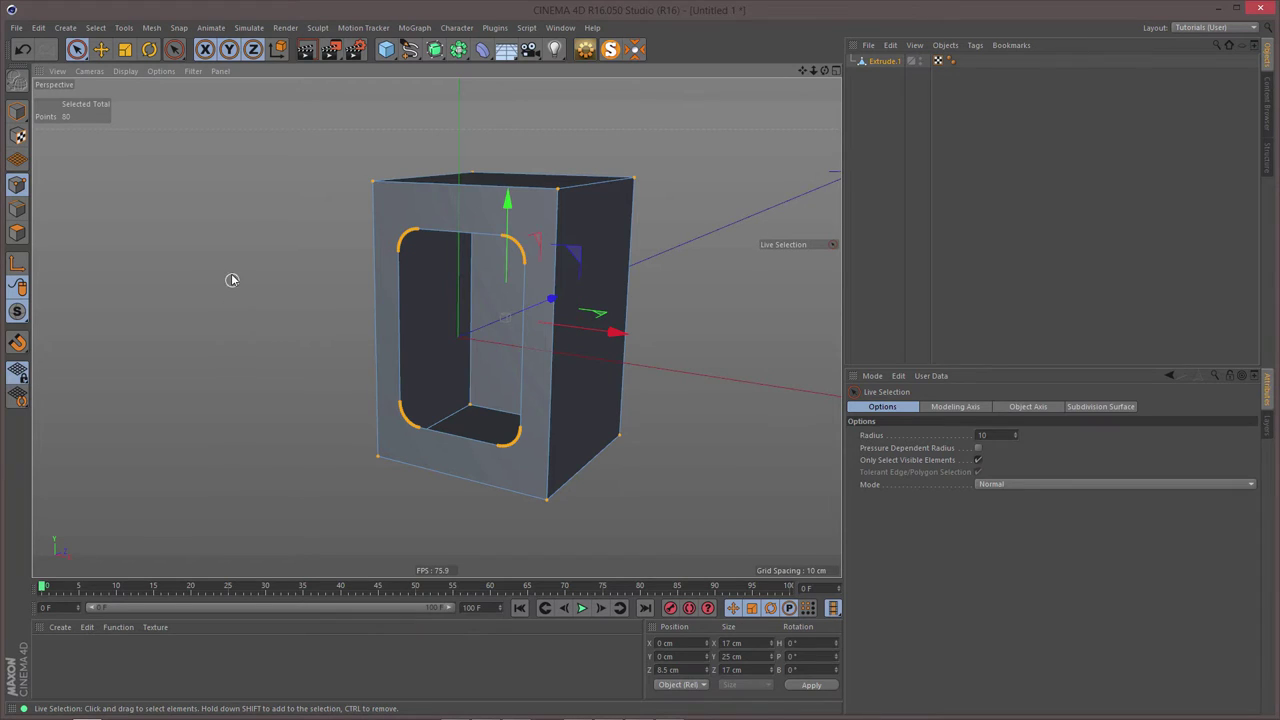
pyautogui.hotkey('ctrl', 'shift', 'a')
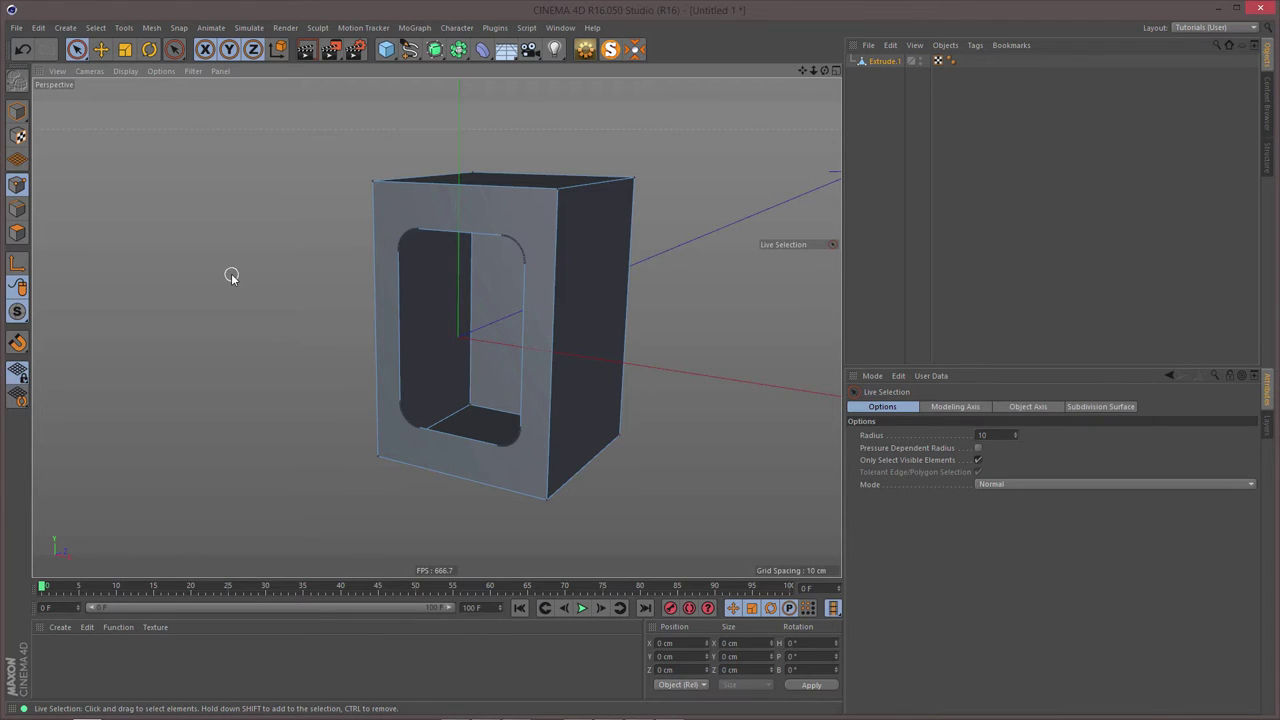
pyautogui.rightClick(239, 210)
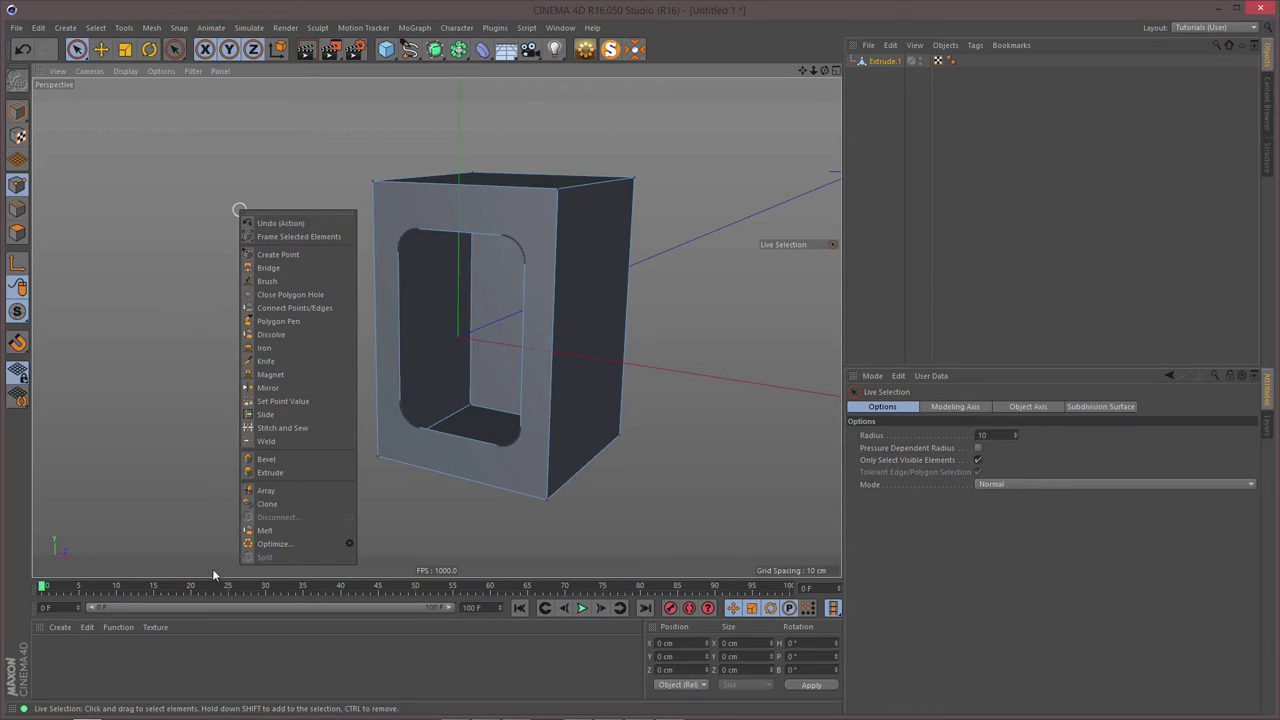
pyautogui.click(286, 544)
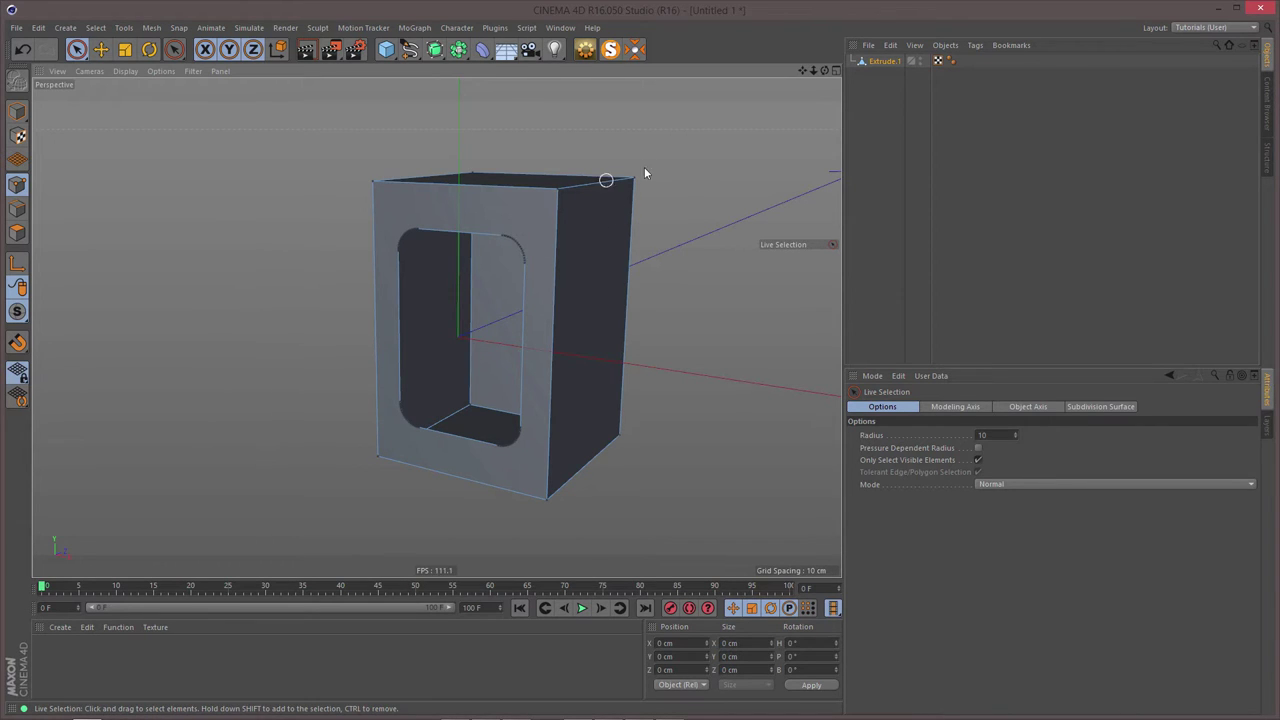
# - Loop-select the rounded cut-out's edges on the front face in edge mode, with Stop at Boundary Edges and Select Boundary Loop enabled
pyautogui.keyDown('alt'); pyautogui.moveTo(550, 256); pyautogui.dragTo(477, 268); pyautogui.keyUp('alt')
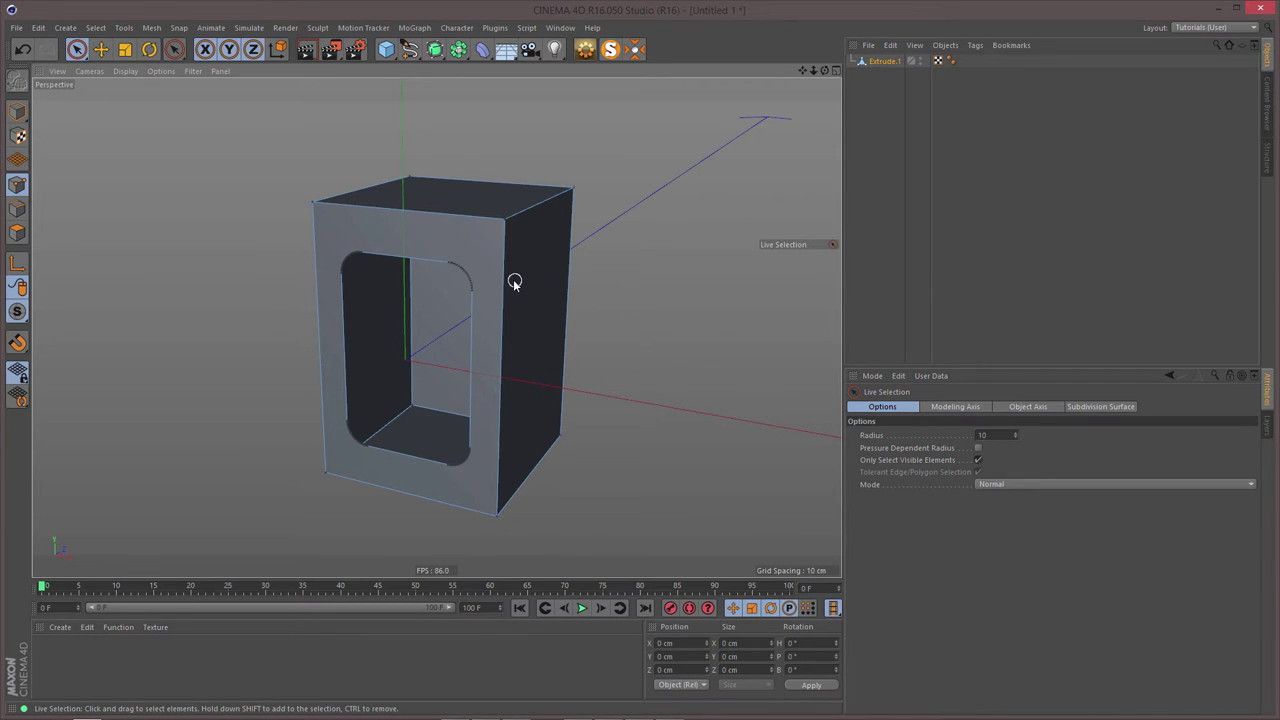
pyautogui.keyDown('alt'); pyautogui.moveTo(512, 280); pyautogui.dragTo(494, 285); pyautogui.keyUp('alt')
pyautogui.keyDown('alt'); pyautogui.moveTo(357, 292); pyautogui.dragTo(303, 254); pyautogui.keyUp('alt')
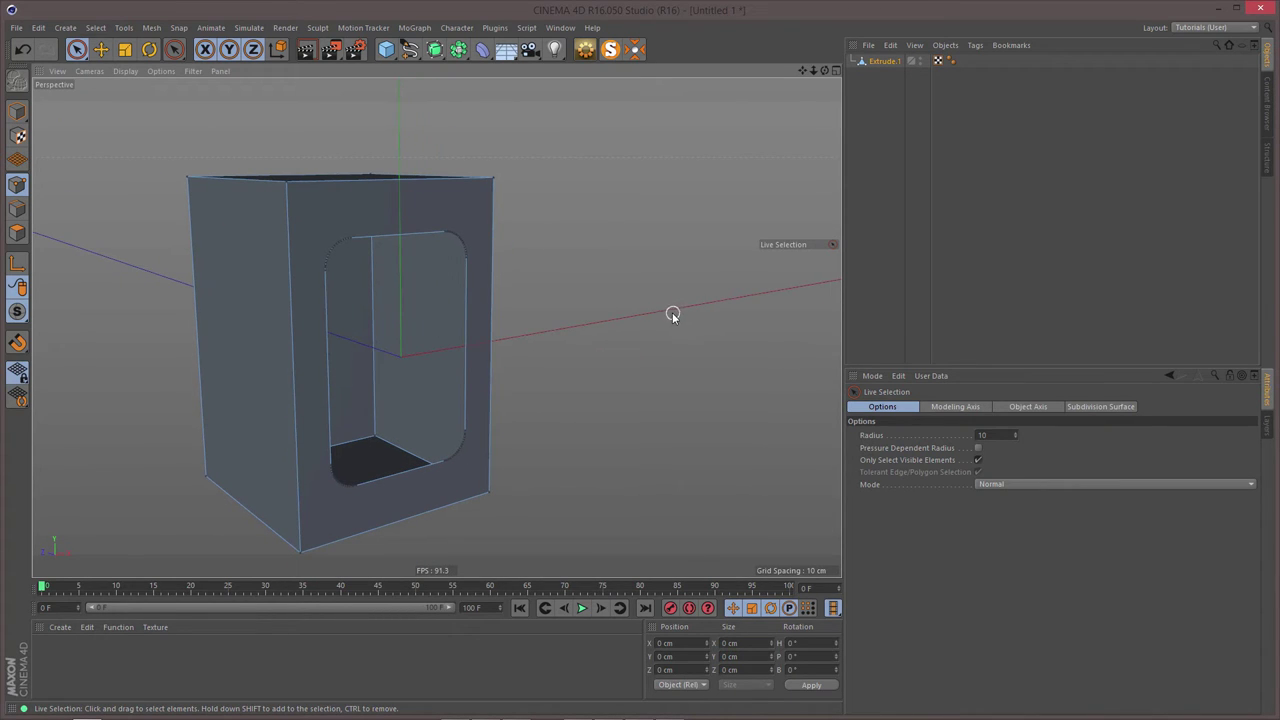
pyautogui.click(17, 208)
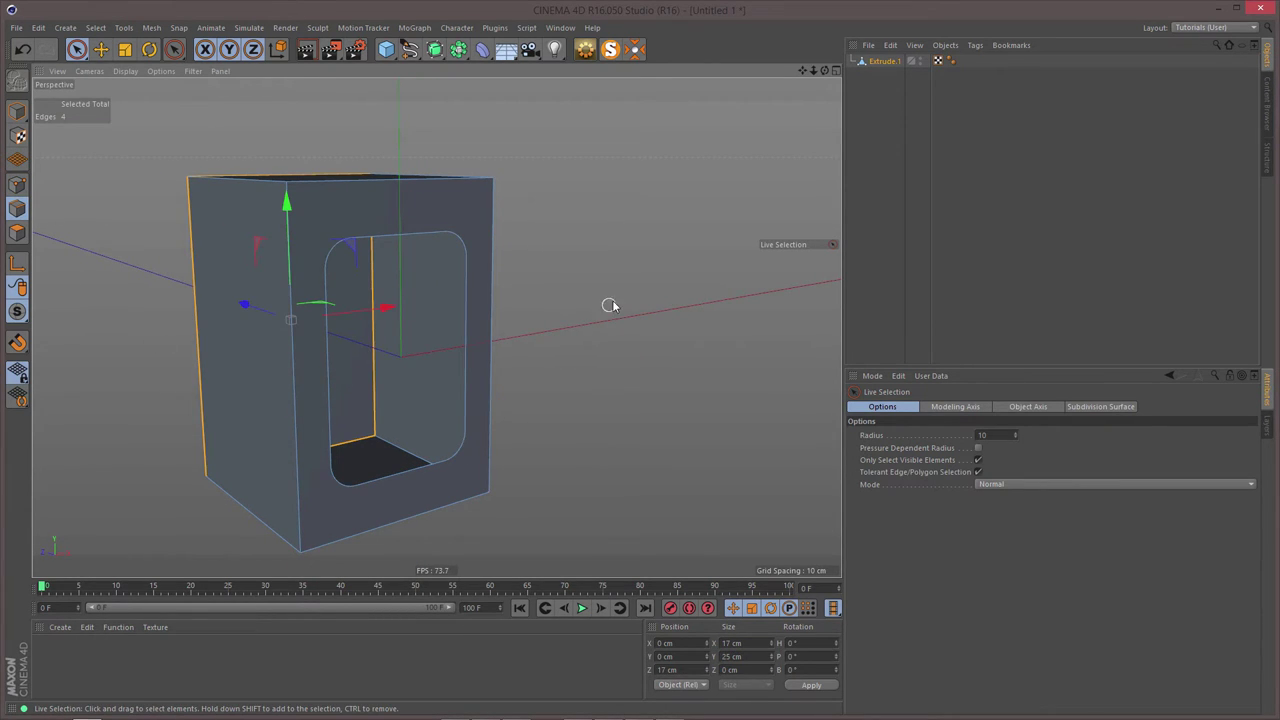
pyautogui.press('u')
pyautogui.press('l')
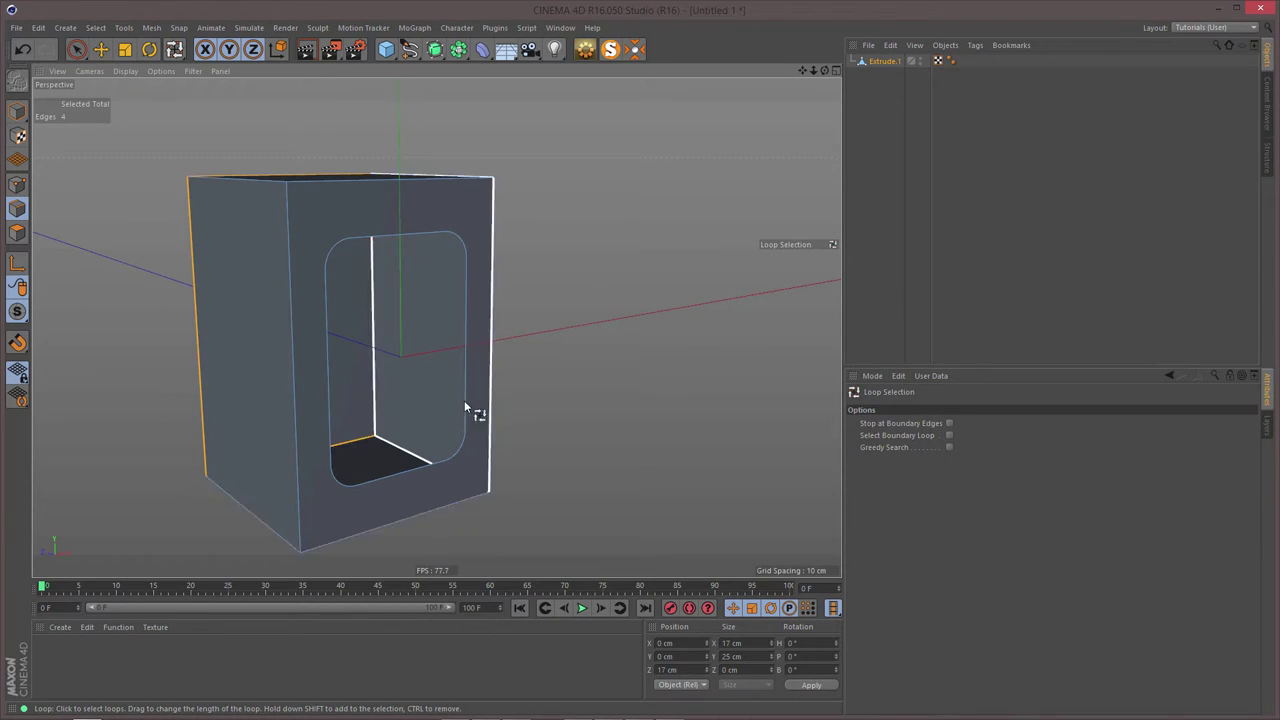
pyautogui.keyDown('alt'); pyautogui.moveTo(449, 219); pyautogui.dragTo(564, 292); pyautogui.keyUp('alt')
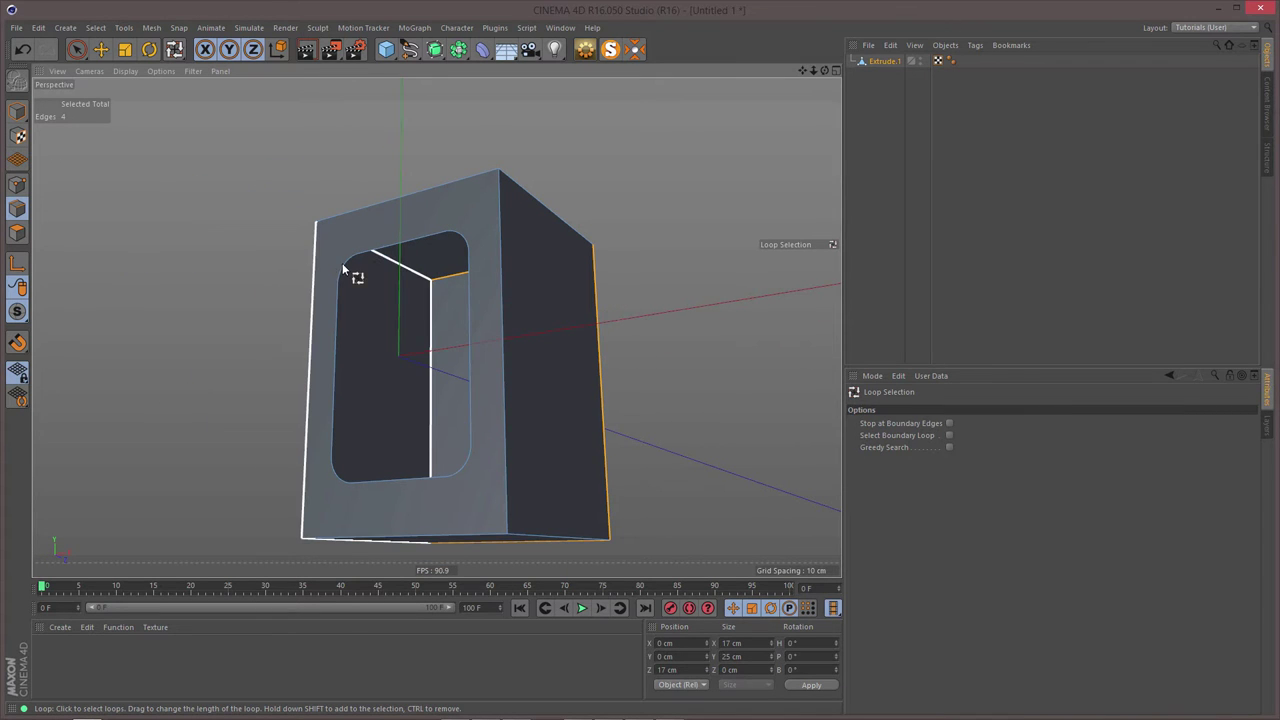
pyautogui.keyDown('alt'); pyautogui.moveTo(468, 243); pyautogui.dragTo(680, 225, button='right'); pyautogui.keyUp('alt')
pyautogui.keyDown('alt'); pyautogui.moveTo(487, 219); pyautogui.dragTo(419, 236); pyautogui.keyUp('alt')
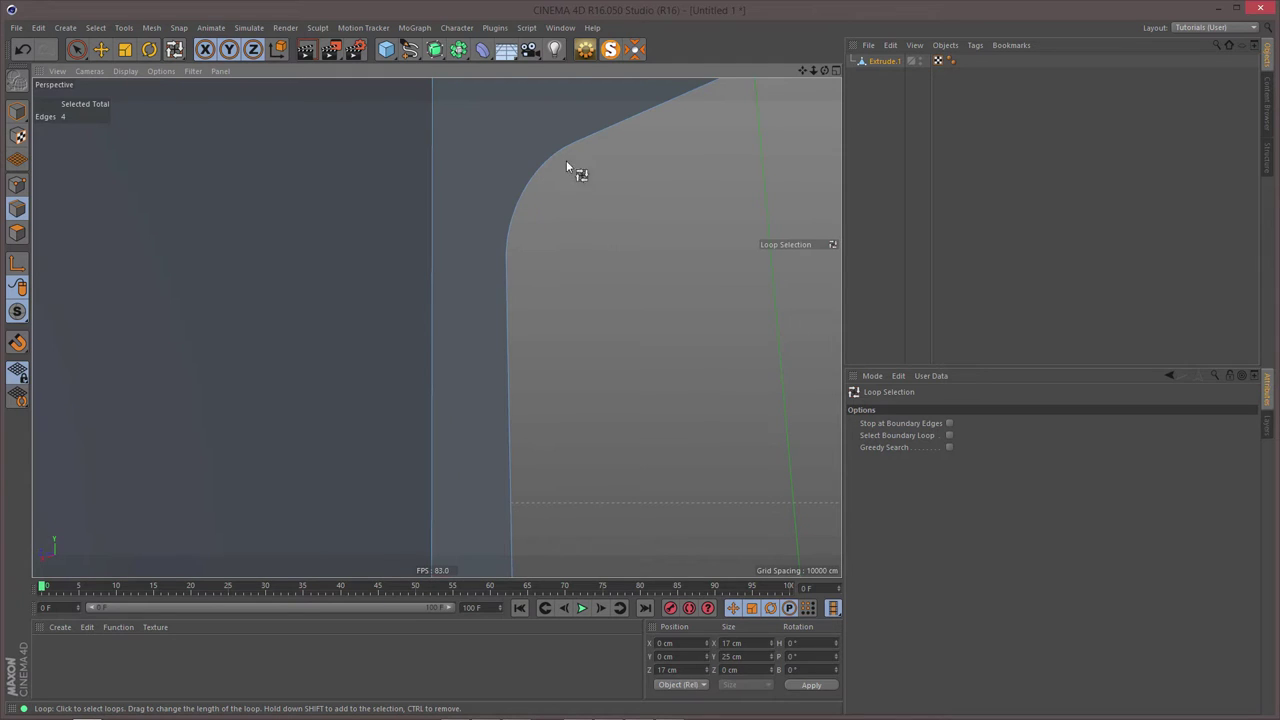
pyautogui.keyDown('alt'); pyautogui.moveTo(519, 205); pyautogui.dragTo(660, 203); pyautogui.keyUp('alt')
pyautogui.keyDown('alt'); pyautogui.moveTo(518, 212); pyautogui.dragTo(380, 280, button='right'); pyautogui.keyUp('alt')
pyautogui.keyDown('alt'); pyautogui.moveTo(520, 204); pyautogui.dragTo(482, 240, button='middle'); pyautogui.keyUp('alt')
pyautogui.keyDown('alt'); pyautogui.moveTo(482, 240); pyautogui.dragTo(430, 277); pyautogui.keyUp('alt')
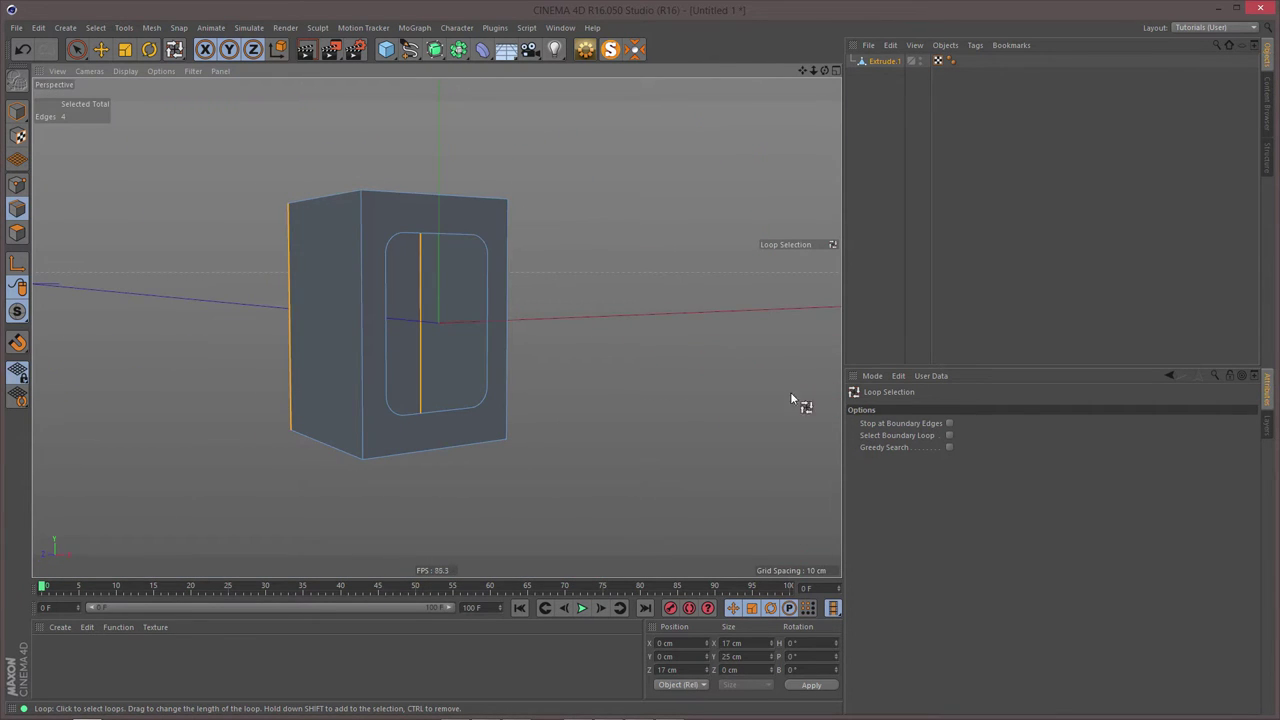
pyautogui.click(949, 423)
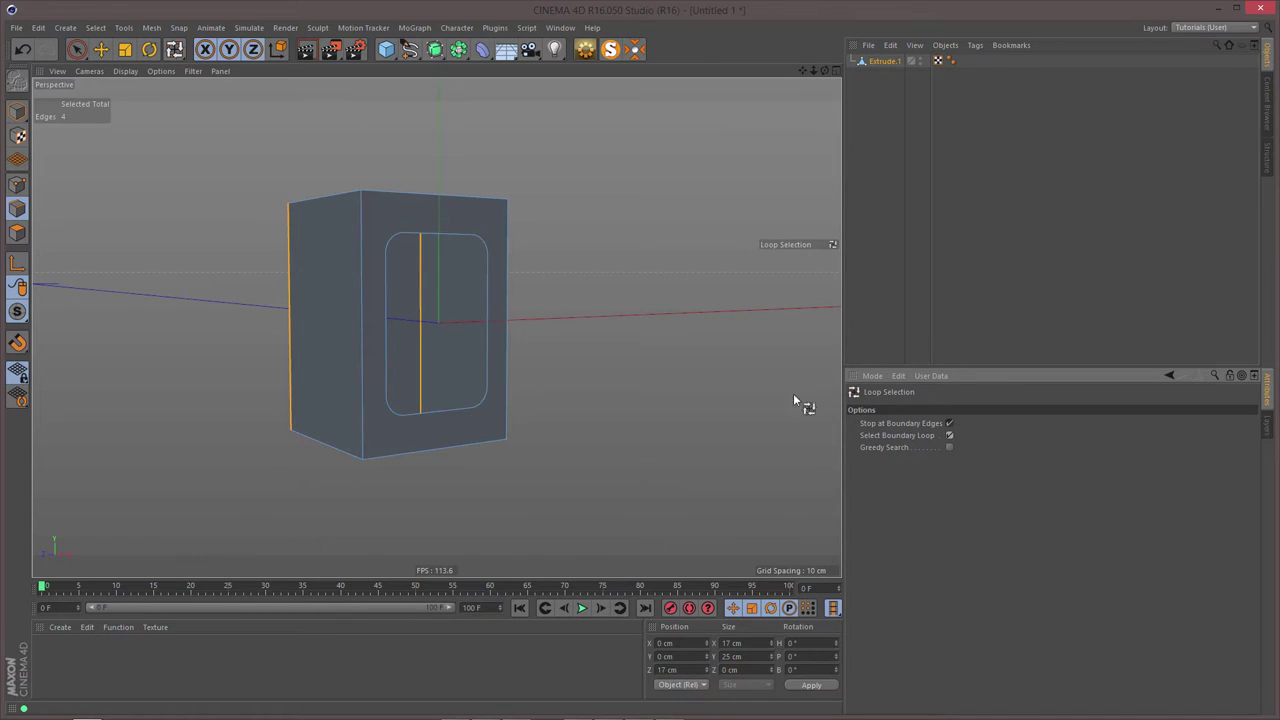
pyautogui.click(487, 240)
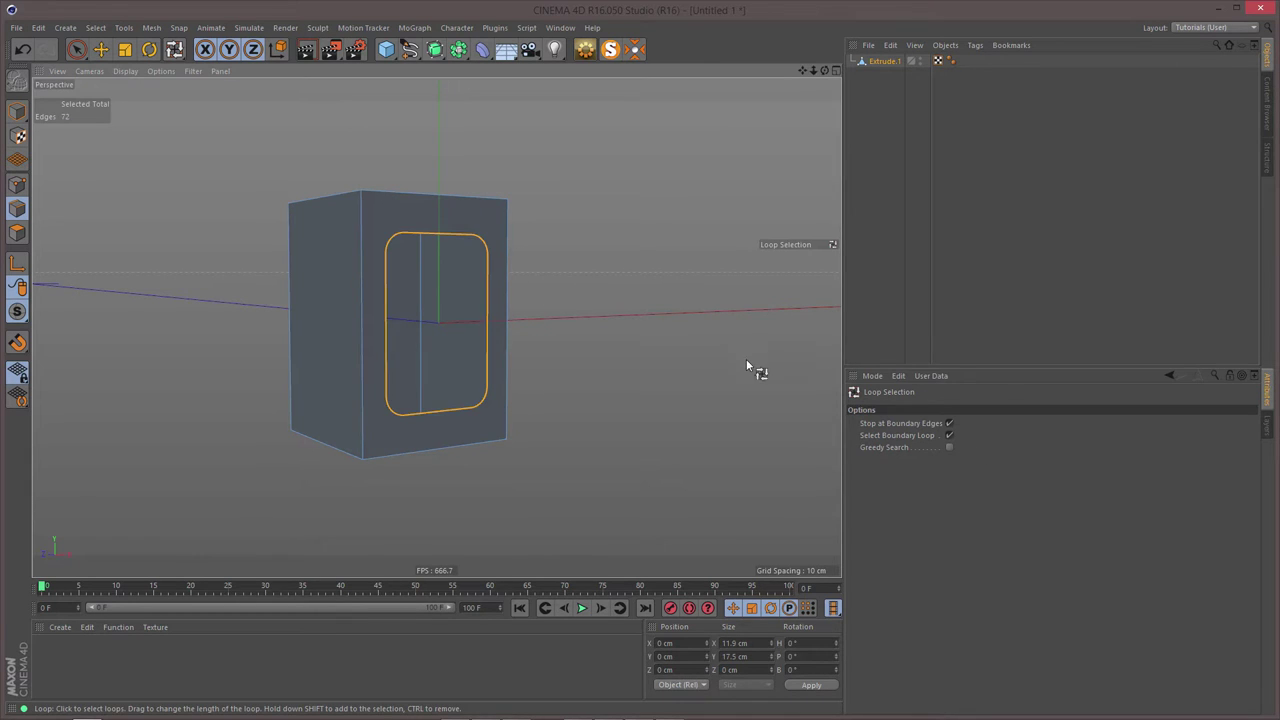
pyautogui.keyDown('alt'); pyautogui.moveTo(500, 335); pyautogui.dragTo(604, 276); pyautogui.keyUp('alt')
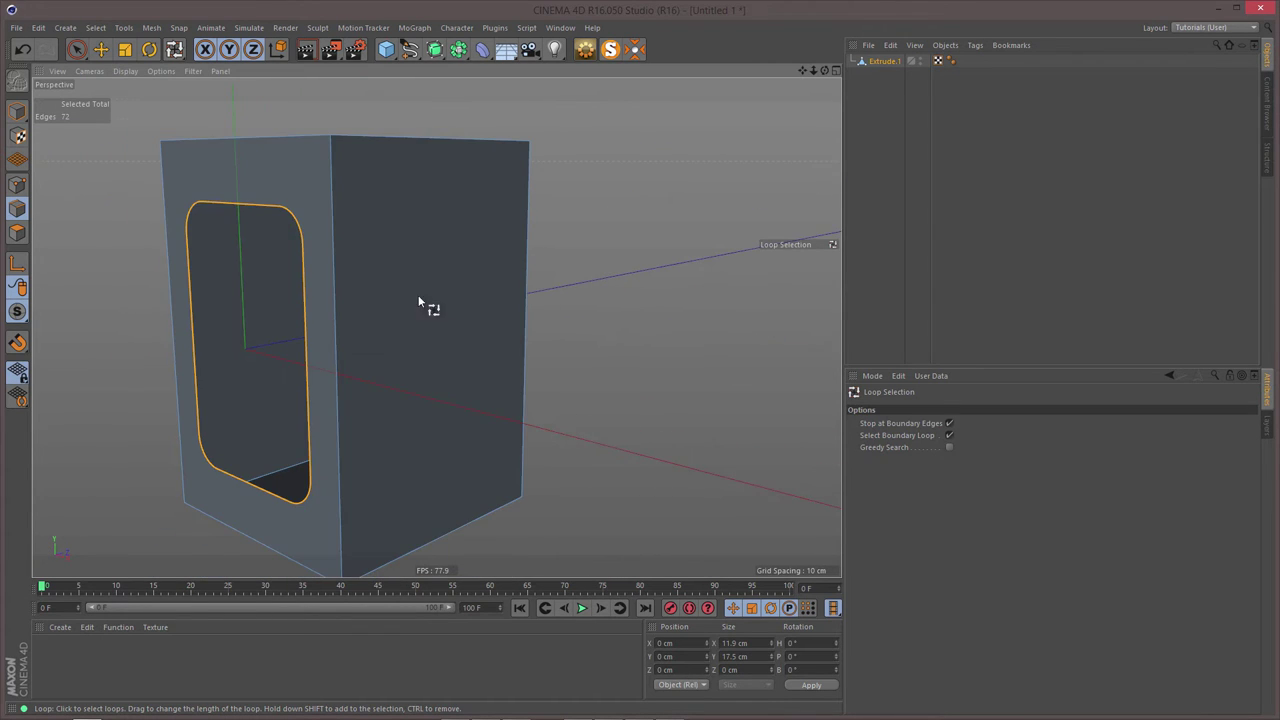
# - Extrude the selected cut-out edge loop inward along Z by about 1.6 cm to form the recess walls
pyautogui.keyDown('alt'); pyautogui.moveTo(419, 299); pyautogui.dragTo(533, 300); pyautogui.keyUp('alt')
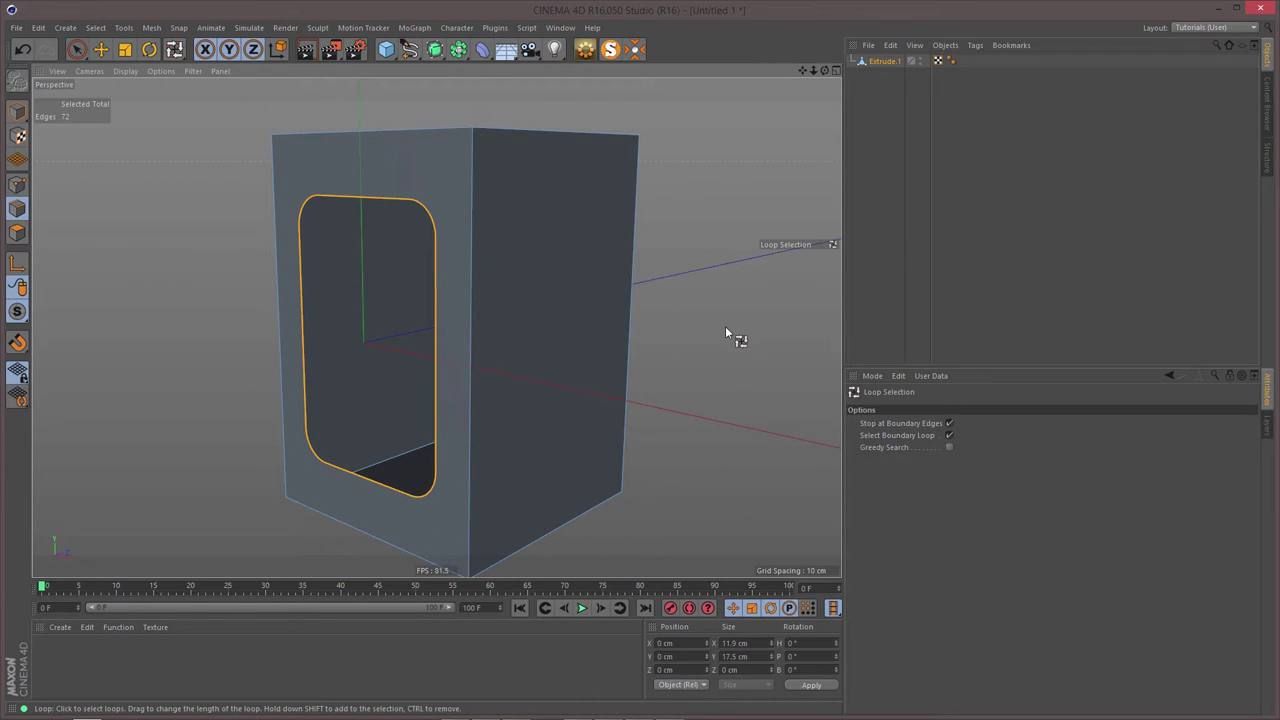
pyautogui.press('e')
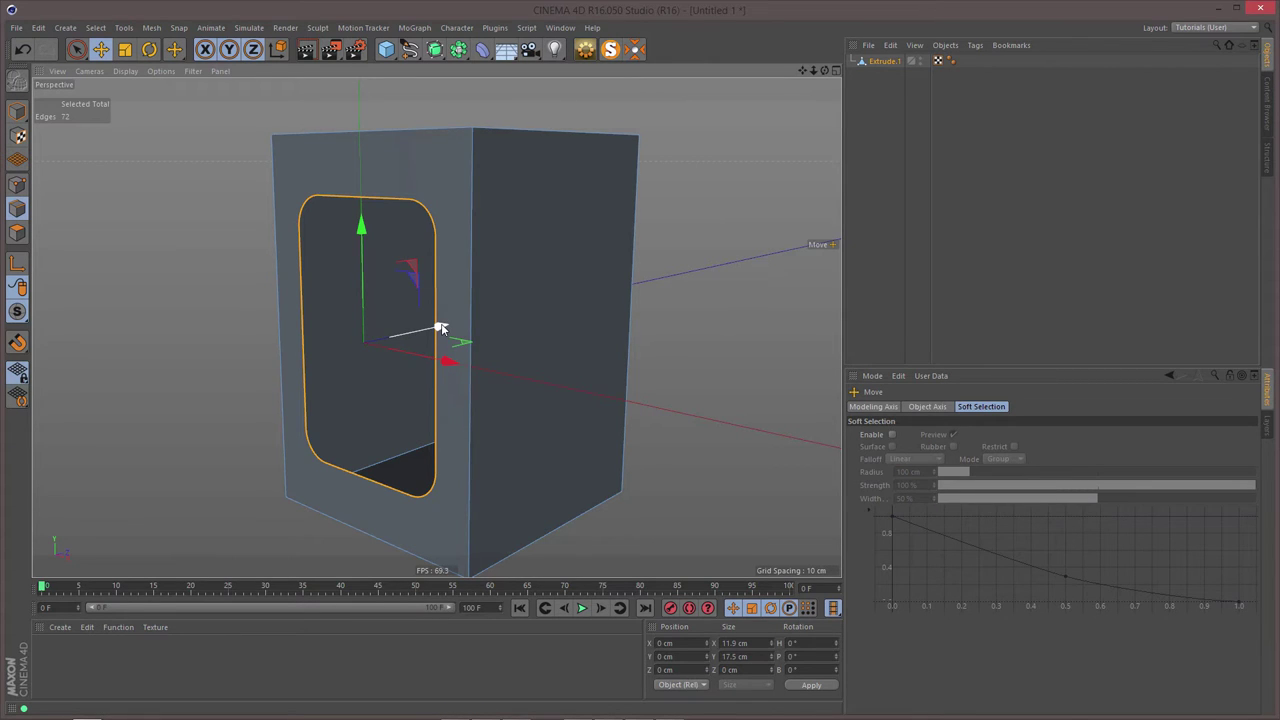
pyautogui.moveTo(441, 329); pyautogui.dragTo(458, 331)
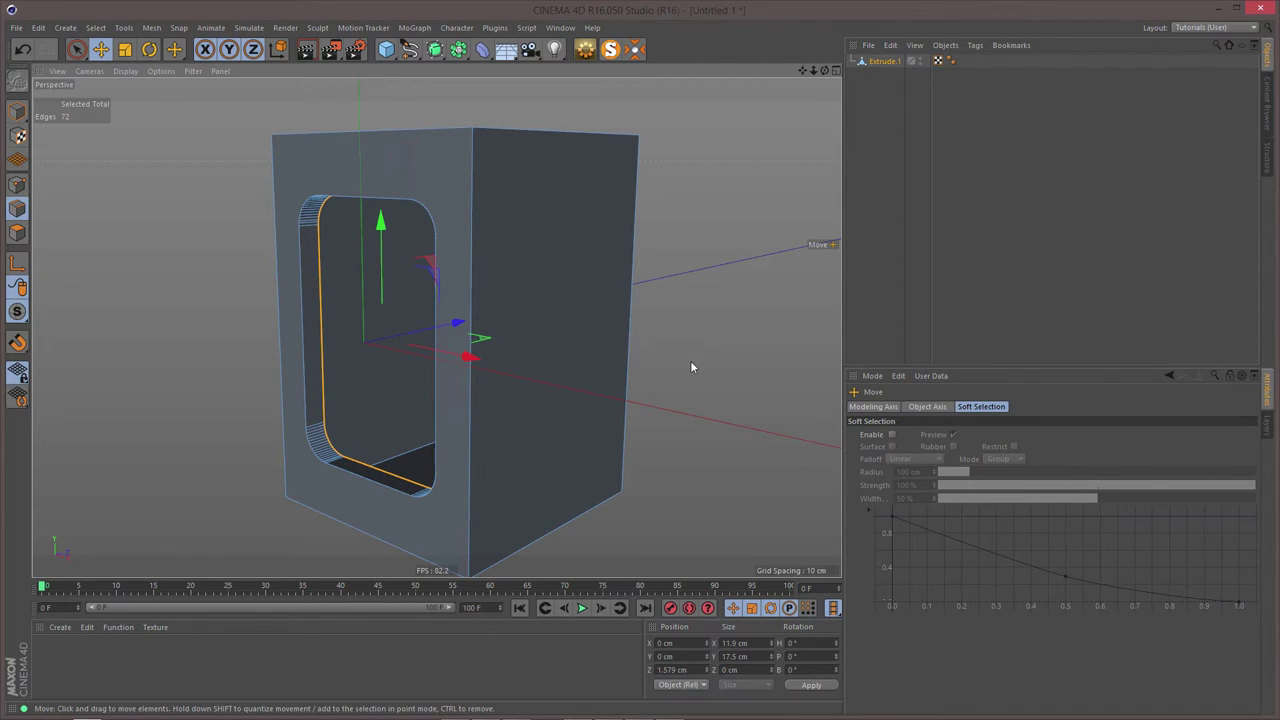
# - Close the open inner end of the rounded recess with the Close Polygon Hole tool
pyautogui.rightClick(725, 262)
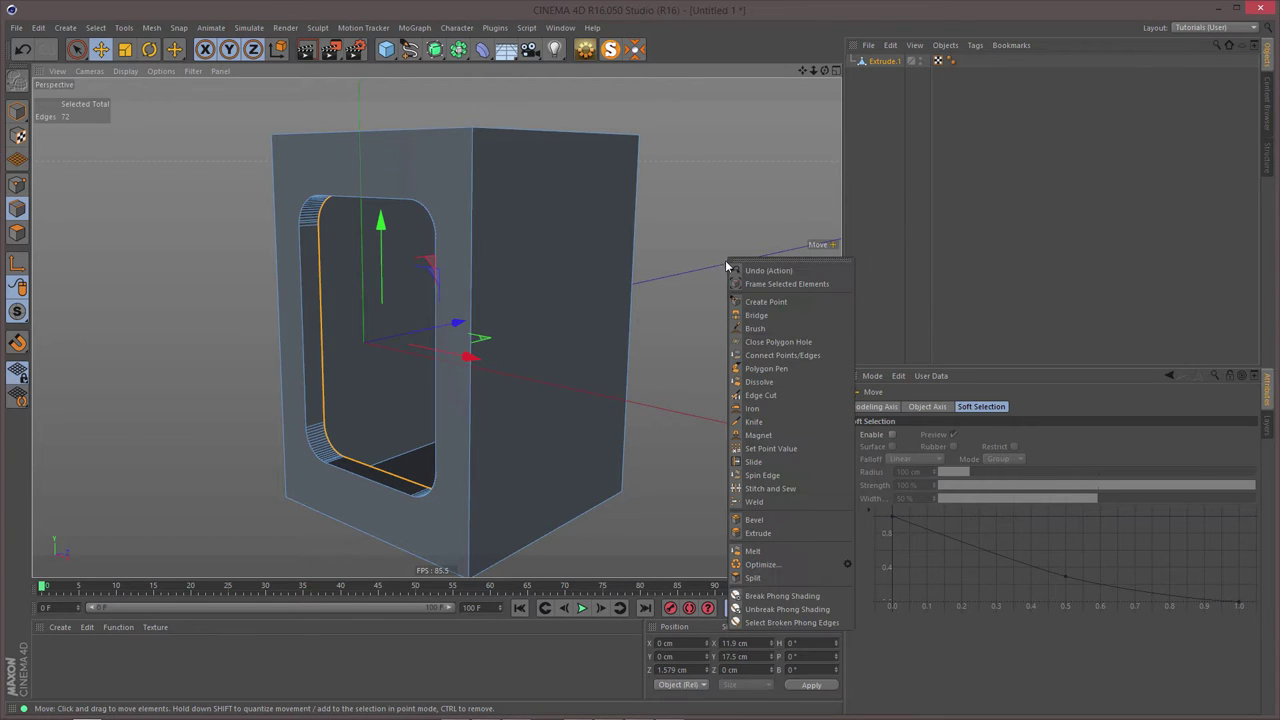
pyautogui.click(778, 342)
pyautogui.click(326, 315)
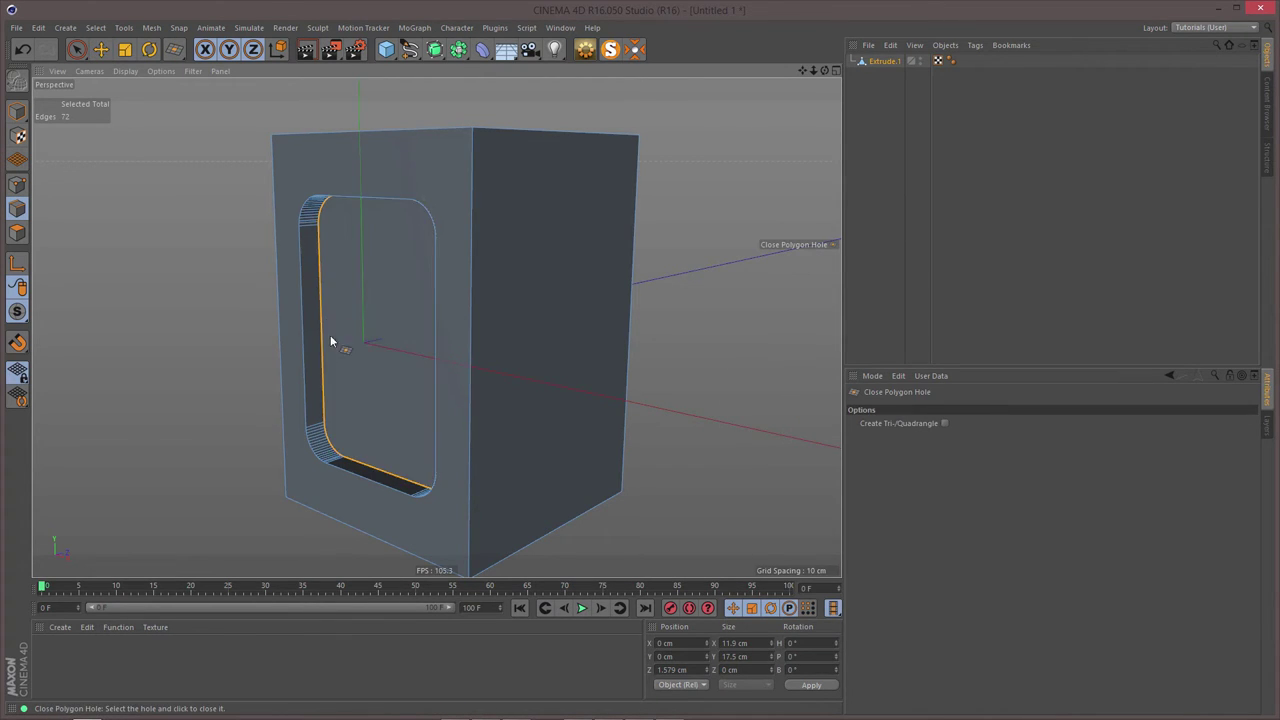
pyautogui.moveTo(462, 325)
pyautogui.keyDown('alt'); pyautogui.mouseDown()
pyautogui.moveTo(423, 314)
pyautogui.moveTo(463, 323)
pyautogui.mouseUp(); pyautogui.keyUp('alt')
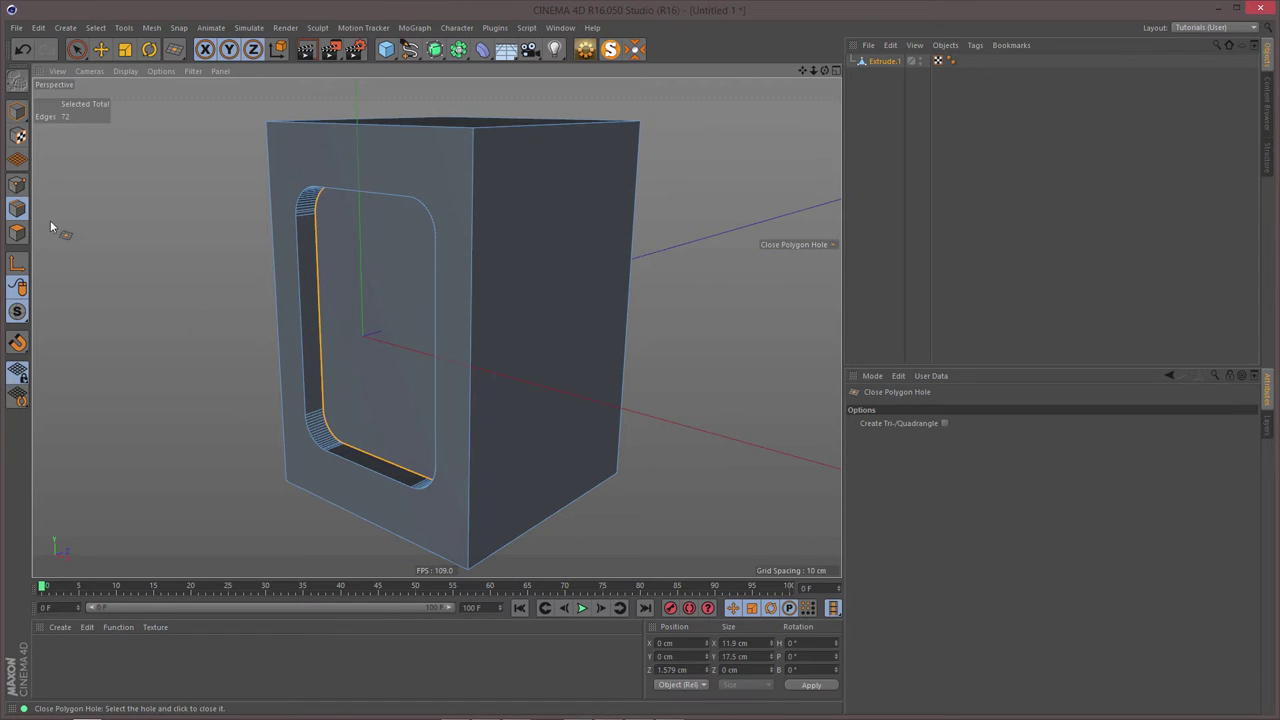
# - Switch to point mode with Live Selection active and run Optimize on the mesh to merge the recess's duplicate points
pyautogui.click(16, 183)
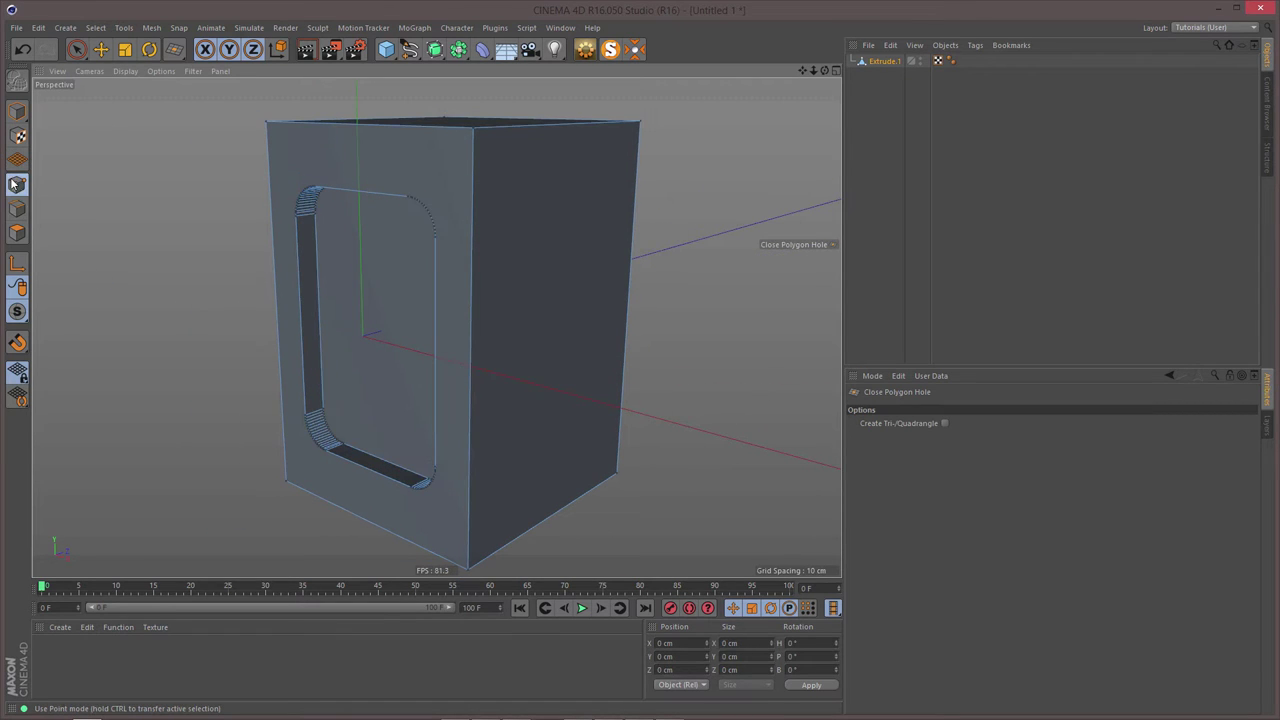
pyautogui.click(79, 50)
pyautogui.rightClick(124, 337)
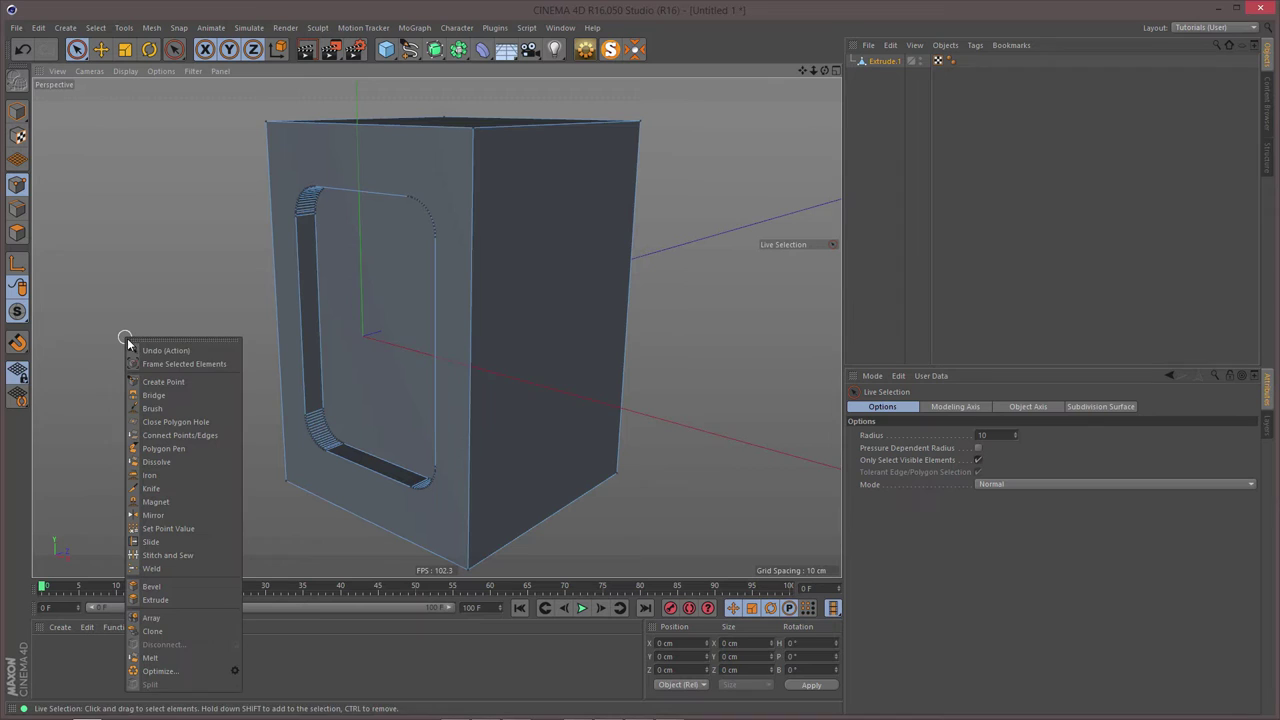
pyautogui.click(158, 671)
# - Switch to edge mode and select the four vertical corner edges of the box with Ring Selection
pyautogui.keyDown('alt'); pyautogui.moveTo(464, 226); pyautogui.dragTo(447, 223); pyautogui.keyUp('alt')
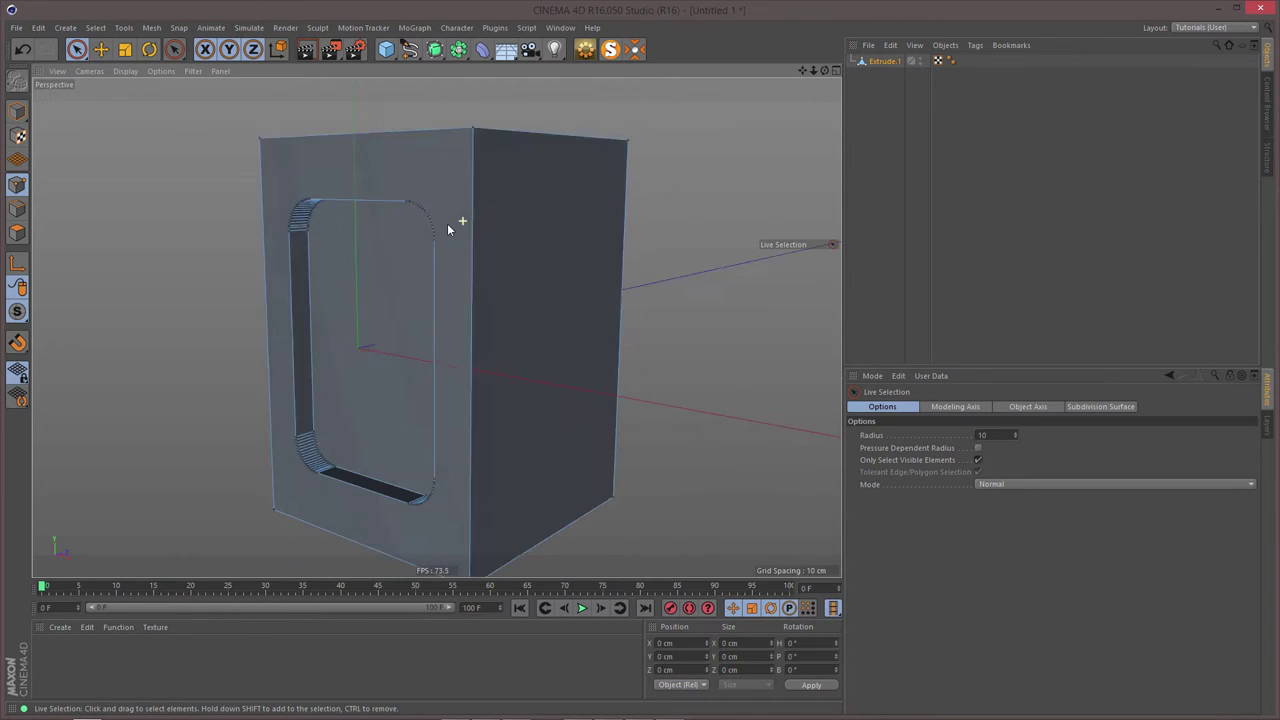
pyautogui.keyDown('alt'); pyautogui.moveTo(447, 223); pyautogui.dragTo(403, 246, button='right'); pyautogui.keyUp('alt')
pyautogui.keyDown('alt'); pyautogui.moveTo(425, 260); pyautogui.dragTo(439, 347, button='middle'); pyautogui.keyUp('alt')
pyautogui.keyDown('alt'); pyautogui.moveTo(439, 351); pyautogui.dragTo(432, 311); pyautogui.keyUp('alt')
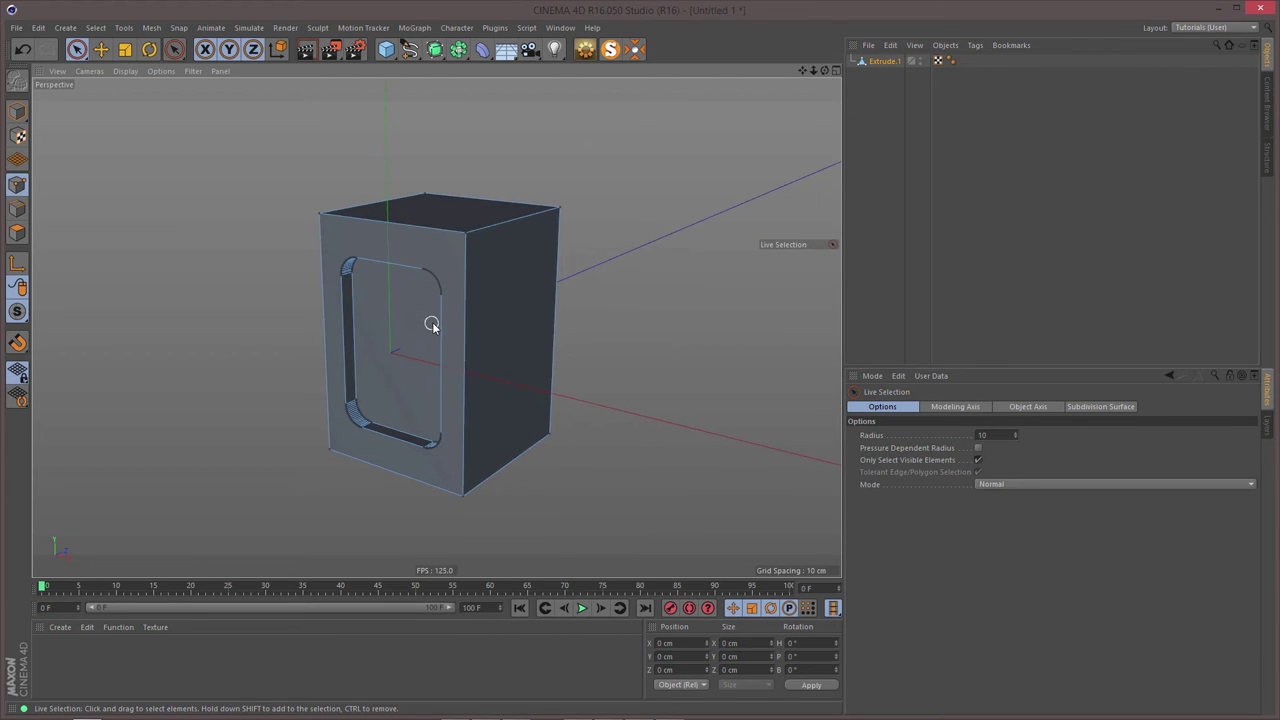
pyautogui.keyDown('alt'); pyautogui.moveTo(465, 241); pyautogui.dragTo(490, 256, button='right'); pyautogui.keyUp('alt')
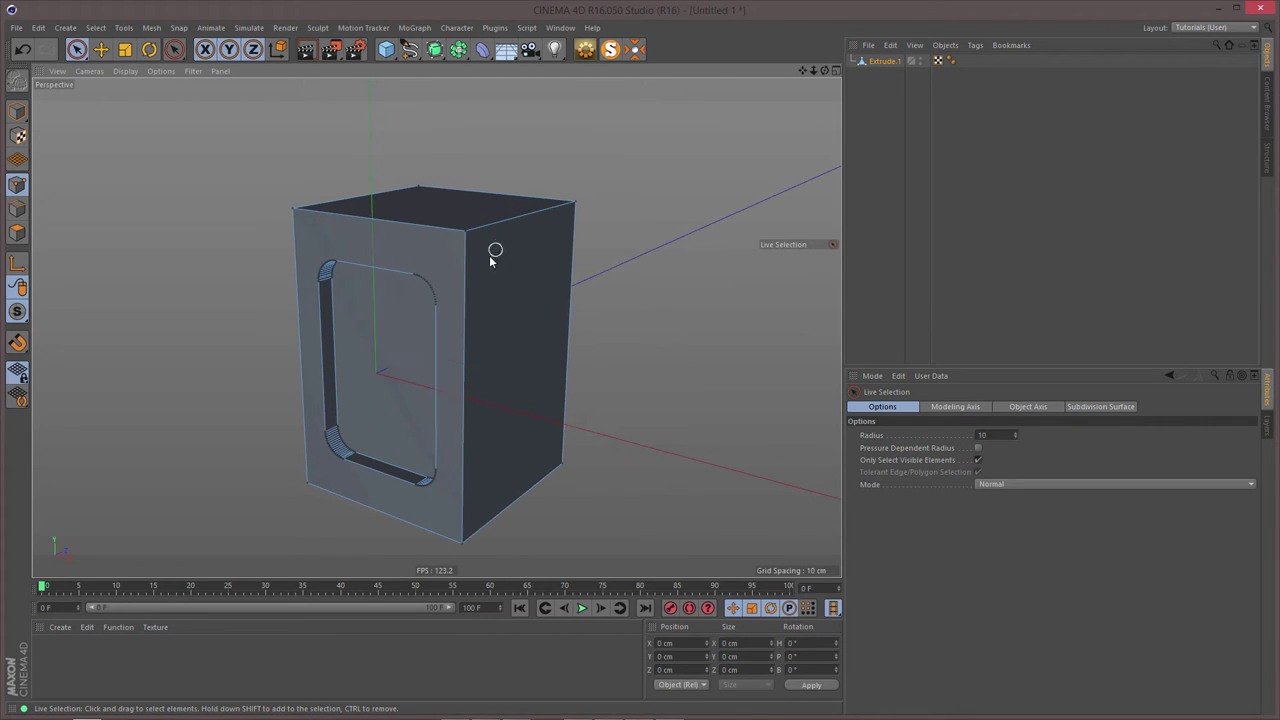
pyautogui.keyDown('alt'); pyautogui.moveTo(474, 277); pyautogui.dragTo(480, 279); pyautogui.keyUp('alt')
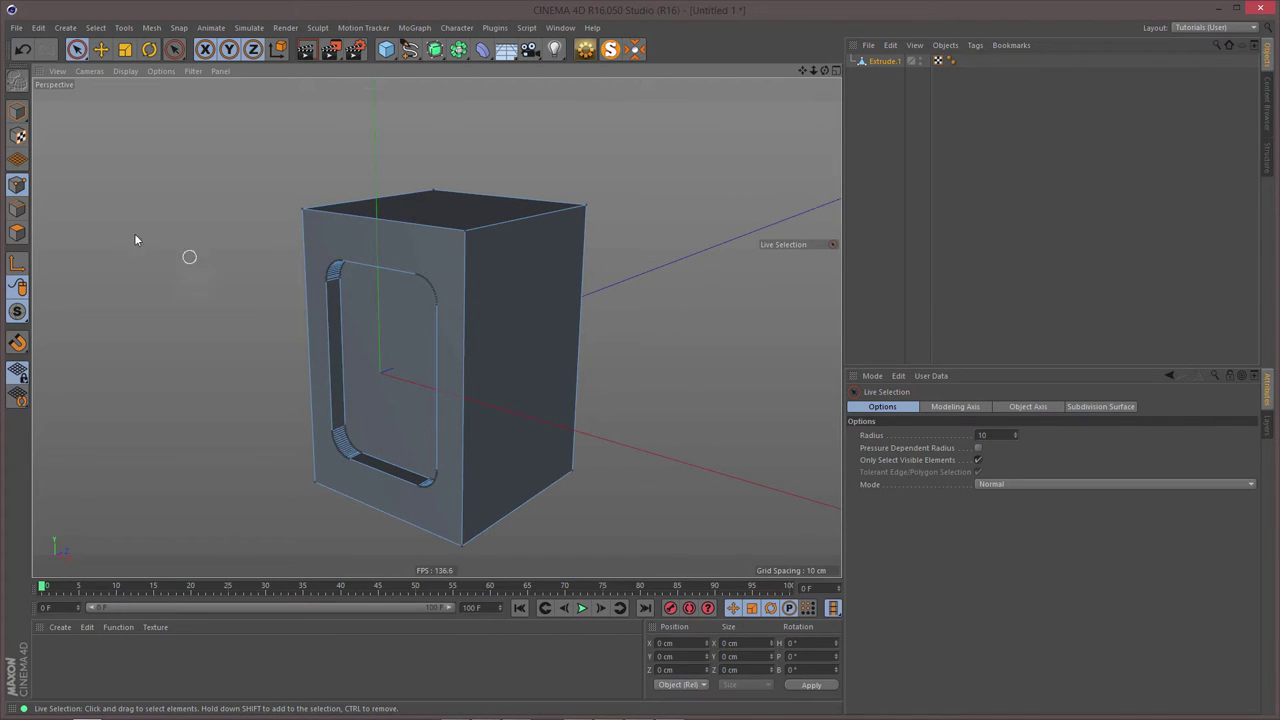
pyautogui.click(15, 212)
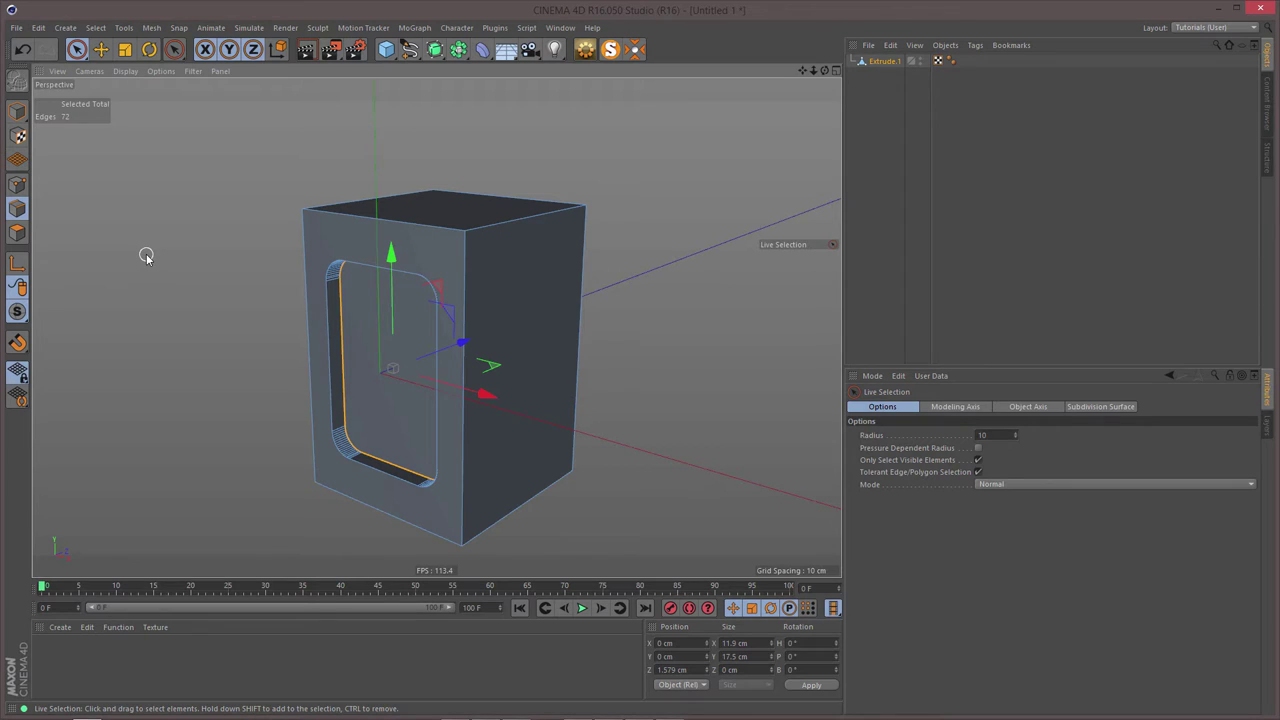
pyautogui.press('u')
pyautogui.press('b')
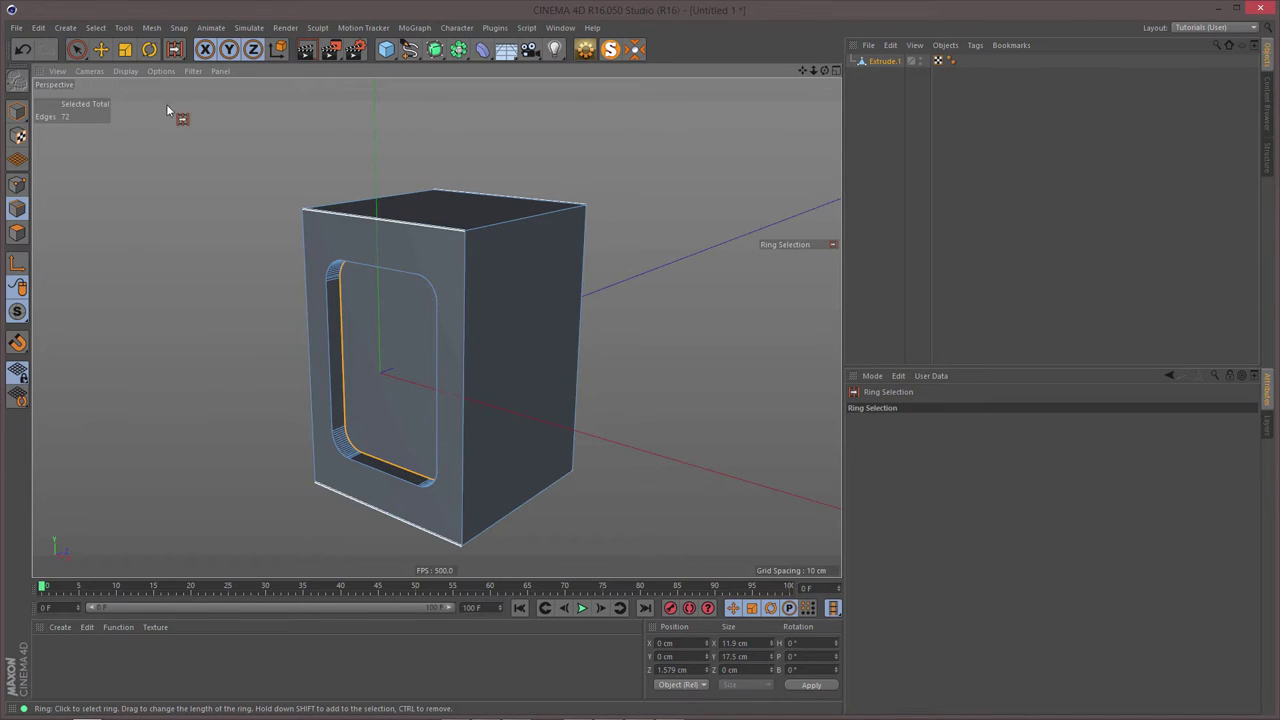
pyautogui.click(95, 28)
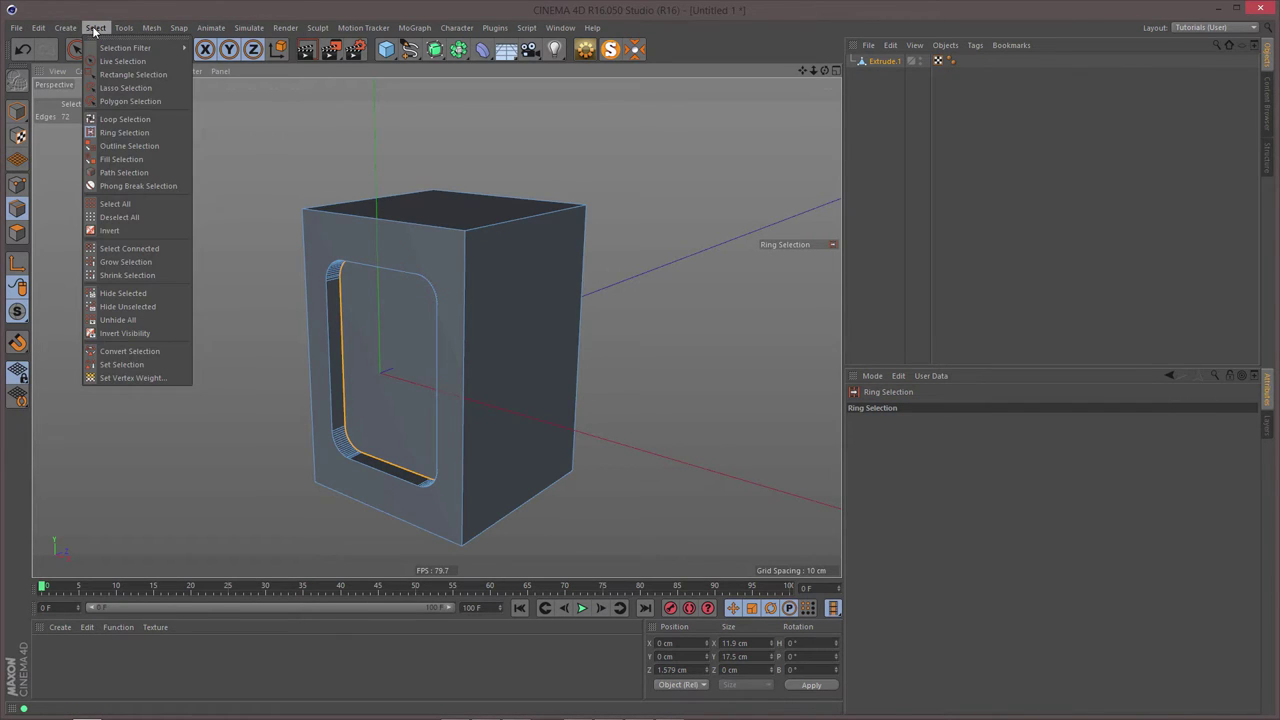
pyautogui.click(123, 133)
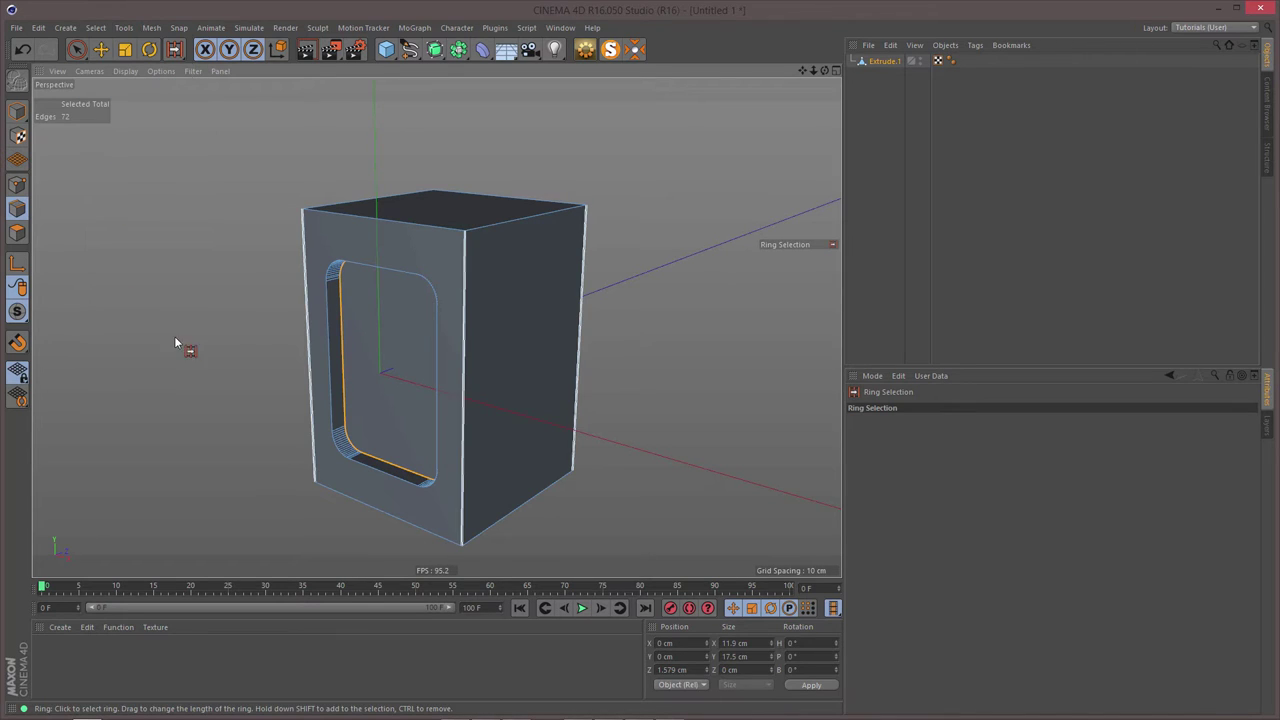
pyautogui.click(466, 266)
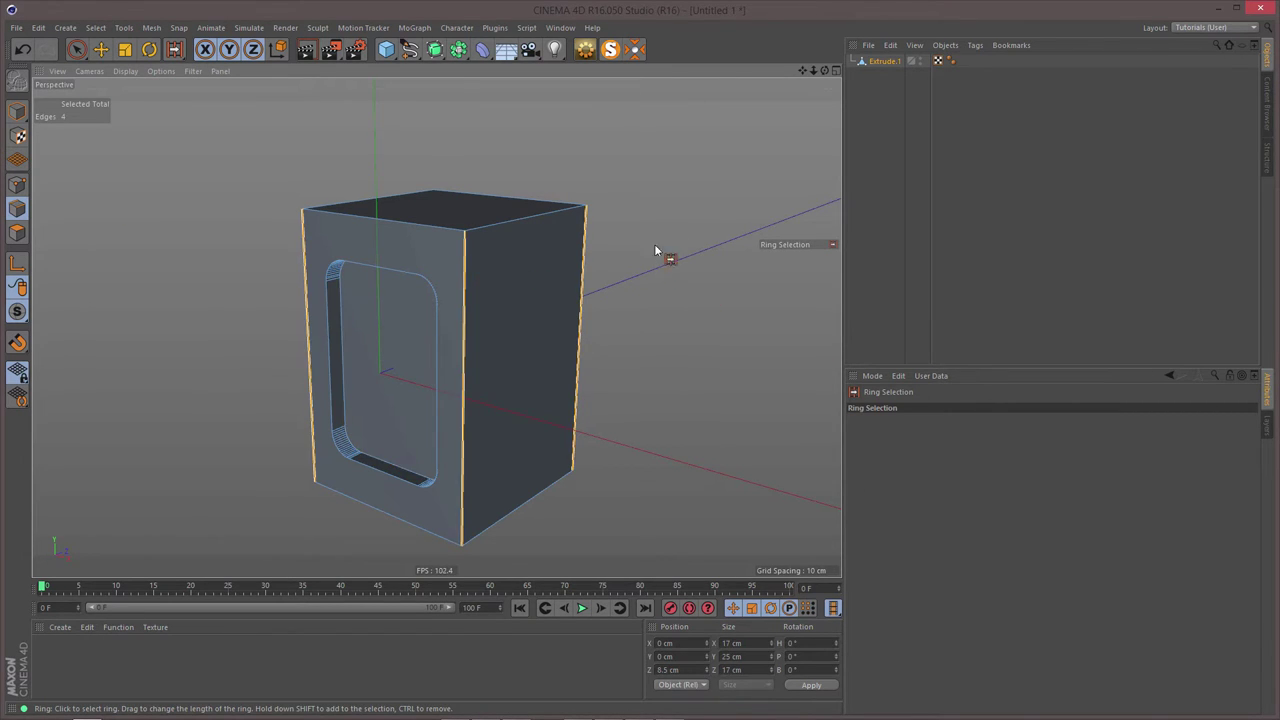
# - Add the box's top edge loop to the selection using Loop Selection with Stop at Boundary Edges and Select Boundary Loop disabled
pyautogui.press('u')
pyautogui.press('l')
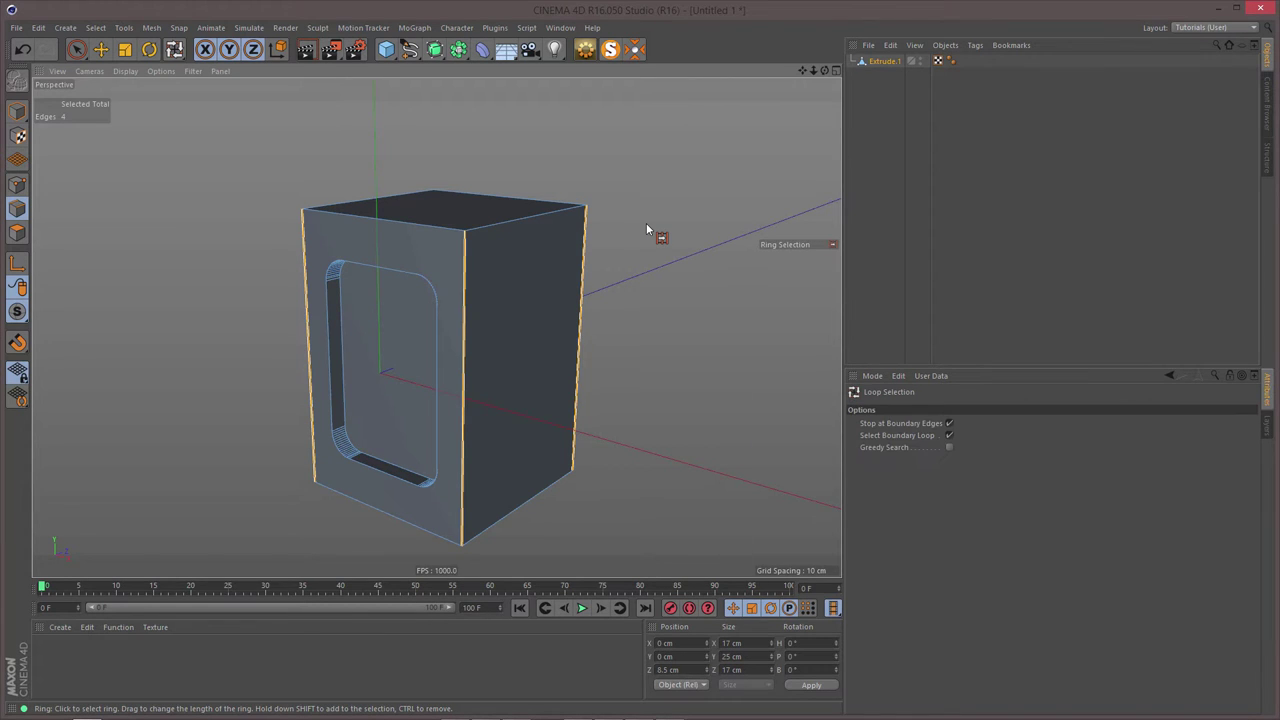
pyautogui.keyDown('alt'); pyautogui.moveTo(583, 228); pyautogui.dragTo(543, 223); pyautogui.keyUp('alt')
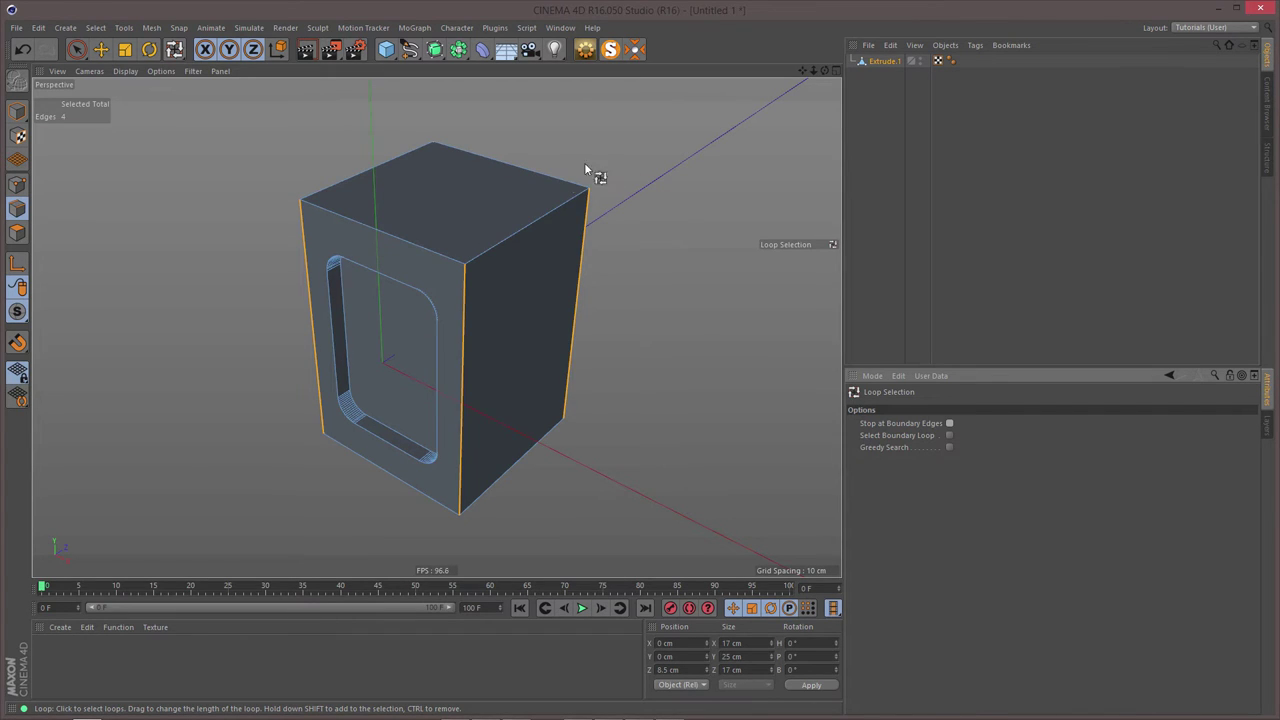
pyautogui.keyDown('shift'); pyautogui.click(507, 201); pyautogui.keyUp('shift')
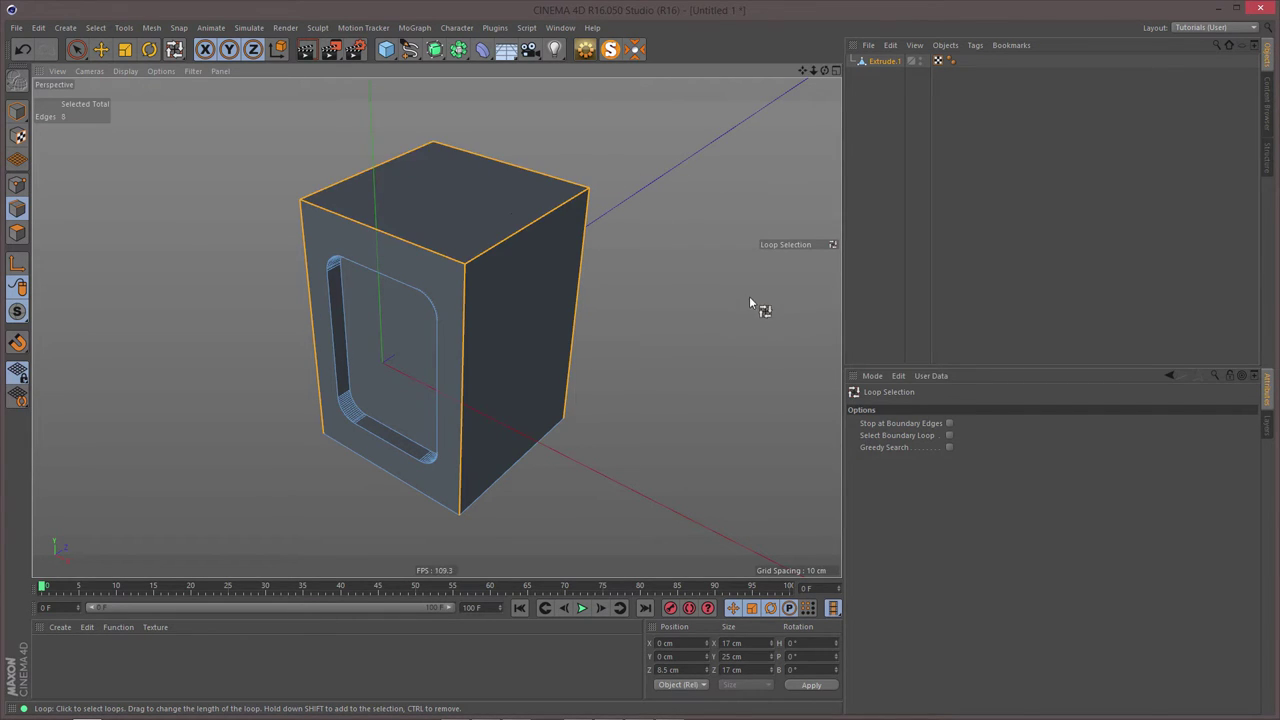
# - Bevel the selected vertical and top edges with a 1.5 cm offset and 5 subdivisions
pyautogui.keyDown('alt'); pyautogui.moveTo(615, 333); pyautogui.dragTo(714, 250); pyautogui.keyUp('alt')
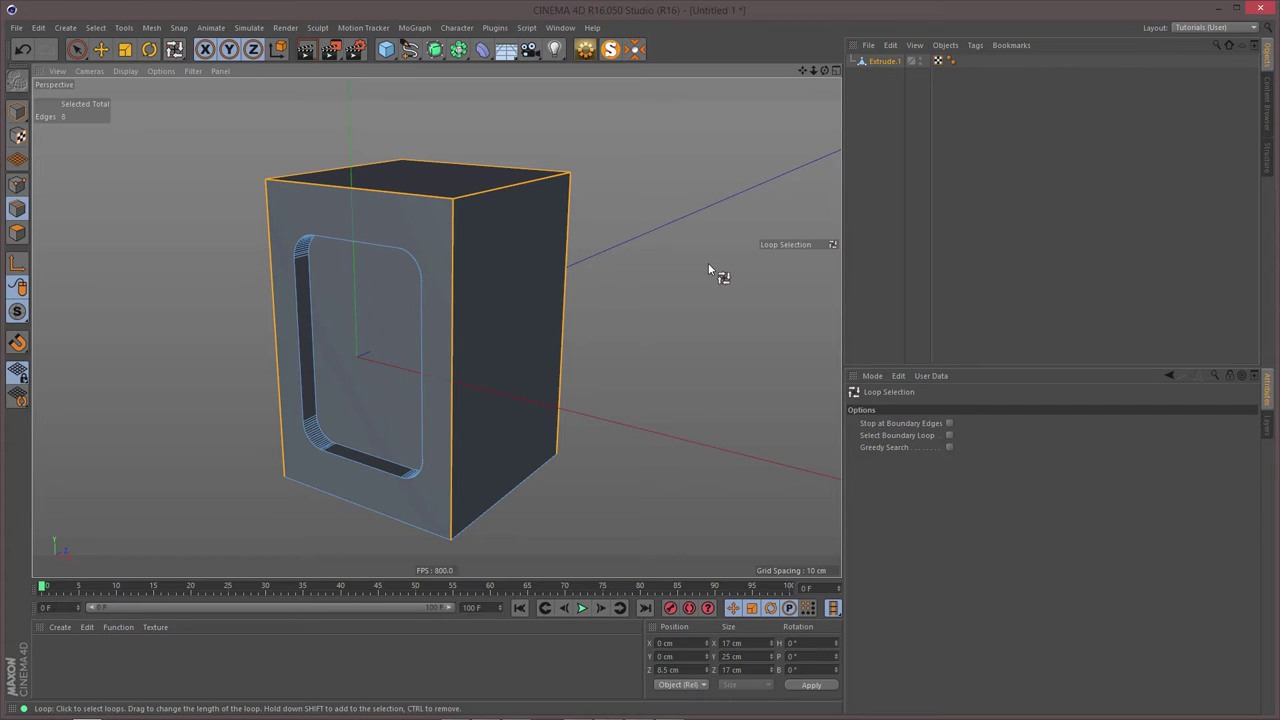
pyautogui.press('m')
pyautogui.press('s')
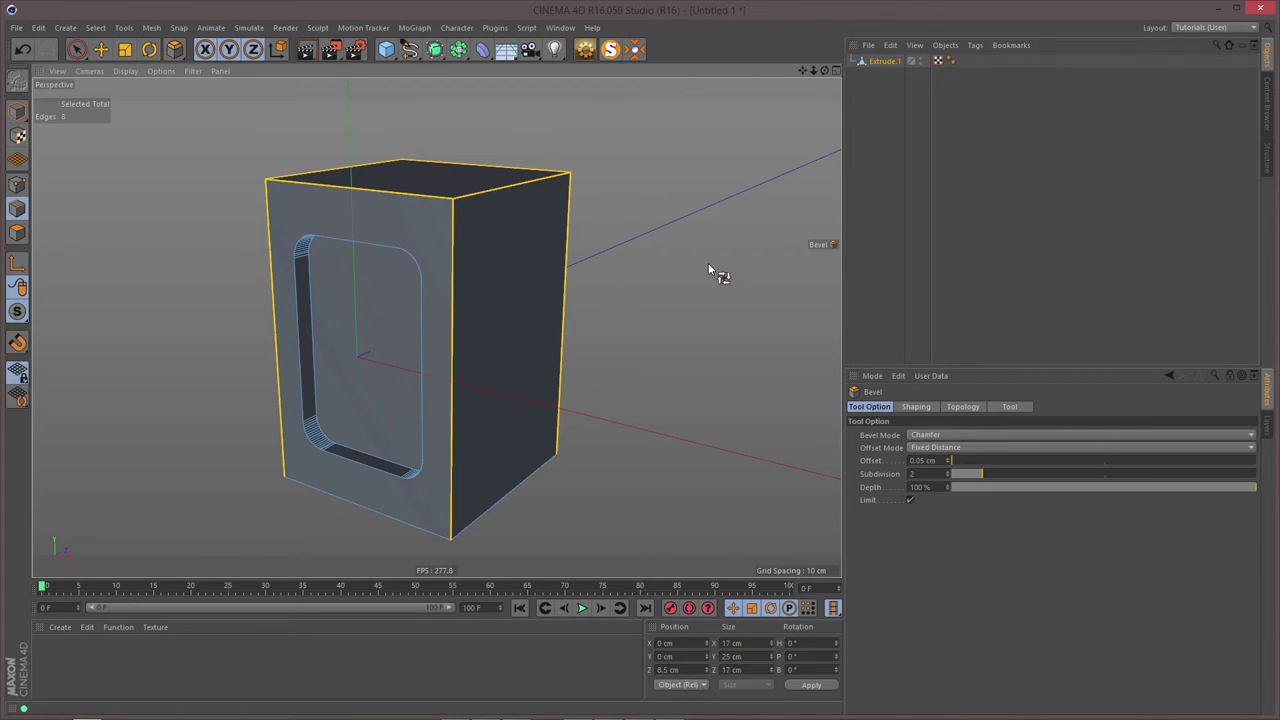
pyautogui.rightClick(694, 207)
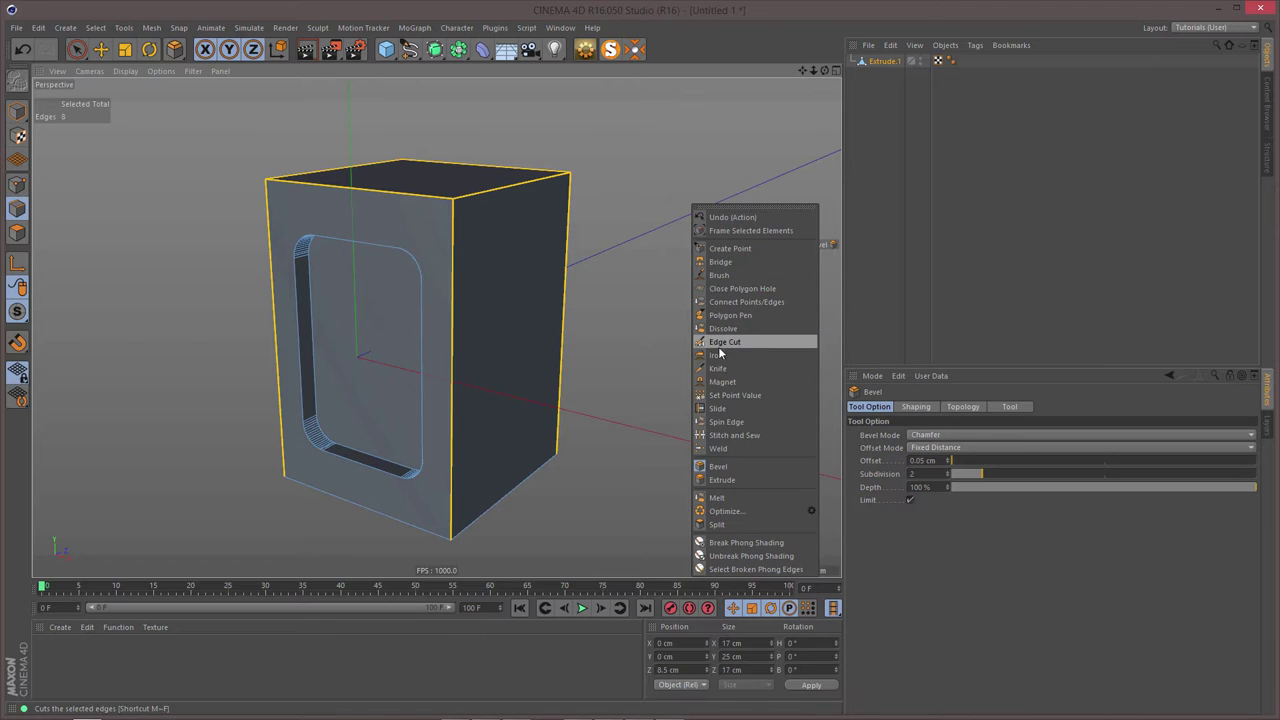
pyautogui.click(768, 20)
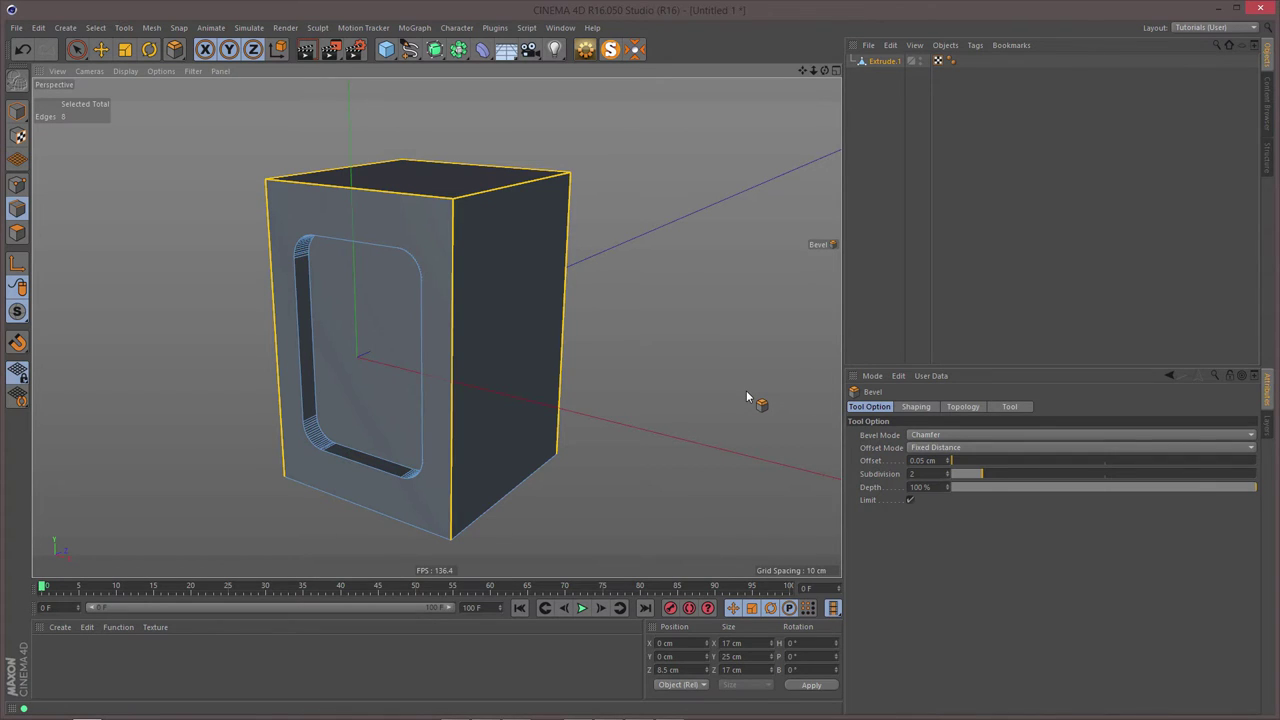
pyautogui.moveTo(940, 462); pyautogui.dragTo(895, 473)
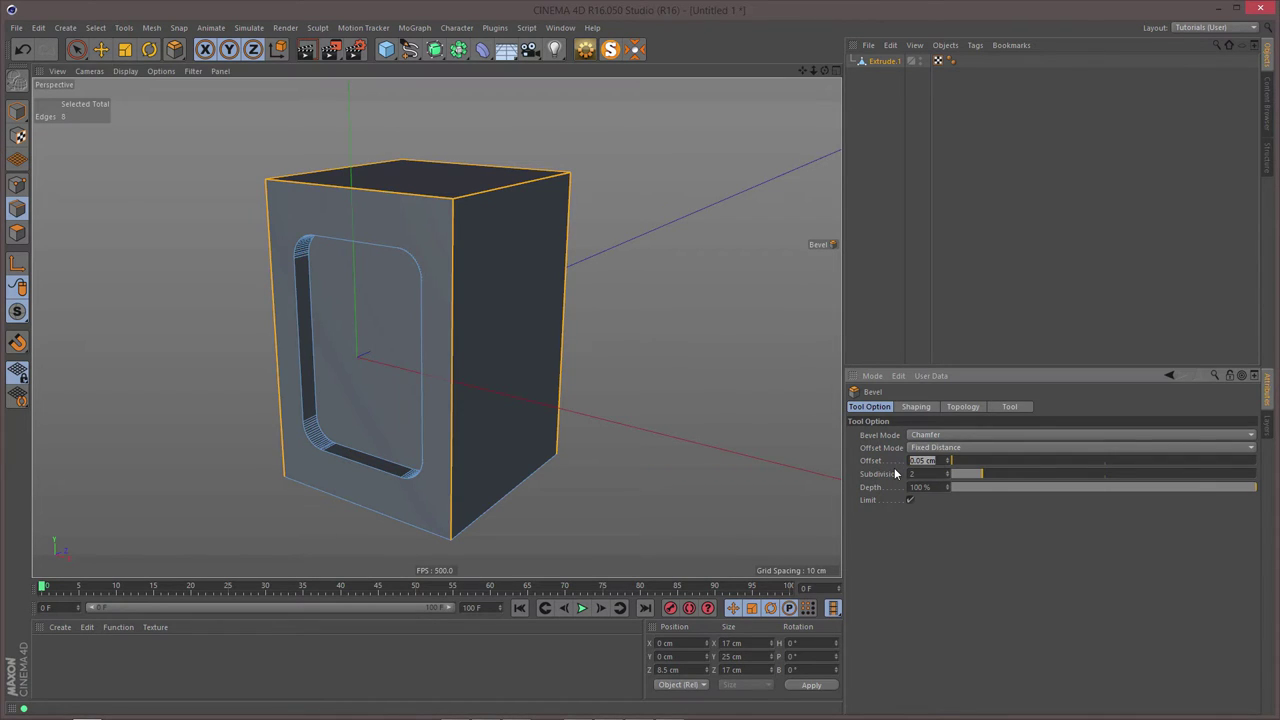
pyautogui.write('1.5')
pyautogui.press('Return')
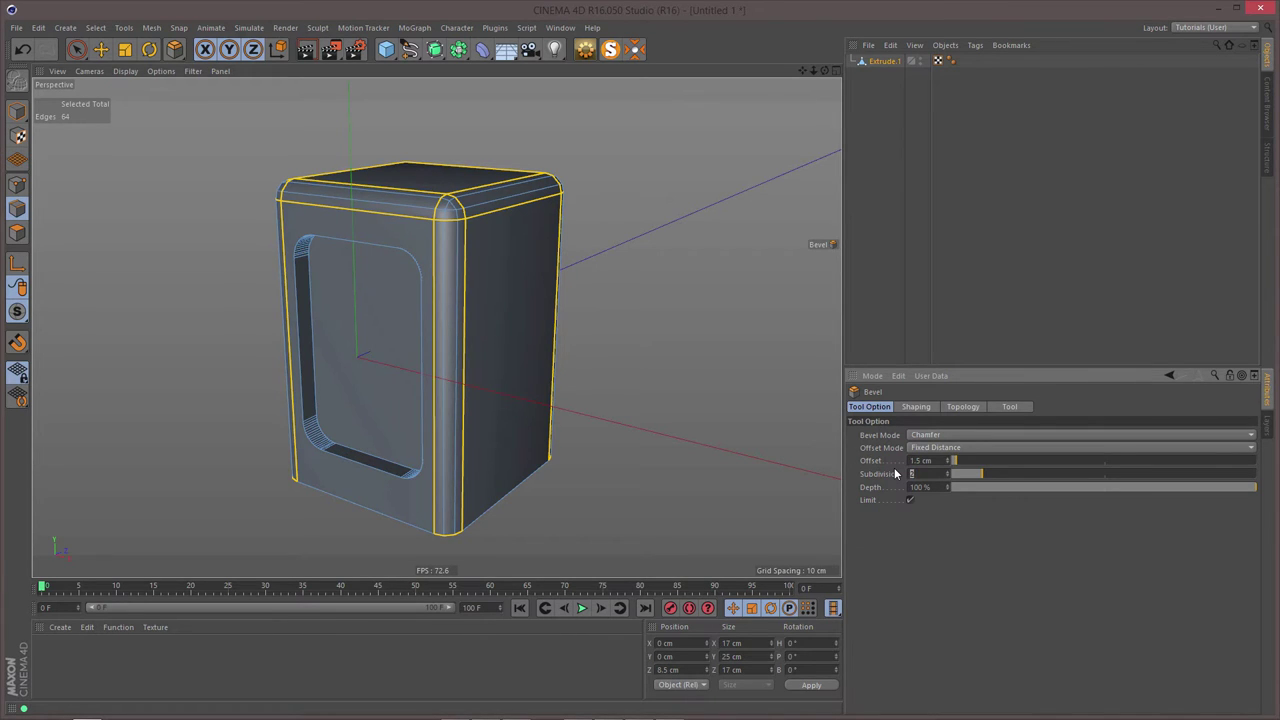
pyautogui.press('Return')
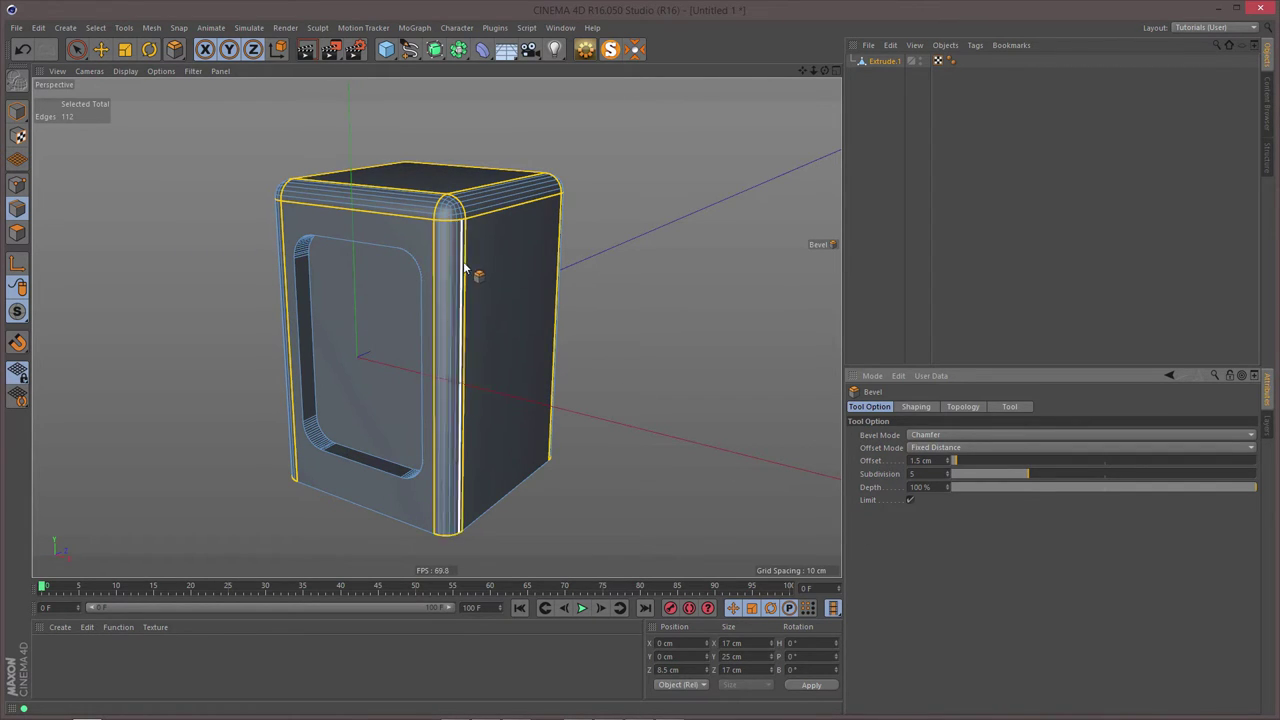
# - Loop-select the edges around the underside of the box
pyautogui.keyDown('alt'); pyautogui.moveTo(471, 277); pyautogui.dragTo(445, 498); pyautogui.keyUp('alt')
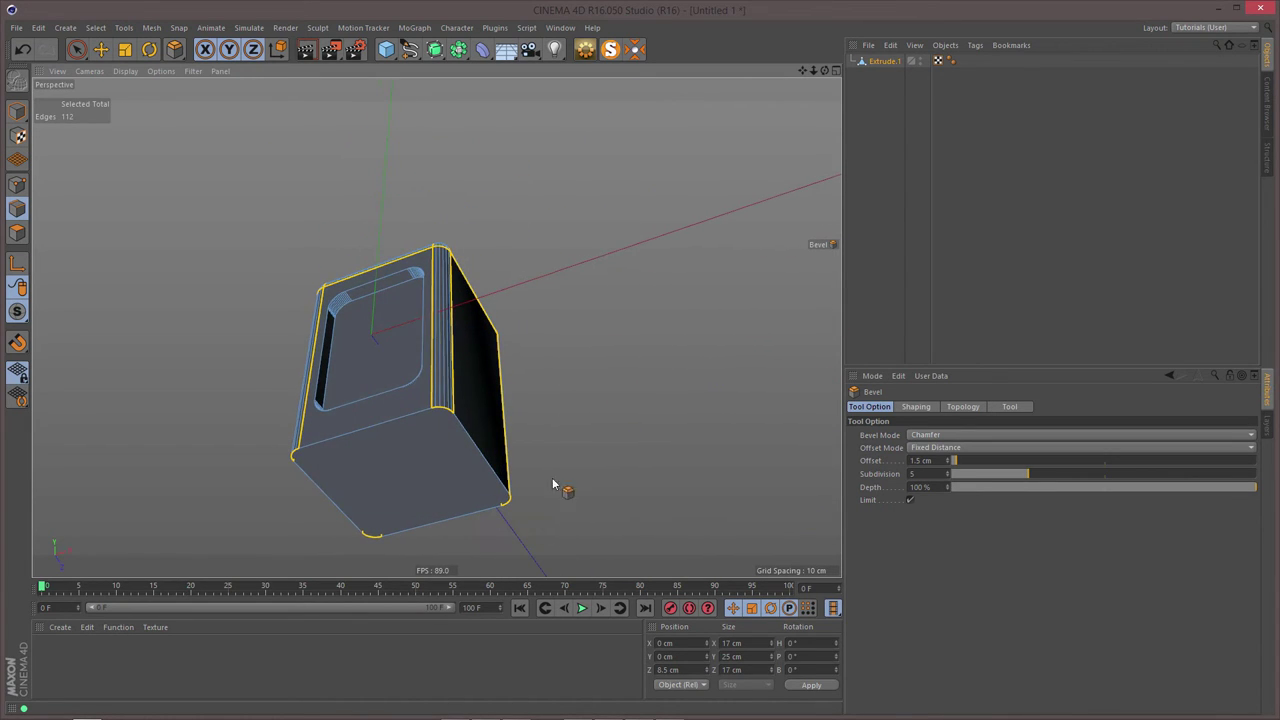
pyautogui.rightClick(698, 378)
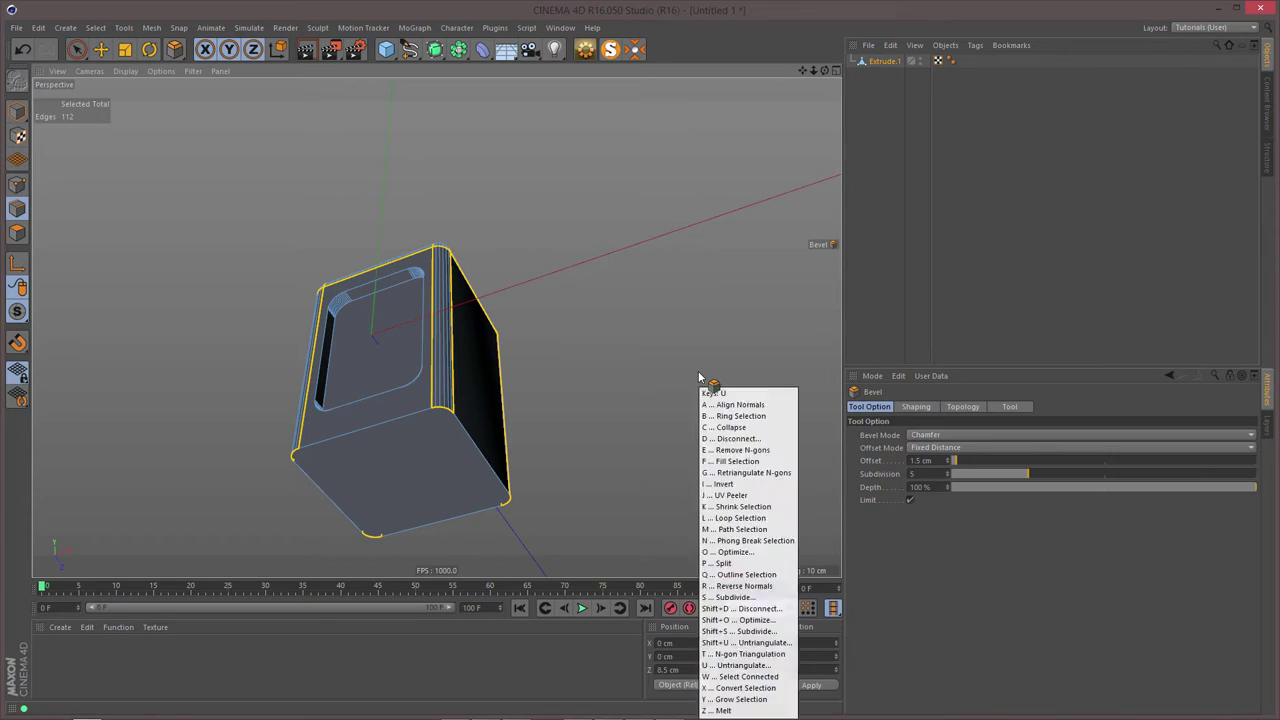
pyautogui.click(730, 430)
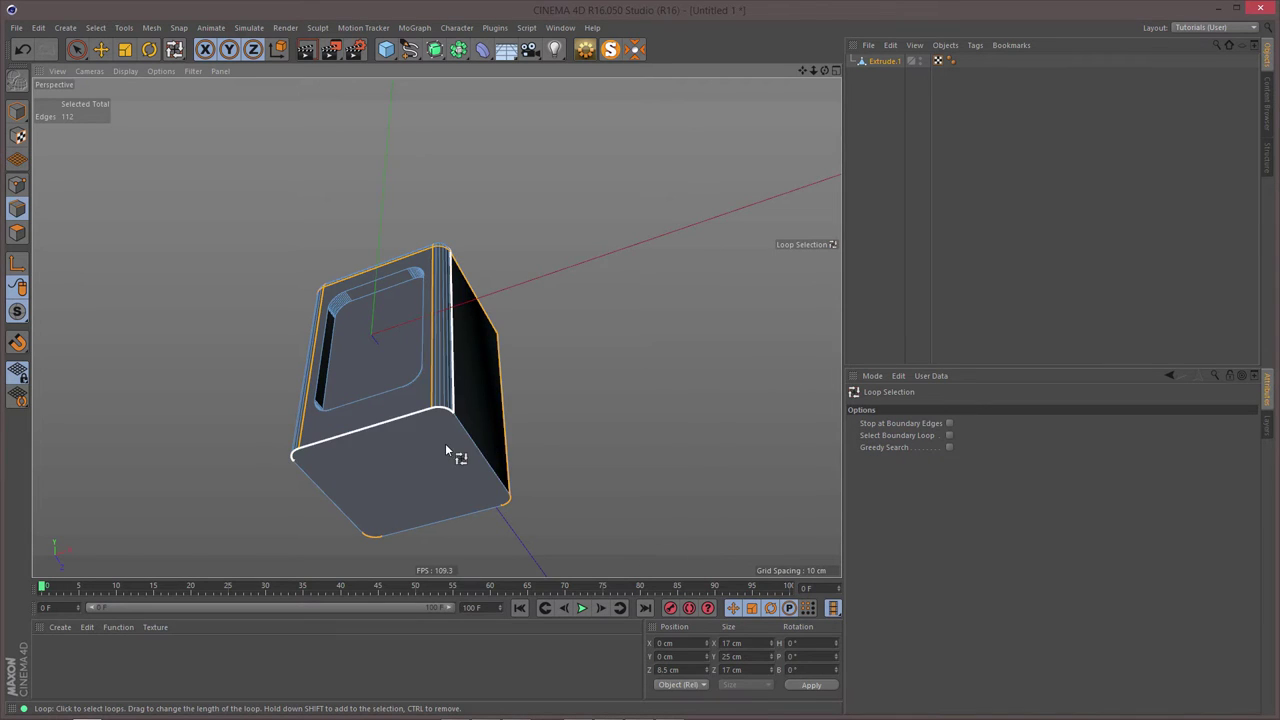
pyautogui.click(497, 484)
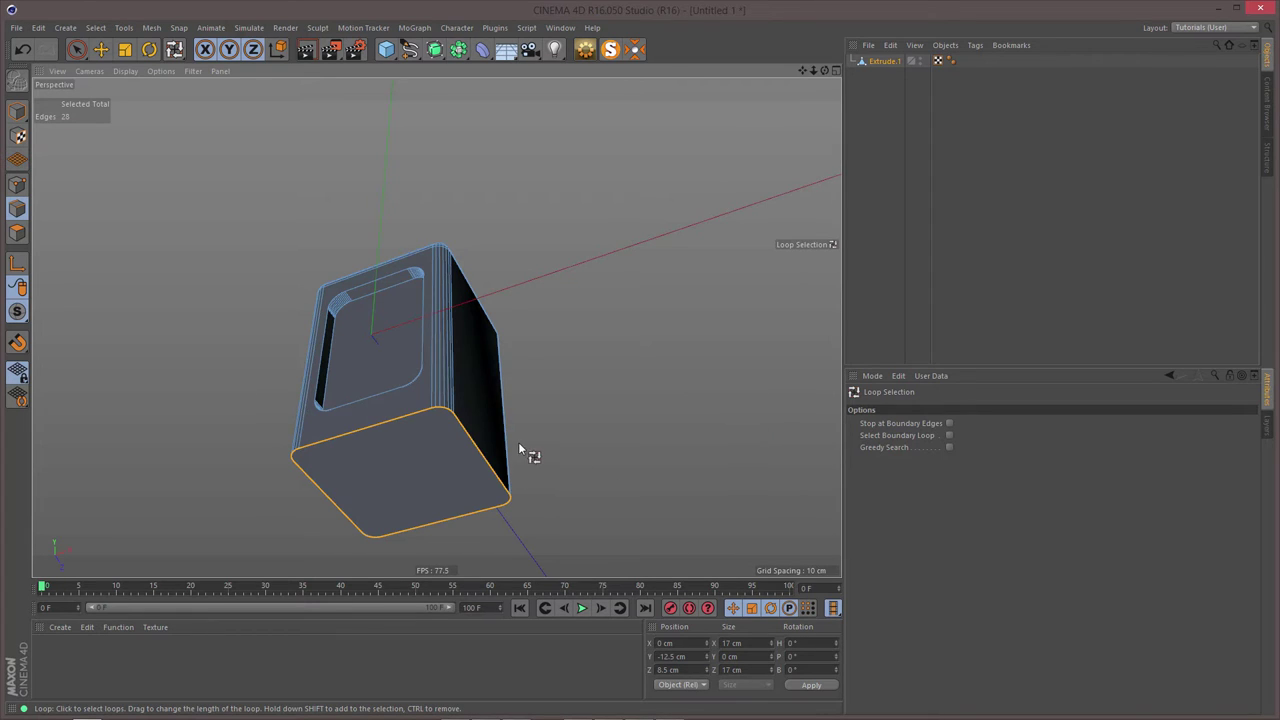
# - Bevel the bottom edge loop with a 1 cm offset and 3 subdivisions
pyautogui.keyDown('alt'); pyautogui.moveTo(519, 446); pyautogui.dragTo(531, 409); pyautogui.keyUp('alt')
pyautogui.press('m')
pyautogui.press('s')
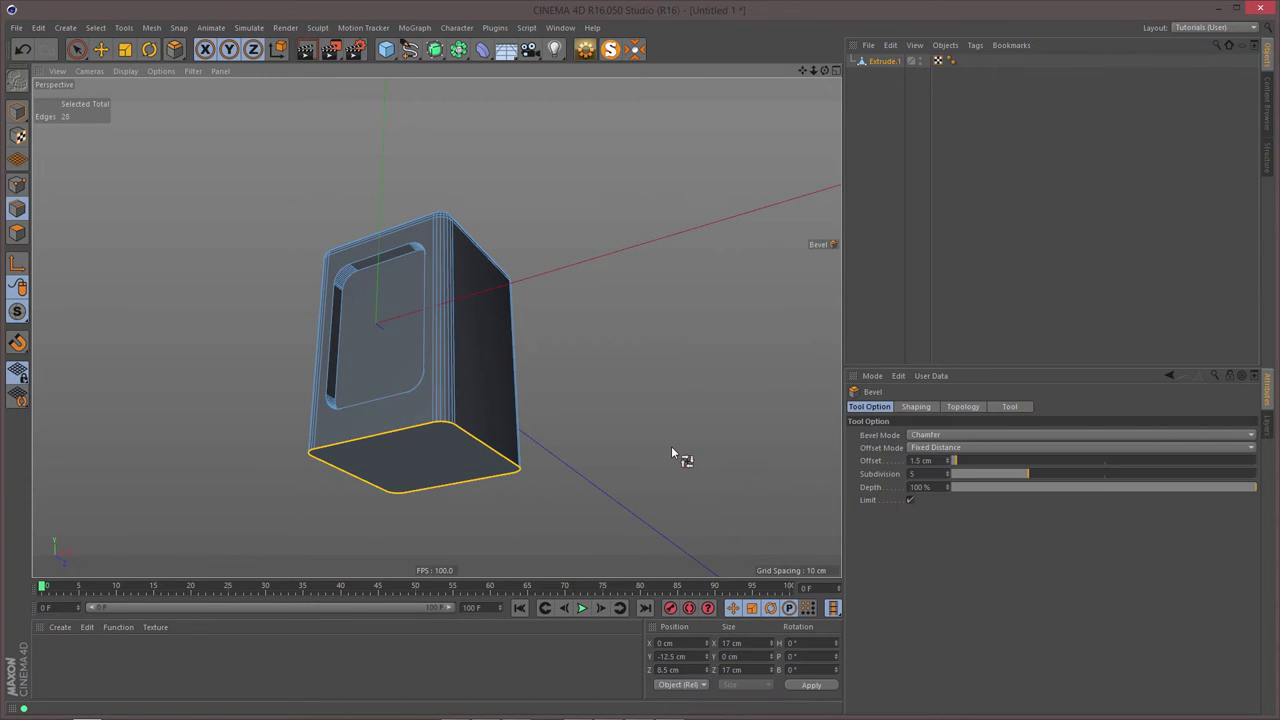
pyautogui.click(910, 499)
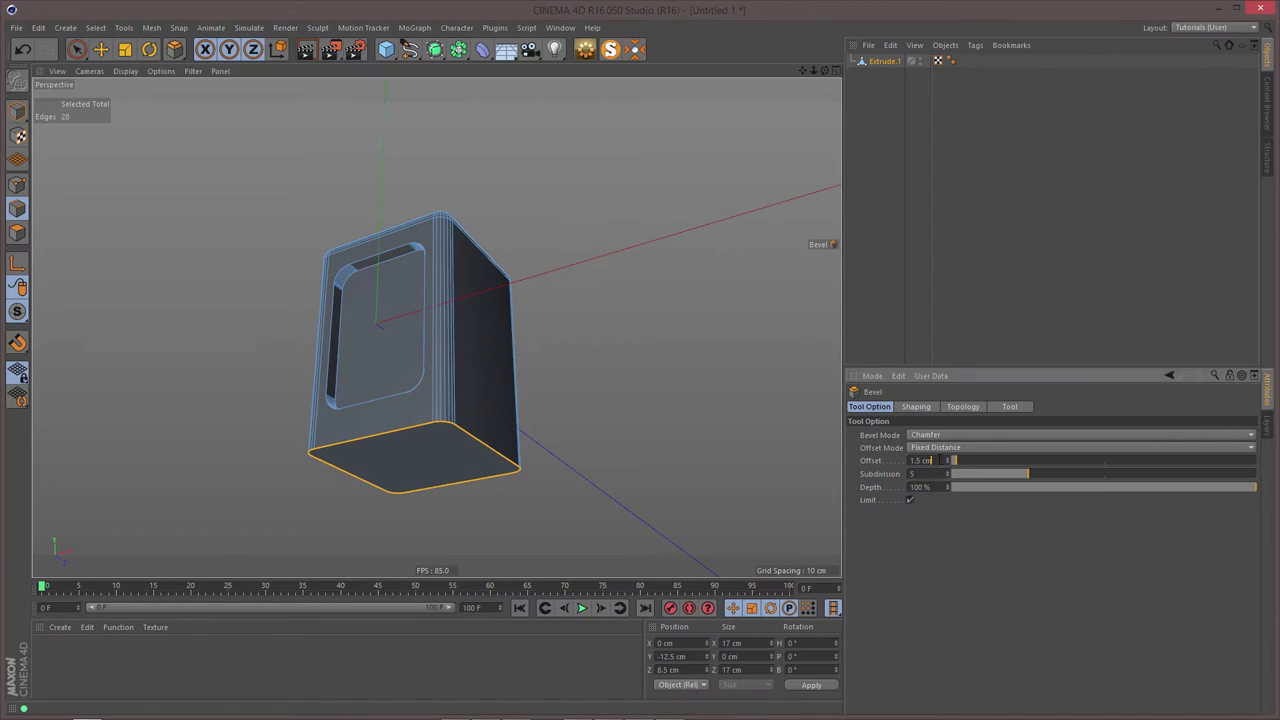
pyautogui.doubleClick(926, 461)
pyautogui.write('1')
pyautogui.press('Tab')
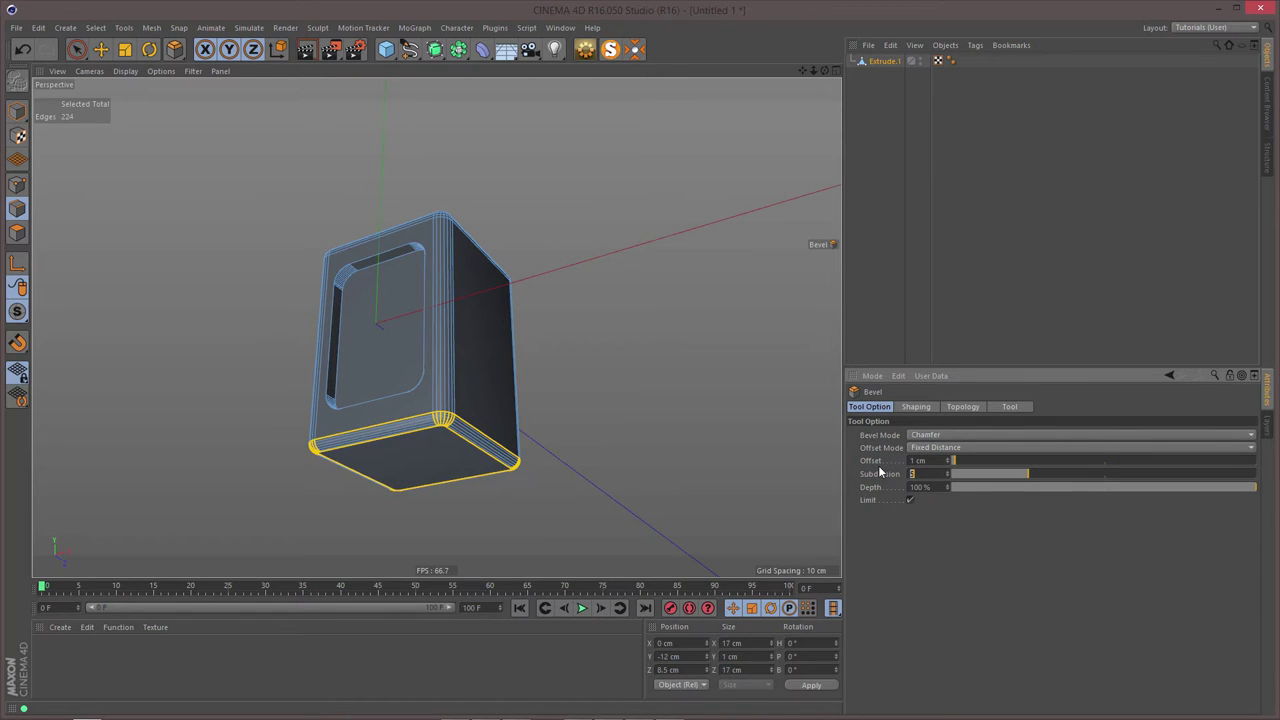
pyautogui.write('2')
pyautogui.press('Return')
pyautogui.keyDown('alt'); pyautogui.moveTo(493, 344); pyautogui.dragTo(443, 300); pyautogui.keyUp('alt')
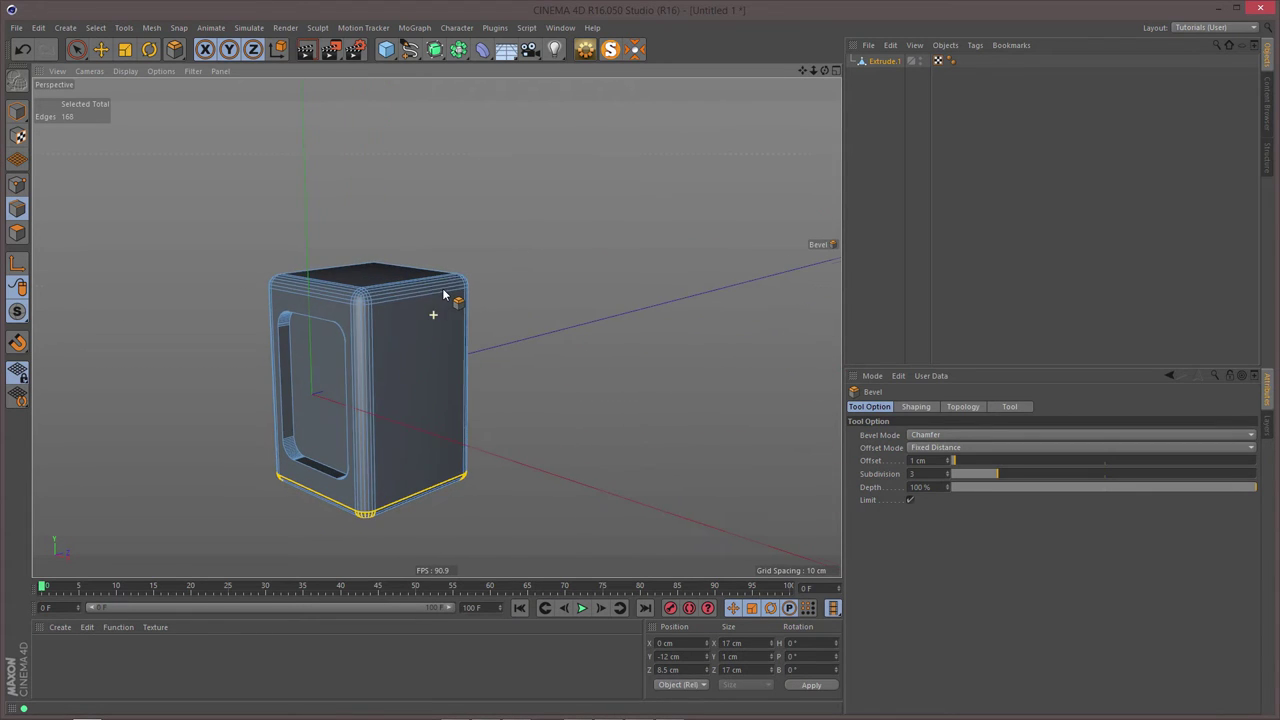
# - Examine the shaded body's bevelled edges and front recess in Model mode, and render the perspective view
pyautogui.keyDown('alt'); pyautogui.moveTo(354, 332); pyautogui.dragTo(380, 337, button='right'); pyautogui.keyUp('alt')
pyautogui.keyDown('alt'); pyautogui.moveTo(385, 302); pyautogui.dragTo(392, 285, button='middle'); pyautogui.keyUp('alt')
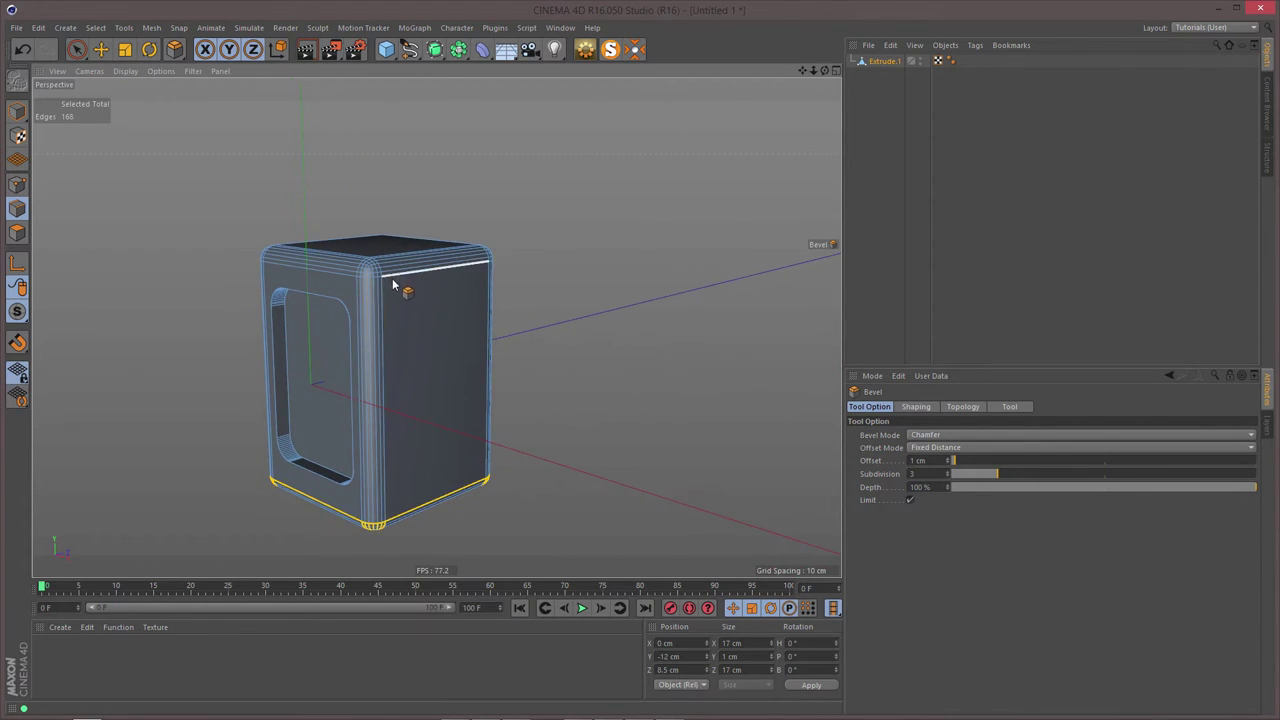
pyautogui.click(17, 112)
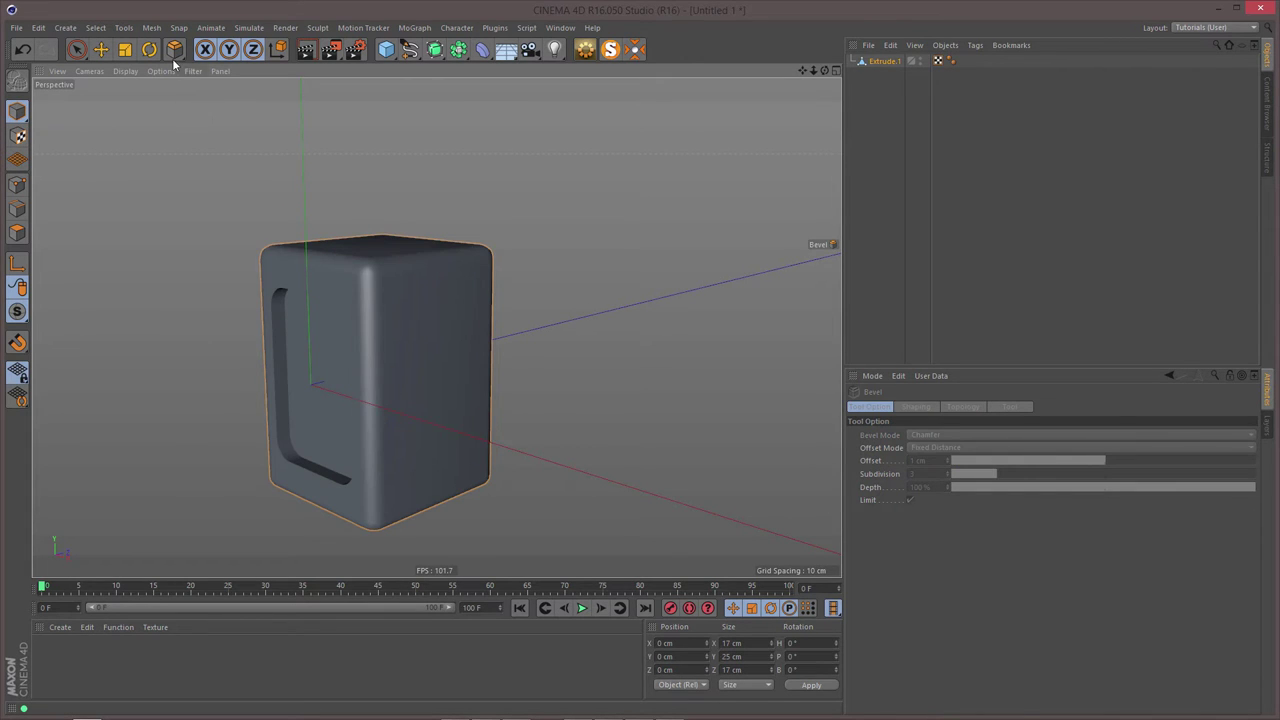
pyautogui.moveTo(388, 342)
pyautogui.keyDown('alt'); pyautogui.mouseDown()
pyautogui.moveTo(411, 342)
pyautogui.moveTo(378, 325)
pyautogui.mouseUp(); pyautogui.keyUp('alt')
pyautogui.keyDown('alt'); pyautogui.moveTo(378, 326); pyautogui.dragTo(429, 309, button='right'); pyautogui.keyUp('alt')
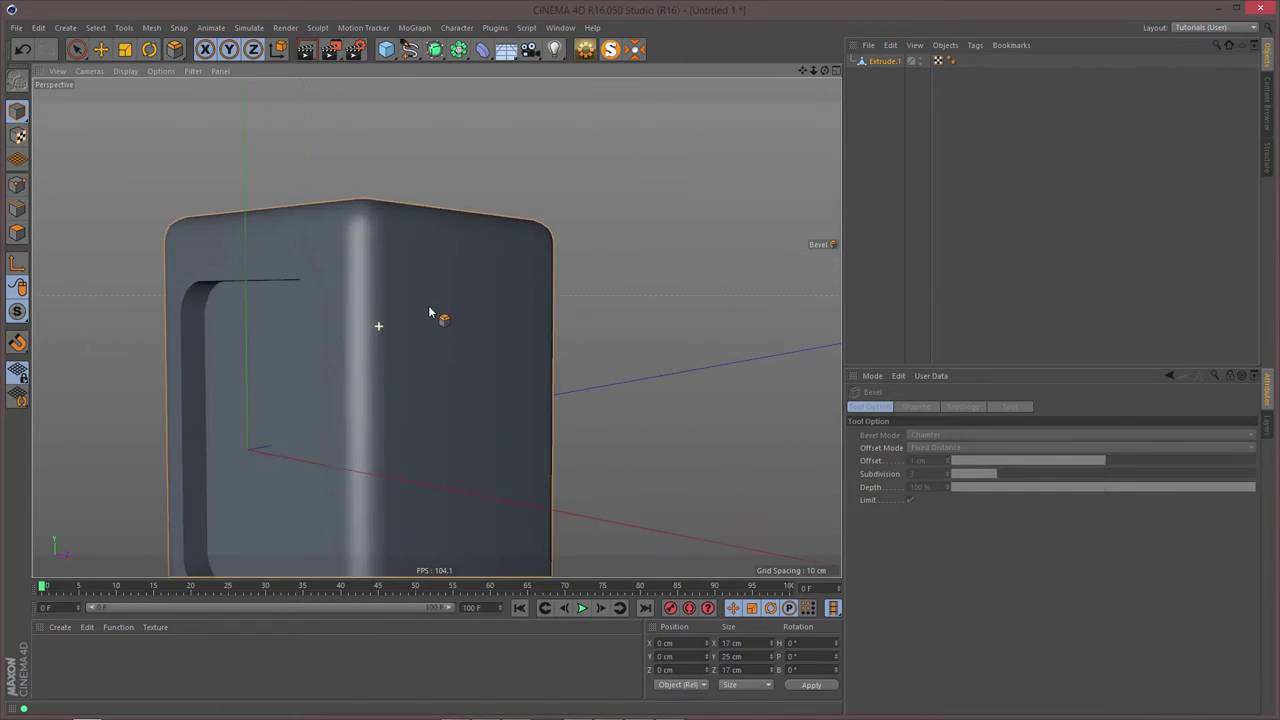
pyautogui.keyDown('alt'); pyautogui.moveTo(429, 305); pyautogui.dragTo(428, 266); pyautogui.keyUp('alt')
pyautogui.keyDown('alt'); pyautogui.moveTo(428, 261); pyautogui.dragTo(399, 290, button='right'); pyautogui.keyUp('alt')
pyautogui.keyDown('alt'); pyautogui.moveTo(417, 285); pyautogui.dragTo(427, 306); pyautogui.keyUp('alt')
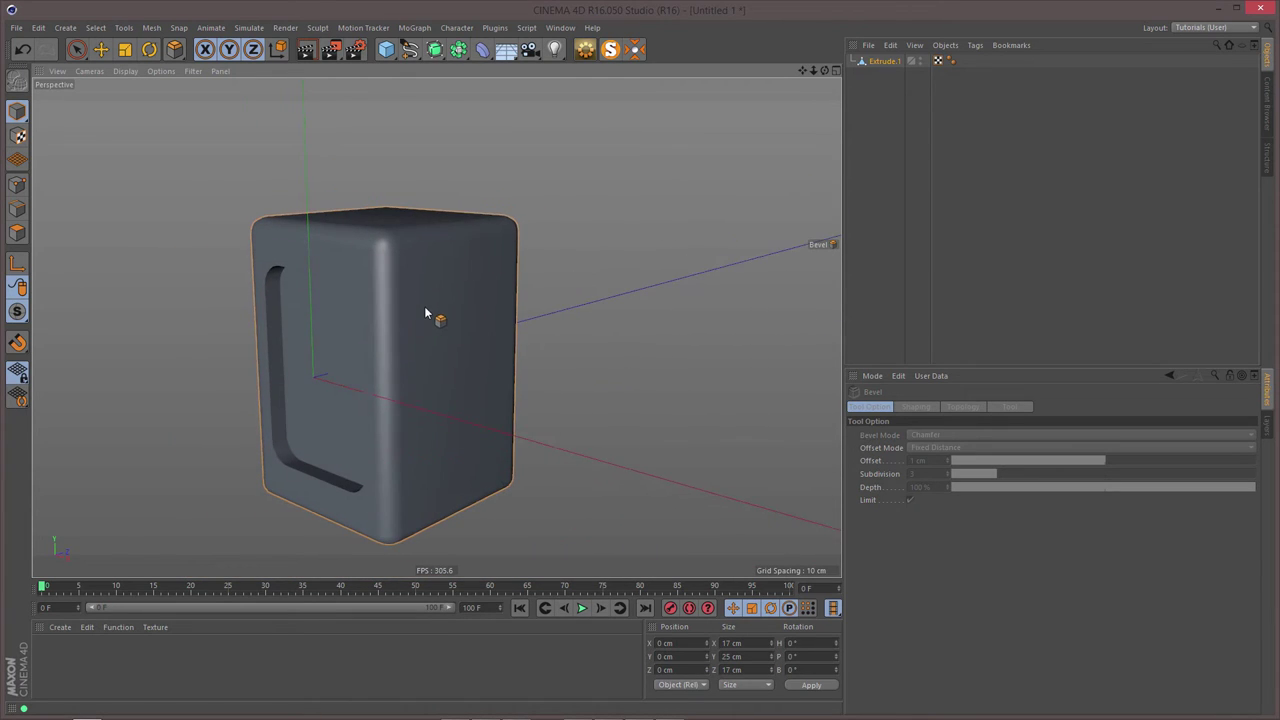
pyautogui.keyDown('alt'); pyautogui.moveTo(437, 327); pyautogui.dragTo(437, 282, button='middle'); pyautogui.keyUp('alt')
pyautogui.hotkey('ctrl', 'r')
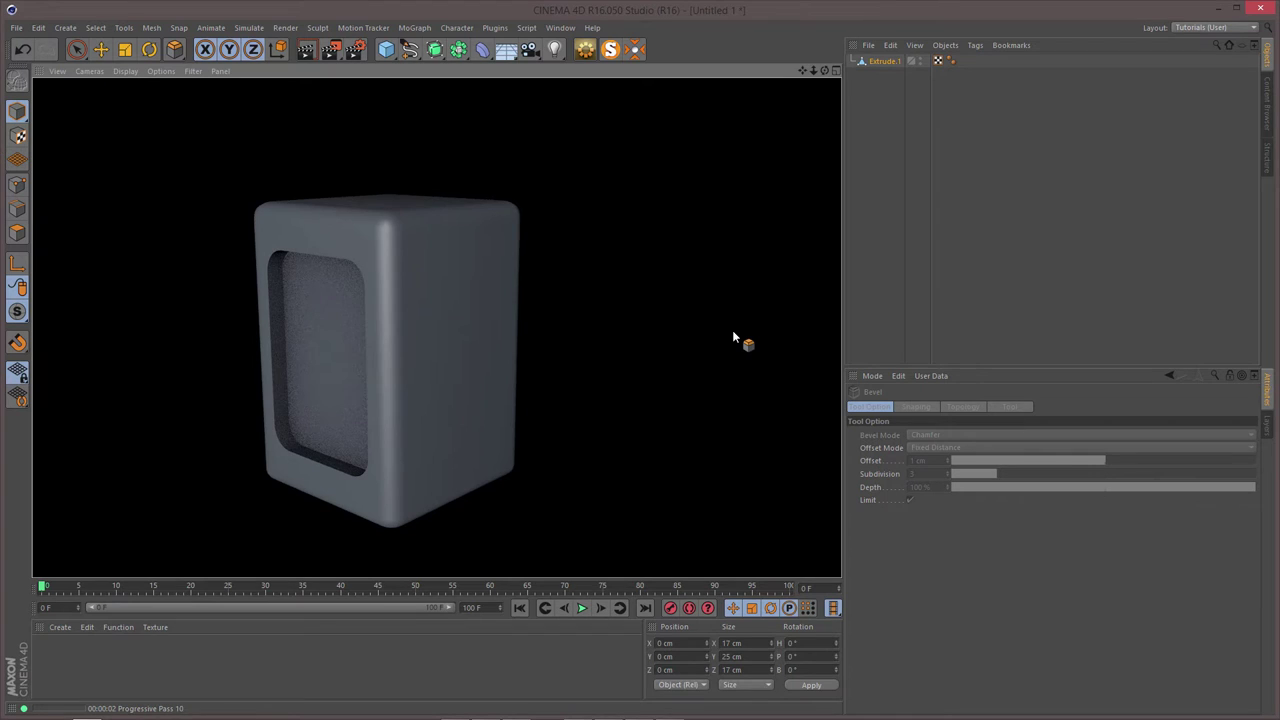
# - Set the Phong tag's Phong Angle to 80° on the bottle body
pyautogui.click(953, 60)
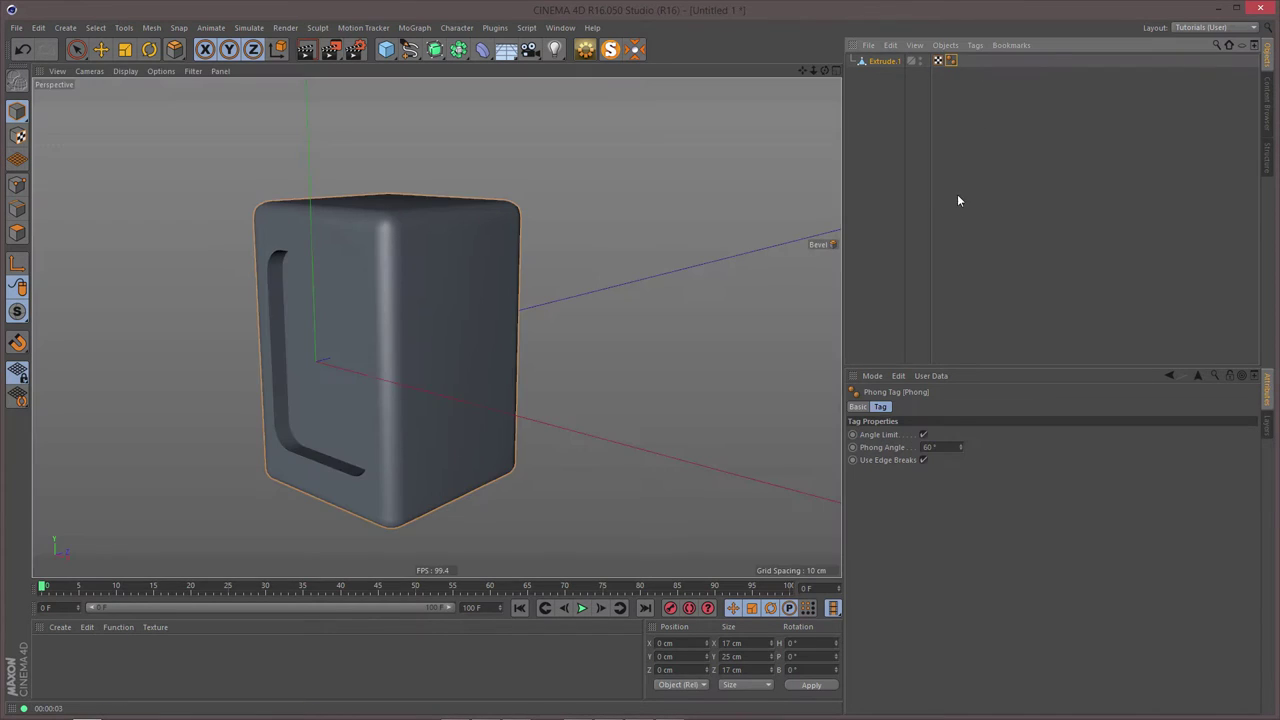
pyautogui.doubleClick(945, 450)
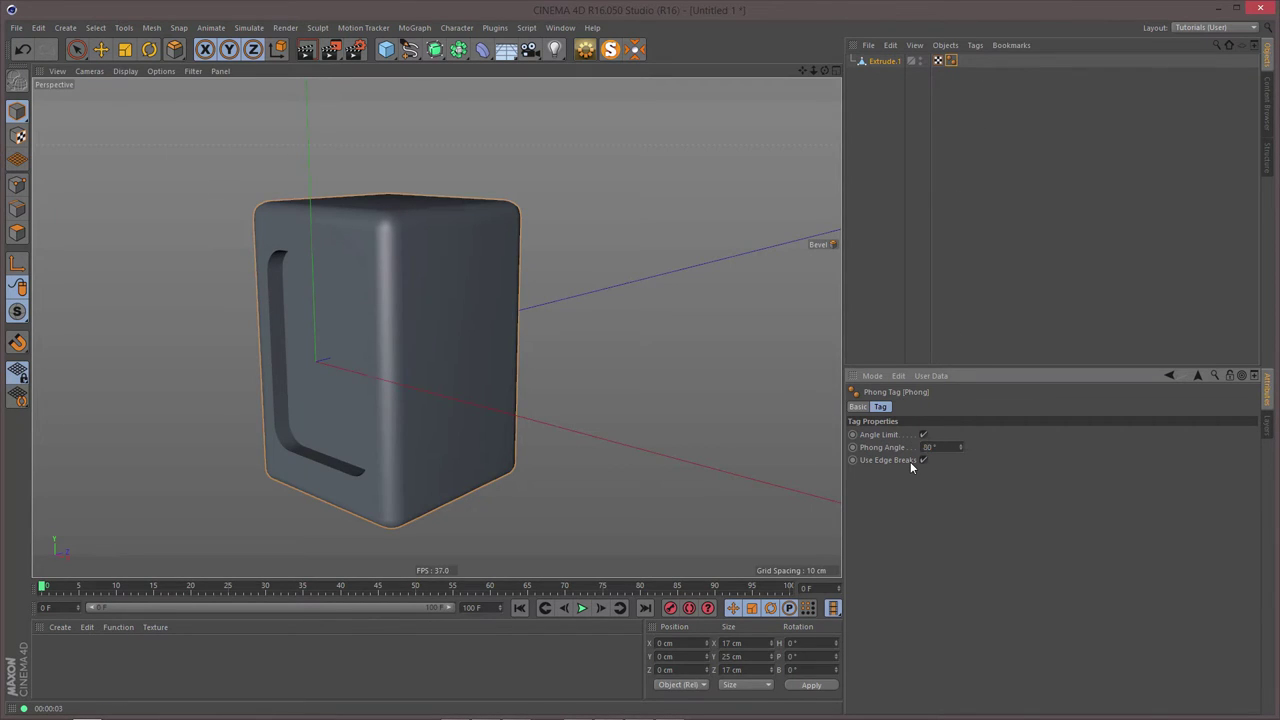
pyautogui.click(924, 460)
pyautogui.click(880, 62)
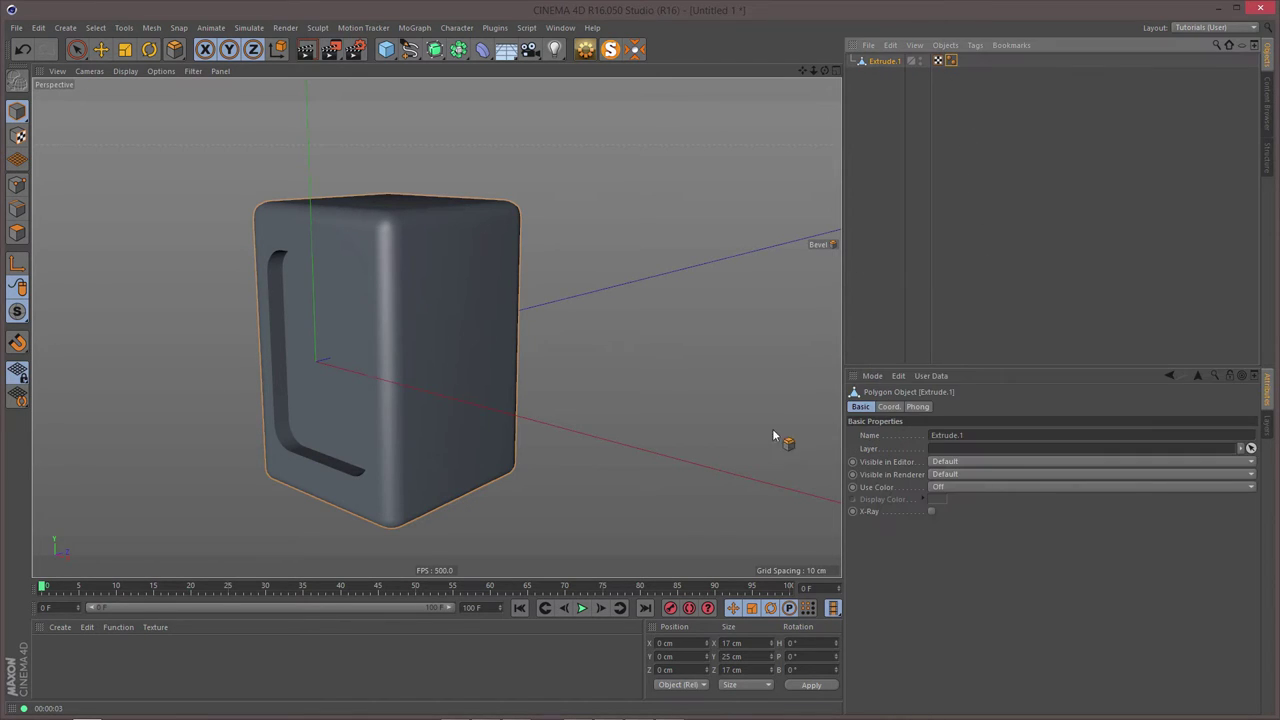
pyautogui.keyDown('alt'); pyautogui.moveTo(420, 376); pyautogui.dragTo(486, 381); pyautogui.keyUp('alt')
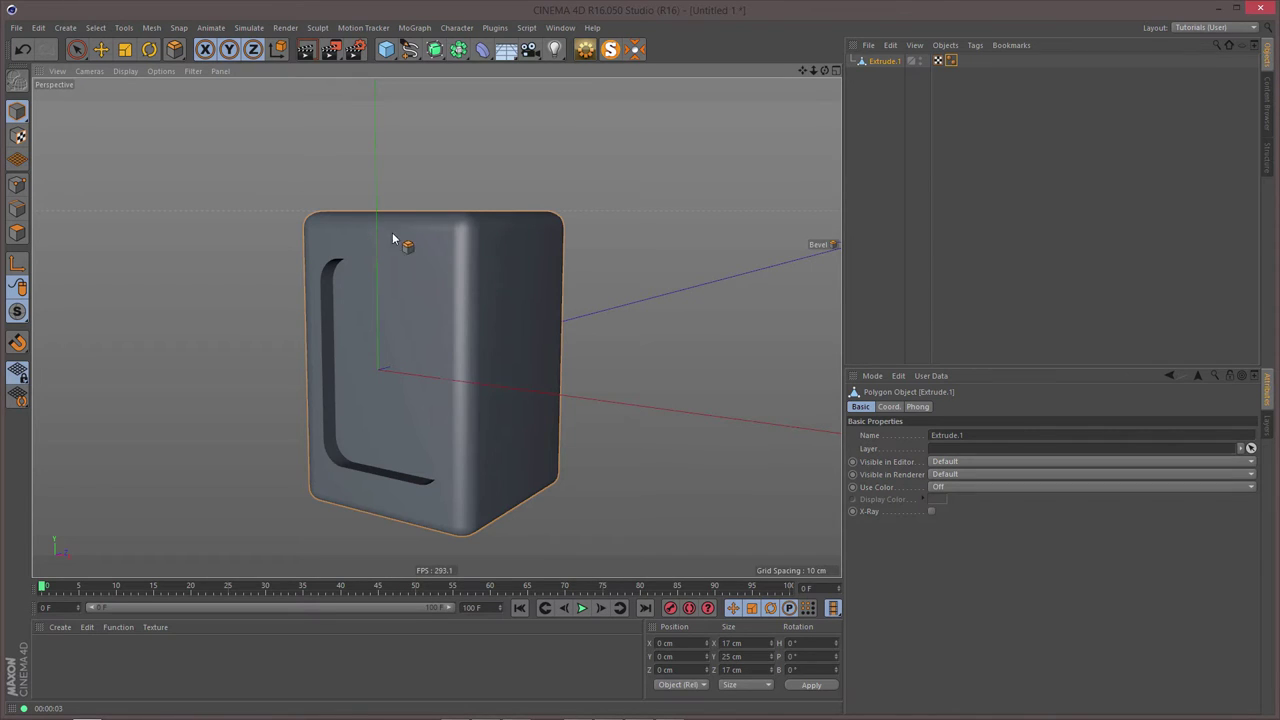
# - Examine the Phong tag's Use Edge Breaks option and the Bevel tool's topology settings for phong breaks
pyautogui.click(952, 61)
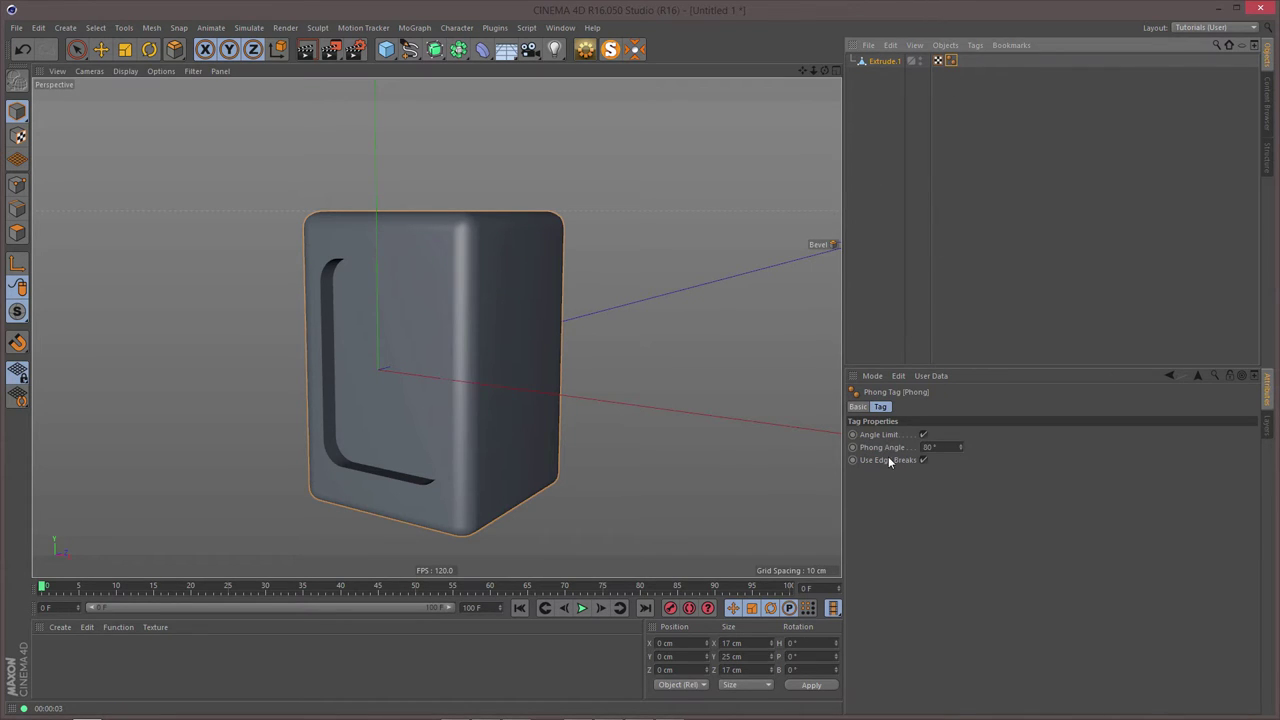
pyautogui.click(923, 460)
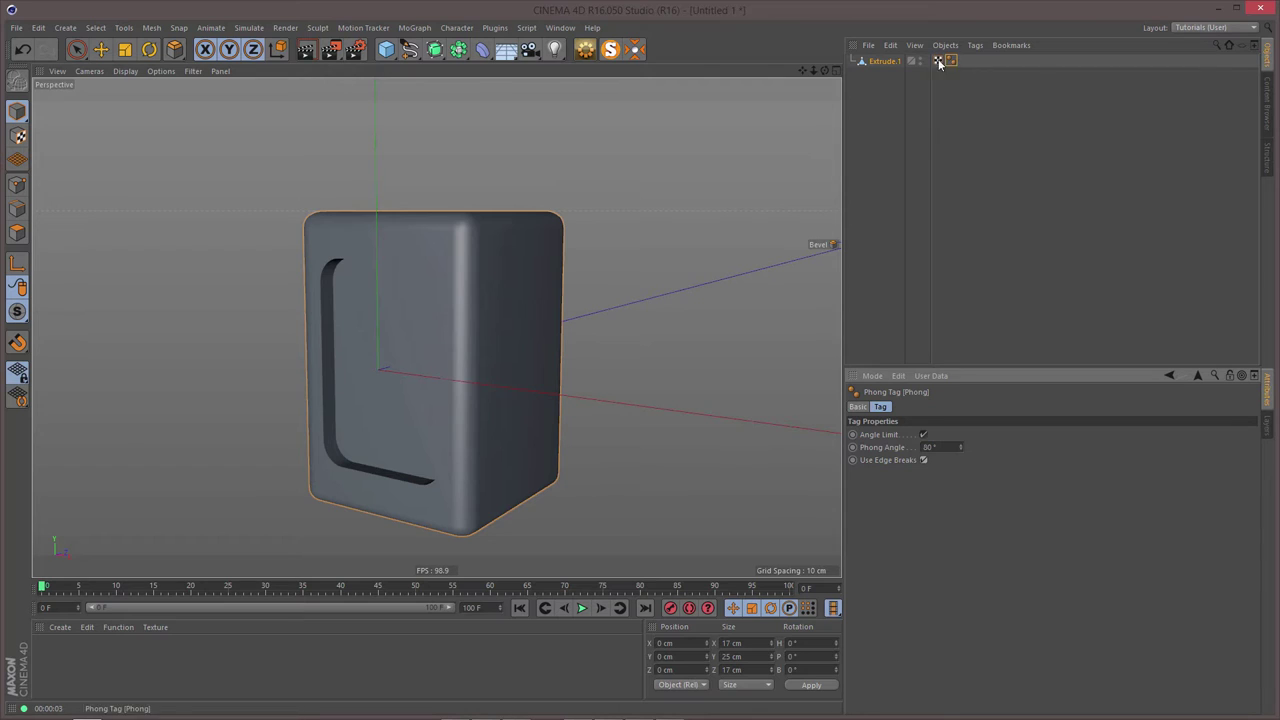
pyautogui.click(880, 62)
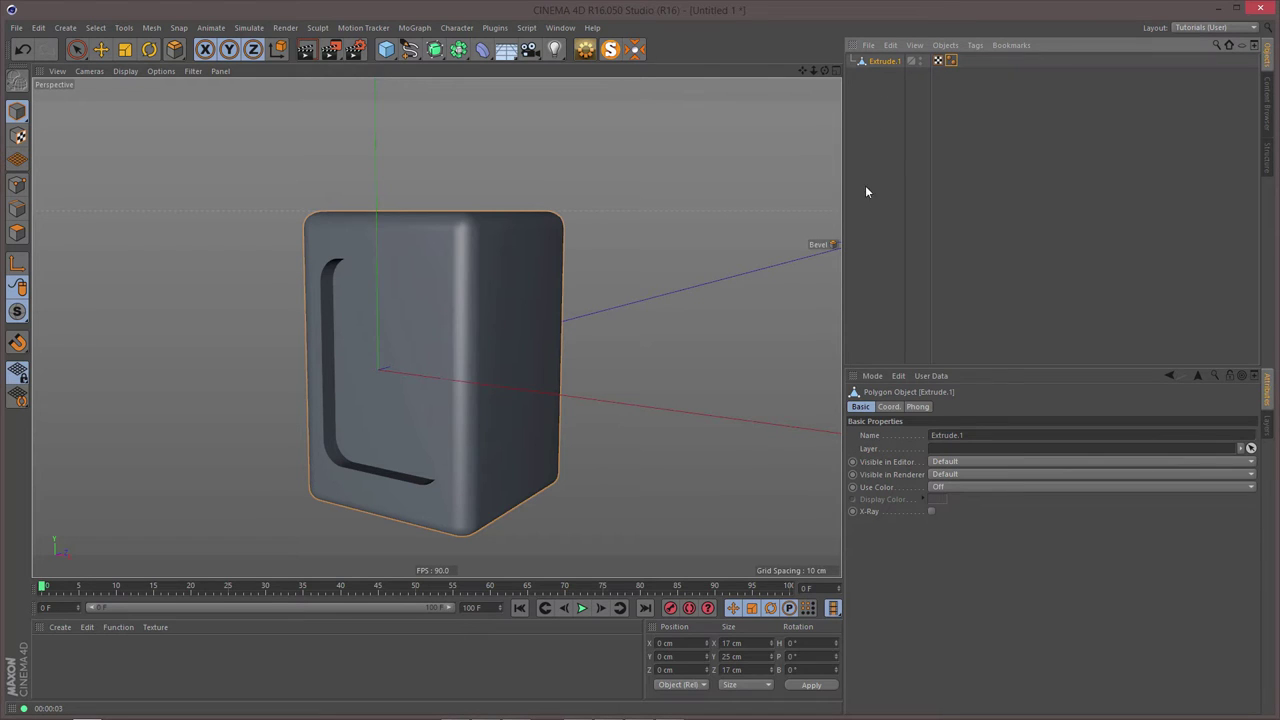
pyautogui.click(724, 430)
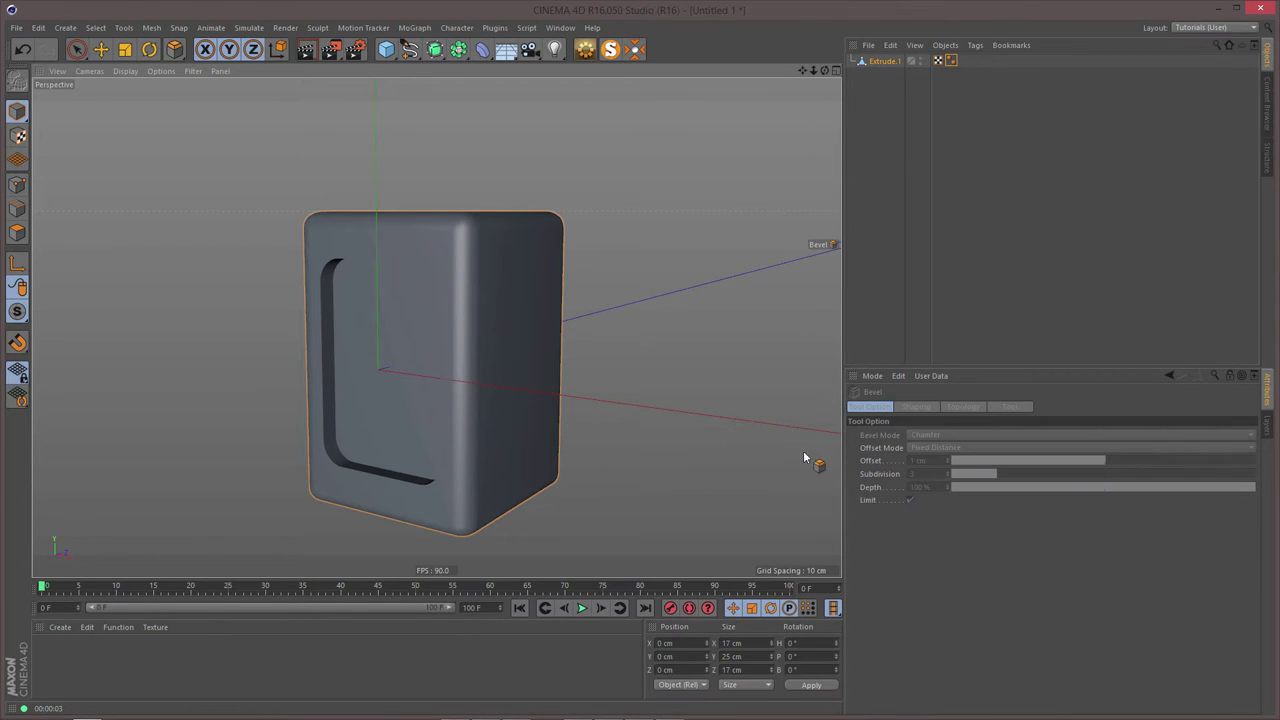
pyautogui.click(17, 208)
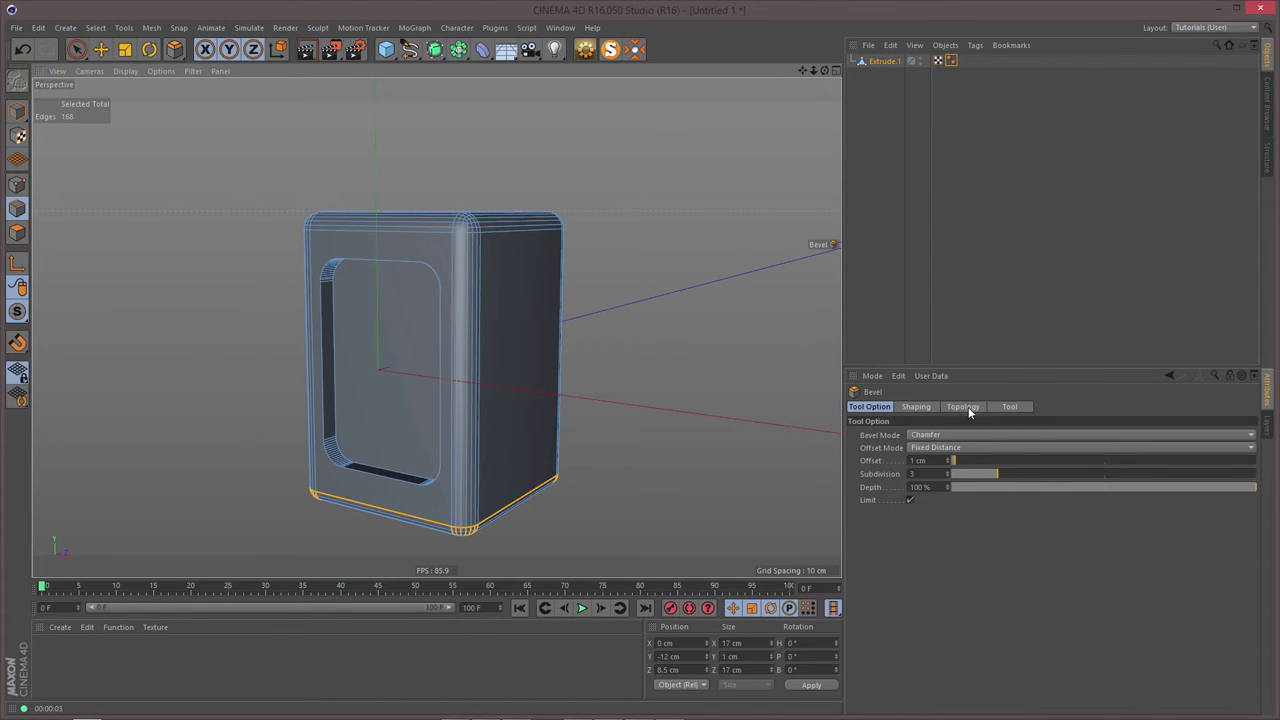
pyautogui.click(963, 407)
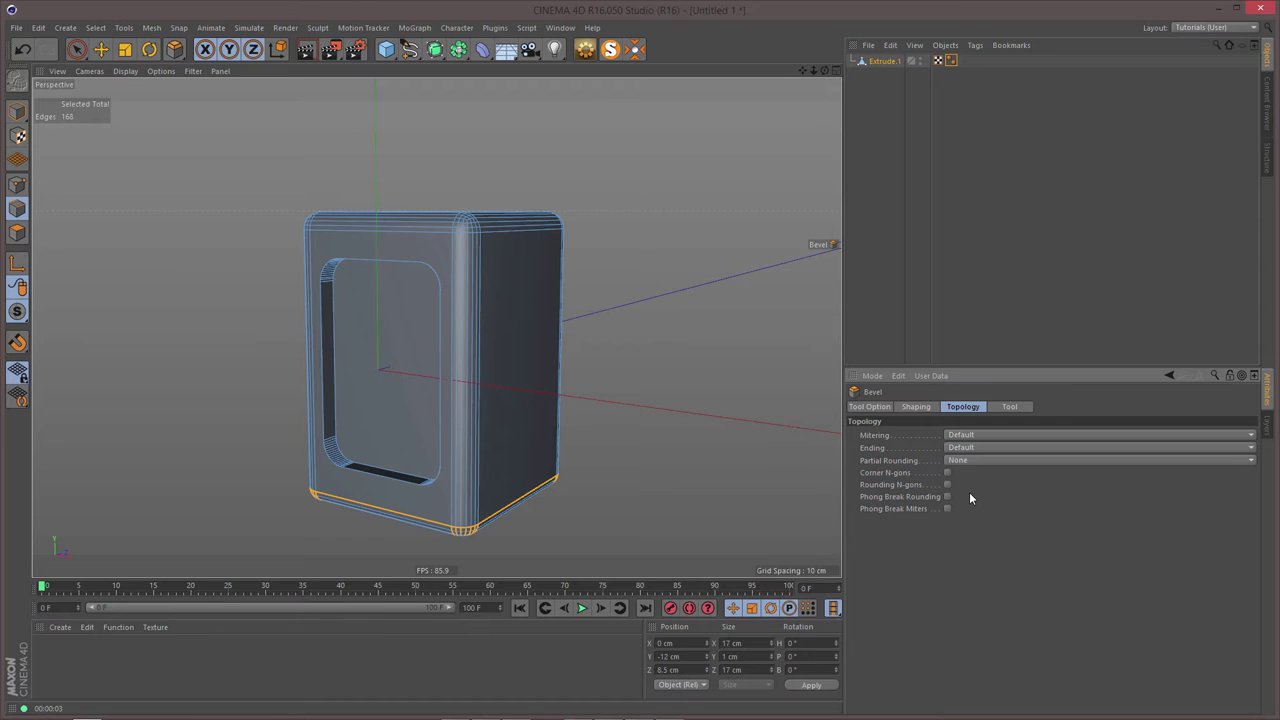
pyautogui.click(876, 408)
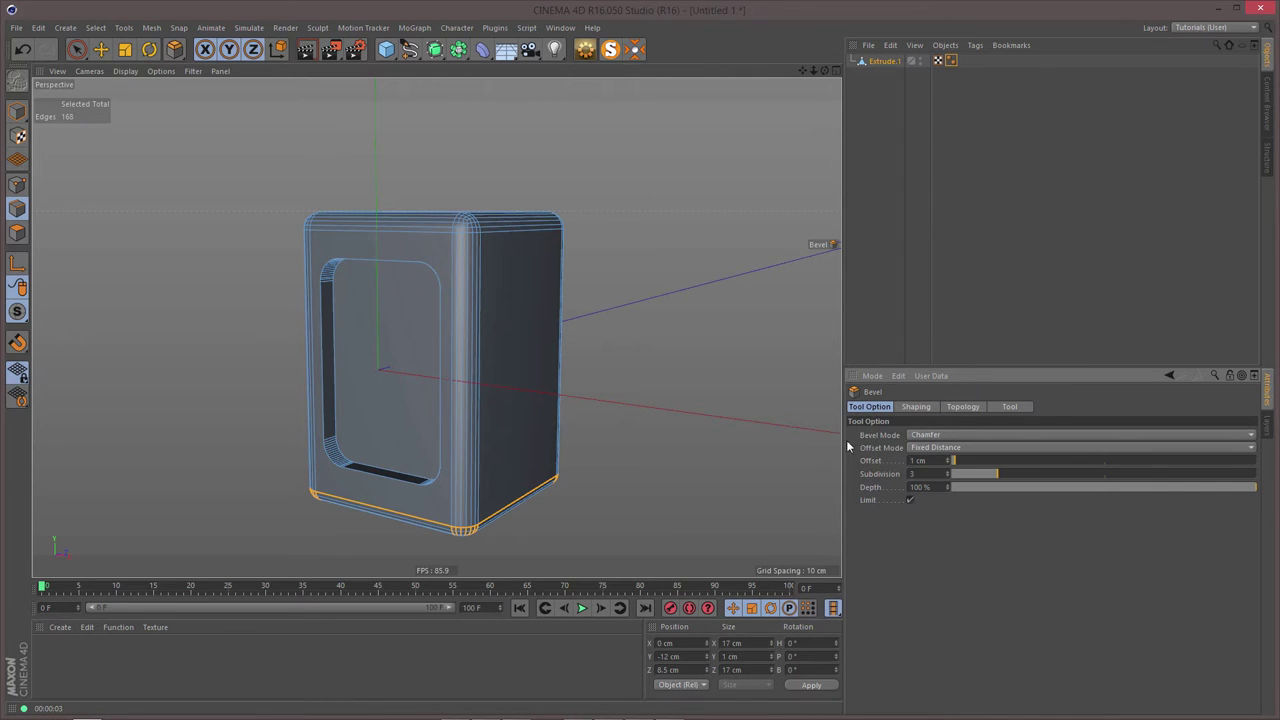
pyautogui.click(17, 111)
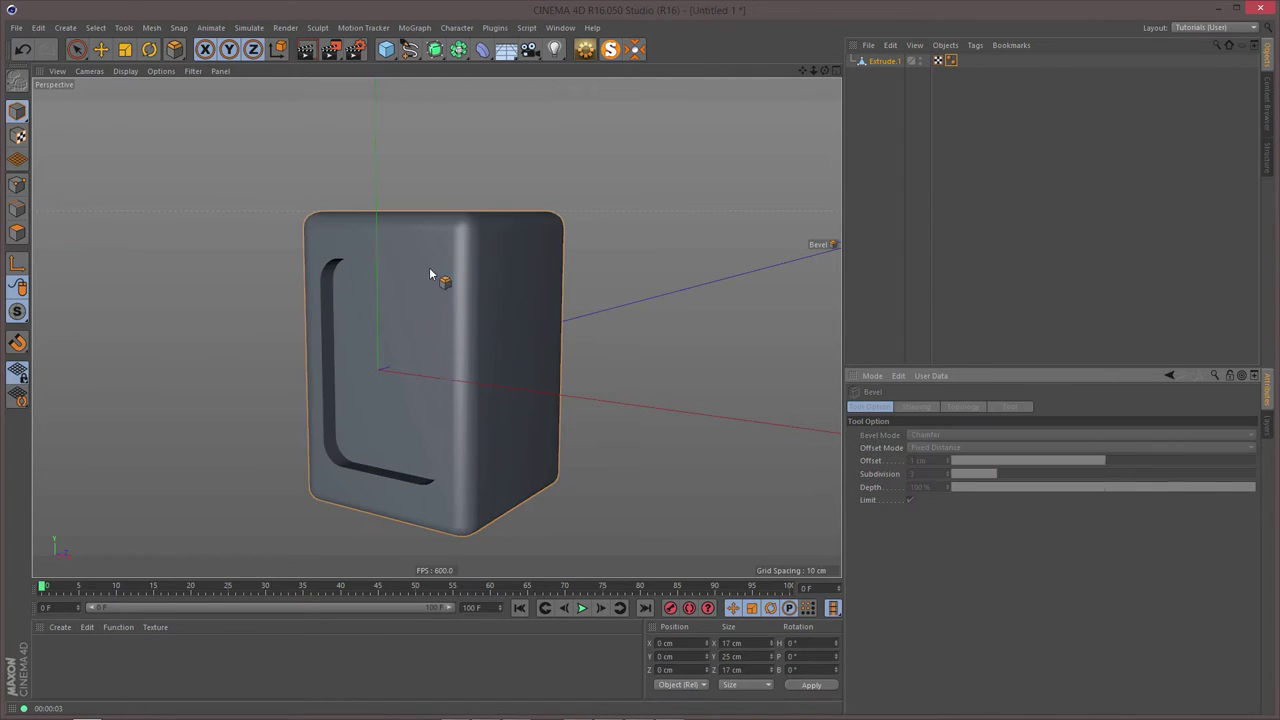
# - Loop-select both the inner and outer edge loops of the rounded front recess
pyautogui.click(17, 208)
pyautogui.keyDown('alt'); pyautogui.moveTo(340, 277); pyautogui.dragTo(288, 324); pyautogui.keyUp('alt')
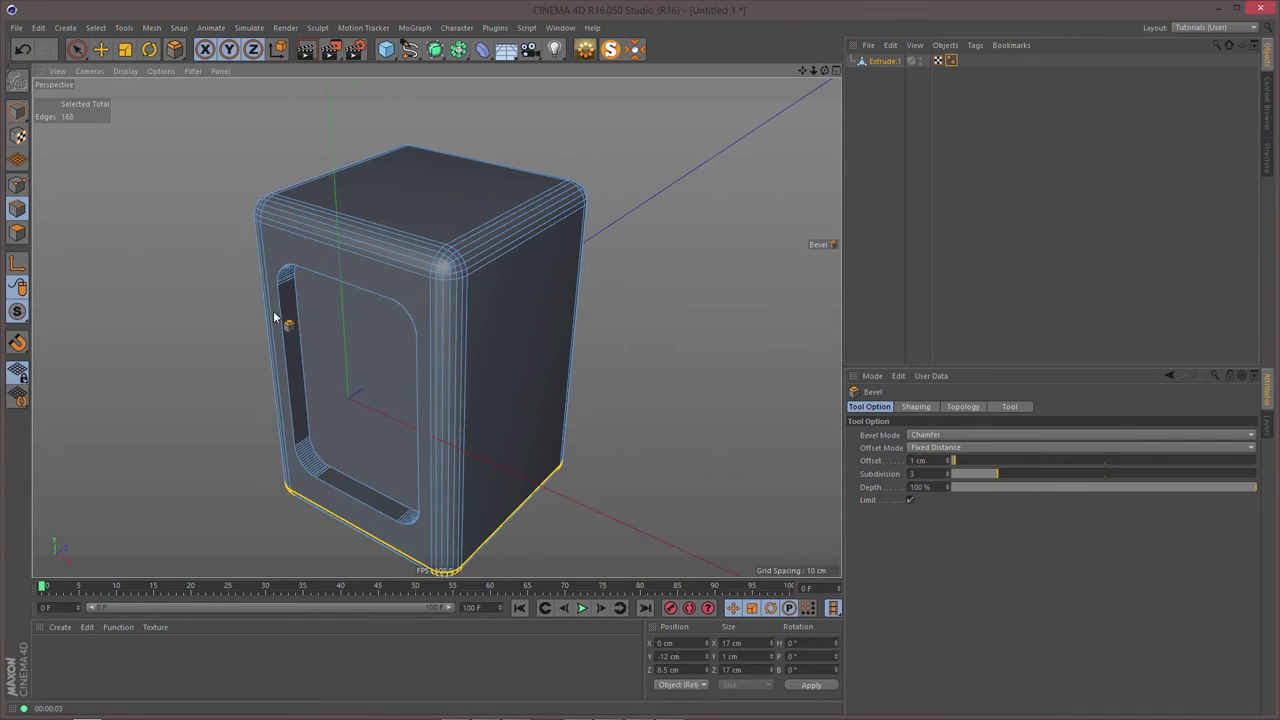
pyautogui.click(17, 232)
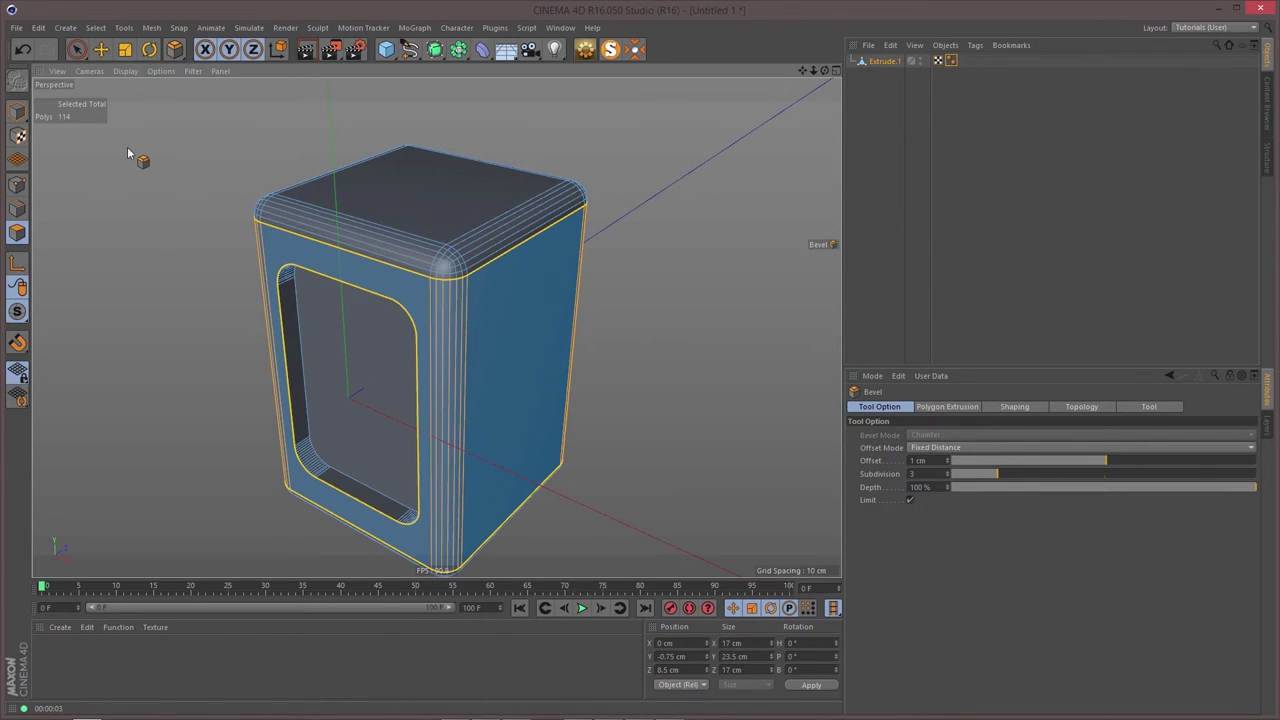
pyautogui.click(17, 208)
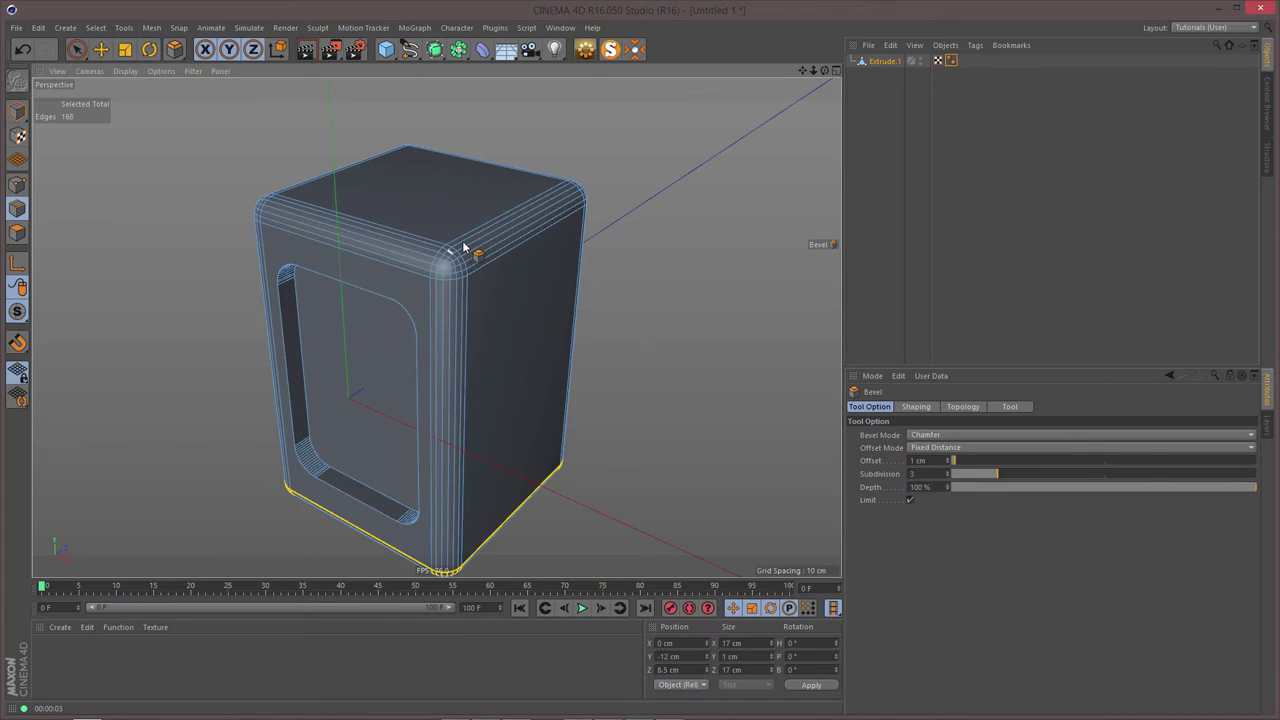
pyautogui.keyDown('alt'); pyautogui.moveTo(460, 250); pyautogui.dragTo(535, 321); pyautogui.keyUp('alt')
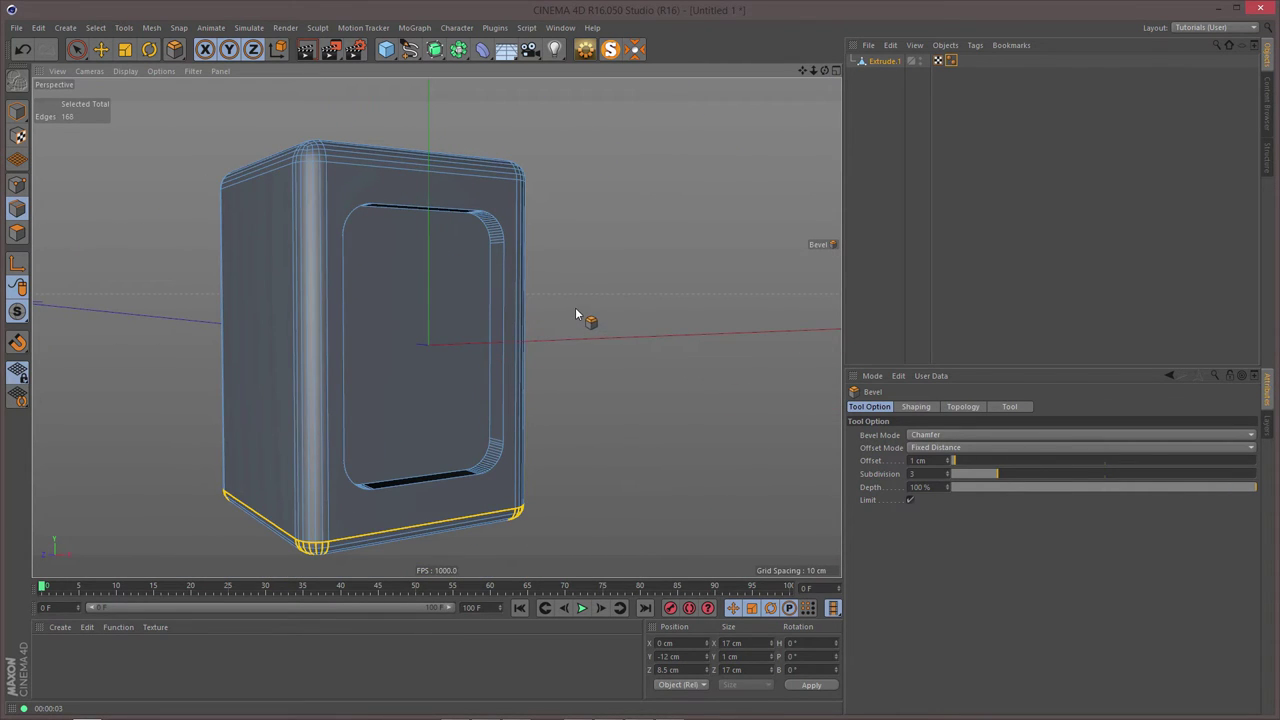
pyautogui.press('u')
pyautogui.press('l')
pyautogui.click(499, 285)
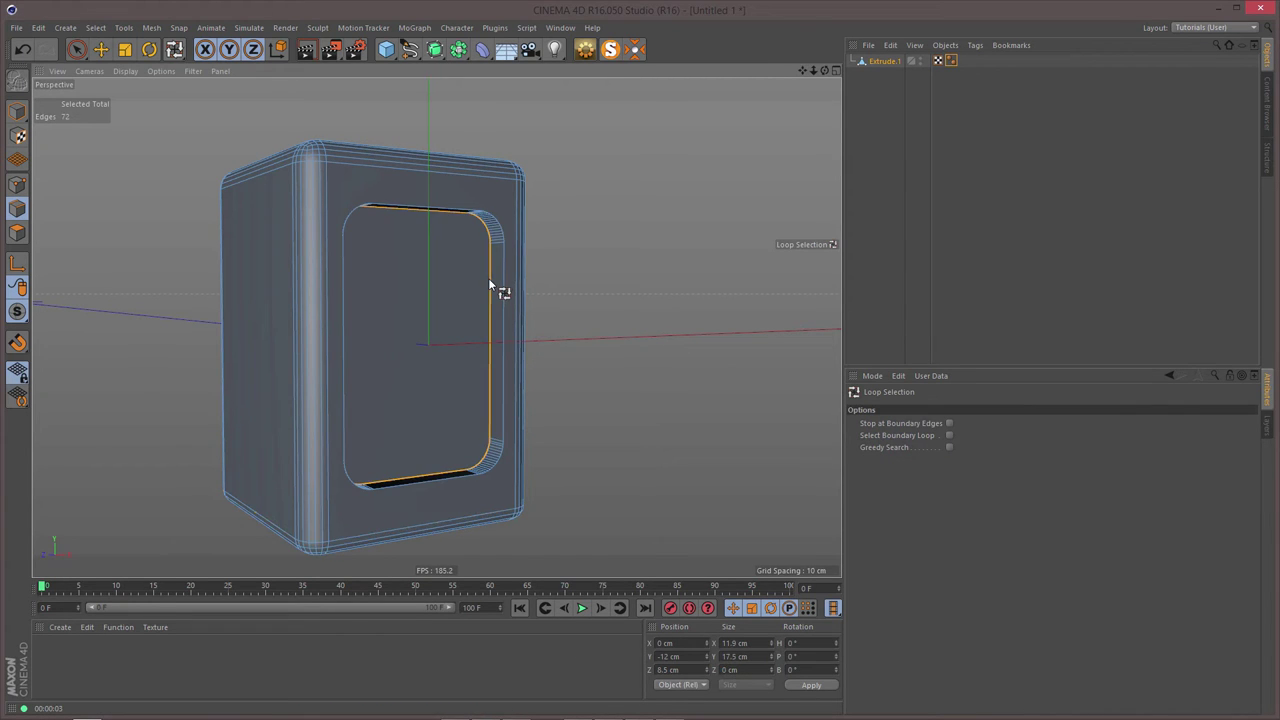
pyautogui.keyDown('shift'); pyautogui.click(504, 284); pyautogui.keyUp('shift')
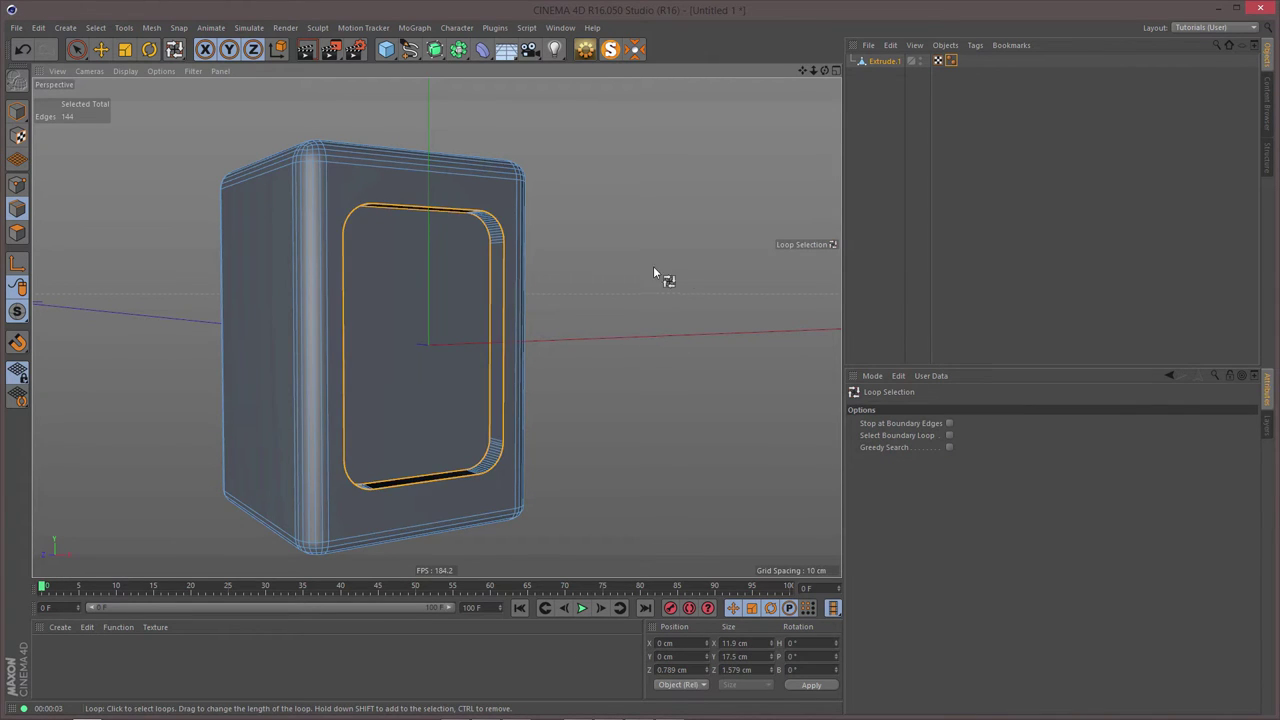
# - Bevel the two recess edge loops with a 0.6 cm offset and 3 subdivisions
pyautogui.press('m')
pyautogui.press('s')
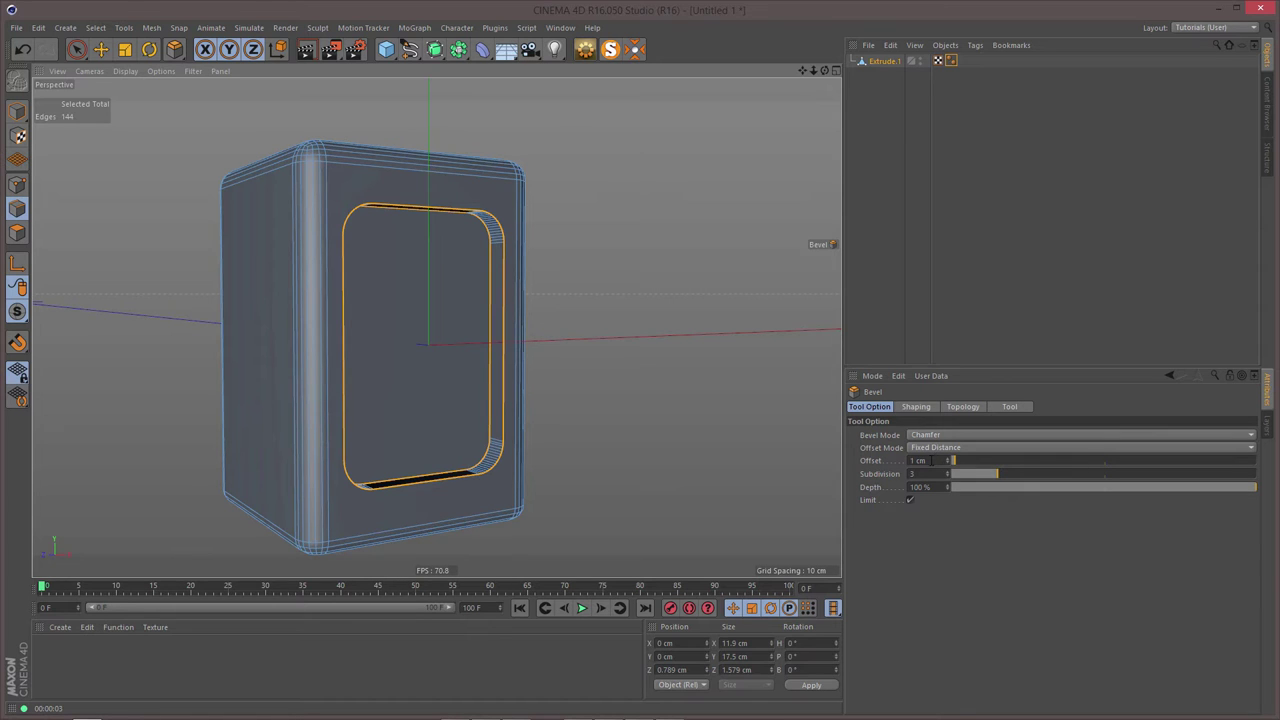
pyautogui.scroll(6, 537, 229)
pyautogui.click(628, 292)
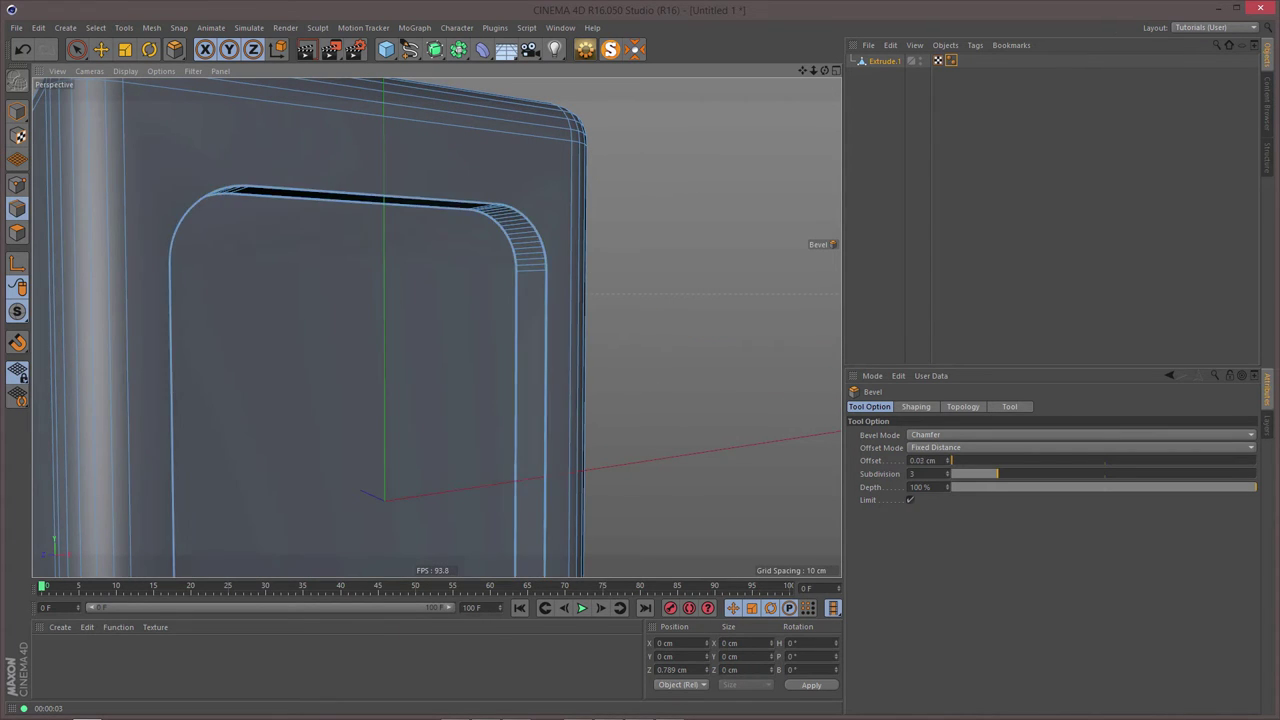
pyautogui.moveTo(628, 292); pyautogui.dragTo(693, 292)
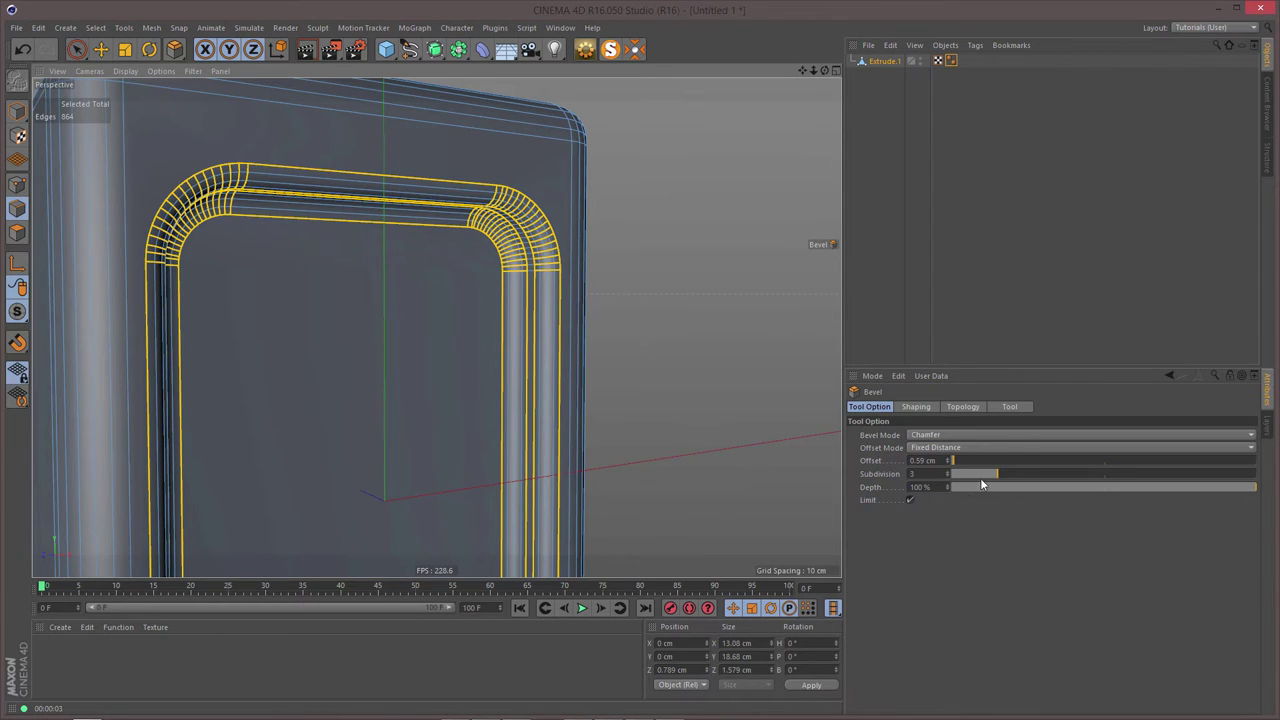
pyautogui.moveTo(939, 461); pyautogui.dragTo(870, 480)
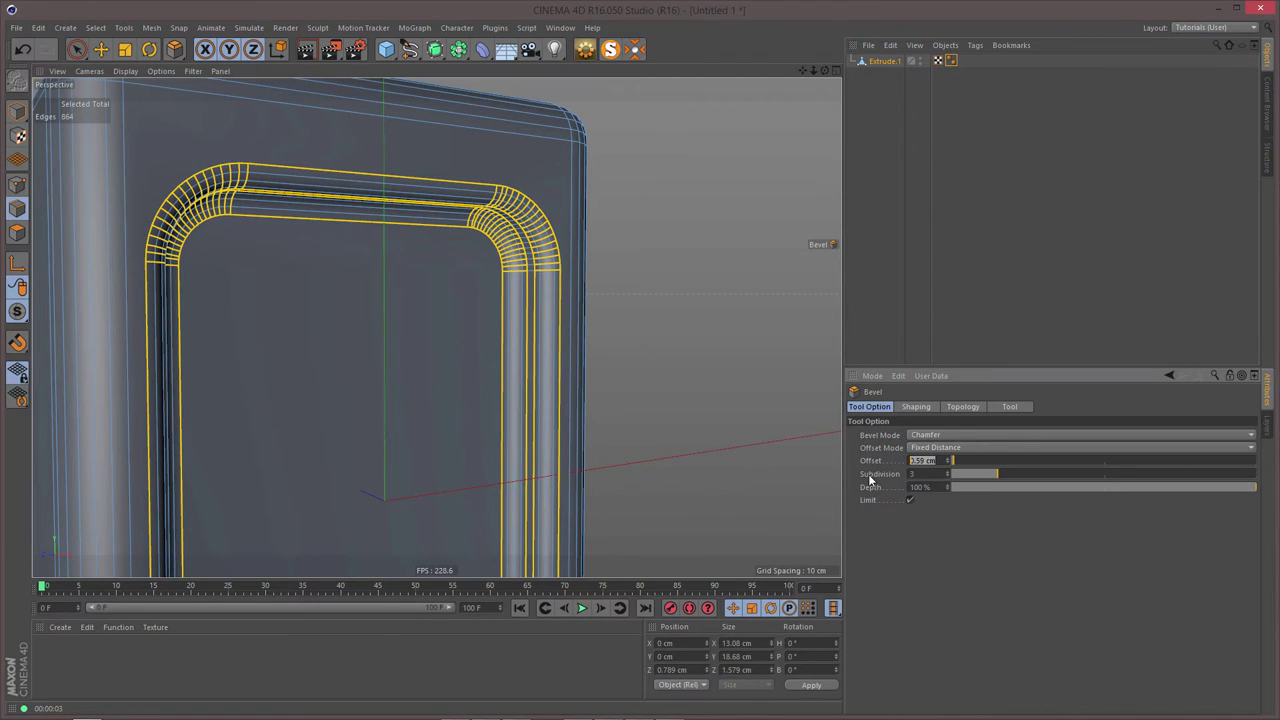
pyautogui.write('0.6')
pyautogui.press('Return')
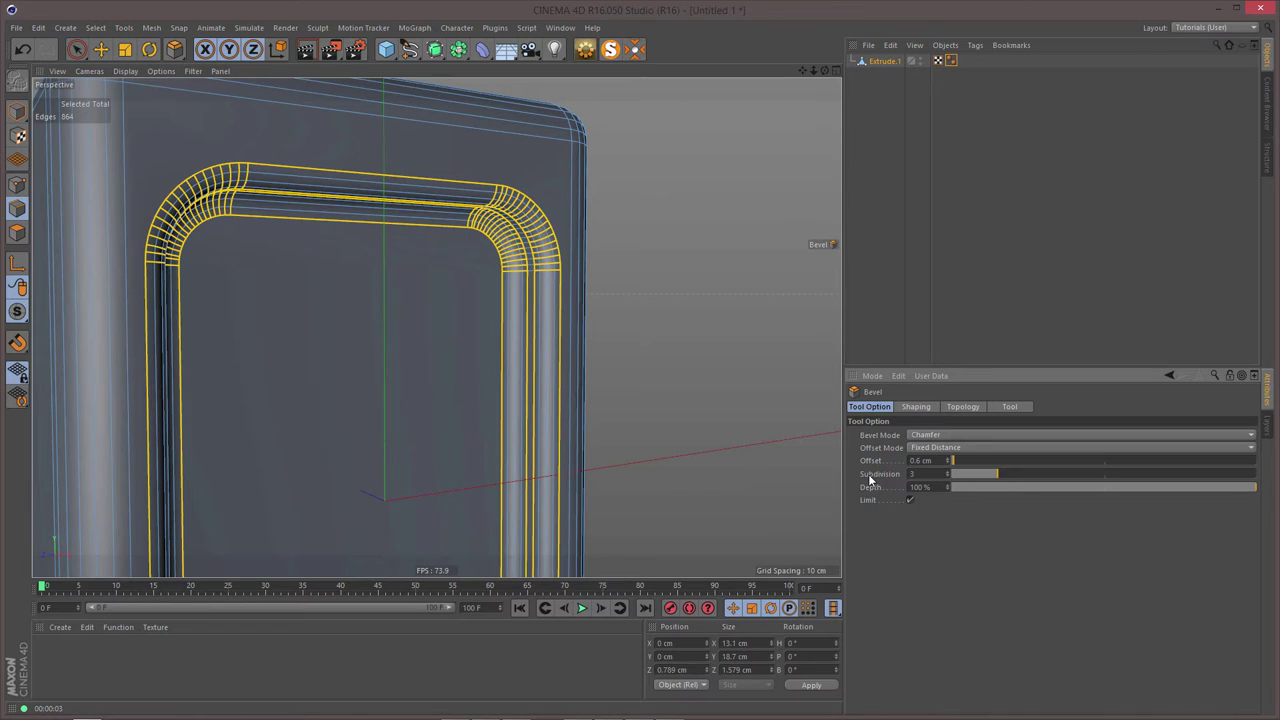
# - Select only the flat top polygon of the body with Live Selection in Polygon mode
pyautogui.keyDown('alt'); pyautogui.moveTo(625, 353); pyautogui.dragTo(442, 387, button='right'); pyautogui.keyUp('alt')
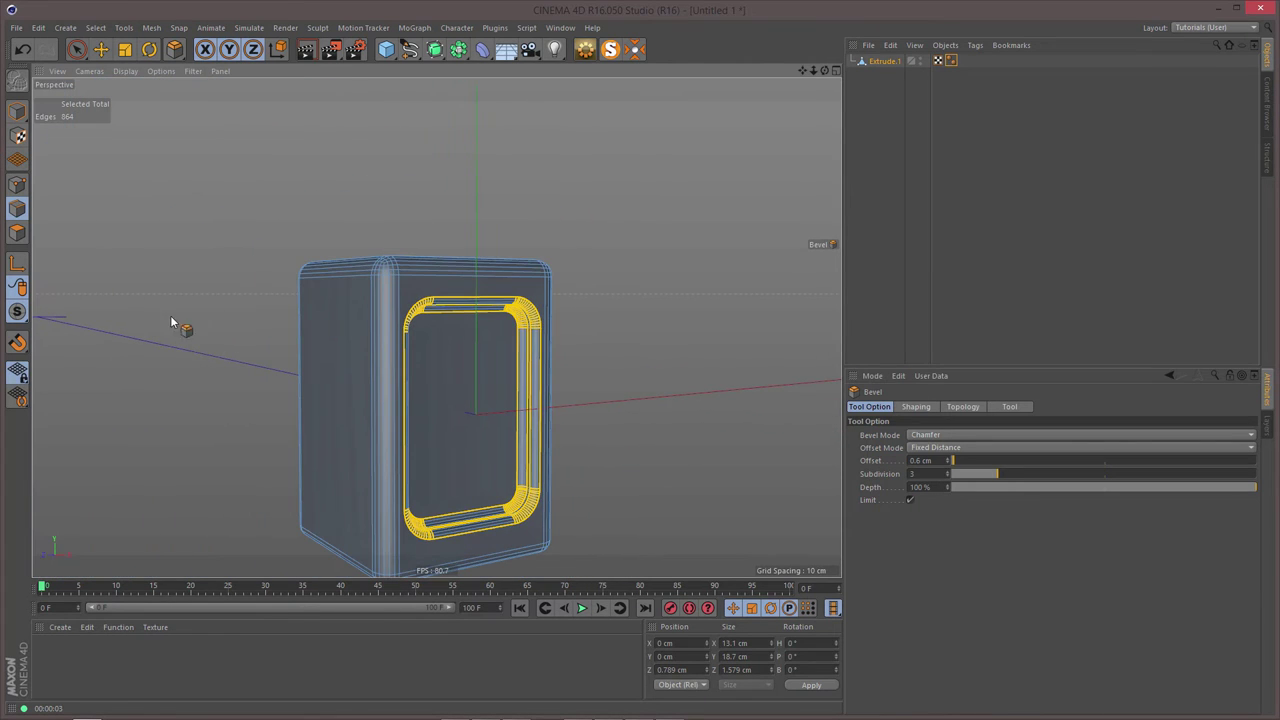
pyautogui.click(17, 119)
pyautogui.moveTo(440, 330)
pyautogui.keyDown('alt'); pyautogui.mouseDown()
pyautogui.moveTo(583, 340)
pyautogui.moveTo(612, 326)
pyautogui.moveTo(519, 322)
pyautogui.moveTo(430, 297)
pyautogui.moveTo(436, 228)
pyautogui.mouseUp(); pyautogui.keyUp('alt')
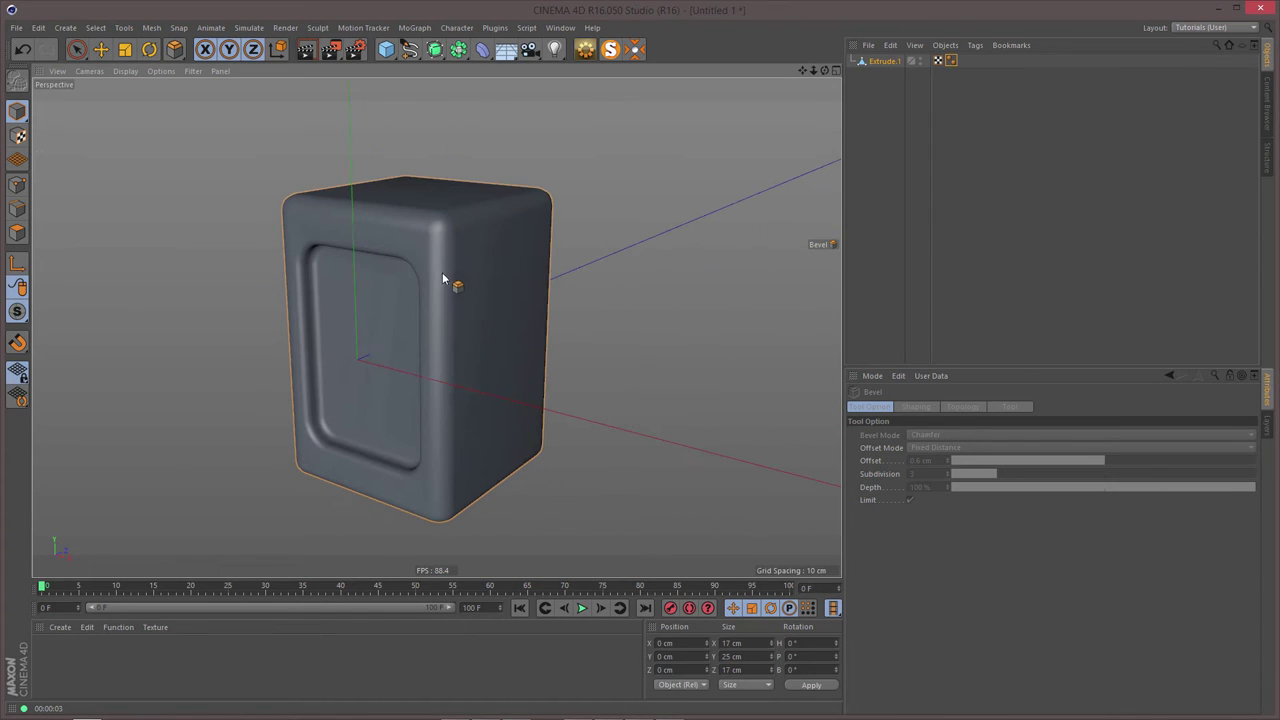
pyautogui.click(17, 232)
pyautogui.keyDown('alt'); pyautogui.moveTo(370, 250); pyautogui.dragTo(430, 285); pyautogui.keyUp('alt')
pyautogui.click(76, 49)
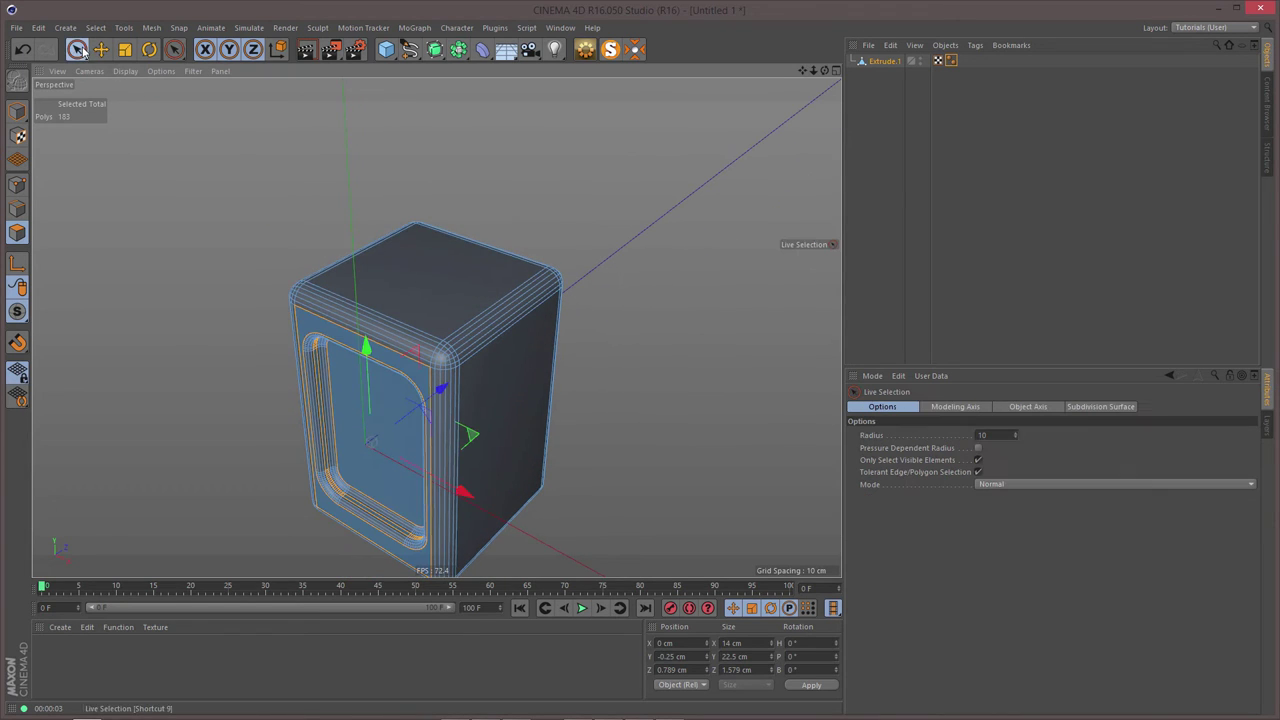
pyautogui.click(425, 277)
pyautogui.scroll(5, 520, 265)
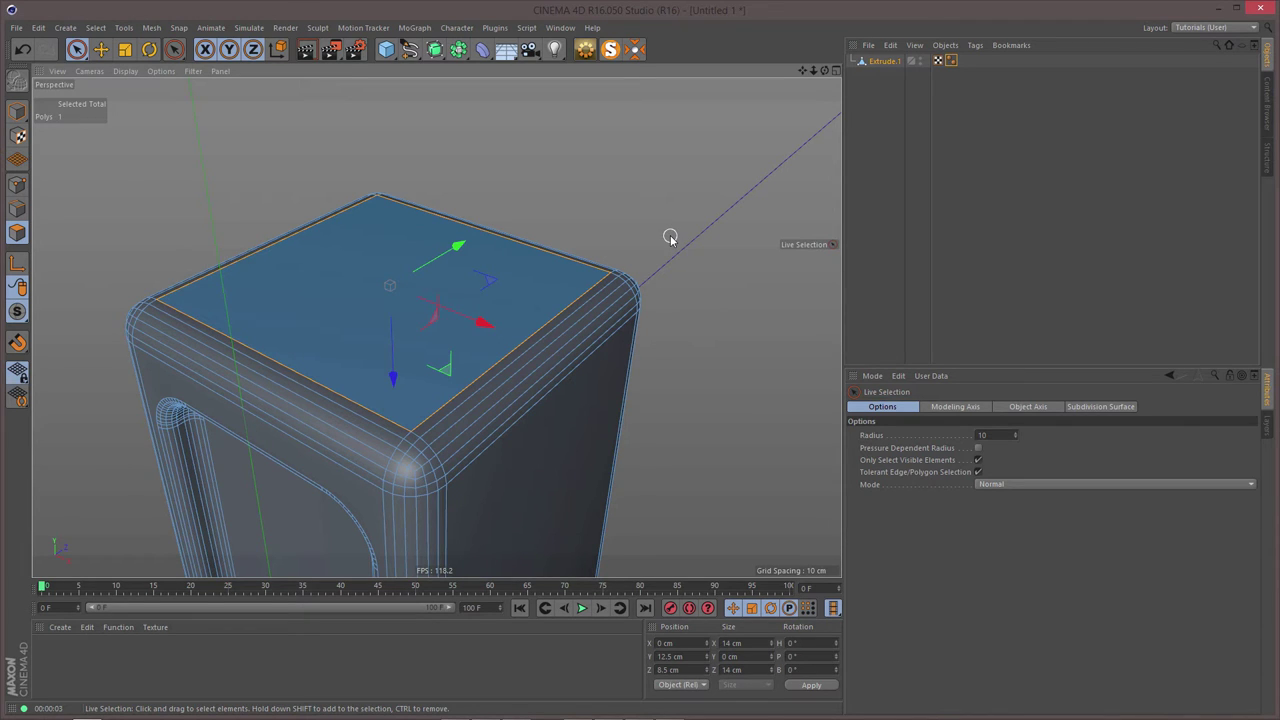
# - Inset the top polygon using Extrude Inner with a 1 cm offset
pyautogui.press('i')
pyautogui.rightClick(713, 215)
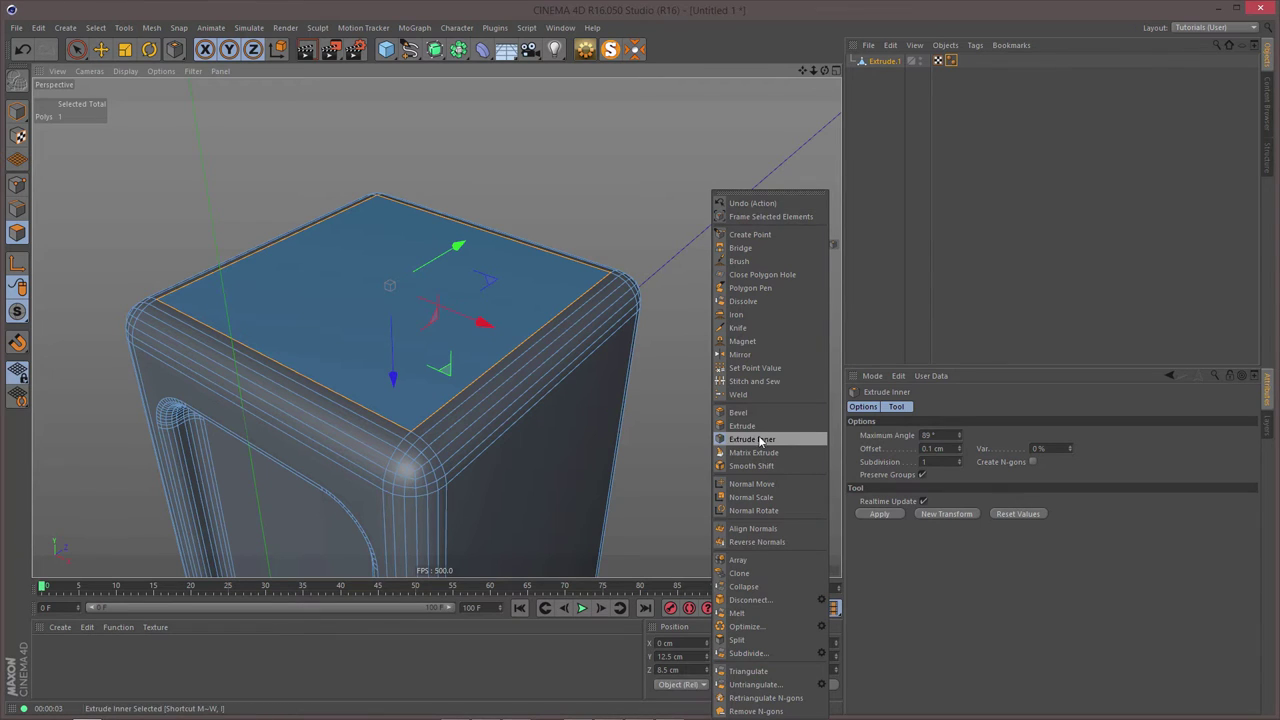
pyautogui.click(764, 47)
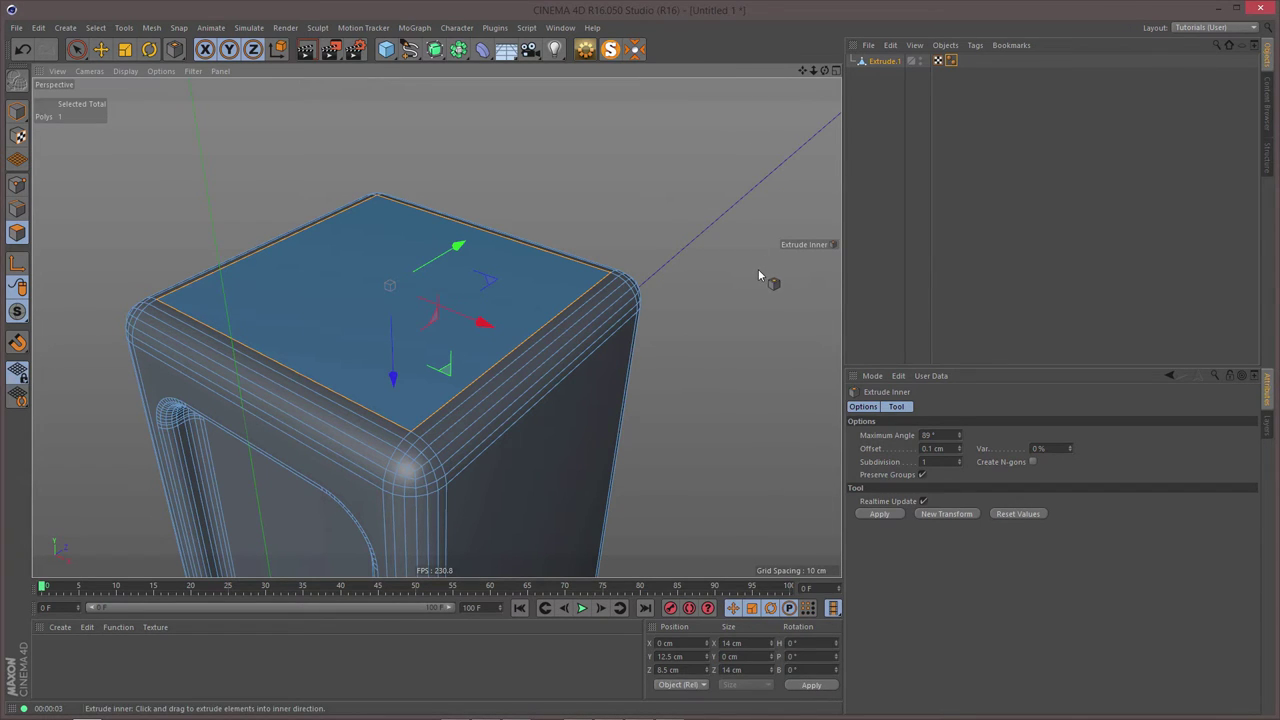
pyautogui.moveTo(758, 269); pyautogui.dragTo(860, 270)
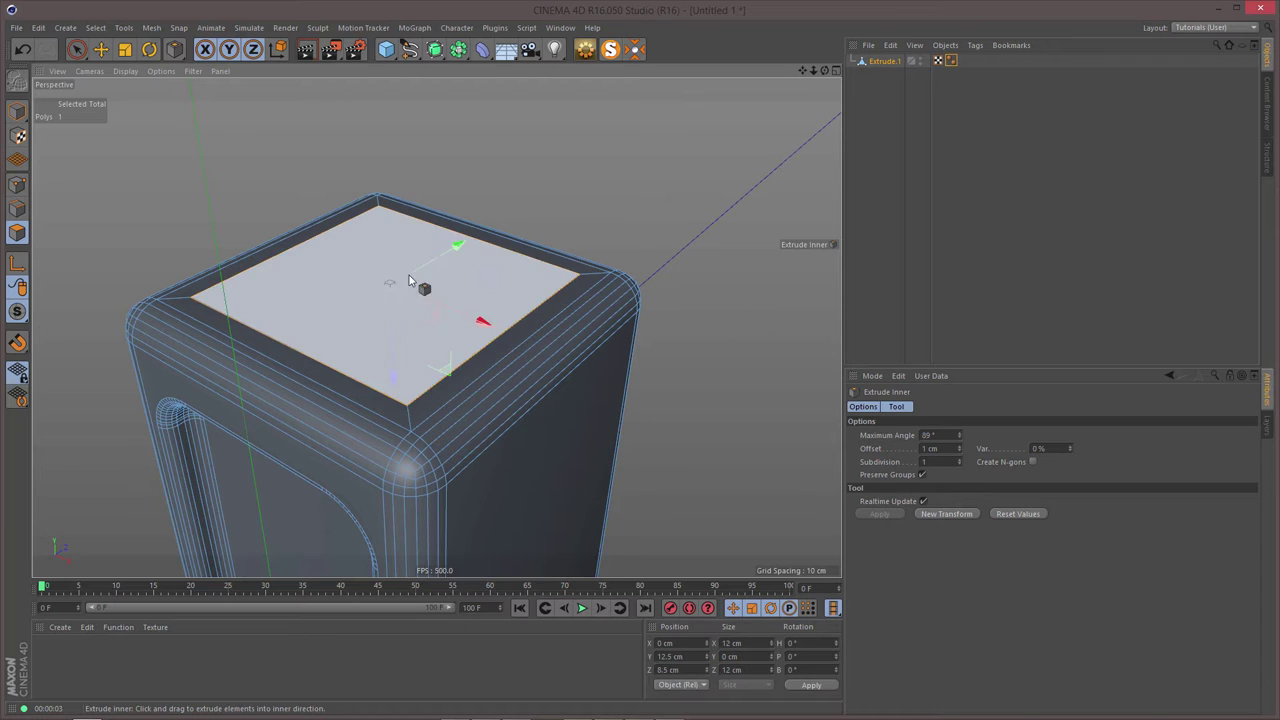
# - Subdivide the inset top polygon with a subdivision value of 1
pyautogui.rightClick(726, 147)
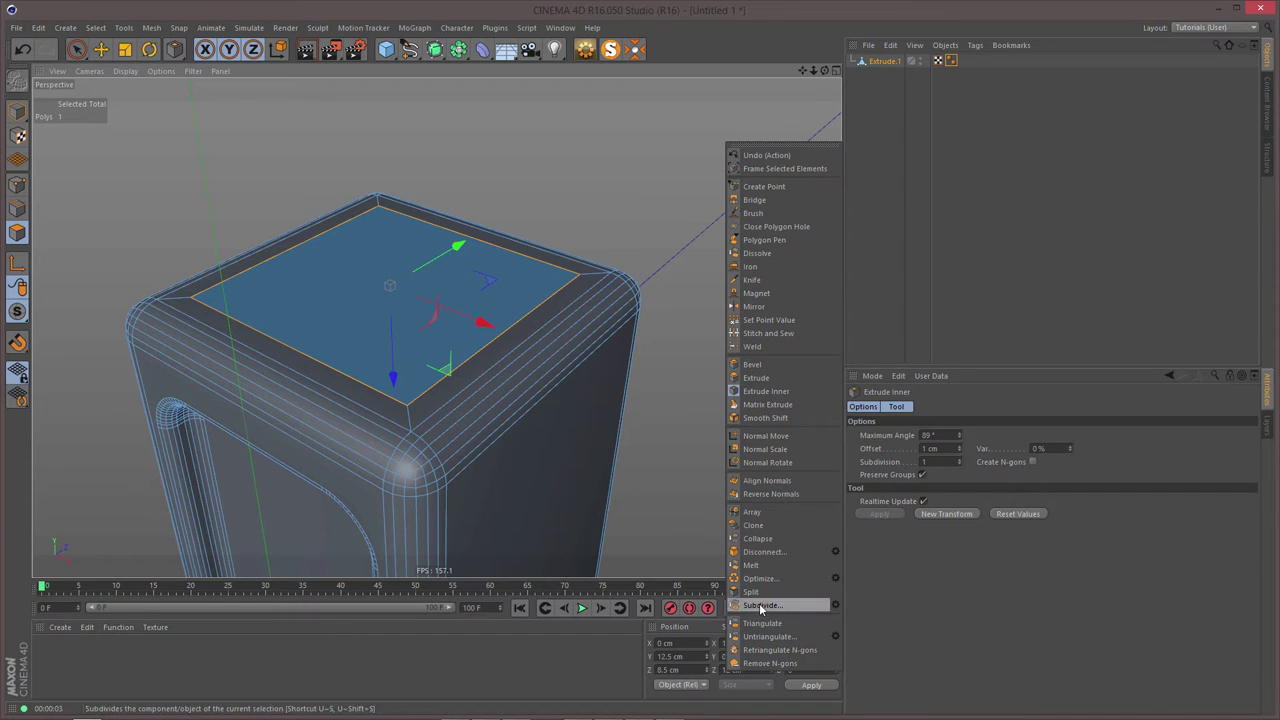
pyautogui.click(835, 606)
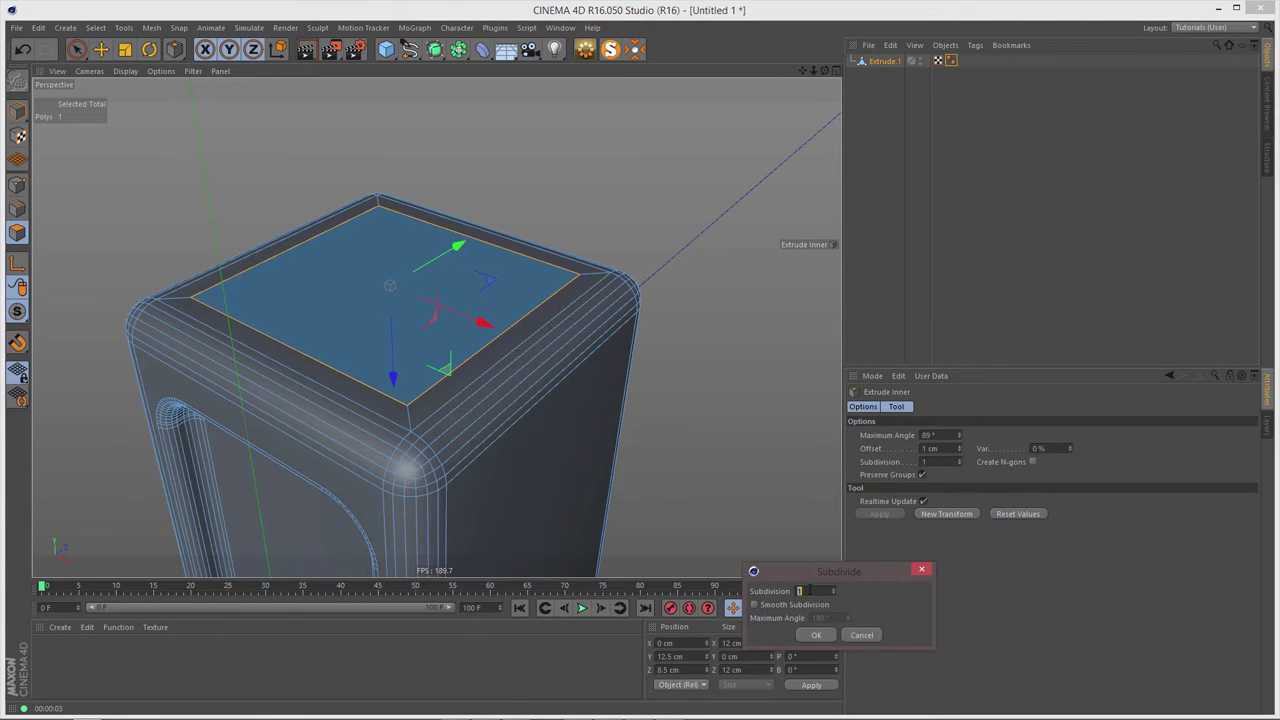
pyautogui.click(815, 635)
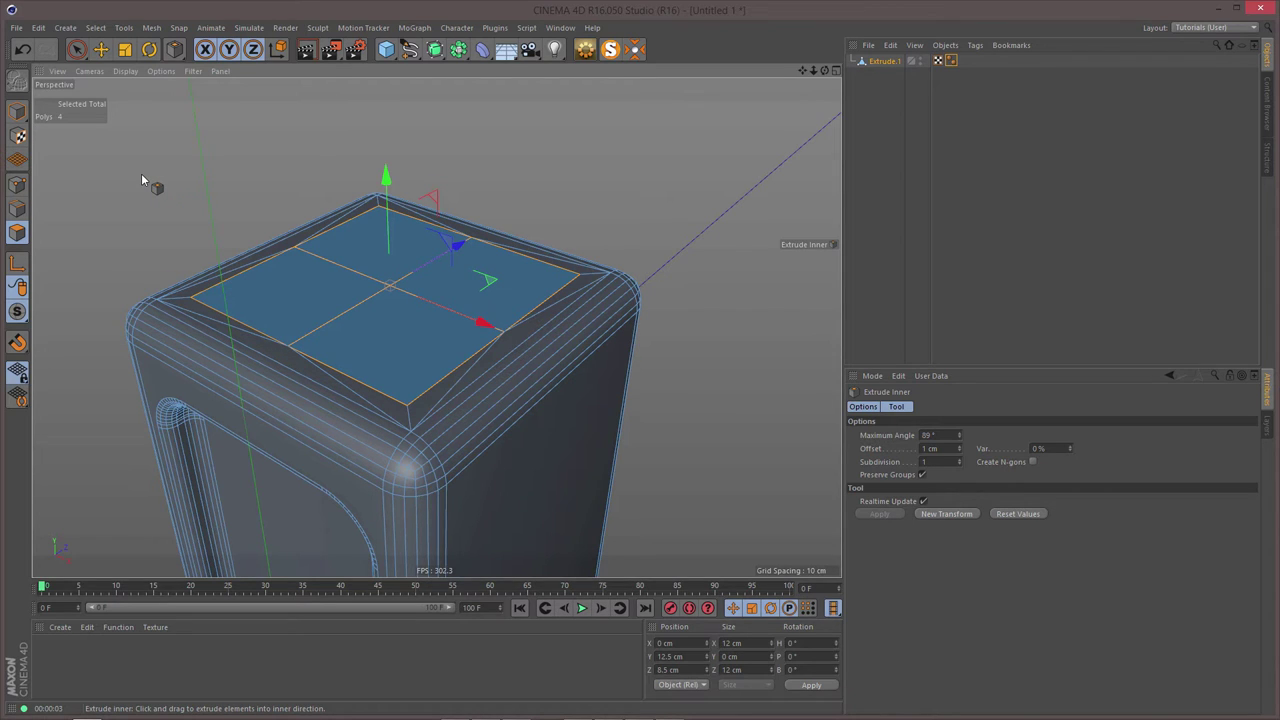
# - Cut both diagonals across the subdivided top square, corner to corner, with the Knife tool in Line mode
pyautogui.press('k')
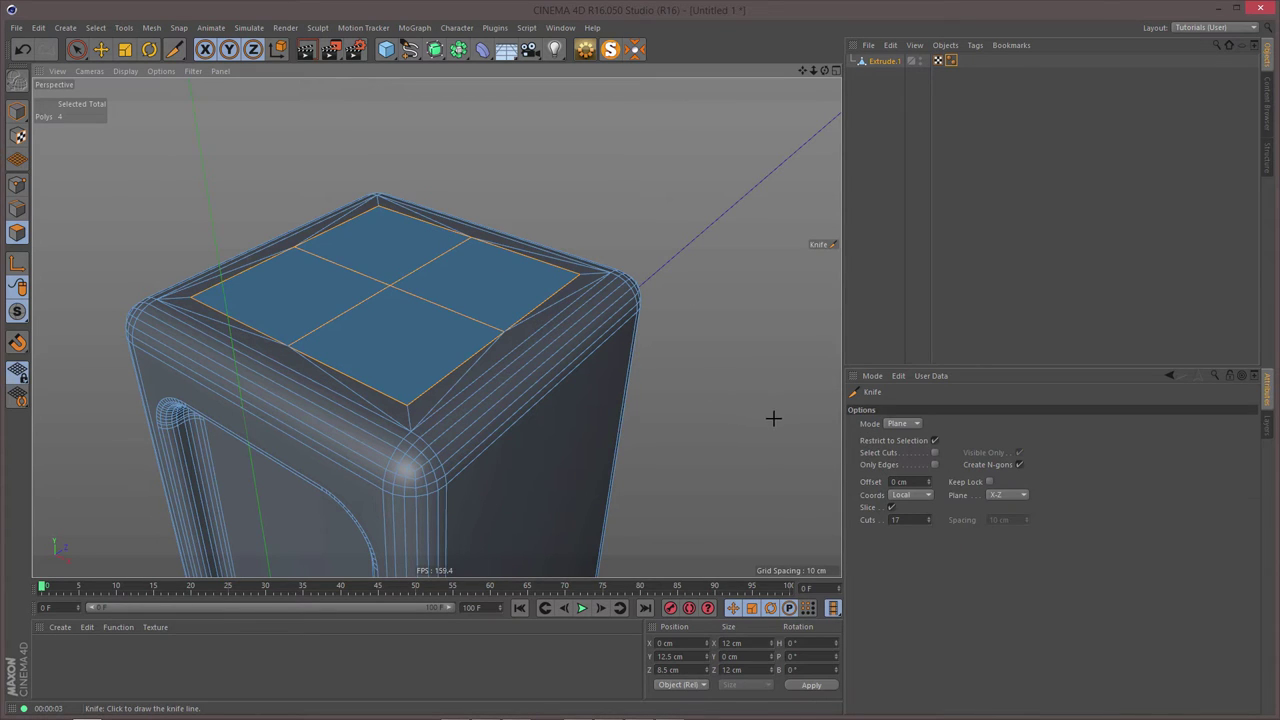
pyautogui.click(905, 424)
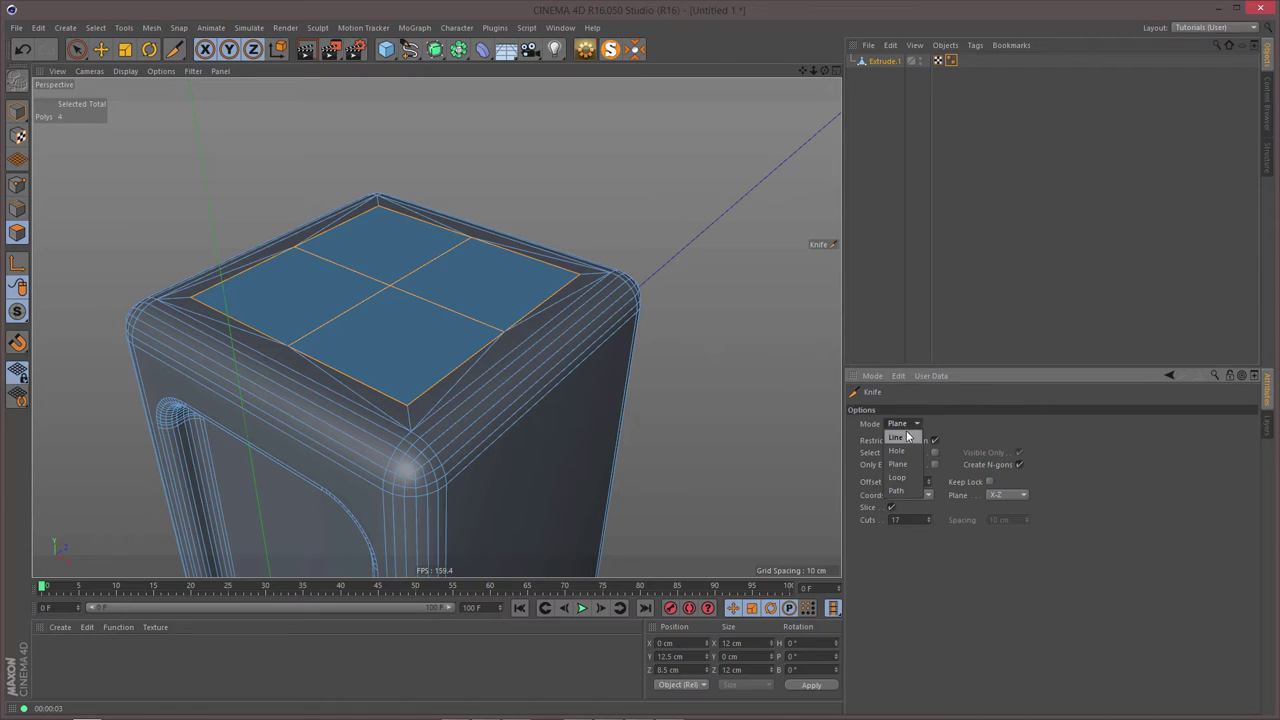
pyautogui.click(906, 437)
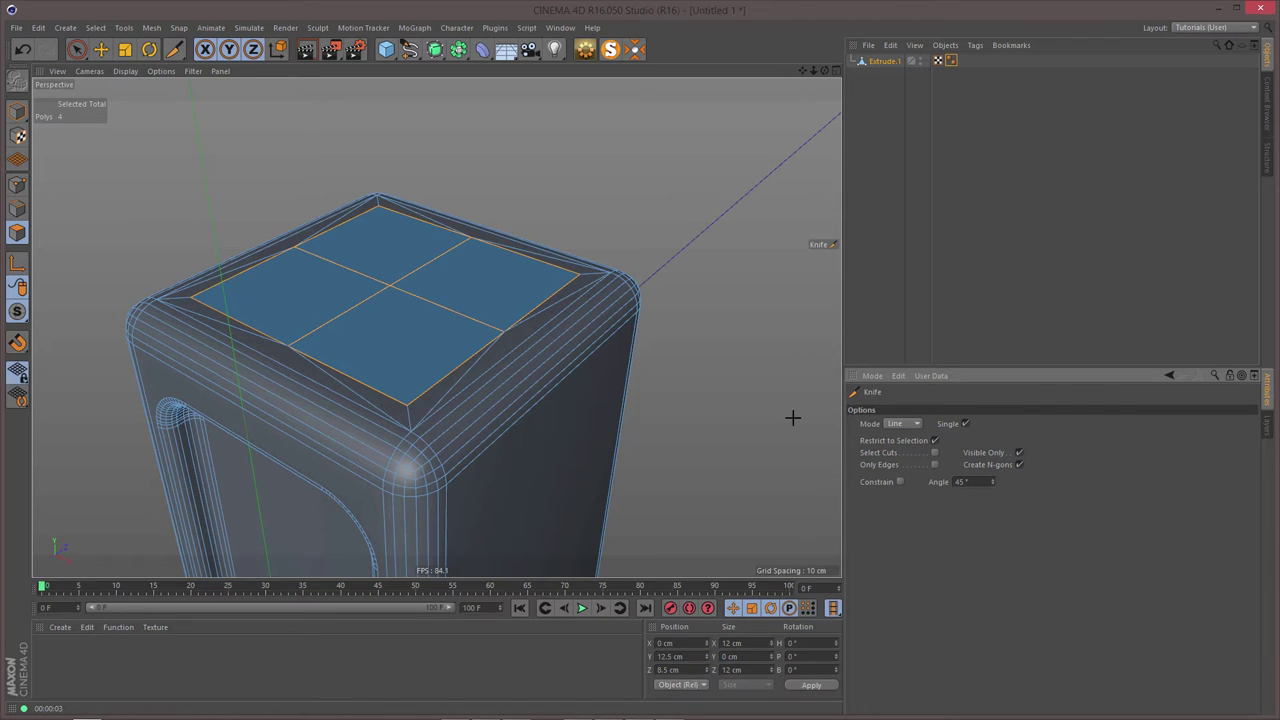
pyautogui.scroll(3, 408, 286)
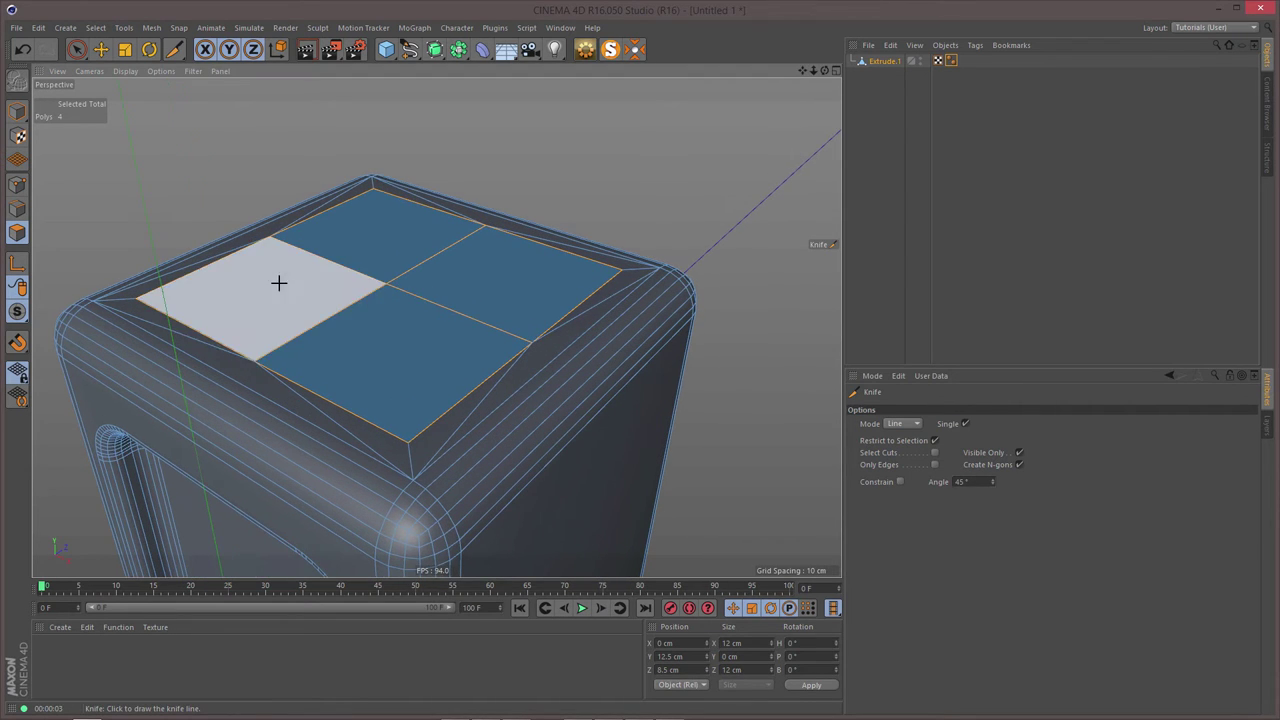
pyautogui.click(136, 298)
pyautogui.click(620, 268)
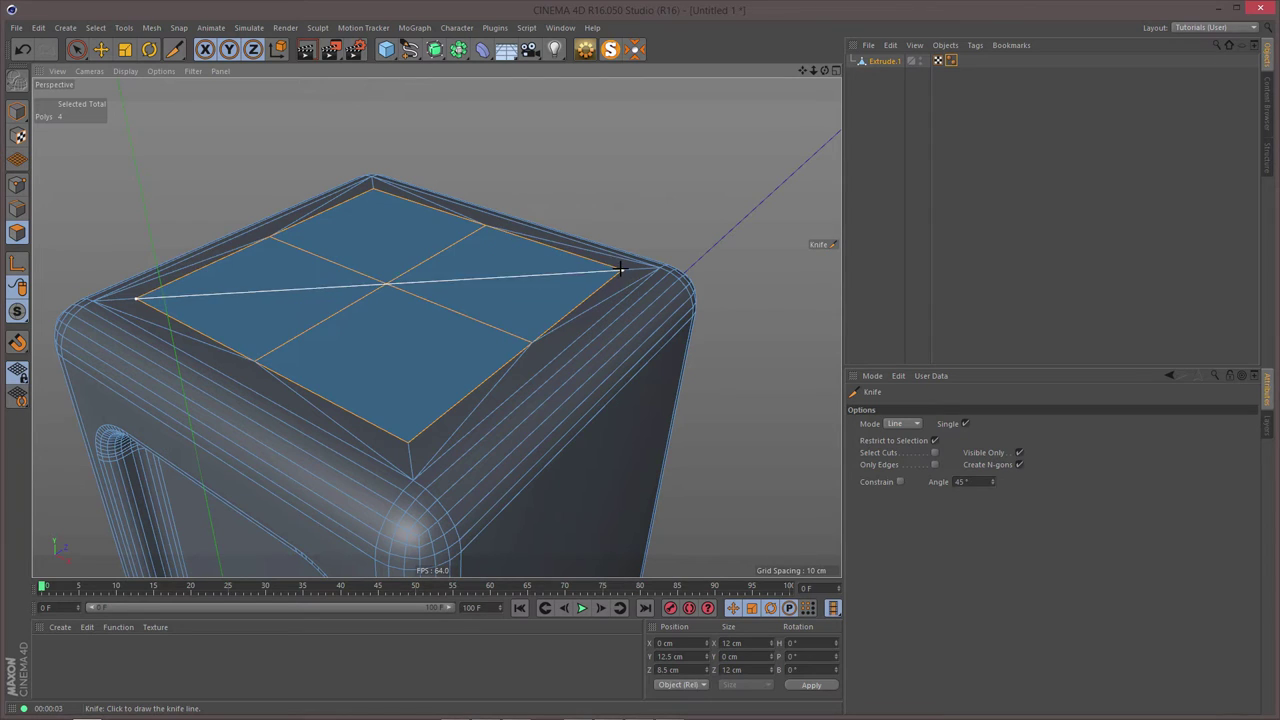
pyautogui.click(373, 187)
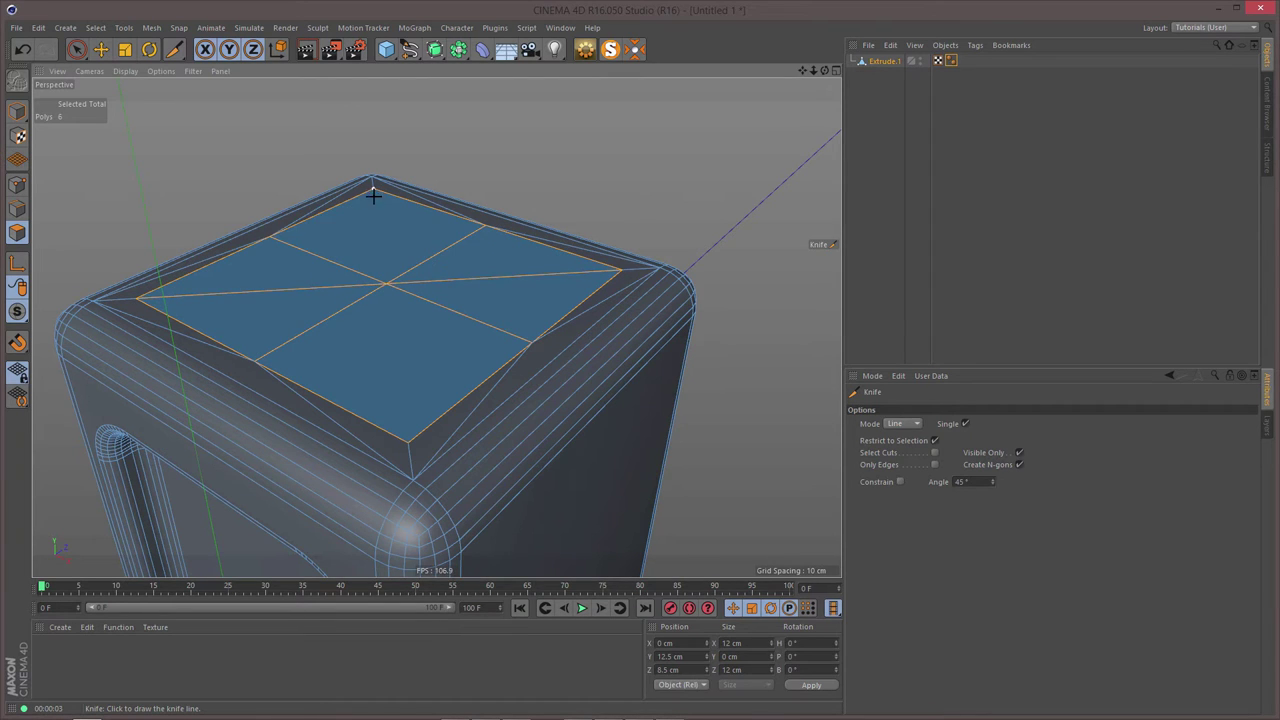
pyautogui.click(407, 437)
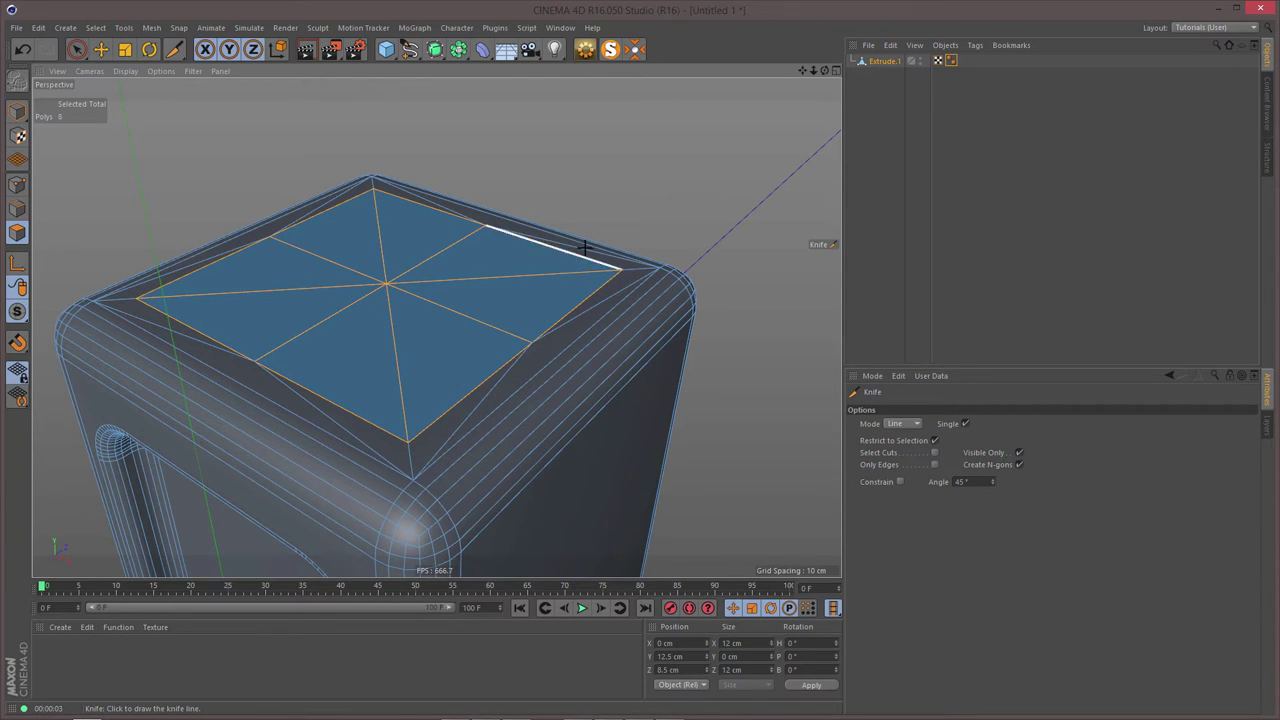
# - Optimize the body mesh in Point mode to merge the duplicate points left by the cuts
pyautogui.click(18, 185)
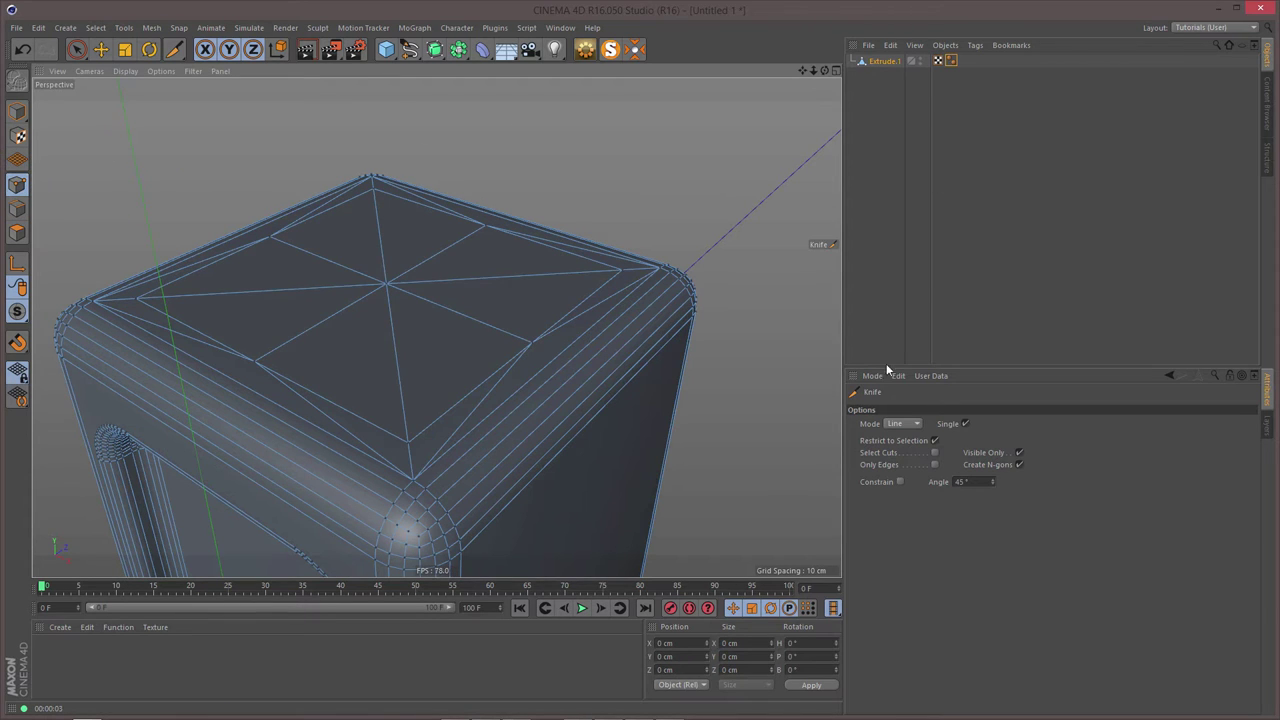
pyautogui.click(77, 50)
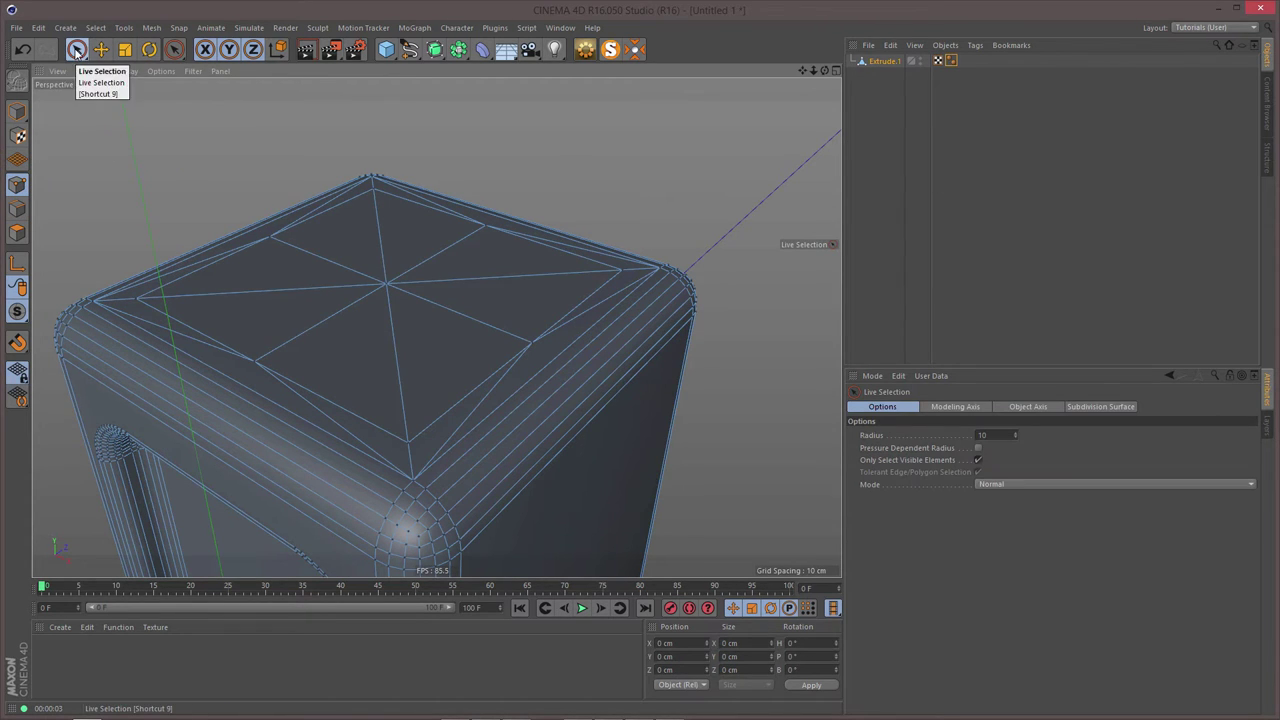
pyautogui.rightClick(136, 131)
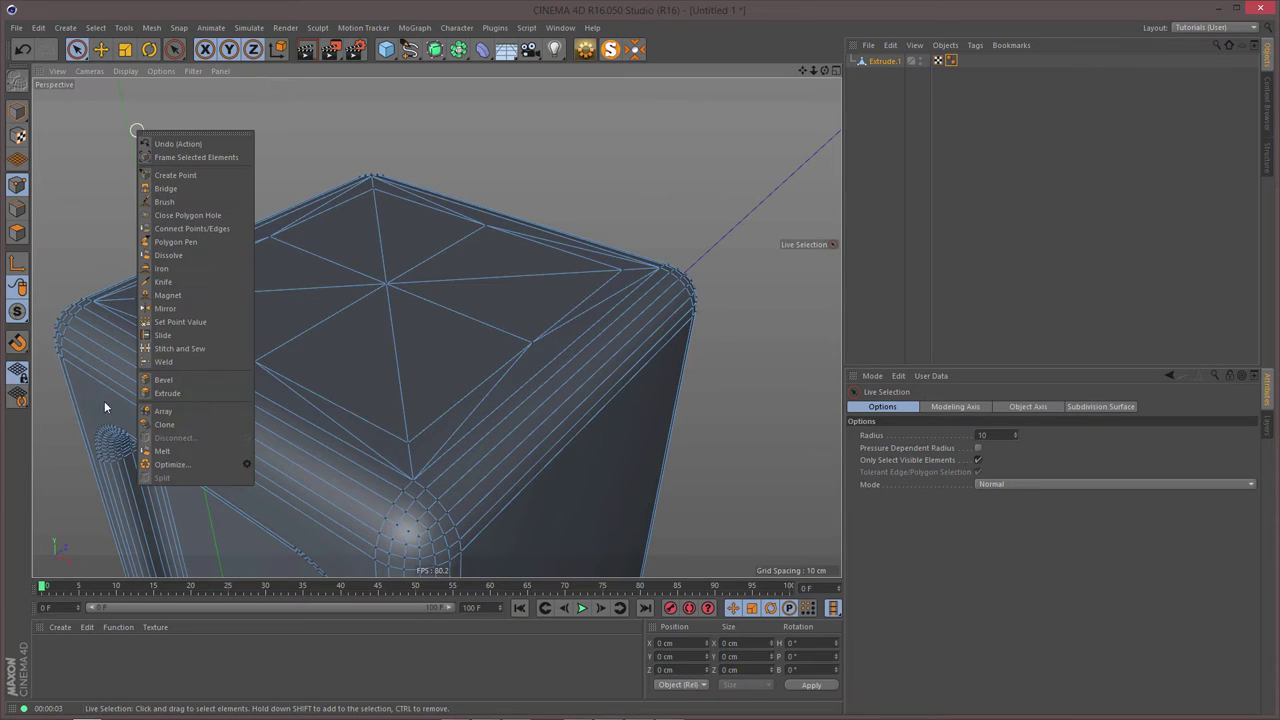
pyautogui.click(172, 465)
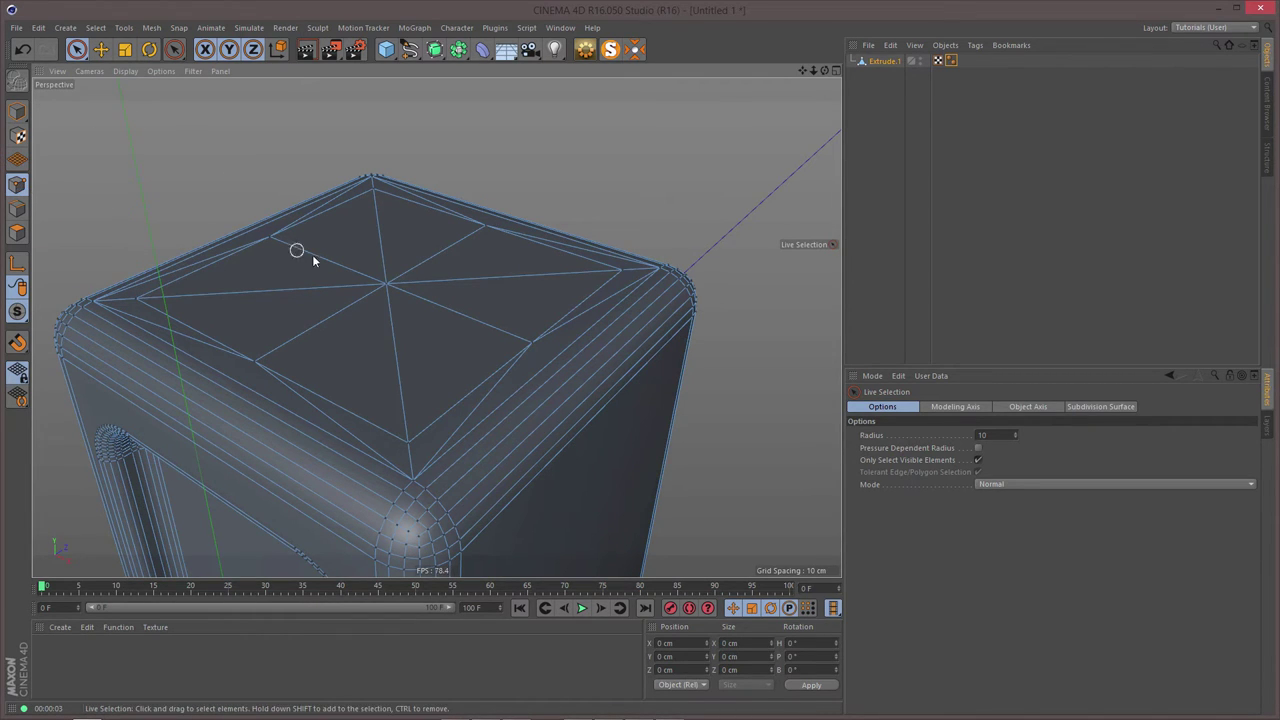
# - Bevel the centre point of the top face with a 3 cm offset and 0 subdivisions
pyautogui.click(386, 283)
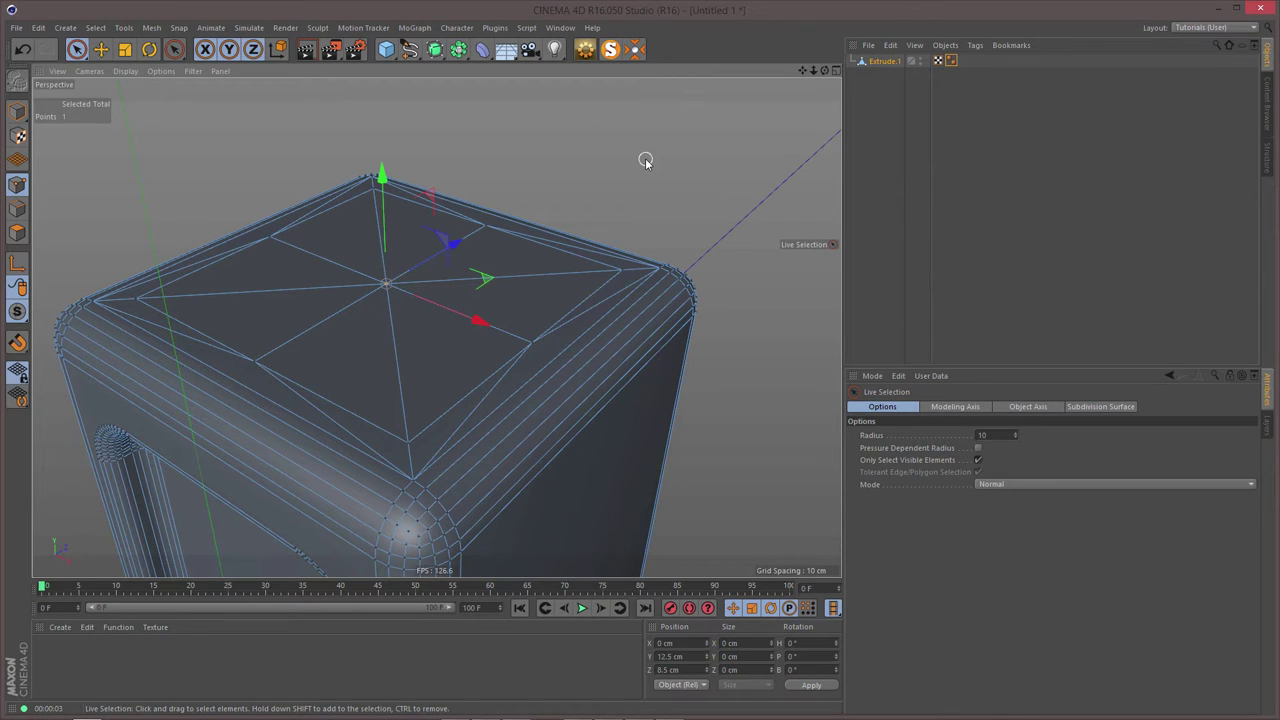
pyautogui.press('m')
pyautogui.press('s')
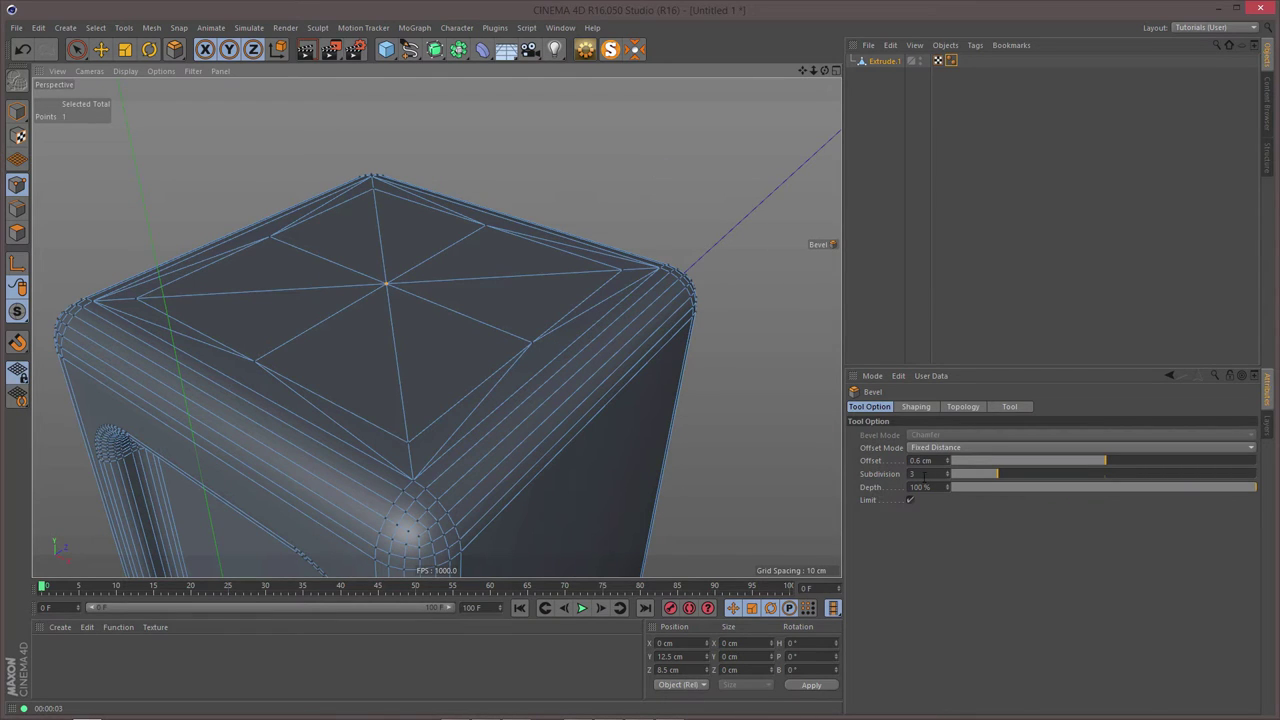
pyautogui.doubleClick(912, 474)
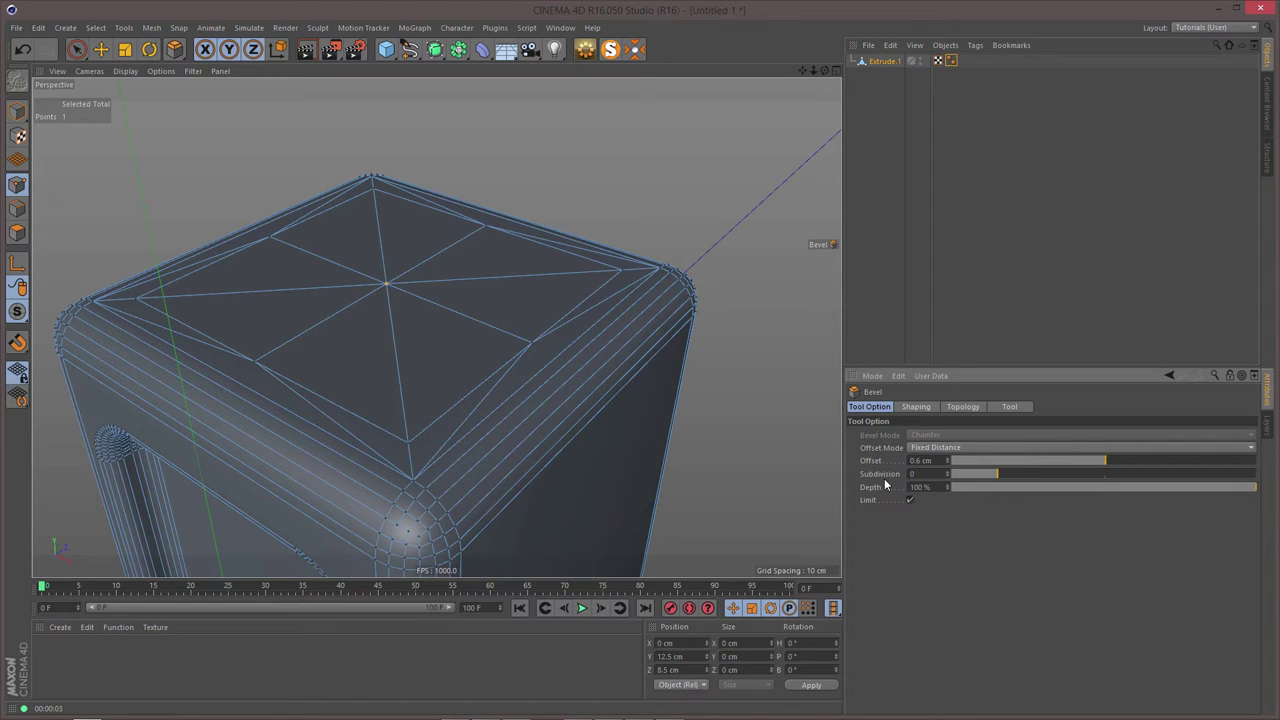
pyautogui.moveTo(936, 461); pyautogui.dragTo(890, 462)
pyautogui.write('3')
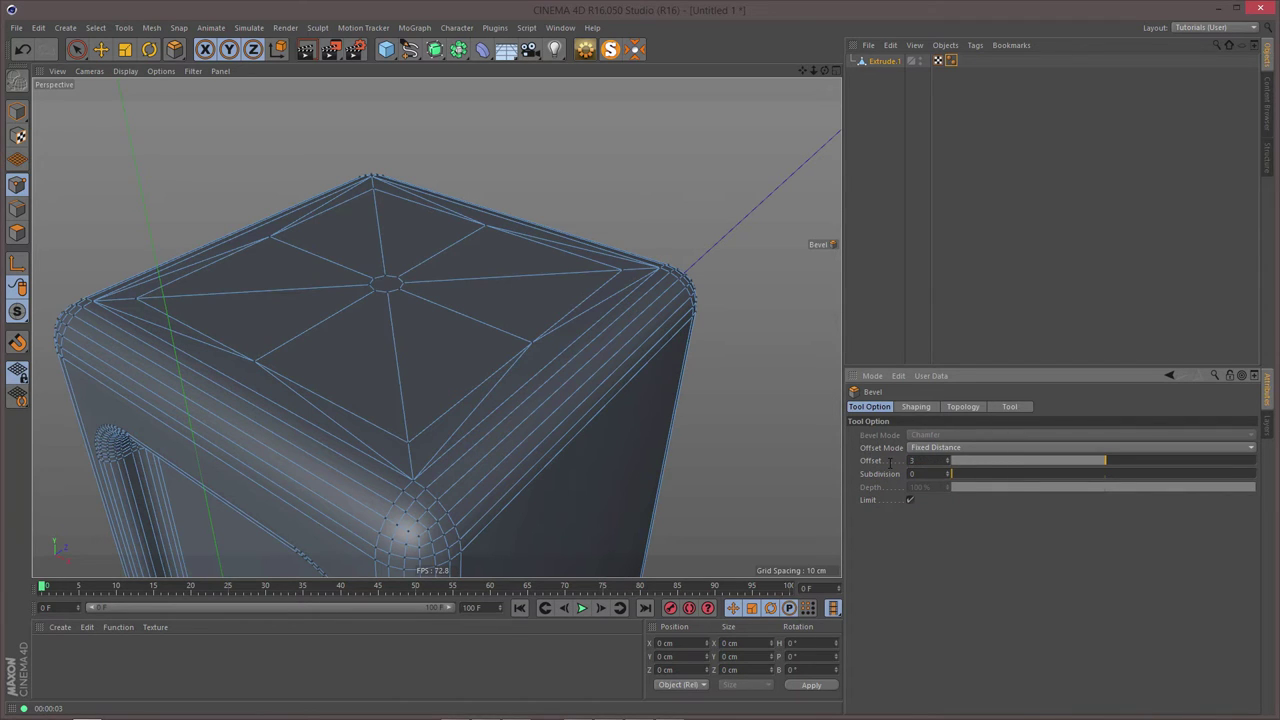
pyautogui.press('Return')
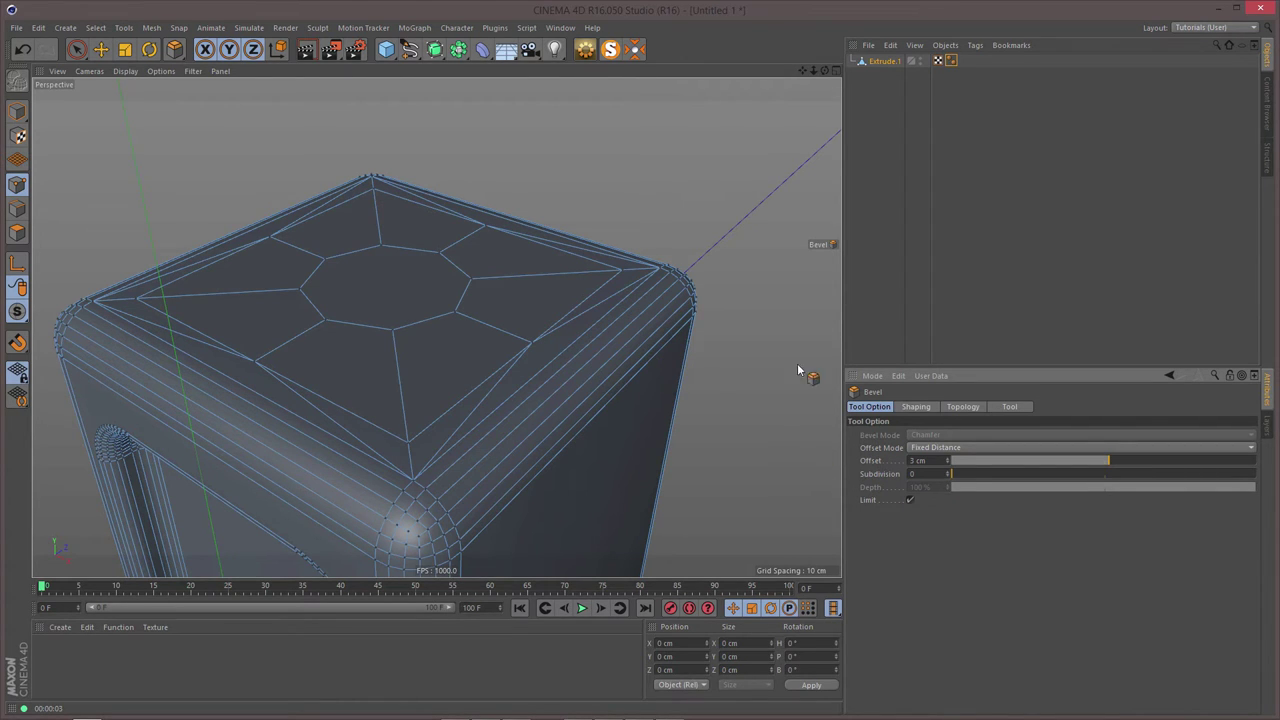
# - Inset the central octagonal face by 0.3 cm with Extrude Inner, and delete the inner polygons to open the neck hole
pyautogui.click(16, 234)
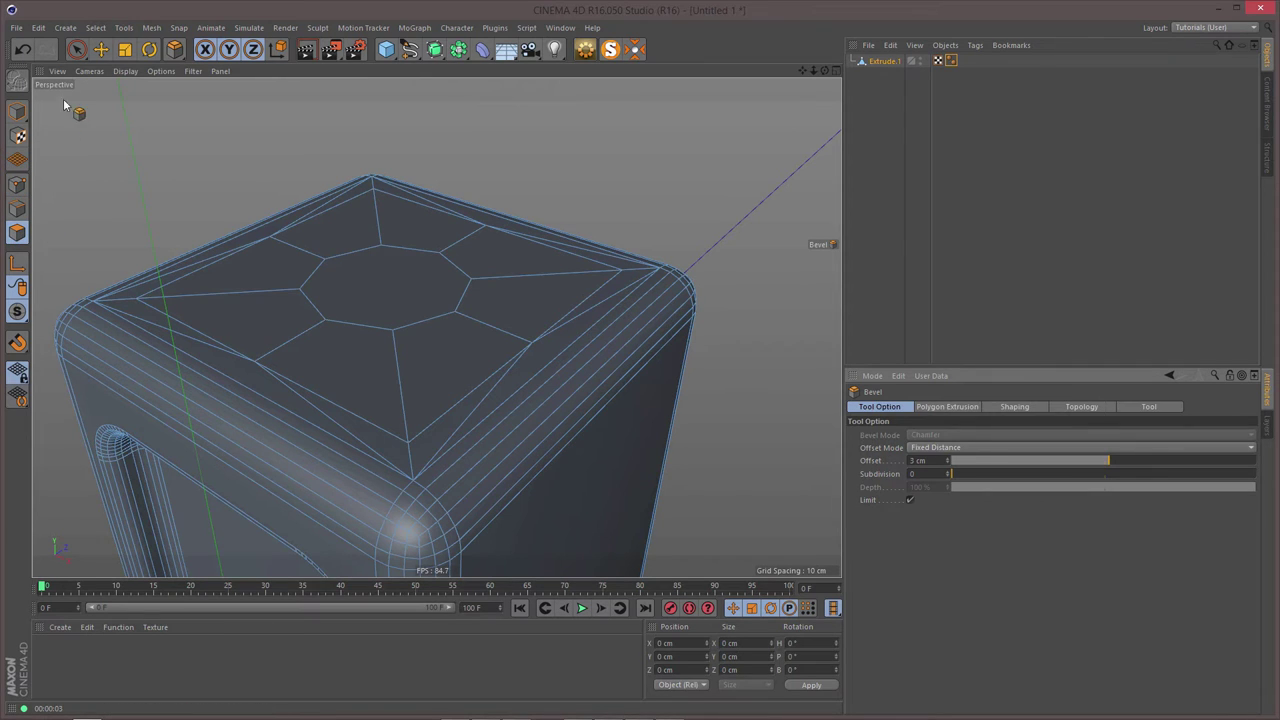
pyautogui.click(76, 49)
pyautogui.click(385, 278)
pyautogui.click(385, 287)
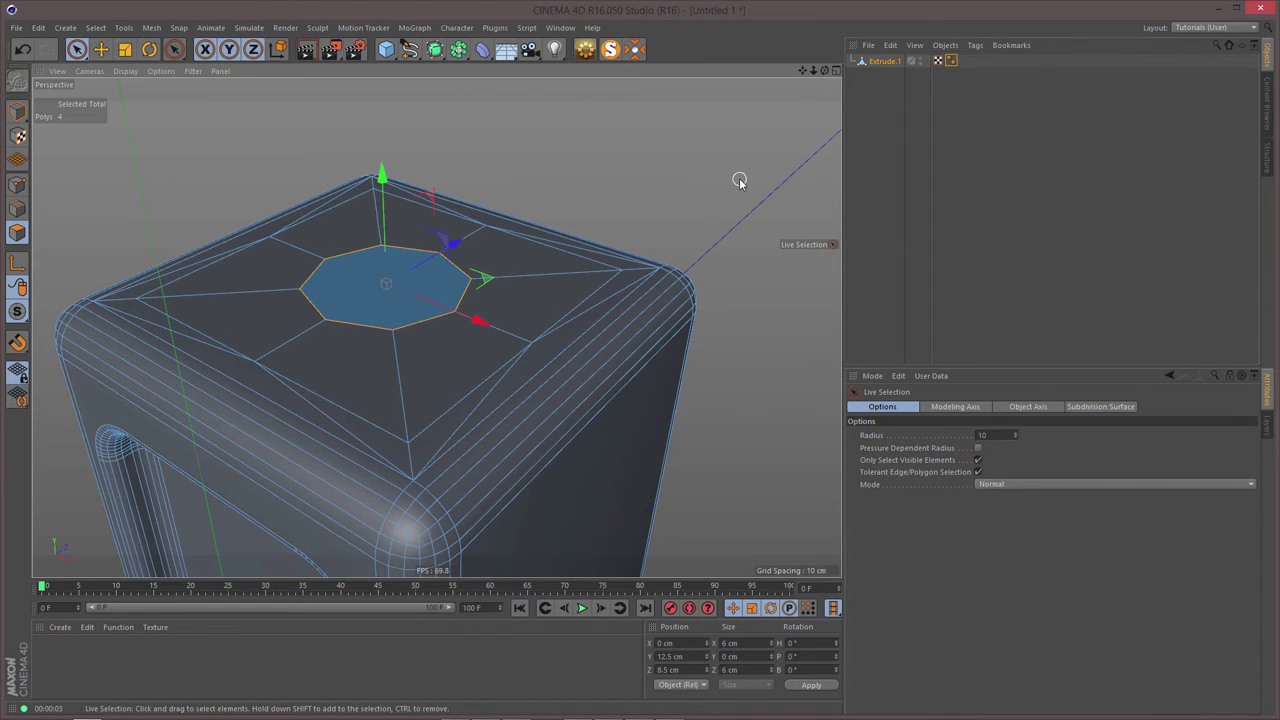
pyautogui.press('i')
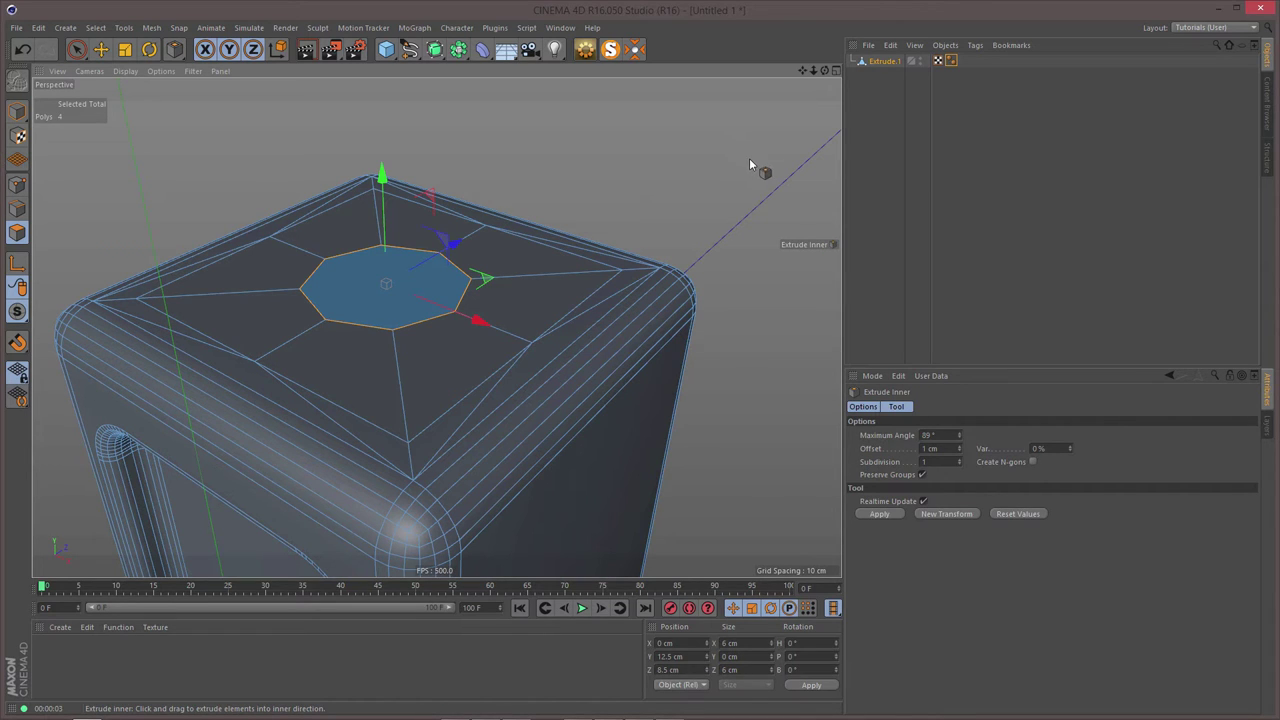
pyautogui.moveTo(750, 160); pyautogui.dragTo(762, 160)
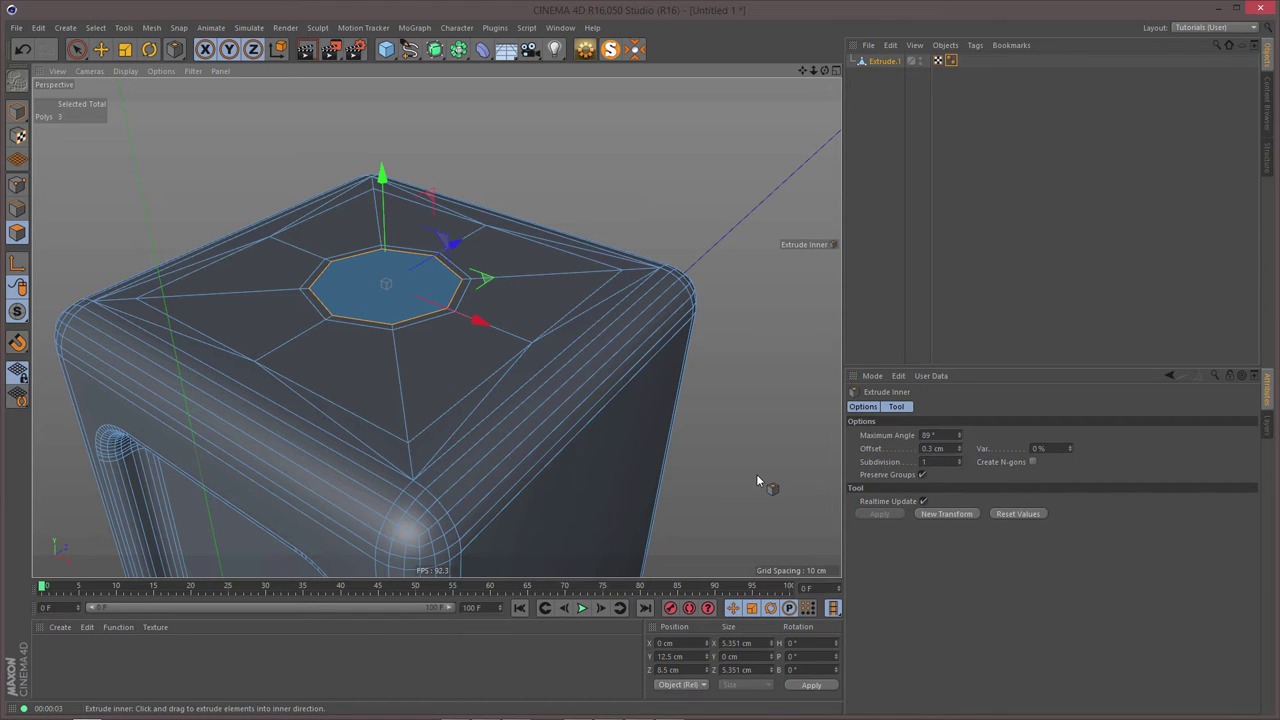
pyautogui.press('Delete')
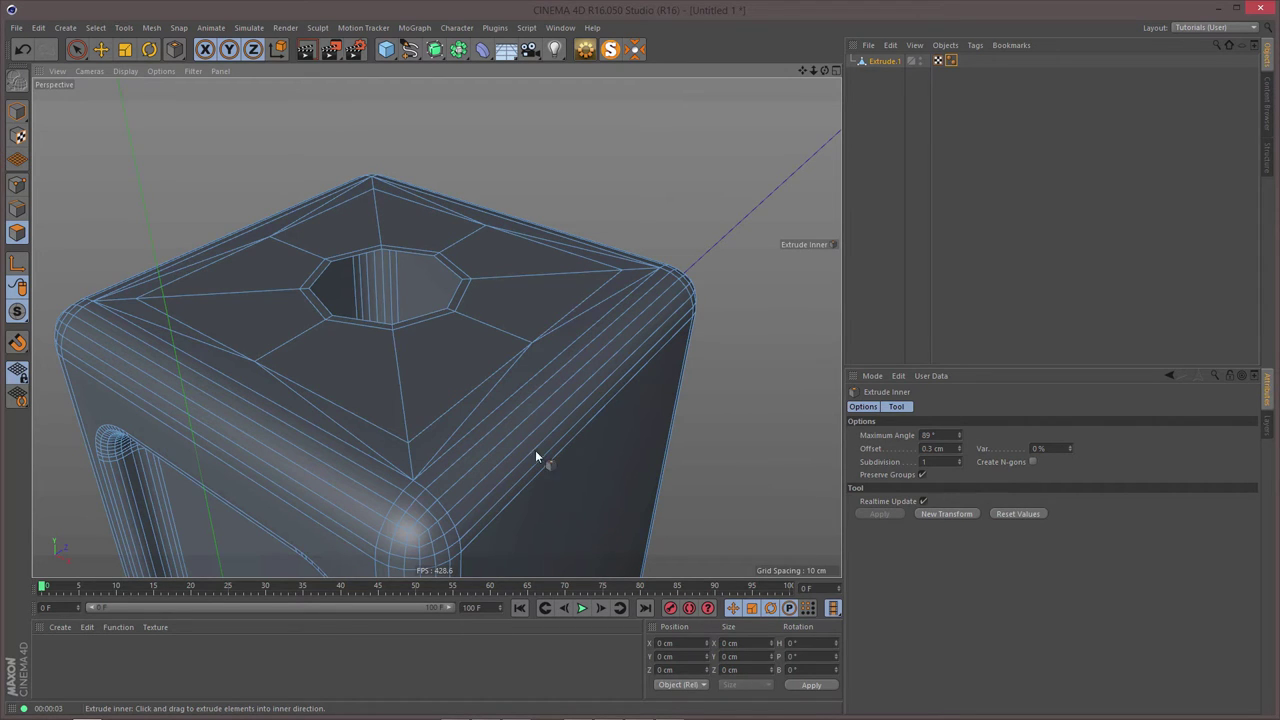
# - Select only the inner edge loop of the octagonal neck hole with Loop Selection in Edge mode
pyautogui.click(17, 208)
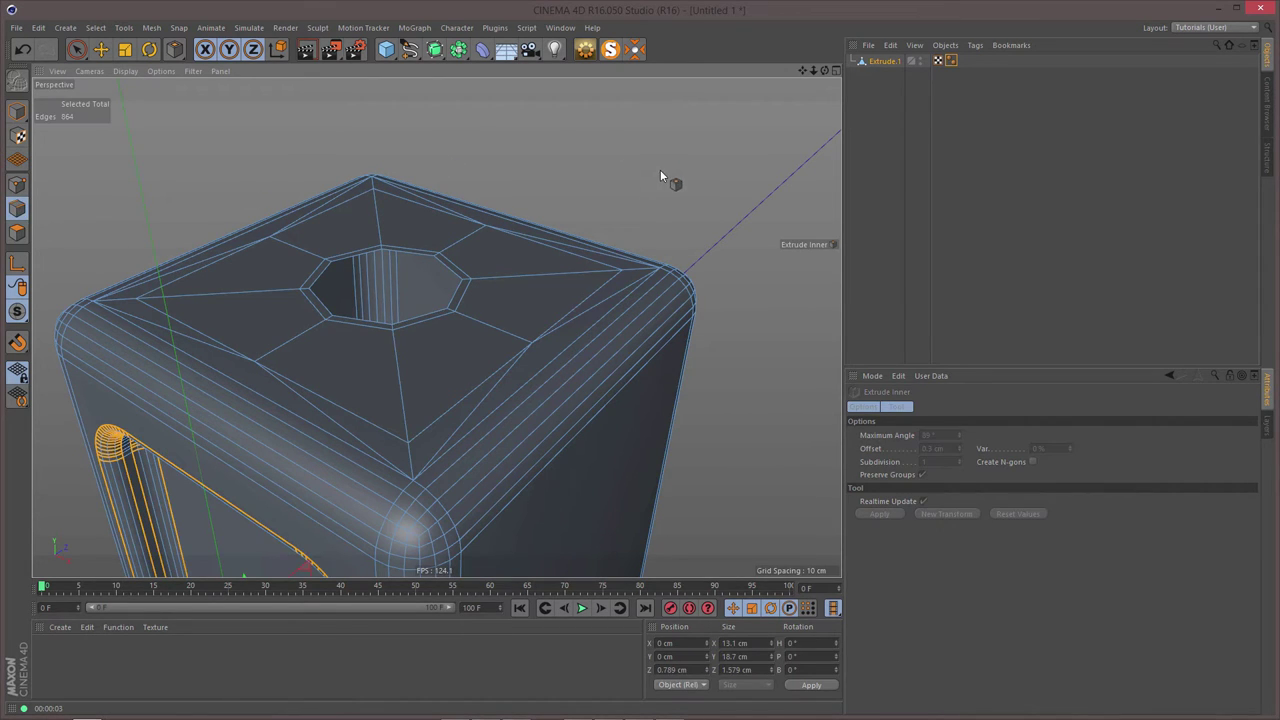
pyautogui.press('u')
pyautogui.press('l')
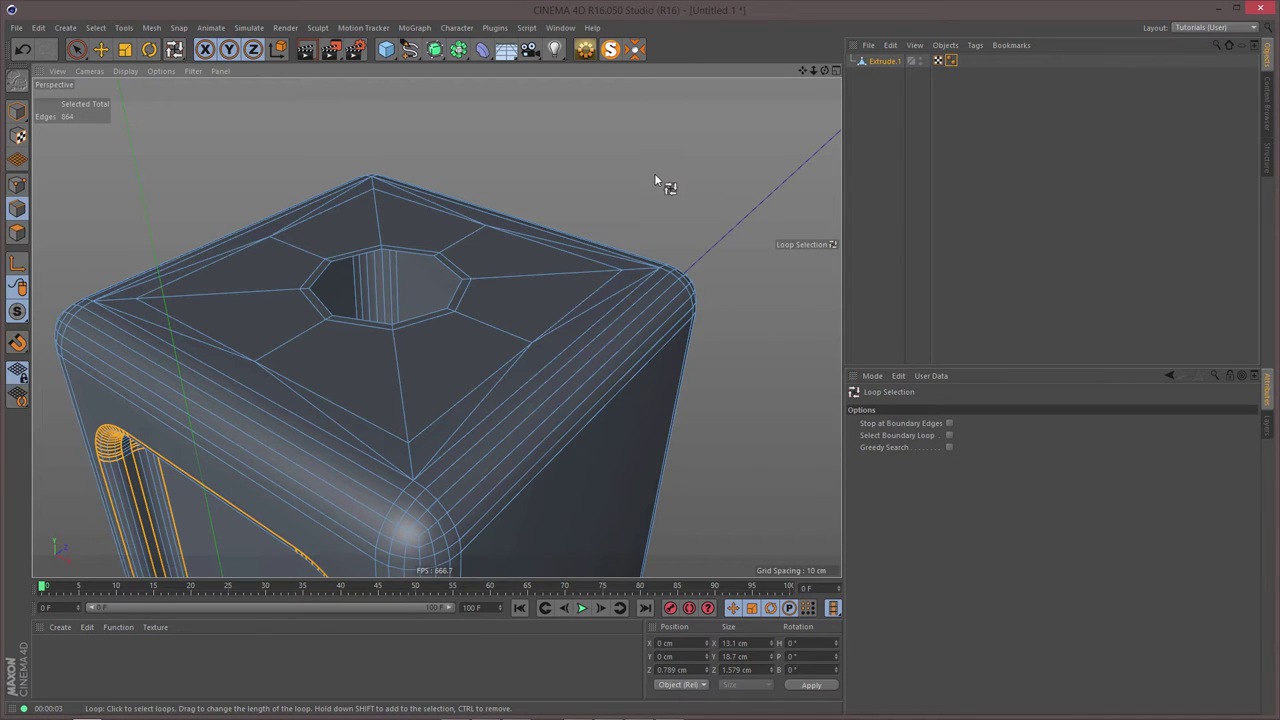
pyautogui.click(455, 277)
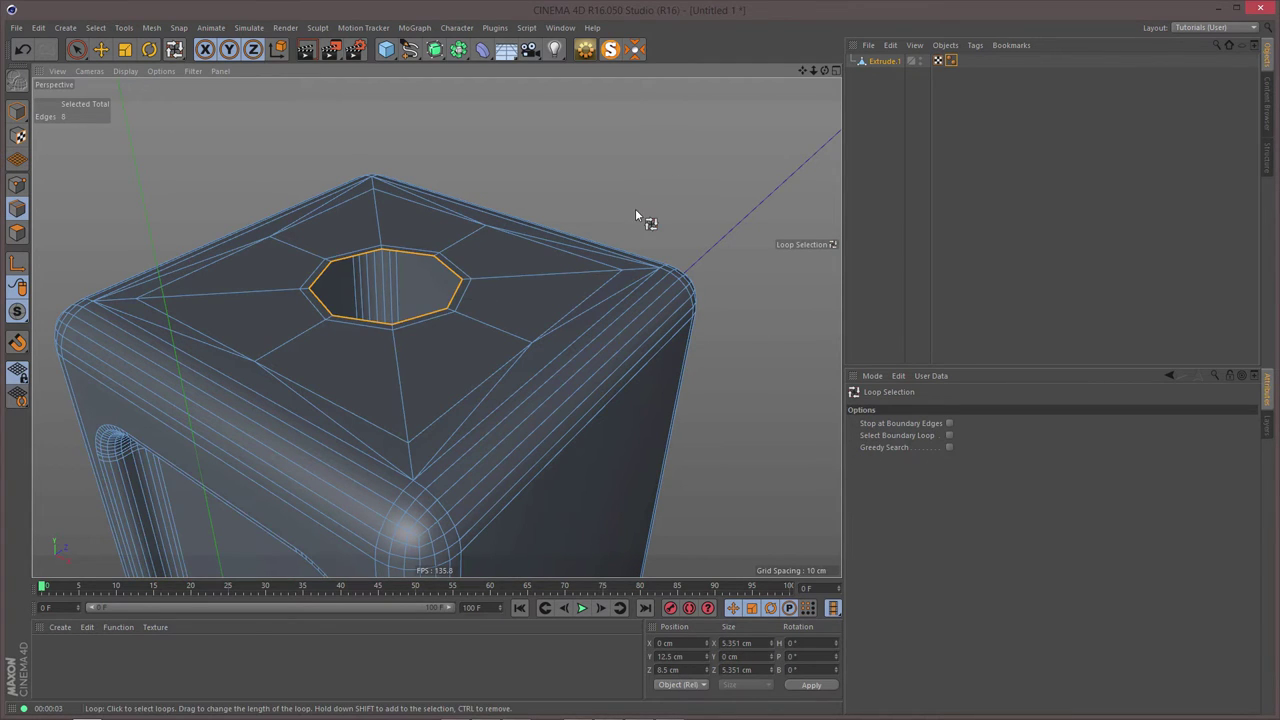
# - Extrude the selected hole edge loop upward by about 0.3 cm using the Move tool
pyautogui.click(101, 50)
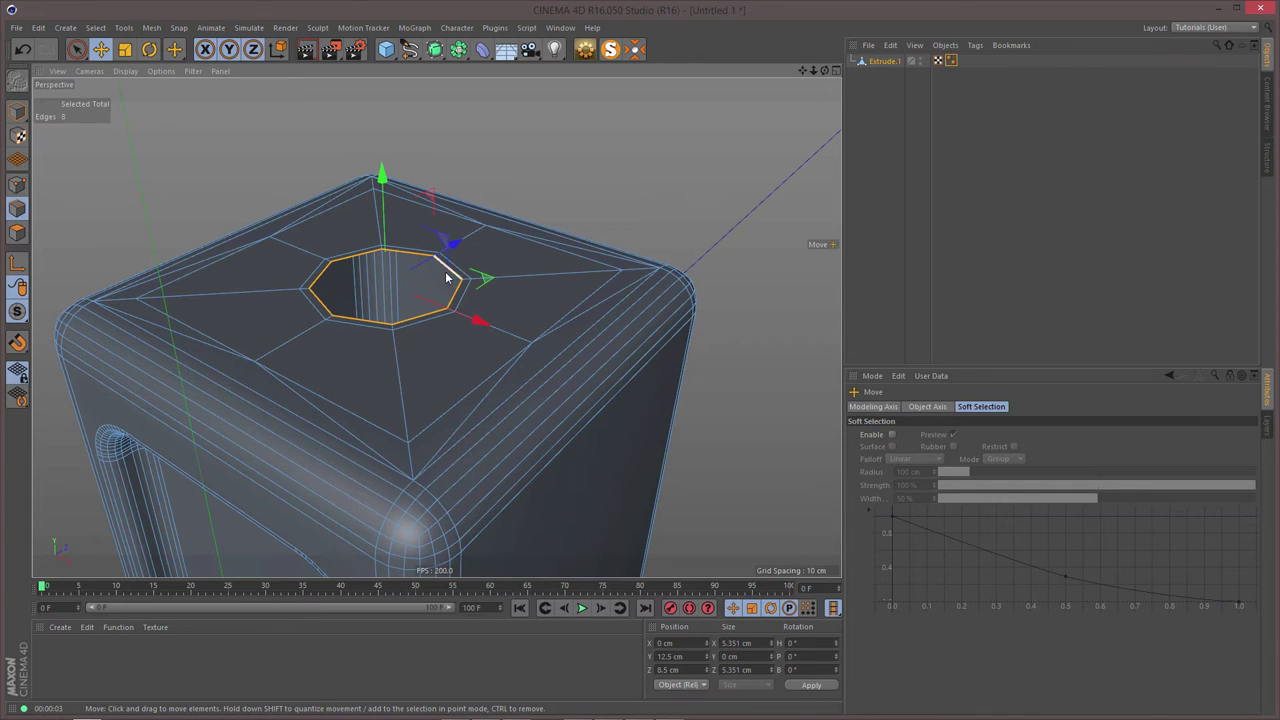
pyautogui.keyDown('alt'); pyautogui.moveTo(478, 285); pyautogui.dragTo(494, 294); pyautogui.keyUp('alt')
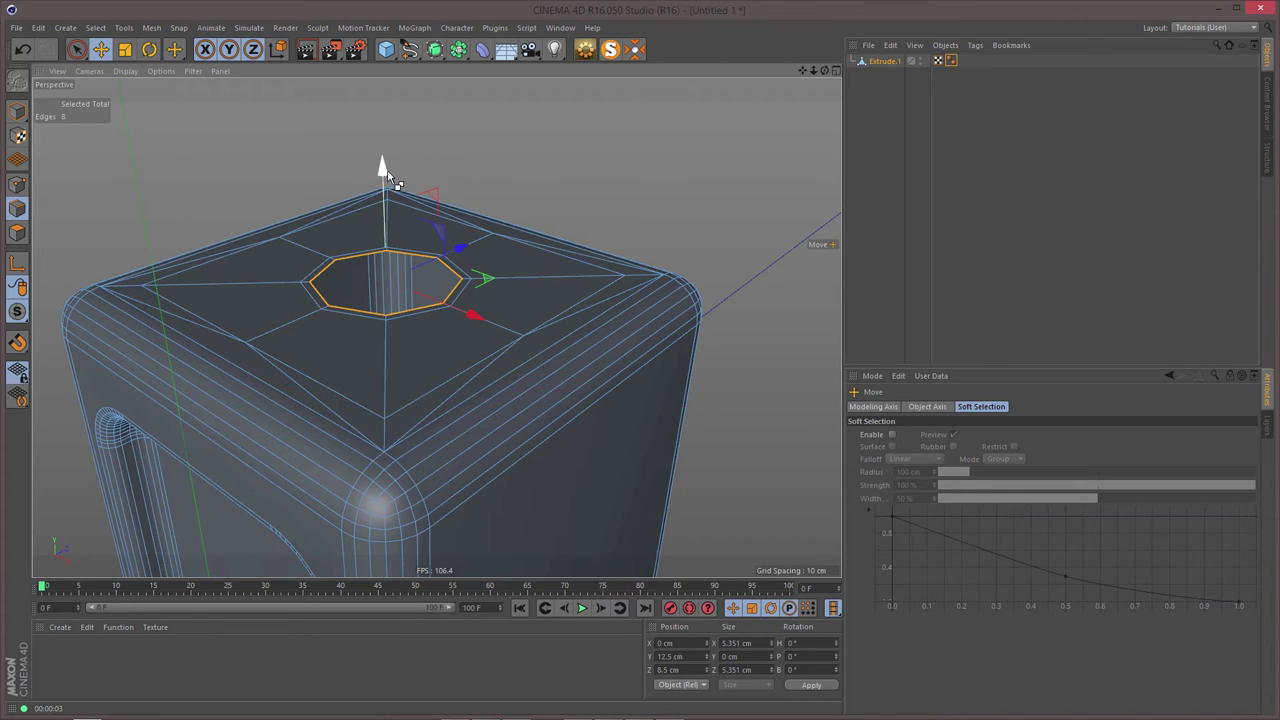
pyautogui.moveTo(383, 172); pyautogui.dragTo(380, 163)
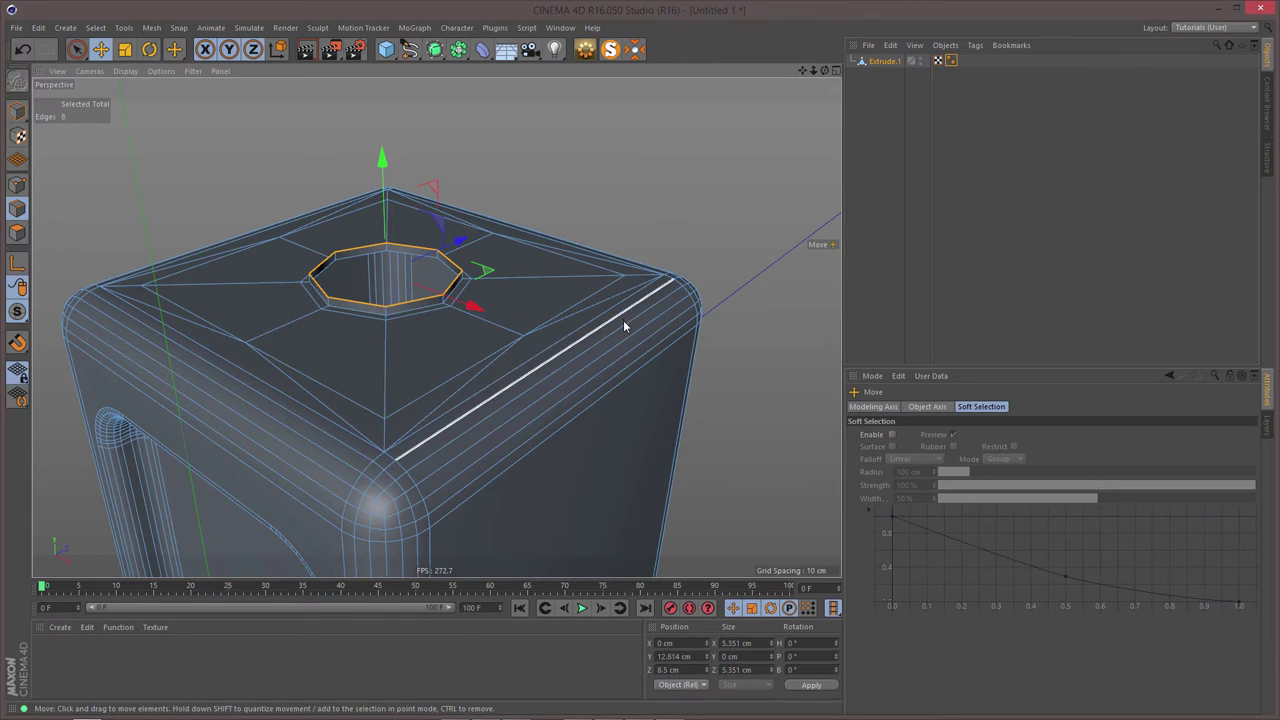
pyautogui.middleClick(631, 346)
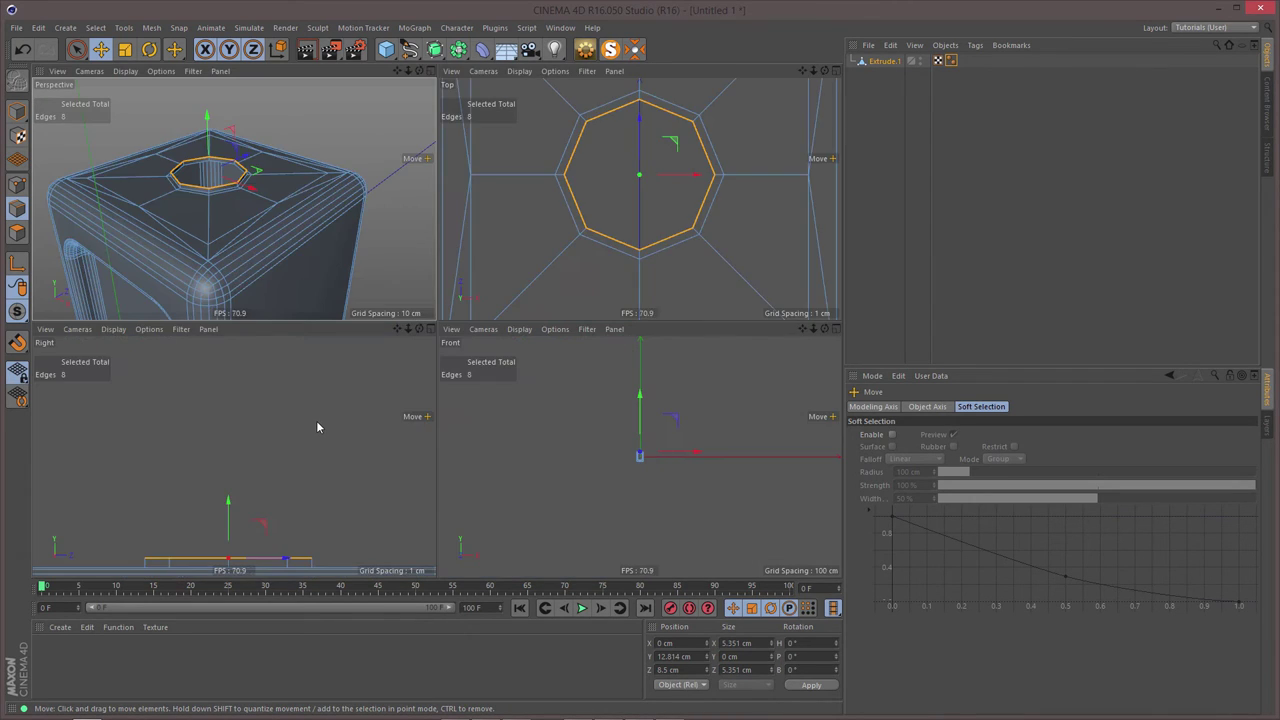
pyautogui.middleClick(316, 420)
pyautogui.keyDown('alt'); pyautogui.moveTo(379, 450); pyautogui.dragTo(381, 371, button='middle'); pyautogui.keyUp('alt')
pyautogui.keyDown('alt'); pyautogui.moveTo(381, 371); pyautogui.dragTo(262, 408, button='right'); pyautogui.keyUp('alt')
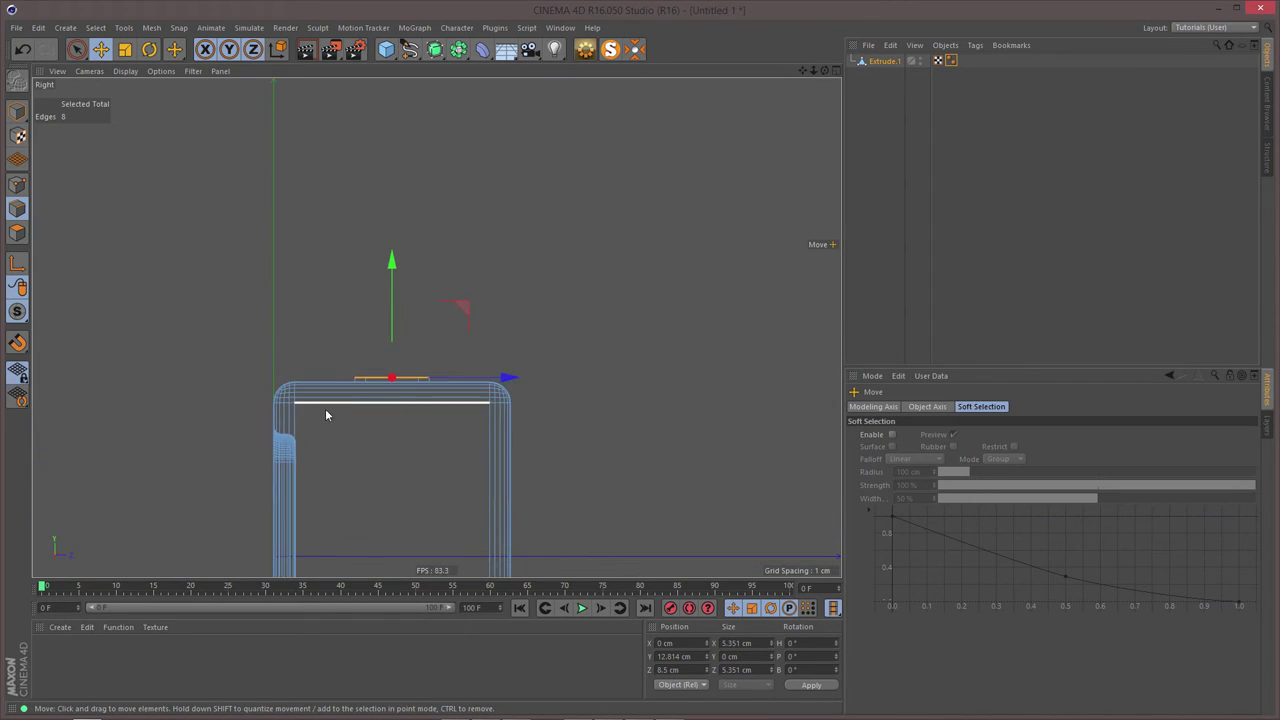
pyautogui.keyDown('alt'); pyautogui.moveTo(369, 385); pyautogui.dragTo(360, 405, button='middle'); pyautogui.keyUp('alt')
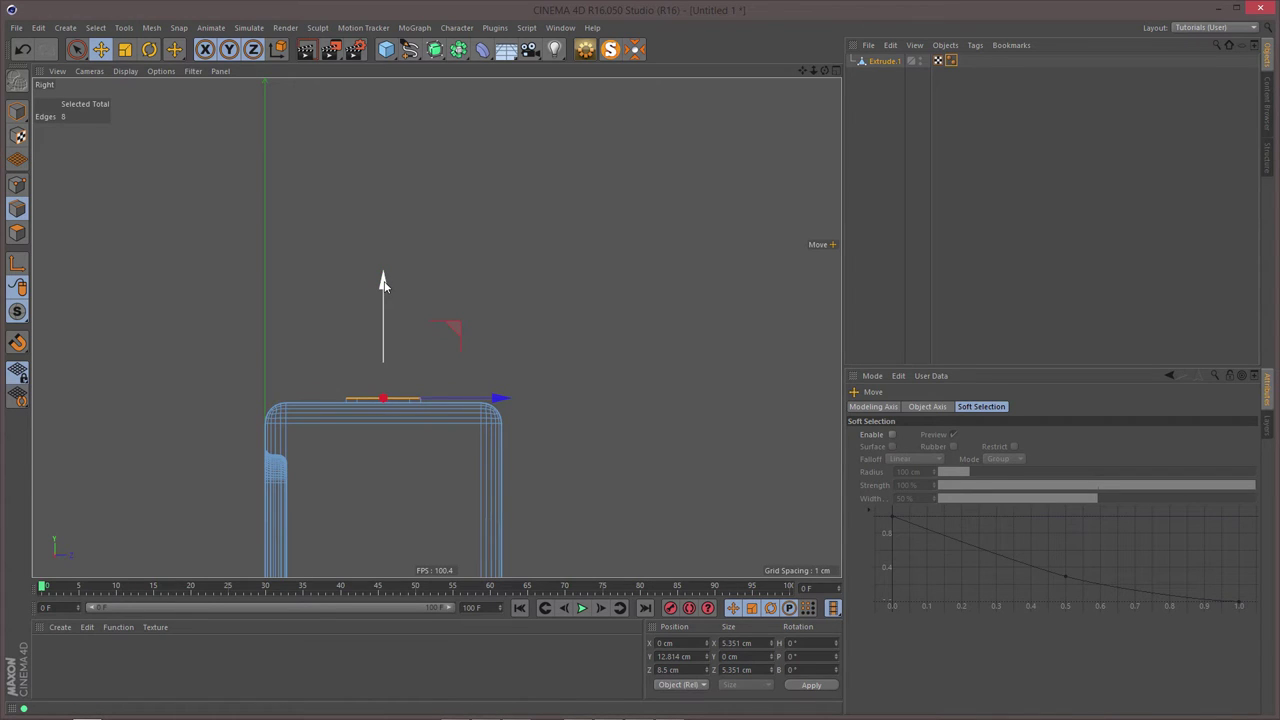
pyautogui.moveTo(383, 283); pyautogui.dragTo(401, 215)
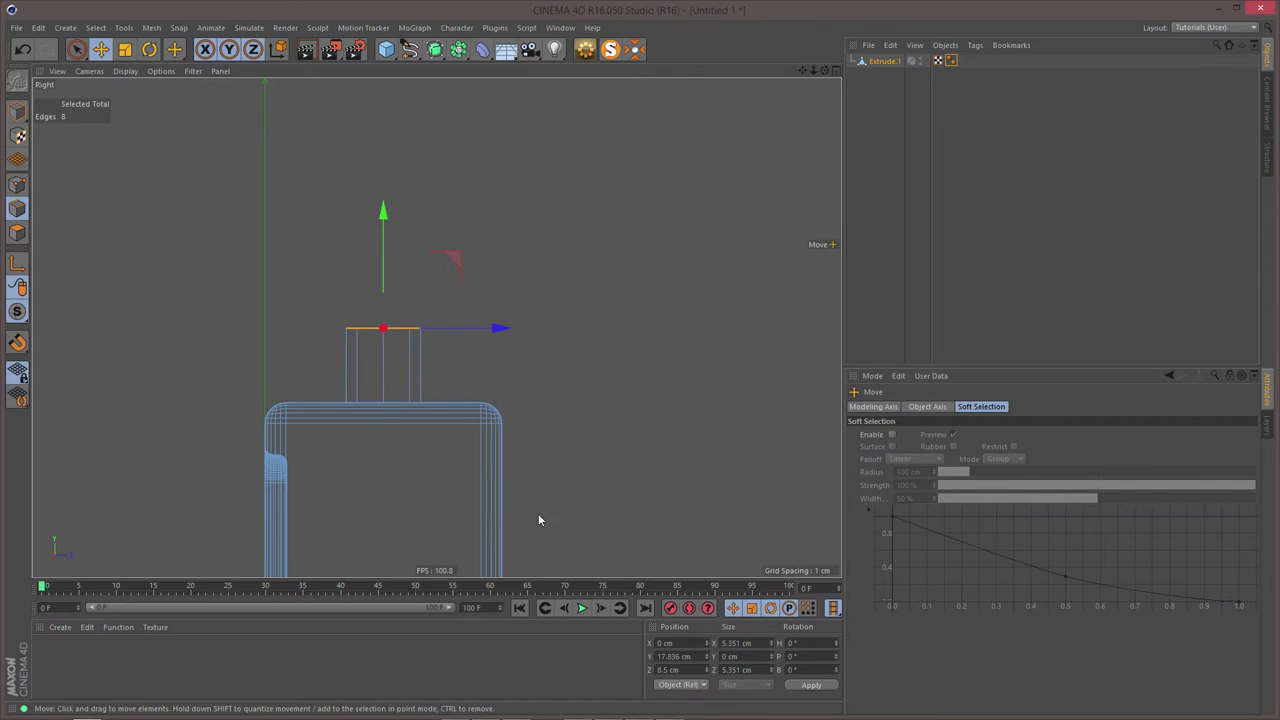
pyautogui.click(694, 656)
pyautogui.write('15')
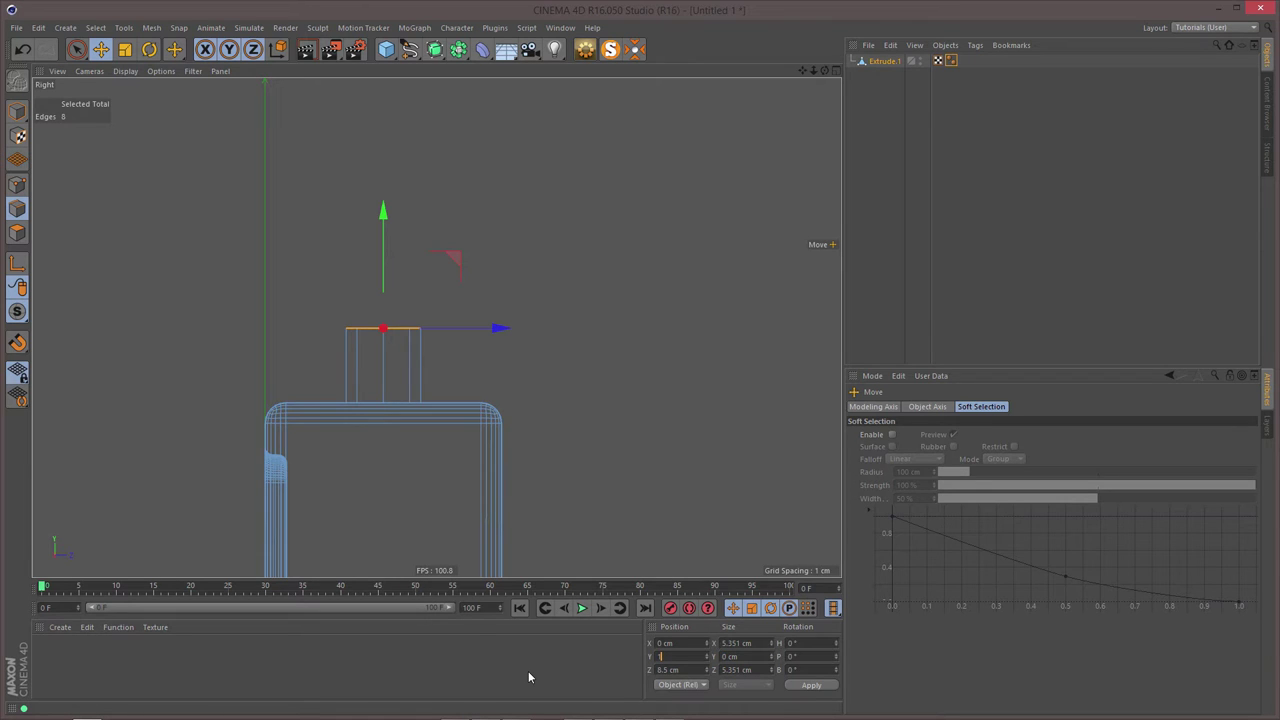
pyautogui.write('9')
pyautogui.press('Return')
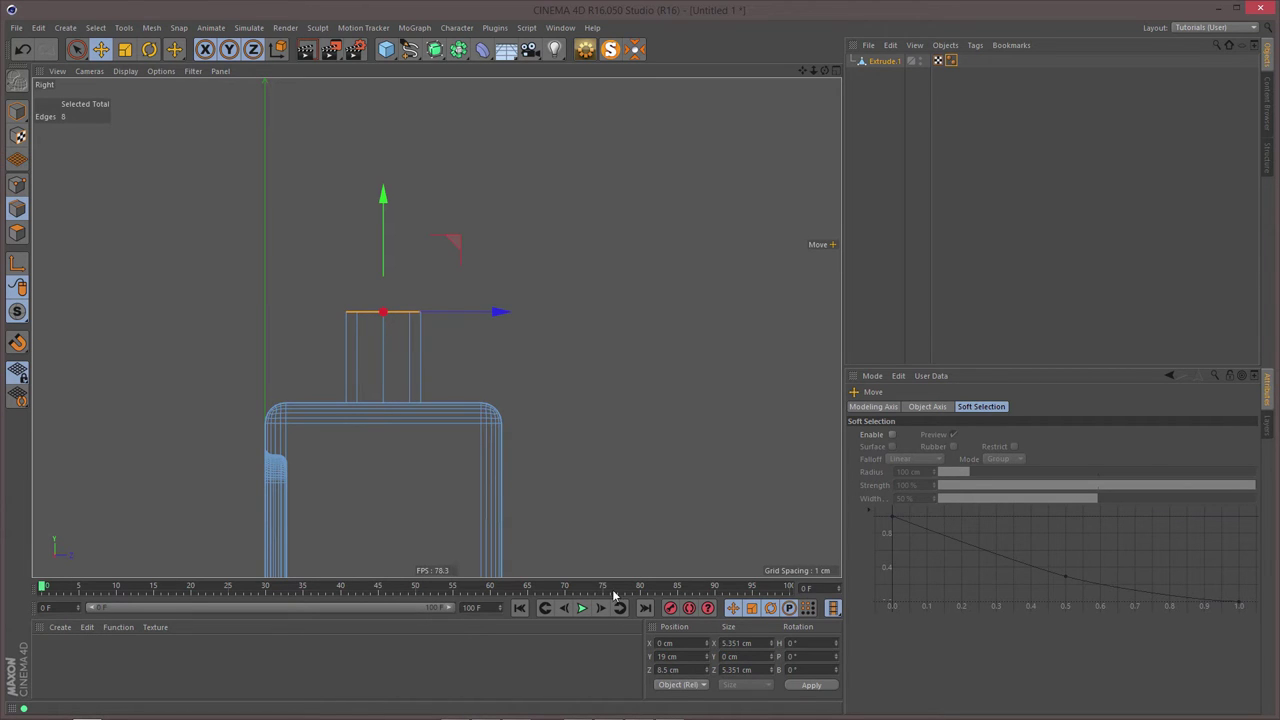
pyautogui.middleClick(590, 362)
pyautogui.middleClick(356, 210)
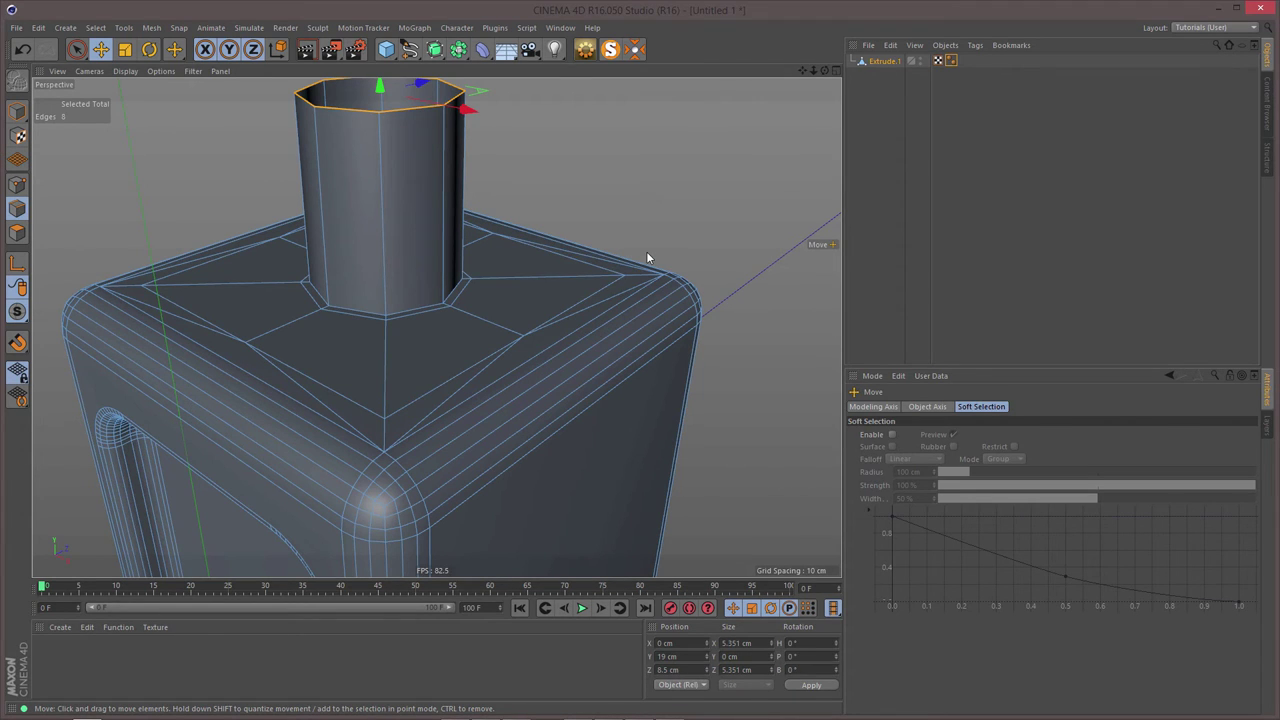
pyautogui.hotkey('ctrl', 'z')
pyautogui.hotkey('ctrl', 'z')
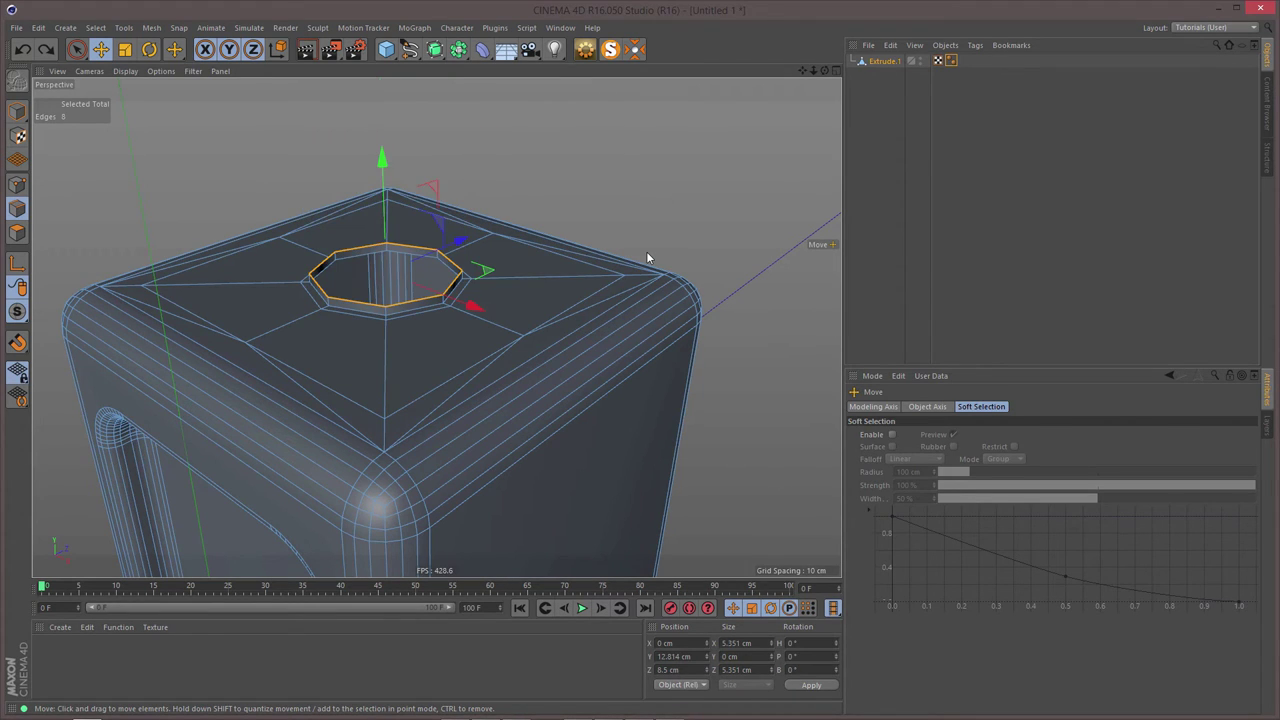
# - Extrude the neck hole's selected edge loop upward from its support edge and set the new loop's Y position to 19 cm
pyautogui.middleClick(432, 402)
pyautogui.middleClick(335, 462)
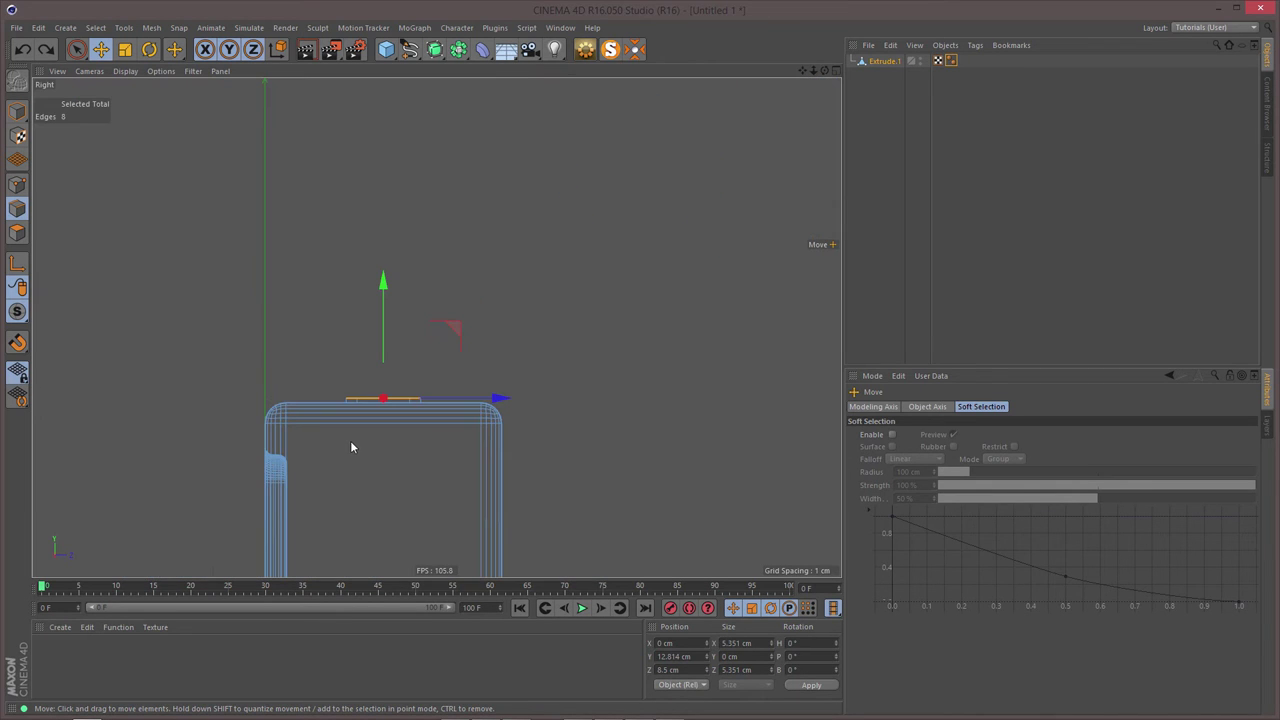
pyautogui.middleClick(352, 444)
pyautogui.middleClick(396, 264)
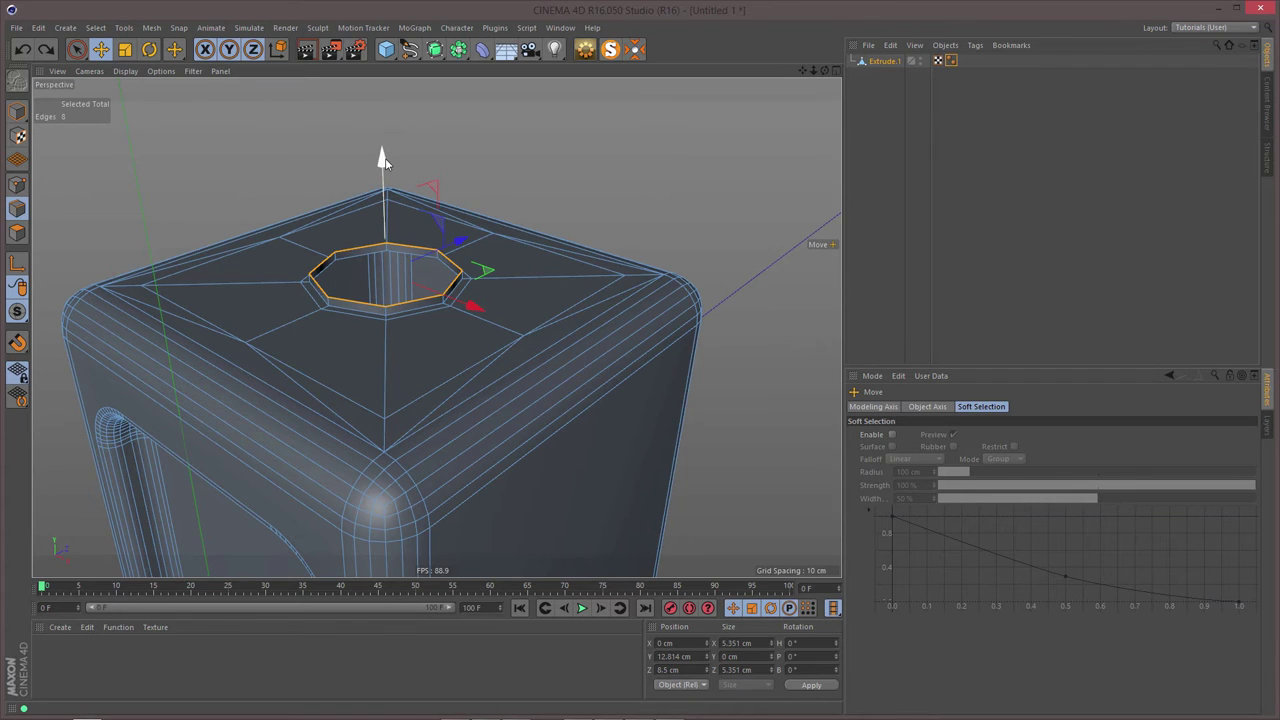
pyautogui.moveTo(385, 160); pyautogui.dragTo(394, 98)
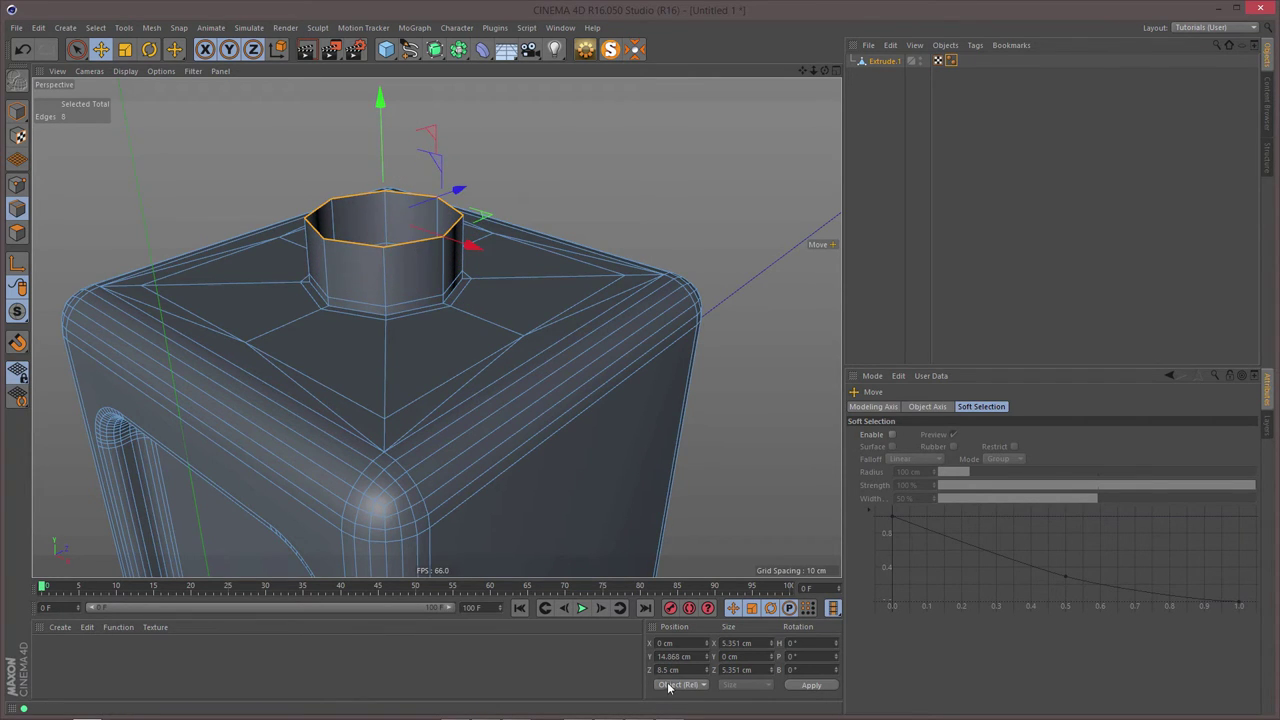
pyautogui.moveTo(691, 670); pyautogui.dragTo(618, 689)
pyautogui.moveTo(693, 656); pyautogui.dragTo(597, 665)
pyautogui.write('15')
pyautogui.write('9')
pyautogui.press('Return')
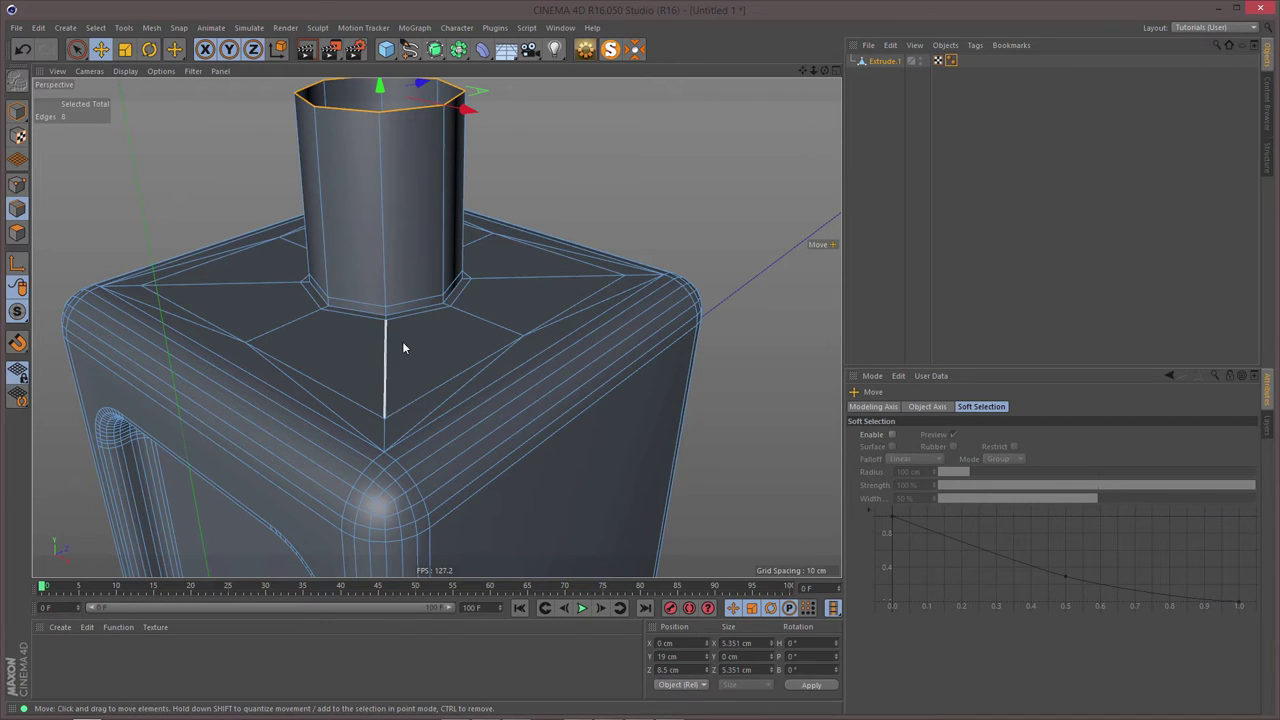
# - Form the bottle's lip by extruding the neck's top edge loop outward to about 7 cm wide and upward by about 1 cm
pyautogui.keyDown('alt'); pyautogui.moveTo(432, 264); pyautogui.dragTo(468, 398); pyautogui.keyUp('alt')
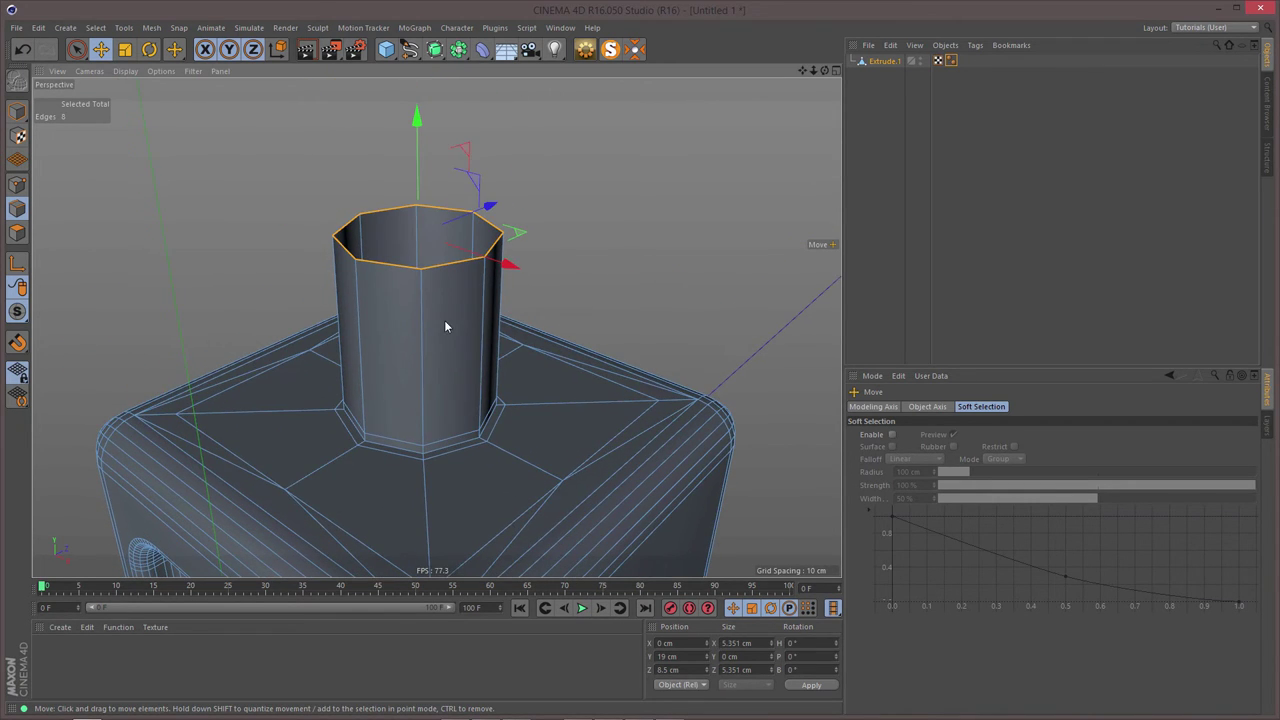
pyautogui.keyDown('alt'); pyautogui.moveTo(446, 322); pyautogui.dragTo(464, 354, button='middle'); pyautogui.keyUp('alt')
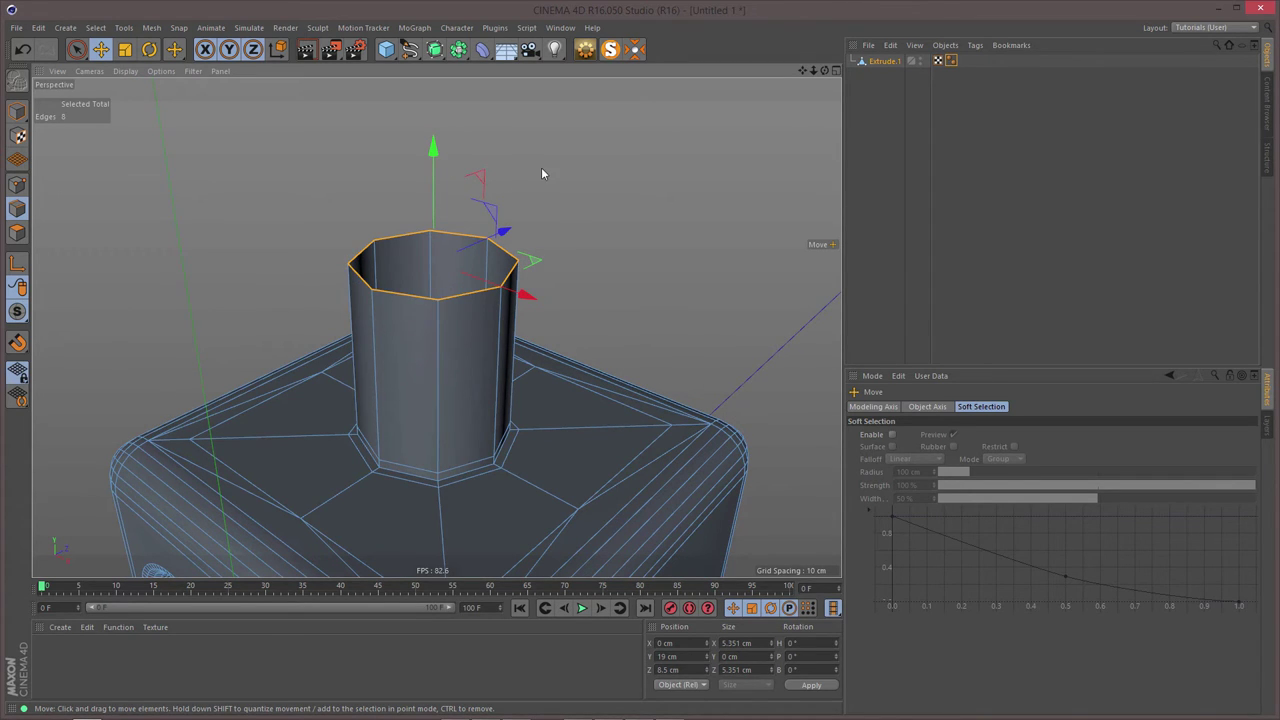
pyautogui.click(126, 52)
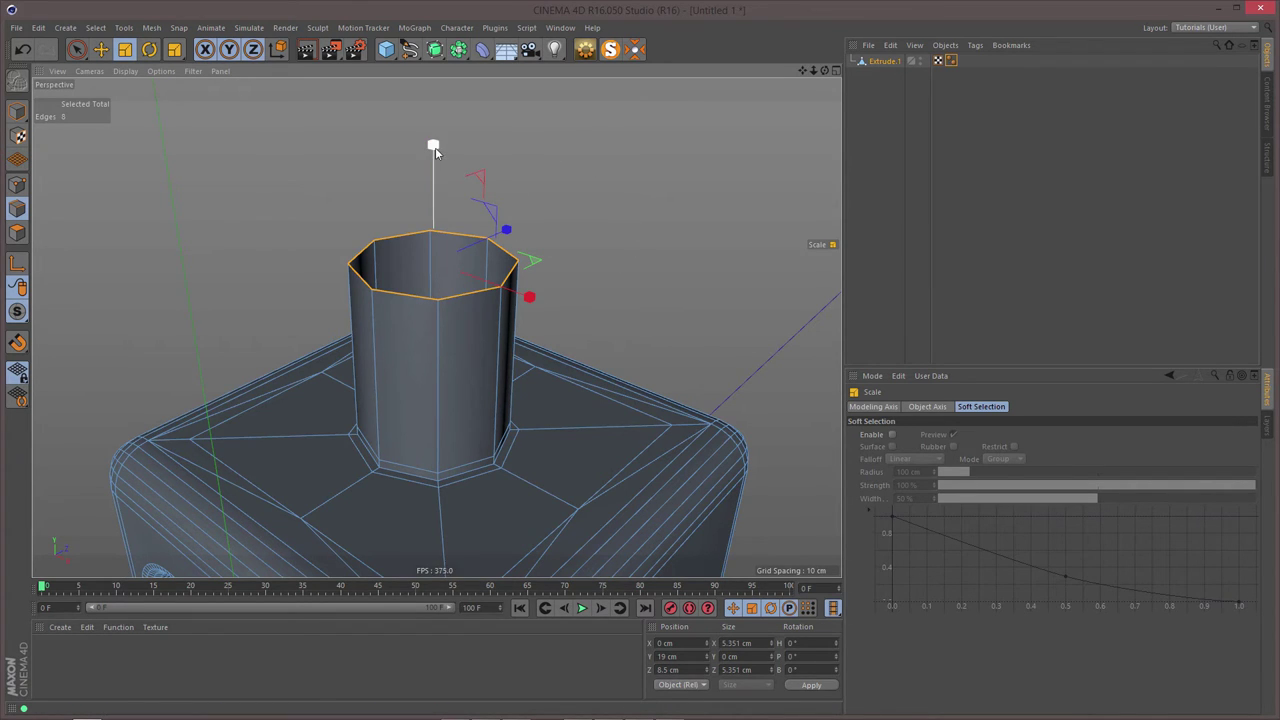
pyautogui.moveTo(435, 147); pyautogui.dragTo(435, 147)
pyautogui.moveTo(436, 148); pyautogui.dragTo(460, 118)
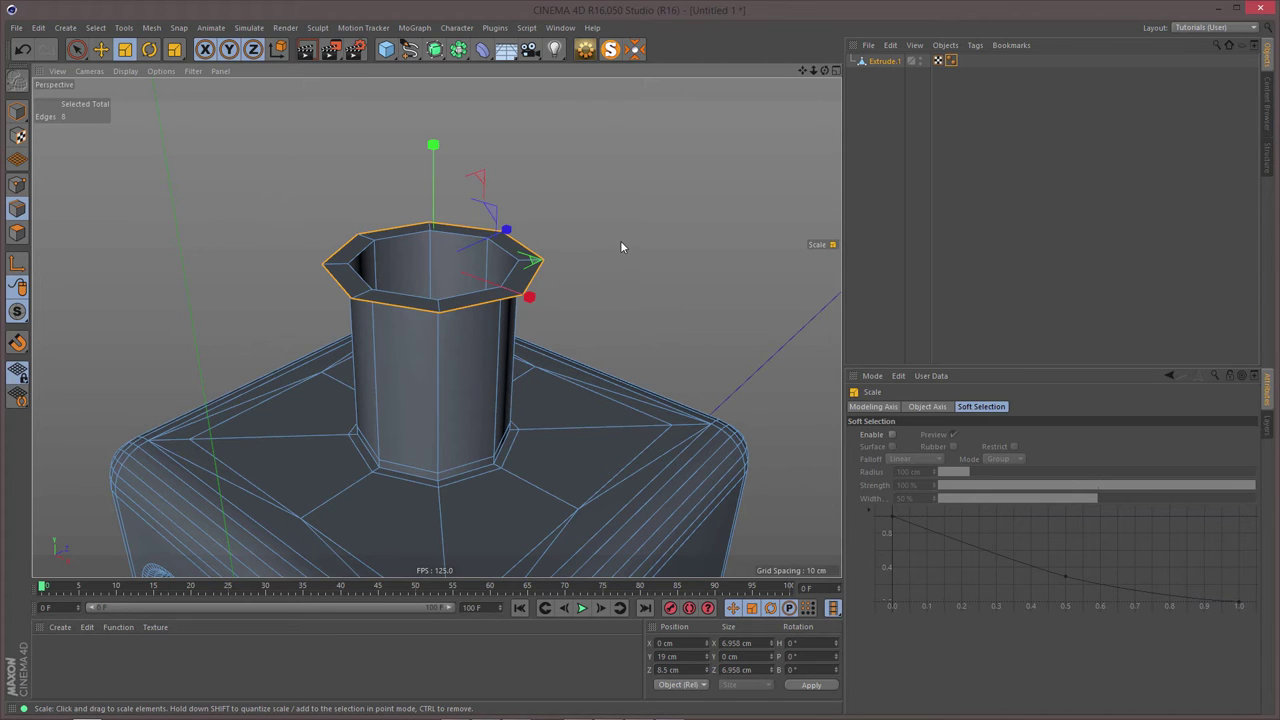
pyautogui.press('e')
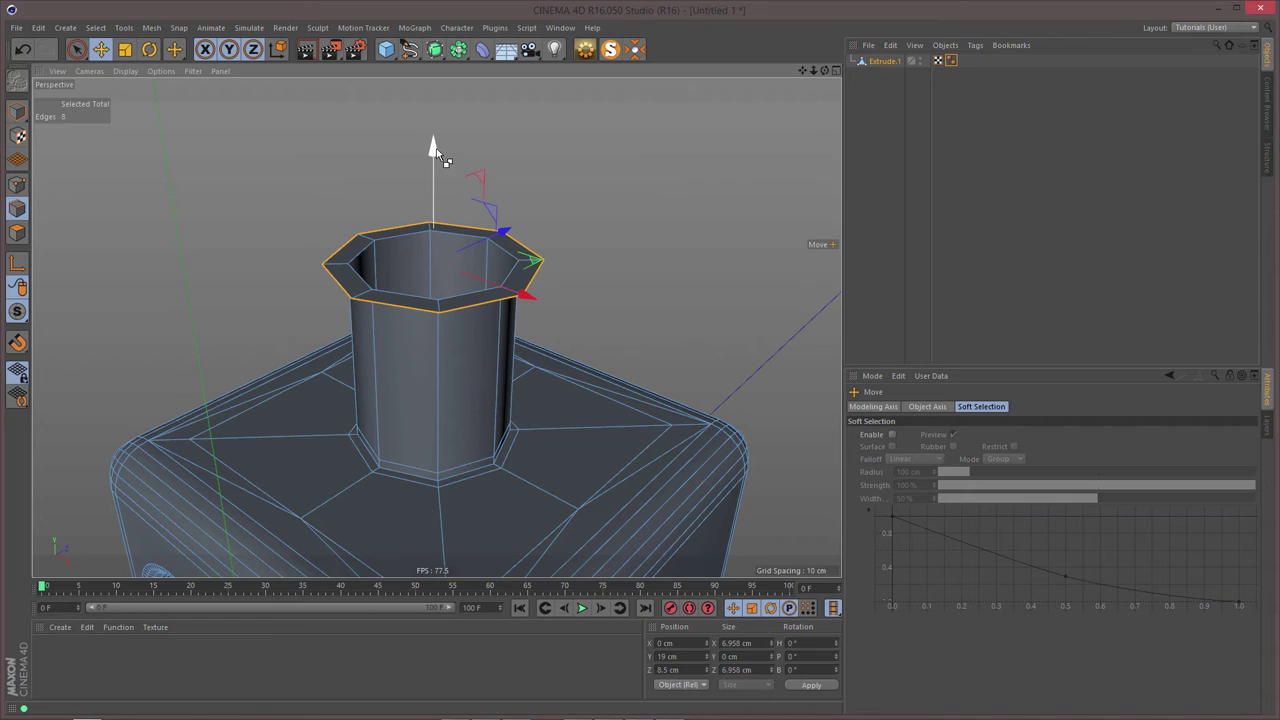
pyautogui.moveTo(434, 150); pyautogui.dragTo(437, 117)
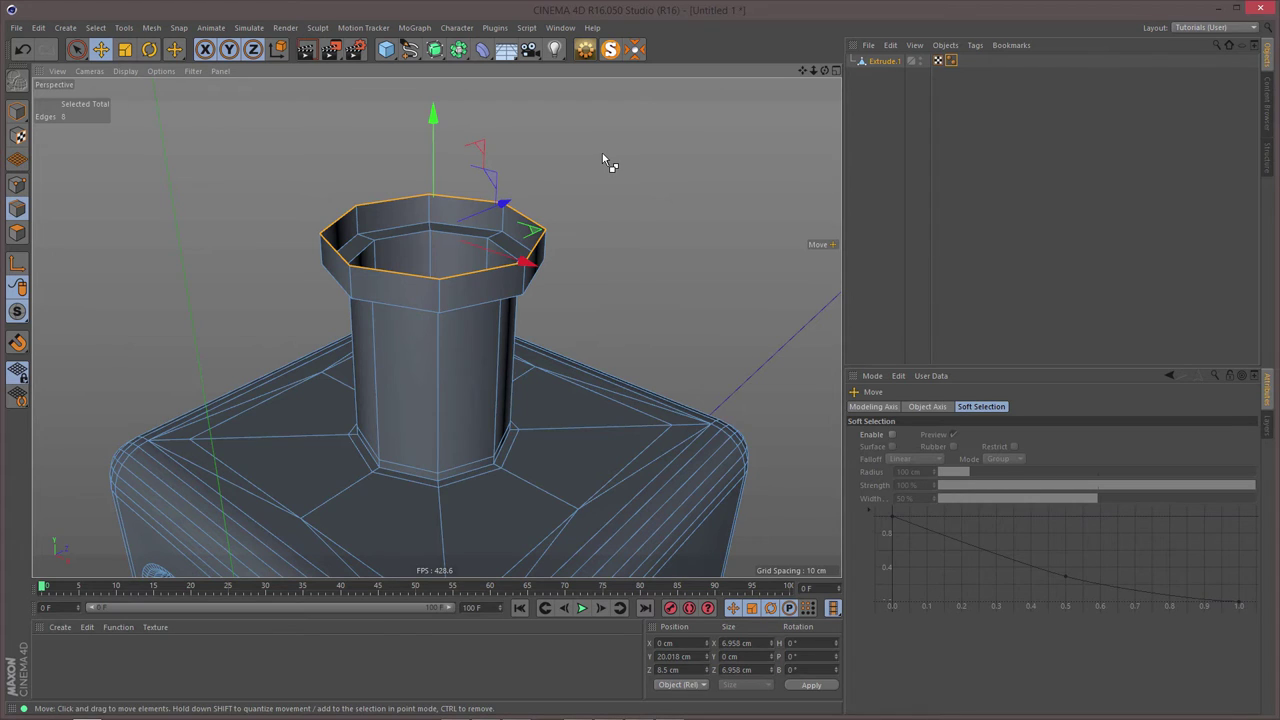
# - Extrude the lip's upper edge loop inward to about 4.9 cm wide and down into the neck by about 0.75 cm
pyautogui.click(125, 49)
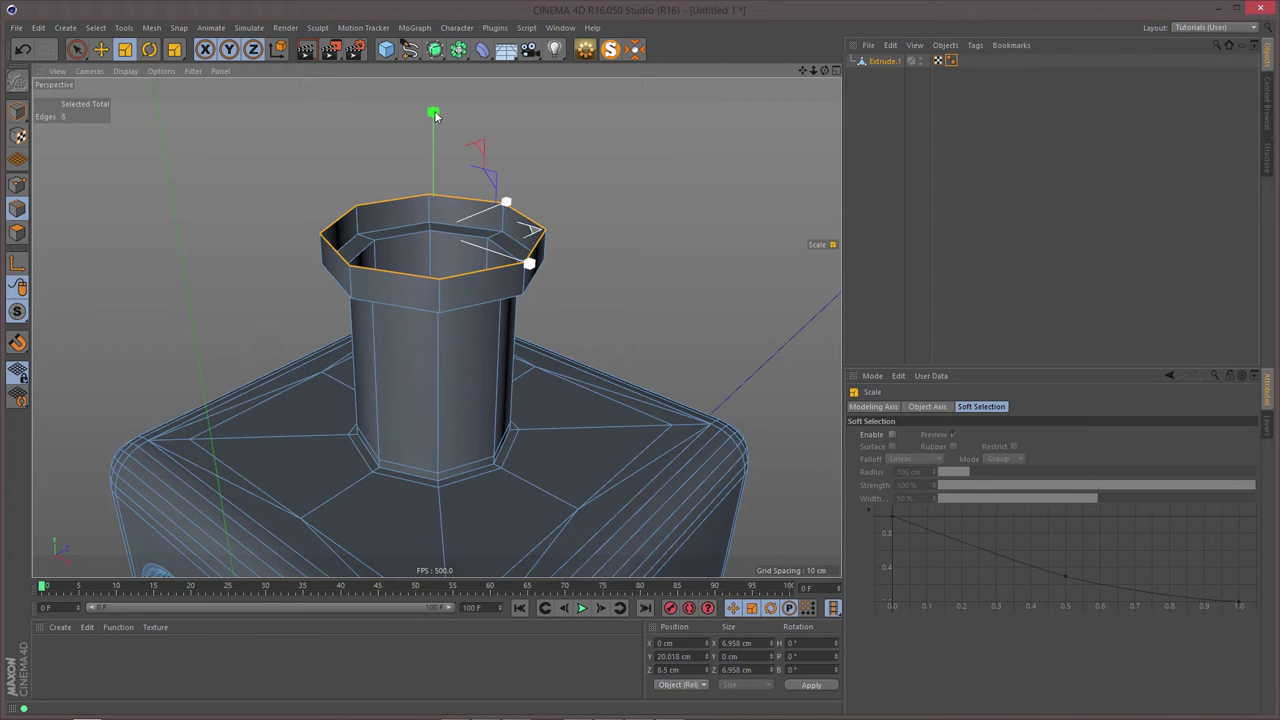
pyautogui.moveTo(434, 116); pyautogui.dragTo(415, 148)
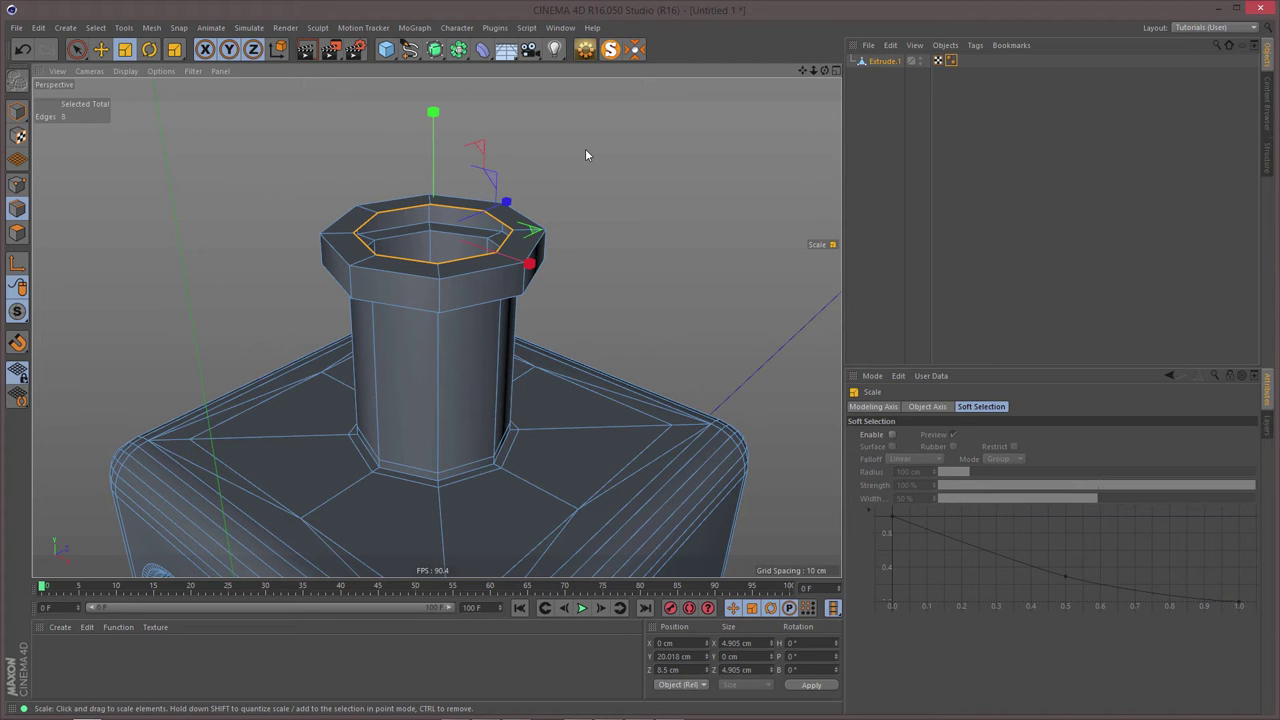
pyautogui.press('e')
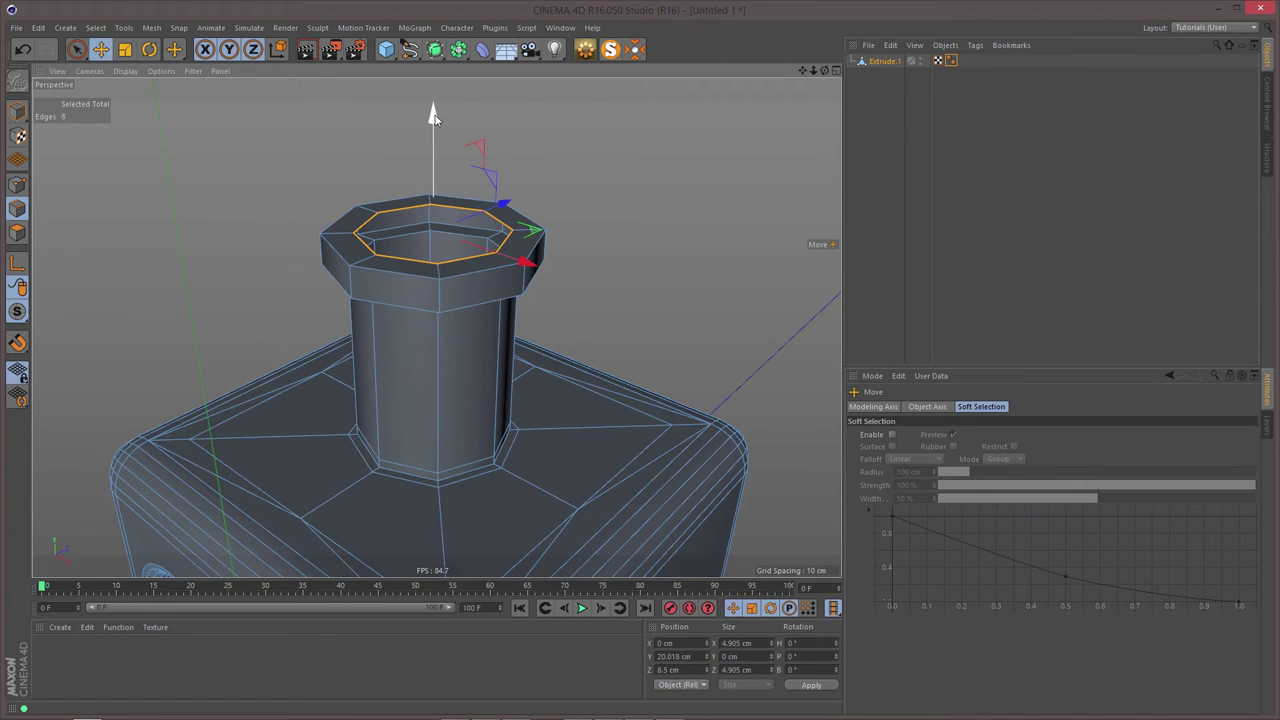
pyautogui.moveTo(435, 114)
pyautogui.mouseDown()
pyautogui.moveTo(432, 145)
pyautogui.moveTo(427, 136)
pyautogui.mouseUp()
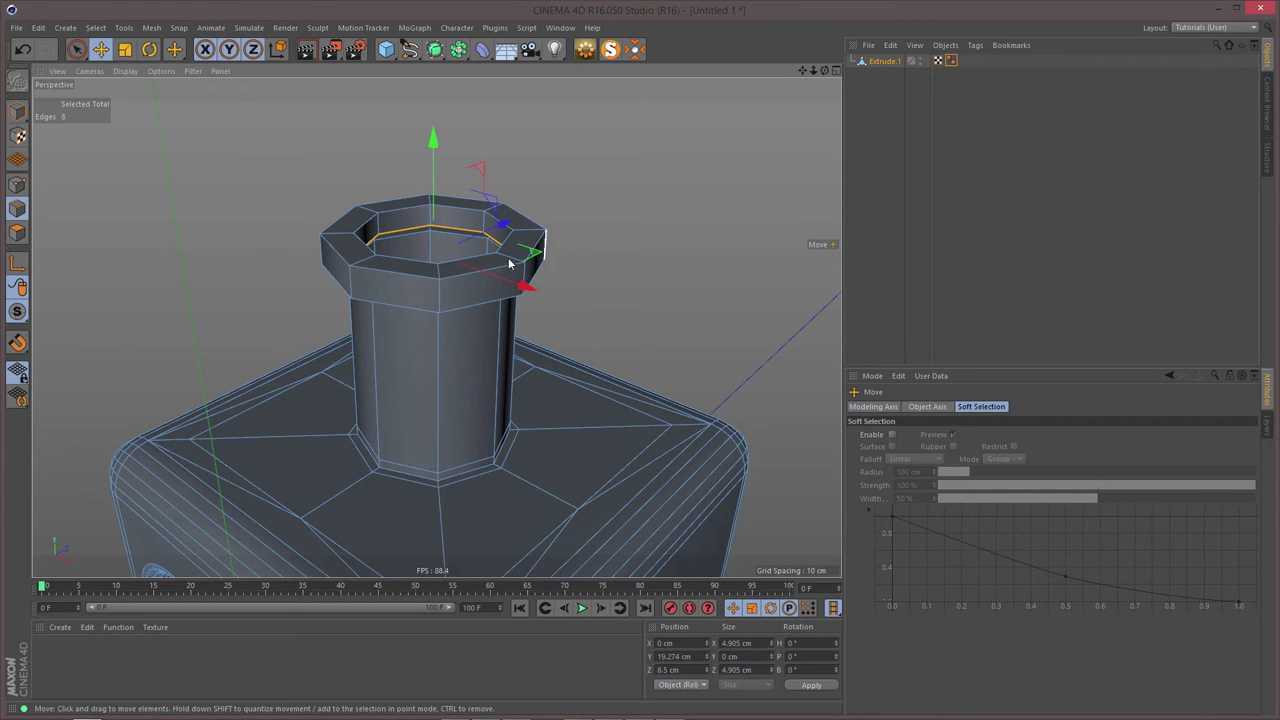
# - Select the inner edge loop at the neck's base, where the neck meets the bottle's top face, with Loop Selection
pyautogui.keyDown('alt'); pyautogui.moveTo(514, 262); pyautogui.dragTo(416, 311); pyautogui.keyUp('alt')
pyautogui.scroll(-4, 426, 306)
pyautogui.keyDown('alt'); pyautogui.moveTo(451, 335); pyautogui.dragTo(483, 271, button='middle'); pyautogui.keyUp('alt')
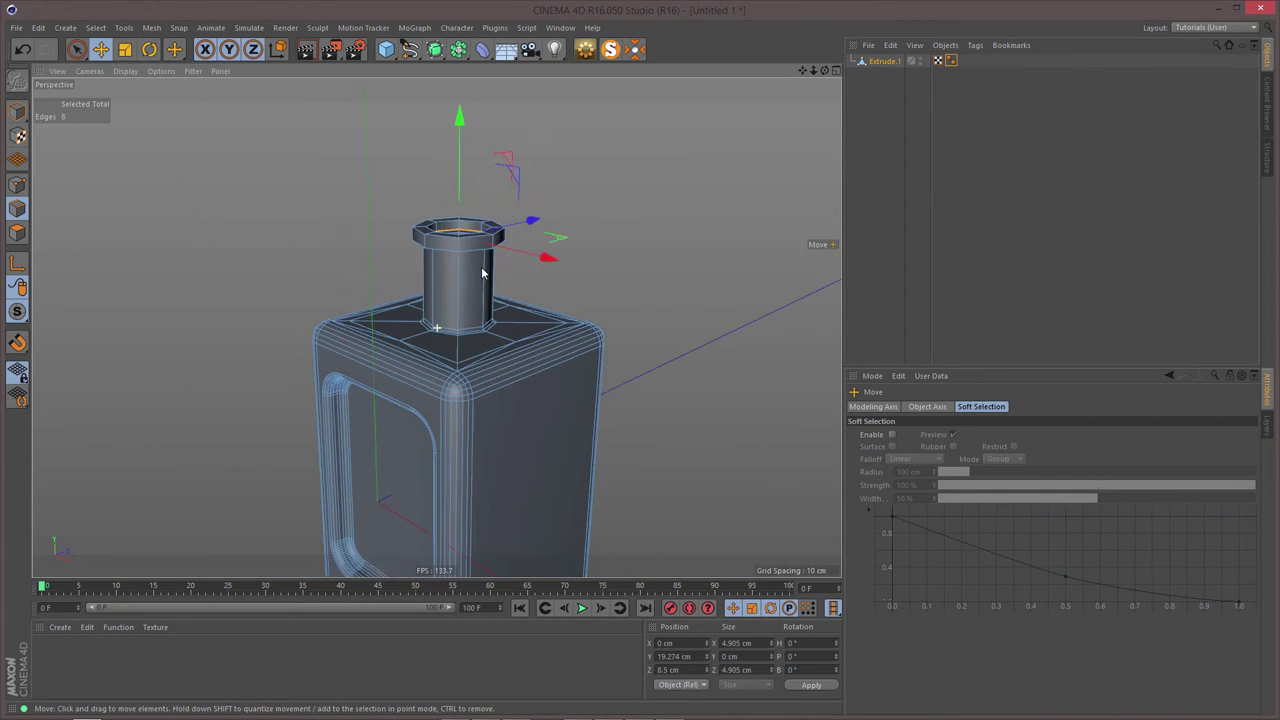
pyautogui.keyDown('alt'); pyautogui.moveTo(471, 285); pyautogui.dragTo(449, 300); pyautogui.keyUp('alt')
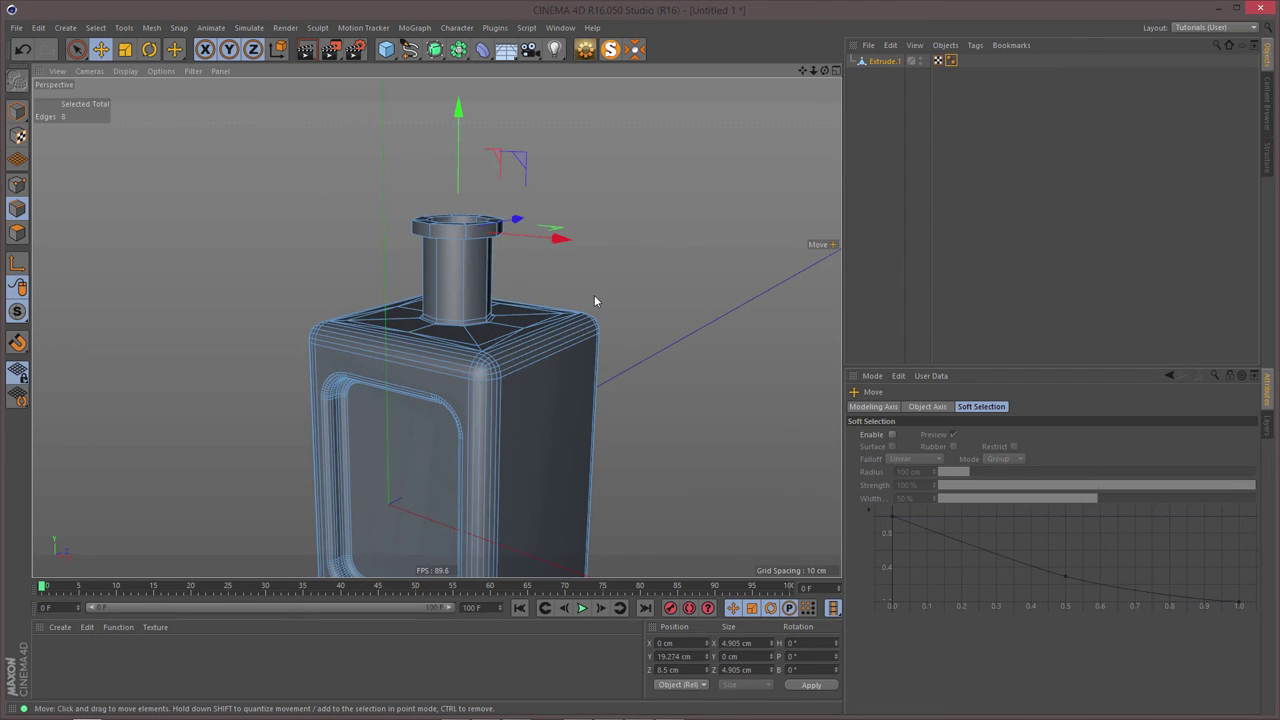
pyautogui.scroll(4, 509, 280)
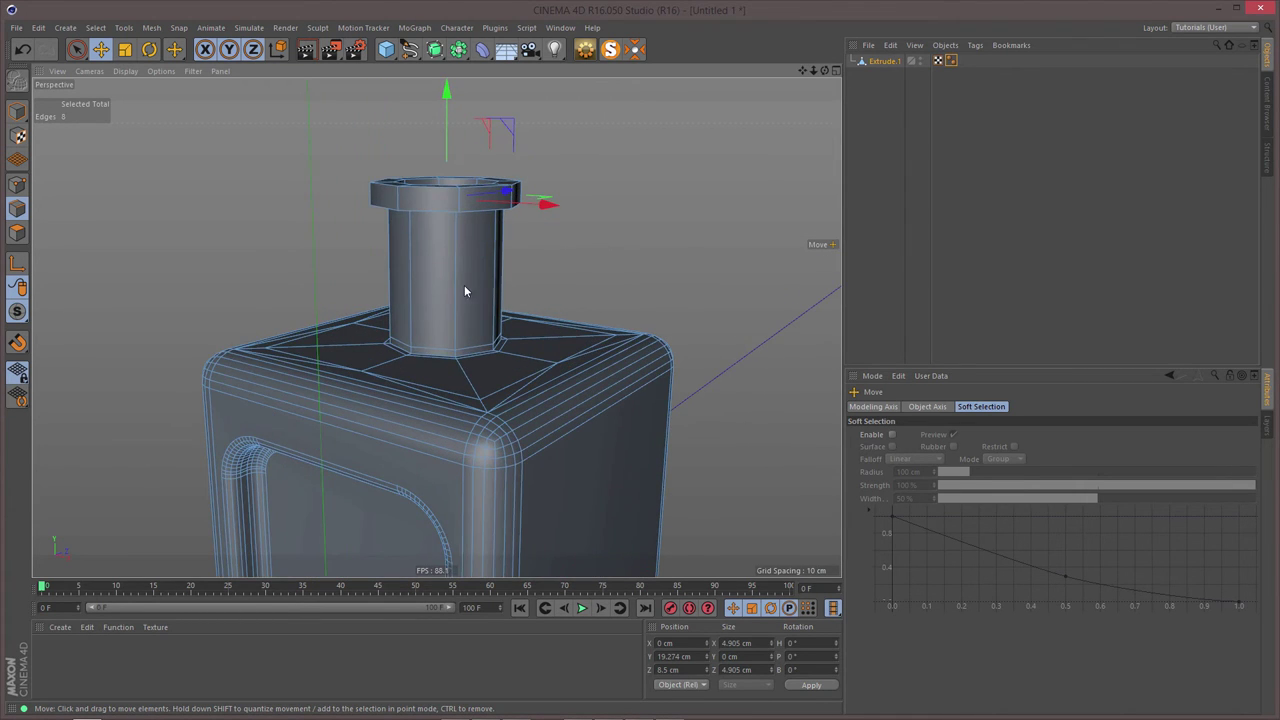
pyautogui.keyDown('alt'); pyautogui.moveTo(464, 291); pyautogui.dragTo(446, 318); pyautogui.keyUp('alt')
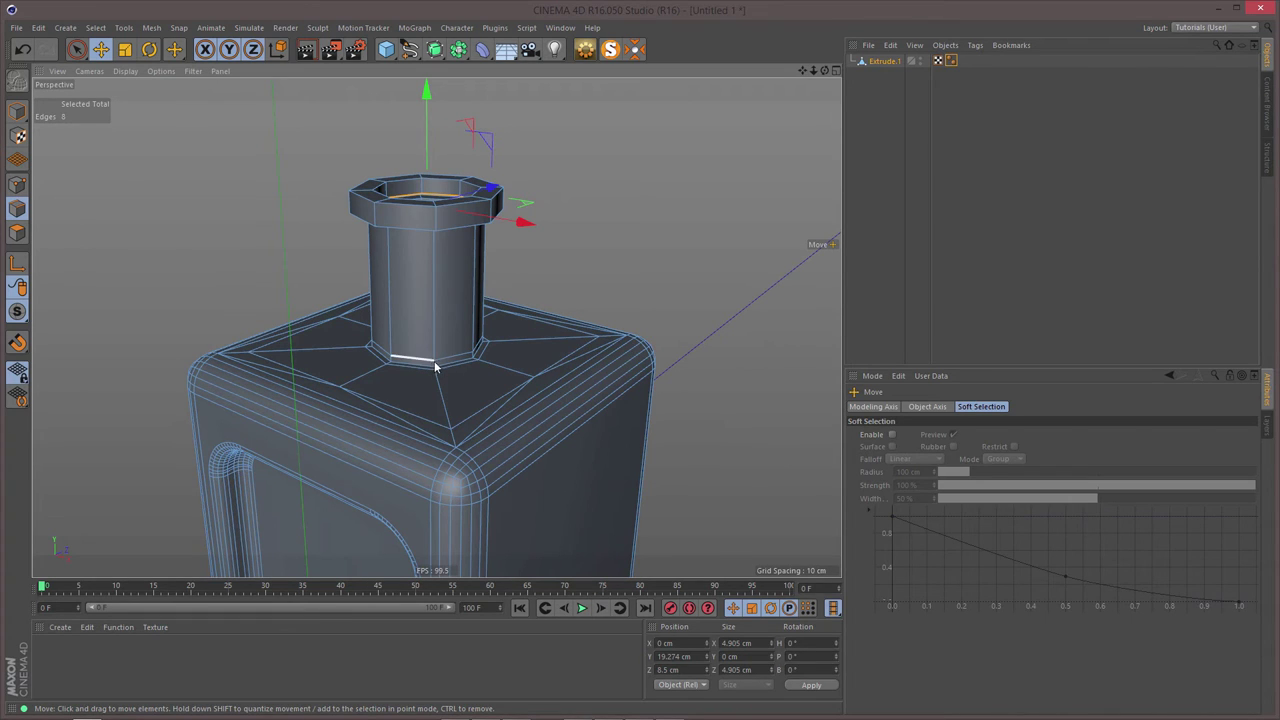
pyautogui.click(16, 209)
pyautogui.keyDown('alt'); pyautogui.moveTo(461, 364); pyautogui.dragTo(541, 380, button='right'); pyautogui.keyUp('alt')
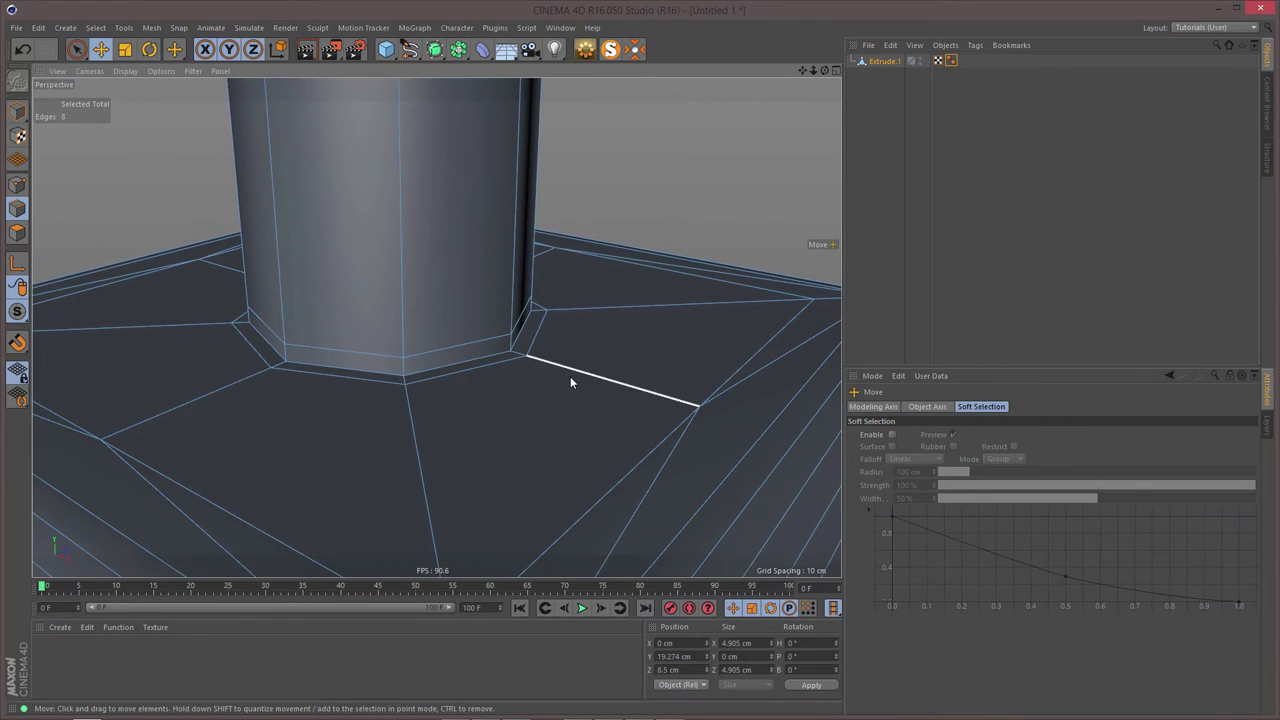
pyautogui.press('u')
pyautogui.press('l')
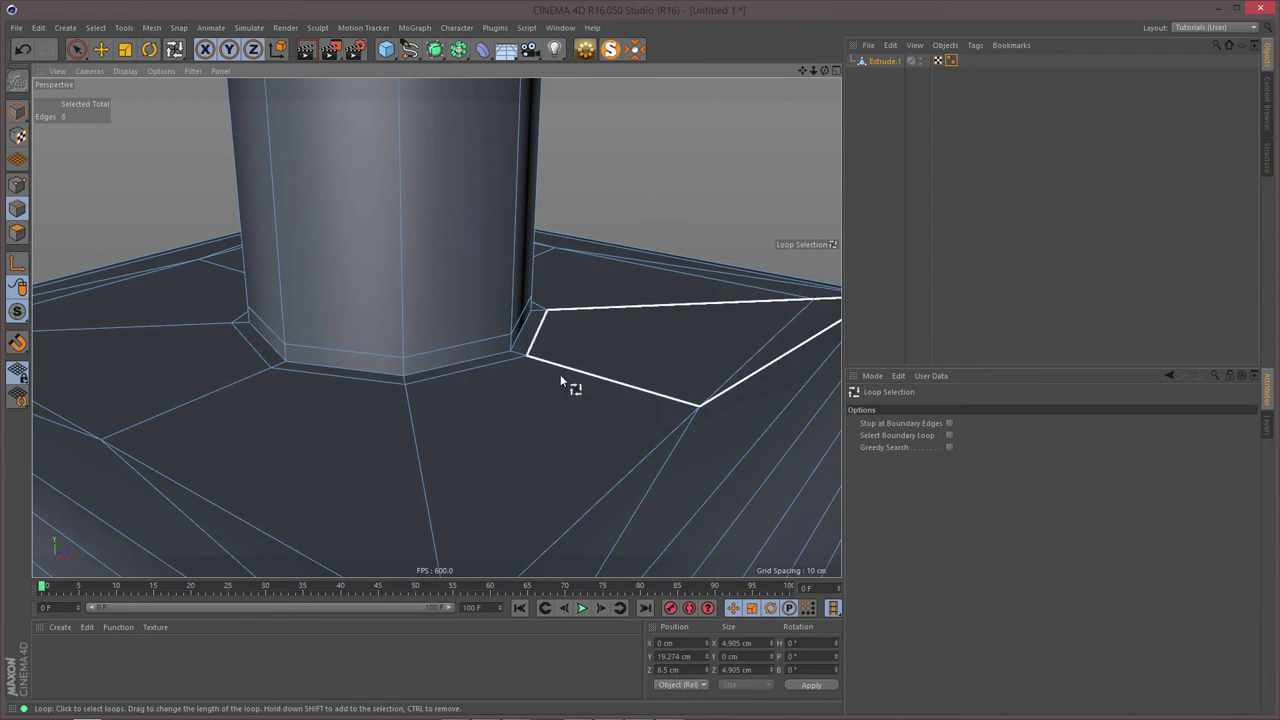
pyautogui.click(437, 374)
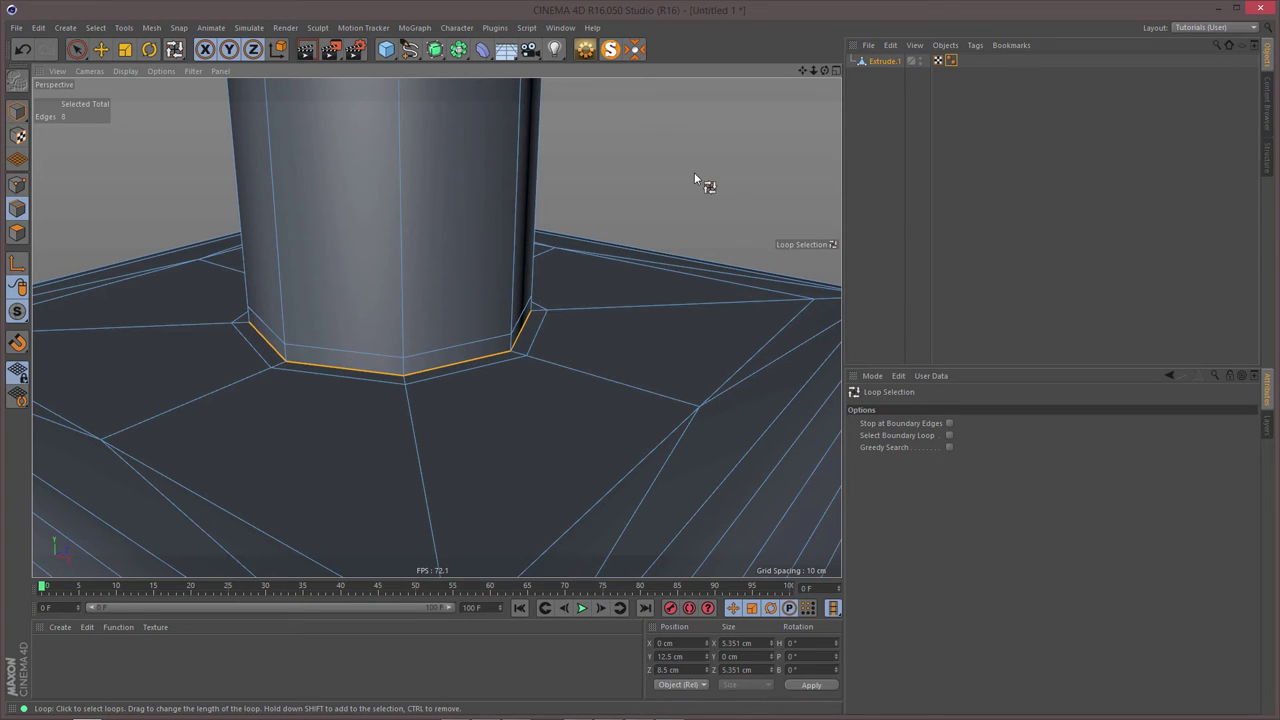
pyautogui.press('m')
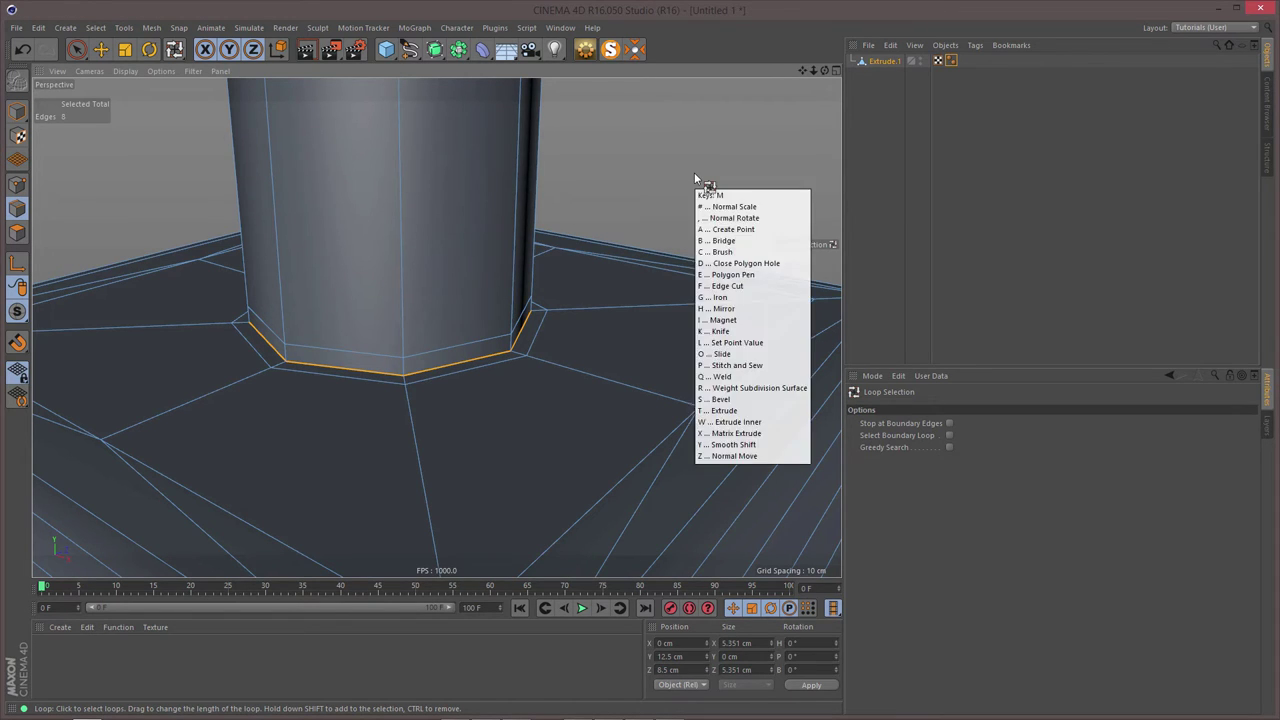
# - Bevel the edge loop at the base of the bottle neck with 3 subdivisions and a 0.2 cm offset
pyautogui.press('s')
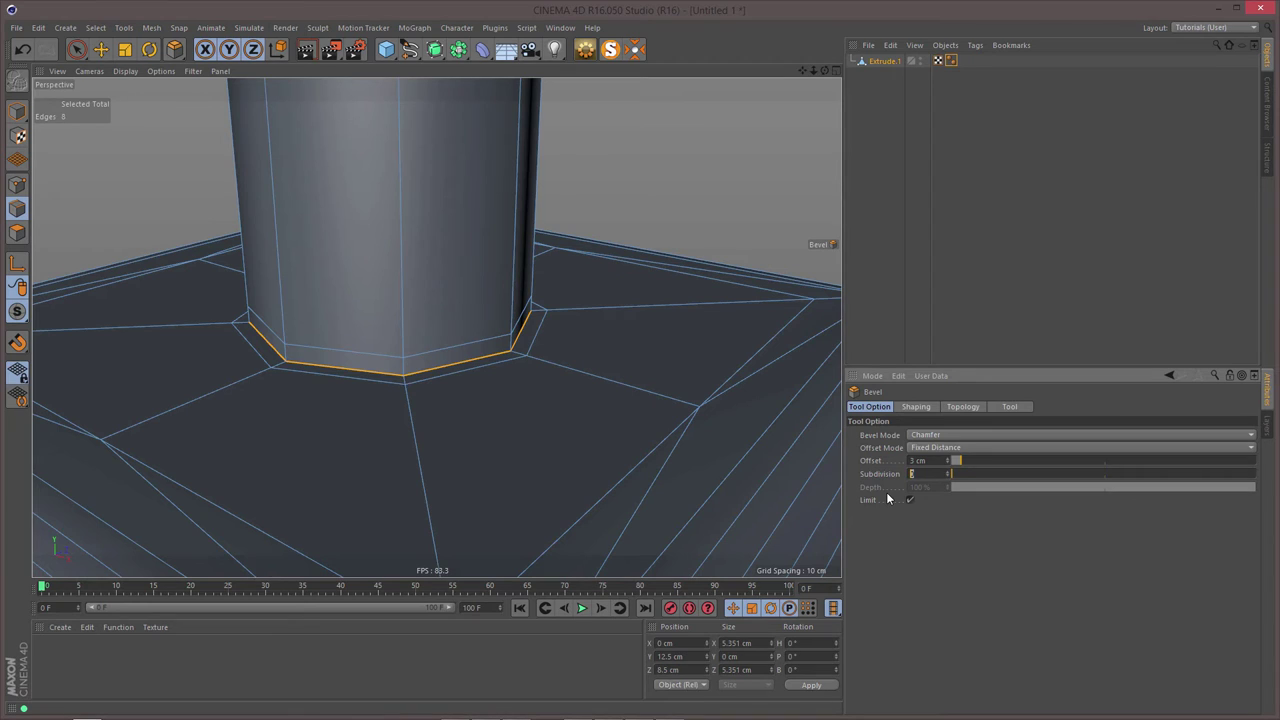
pyautogui.doubleClick(946, 467)
pyautogui.click(944, 460)
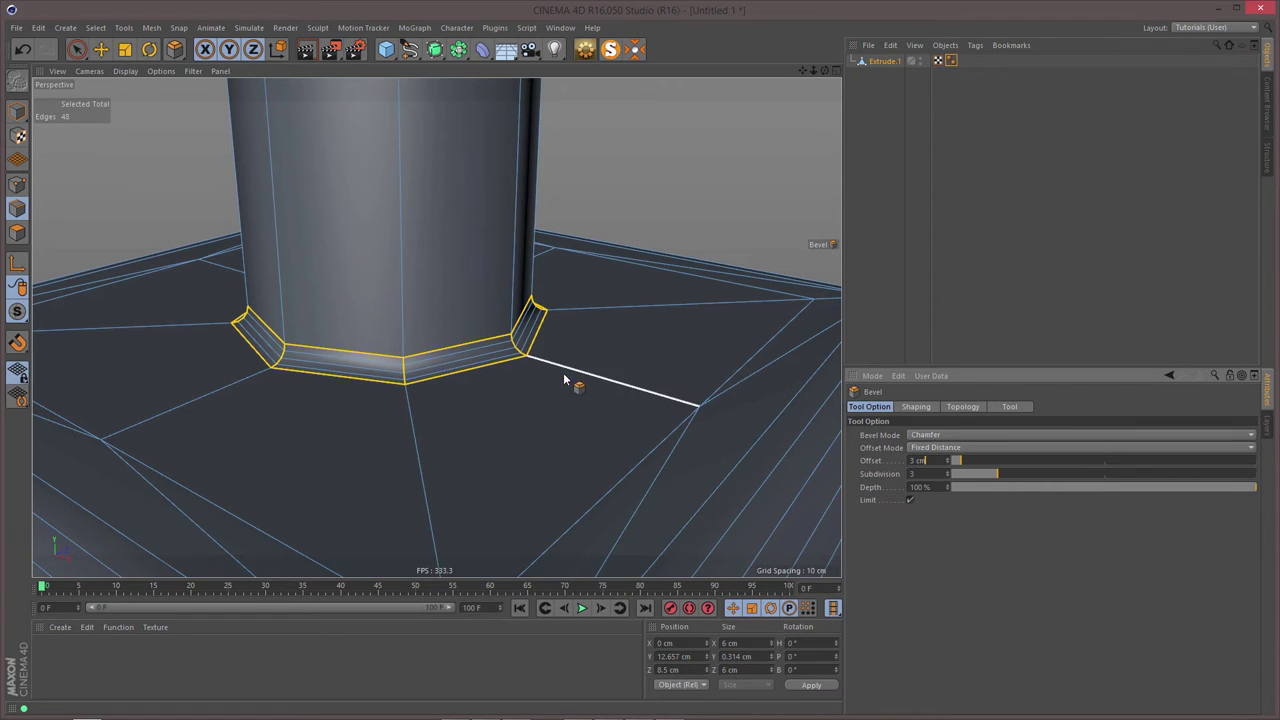
pyautogui.keyDown('alt'); pyautogui.moveTo(506, 357); pyautogui.dragTo(569, 341); pyautogui.keyUp('alt')
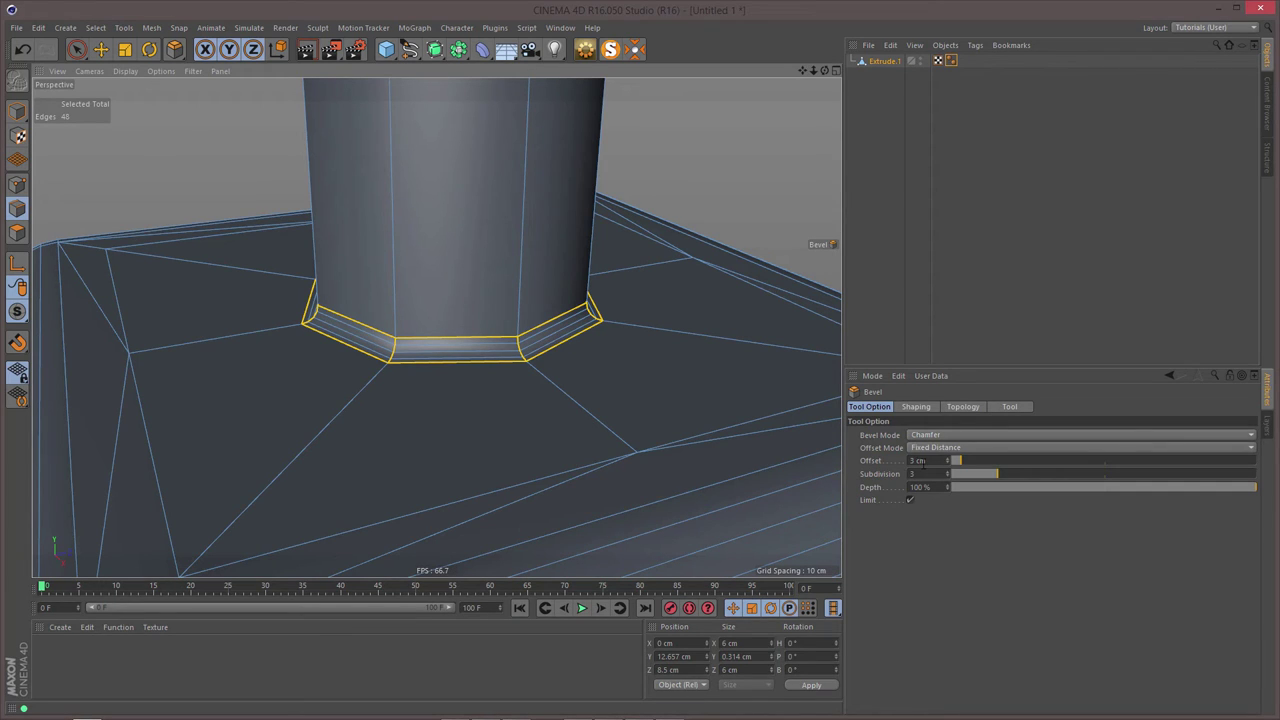
pyautogui.click(950, 462)
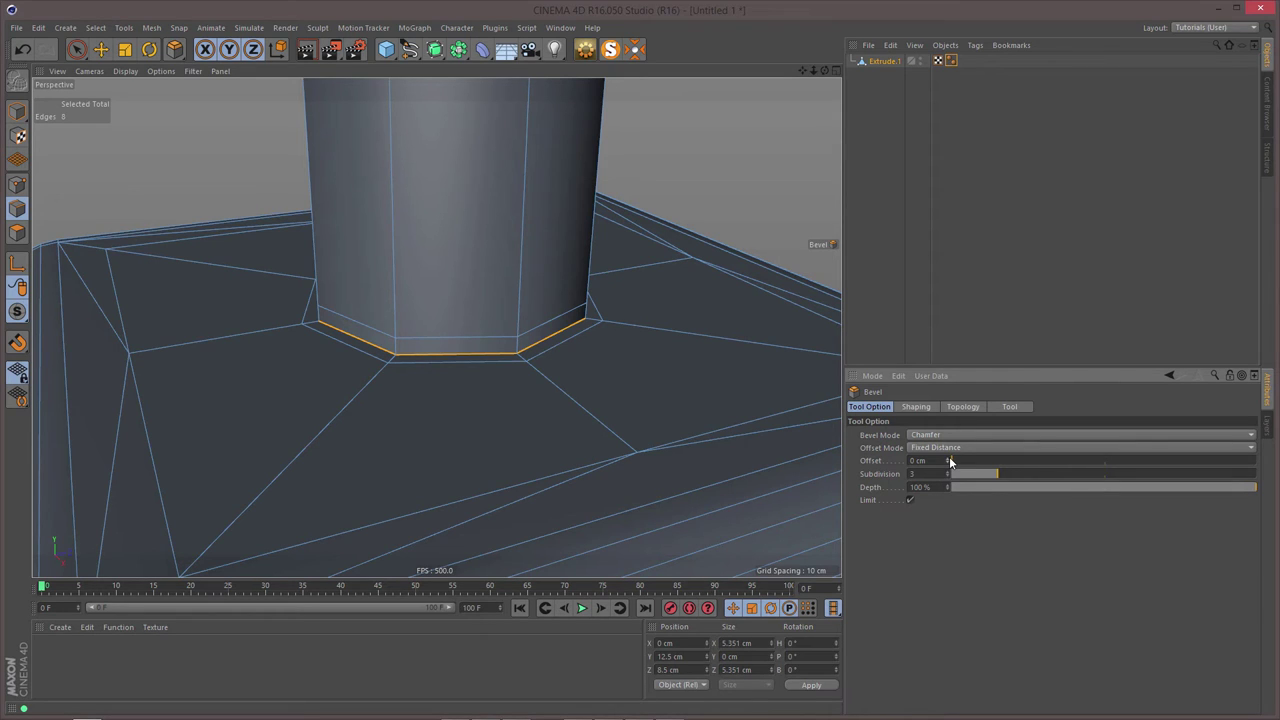
pyautogui.click(949, 462)
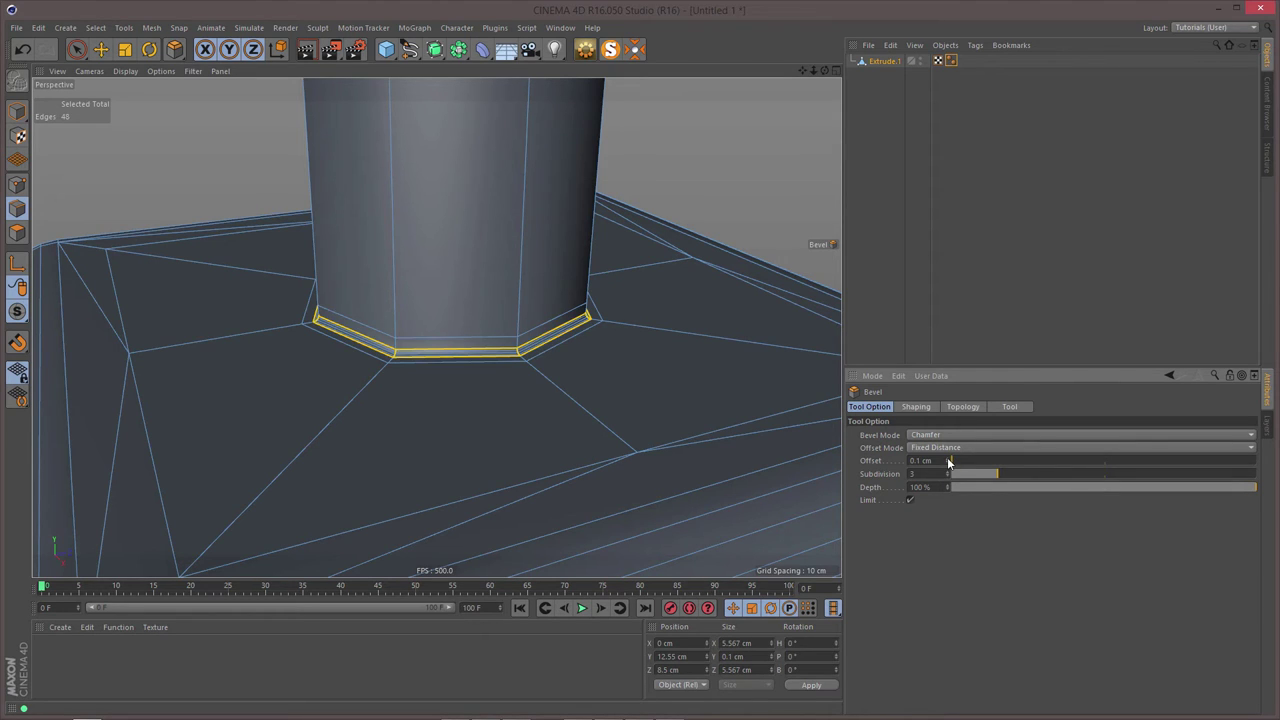
pyautogui.click(949, 462)
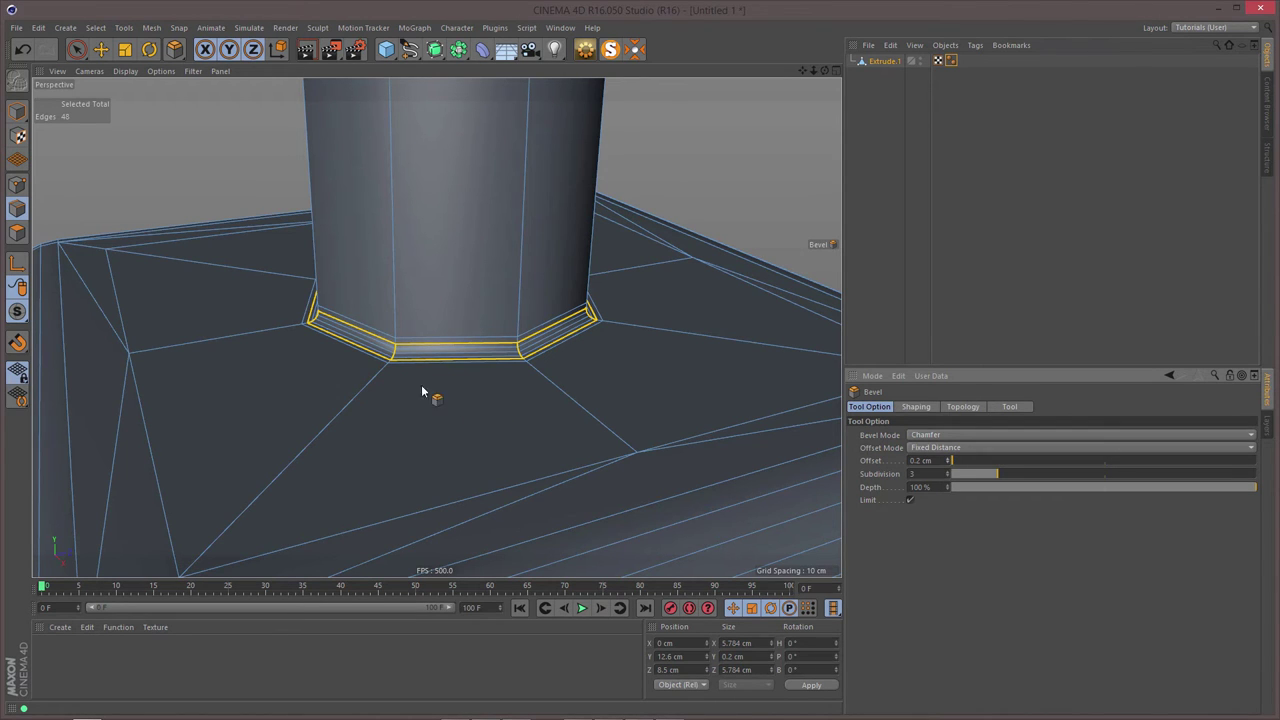
# - Try a 5.2 cm offset on the neck base bevel and return it to 0.2 cm
pyautogui.scroll(2, 570, 343)
pyautogui.scroll(-4, 570, 343)
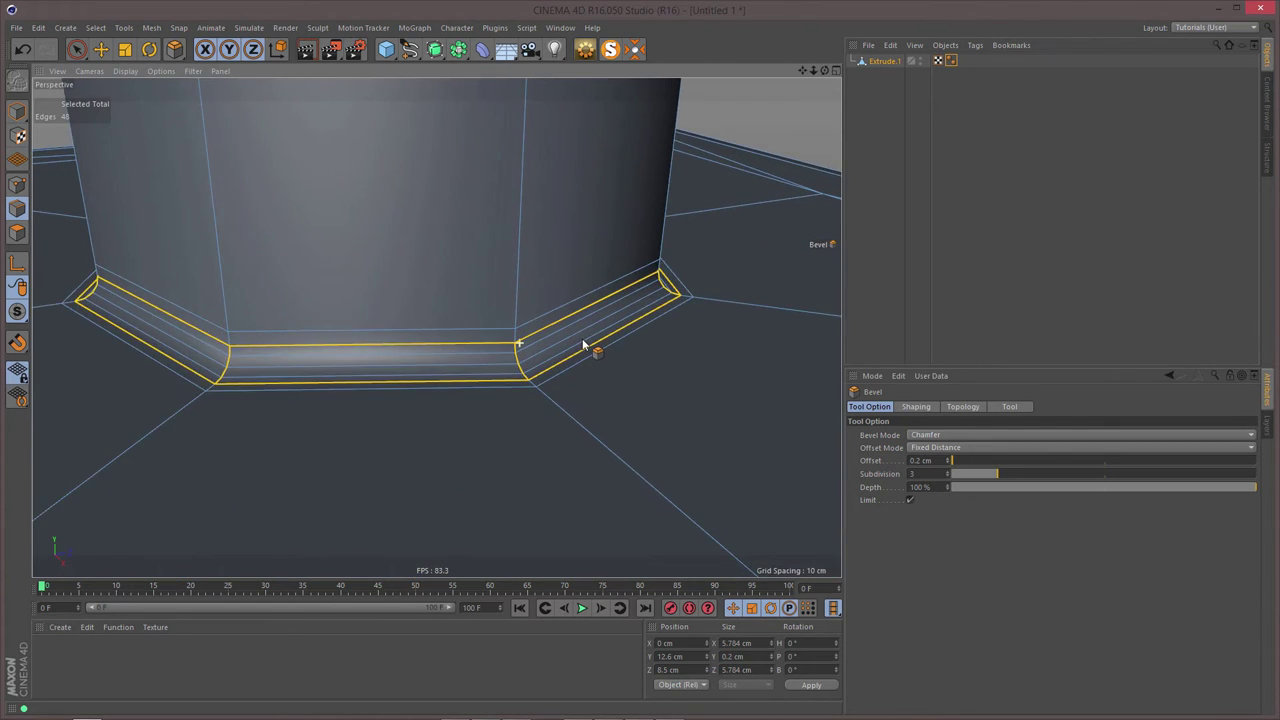
pyautogui.click(949, 459)
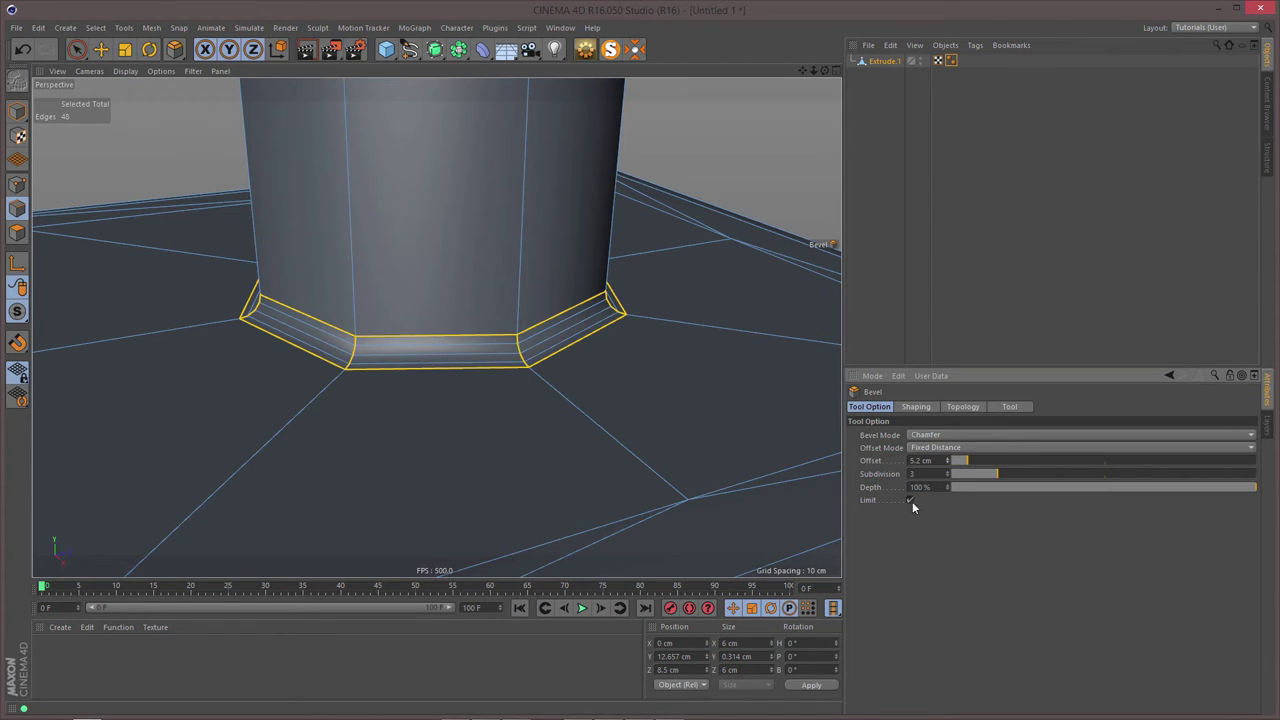
pyautogui.moveTo(937, 461); pyautogui.dragTo(871, 490)
pyautogui.write('0.2')
pyautogui.press('Return')
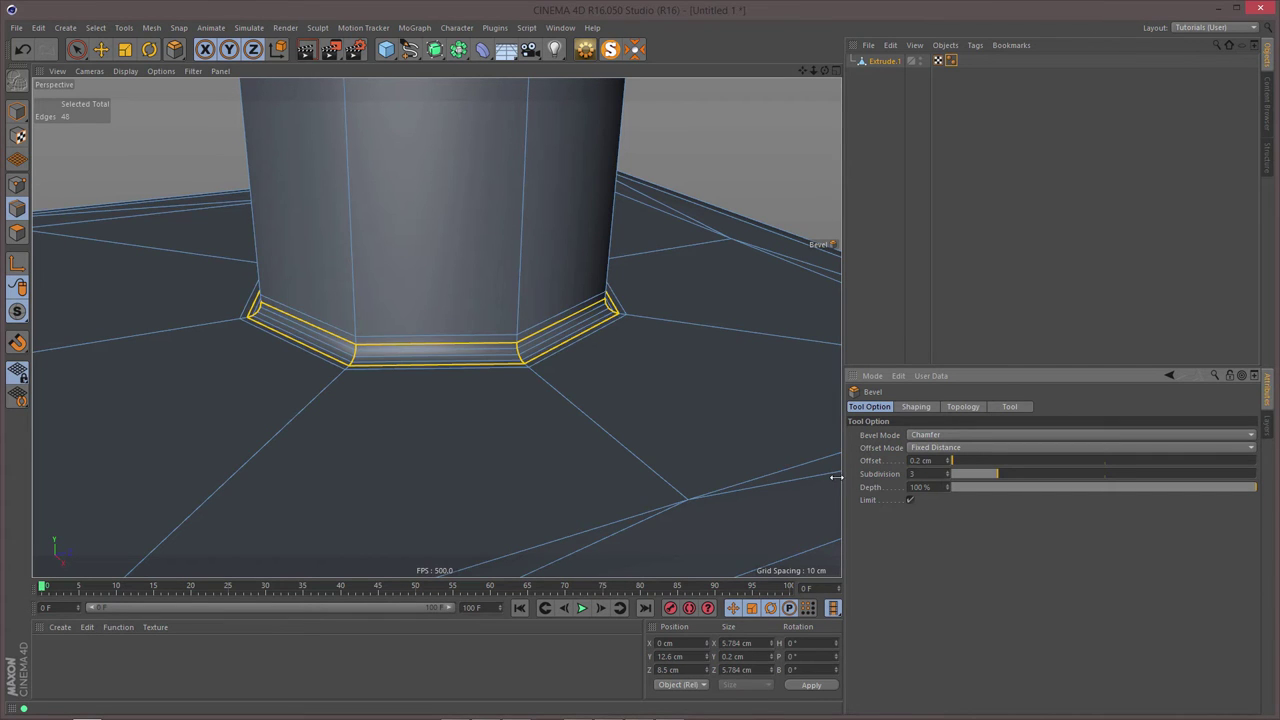
# - Loop-select the edge loop where the neck meets the collar, the collar's lower and upper outer edges and its inner top edge
pyautogui.keyDown('alt'); pyautogui.moveTo(471, 297); pyautogui.dragTo(417, 246, button='right'); pyautogui.keyUp('alt')
pyautogui.keyDown('alt'); pyautogui.moveTo(414, 298); pyautogui.dragTo(404, 424, button='middle'); pyautogui.keyUp('alt')
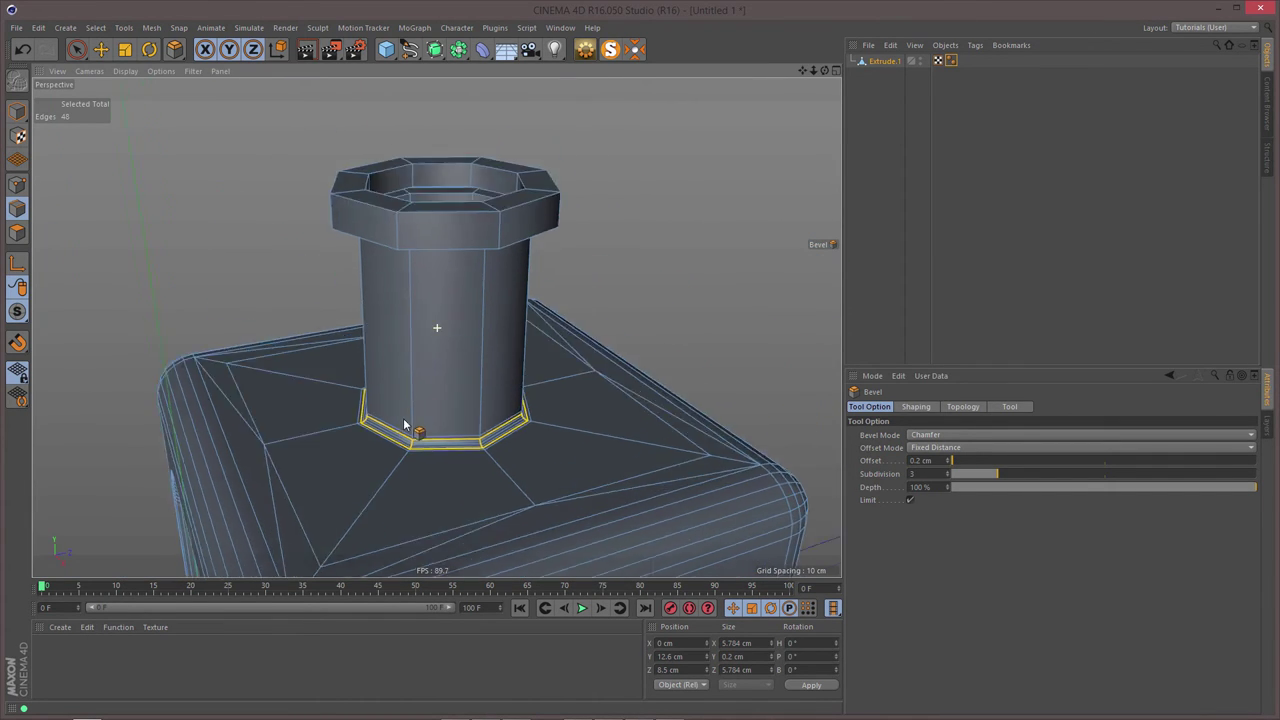
pyautogui.keyDown('alt'); pyautogui.moveTo(405, 425); pyautogui.dragTo(343, 331); pyautogui.keyUp('alt')
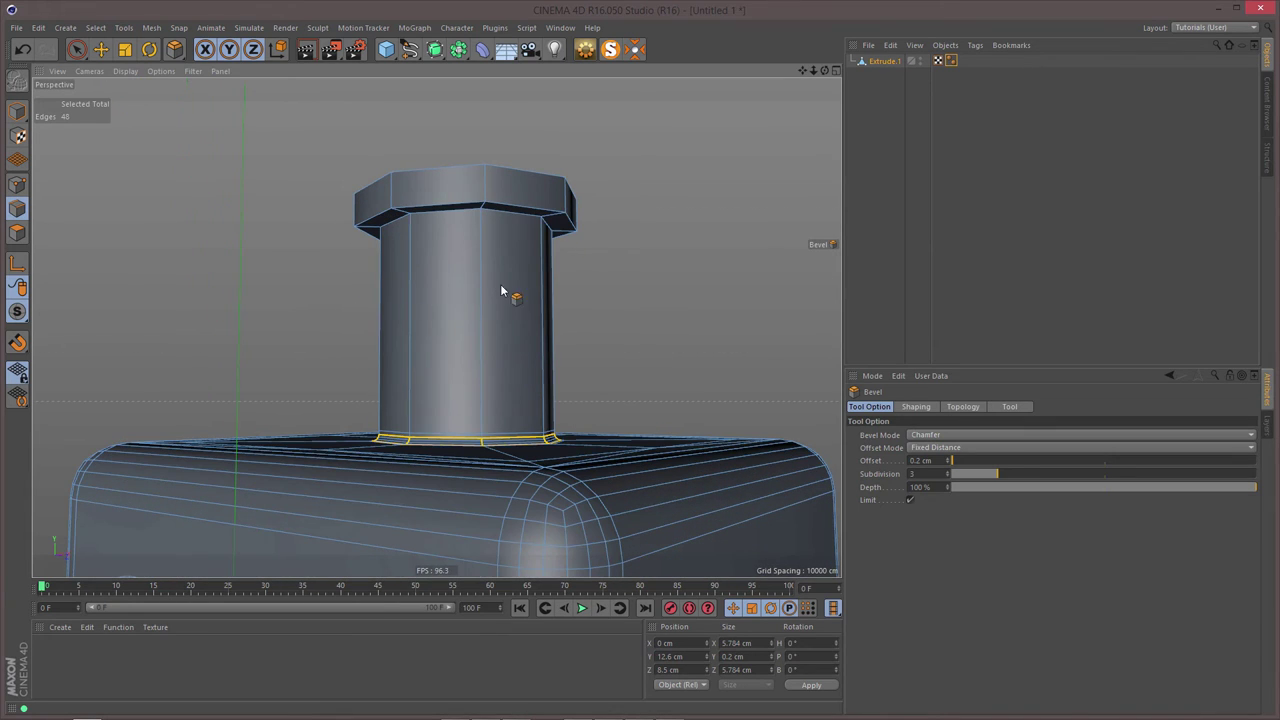
pyautogui.press('u')
pyautogui.press('l')
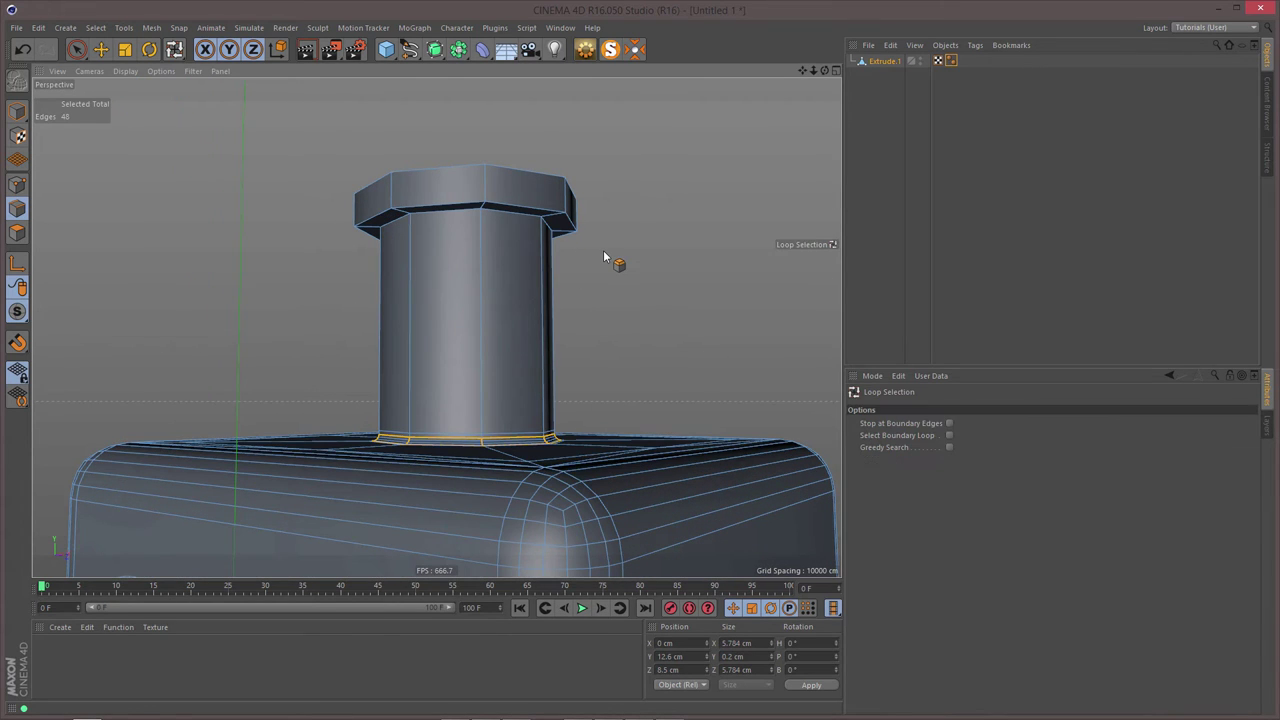
pyautogui.click(494, 213)
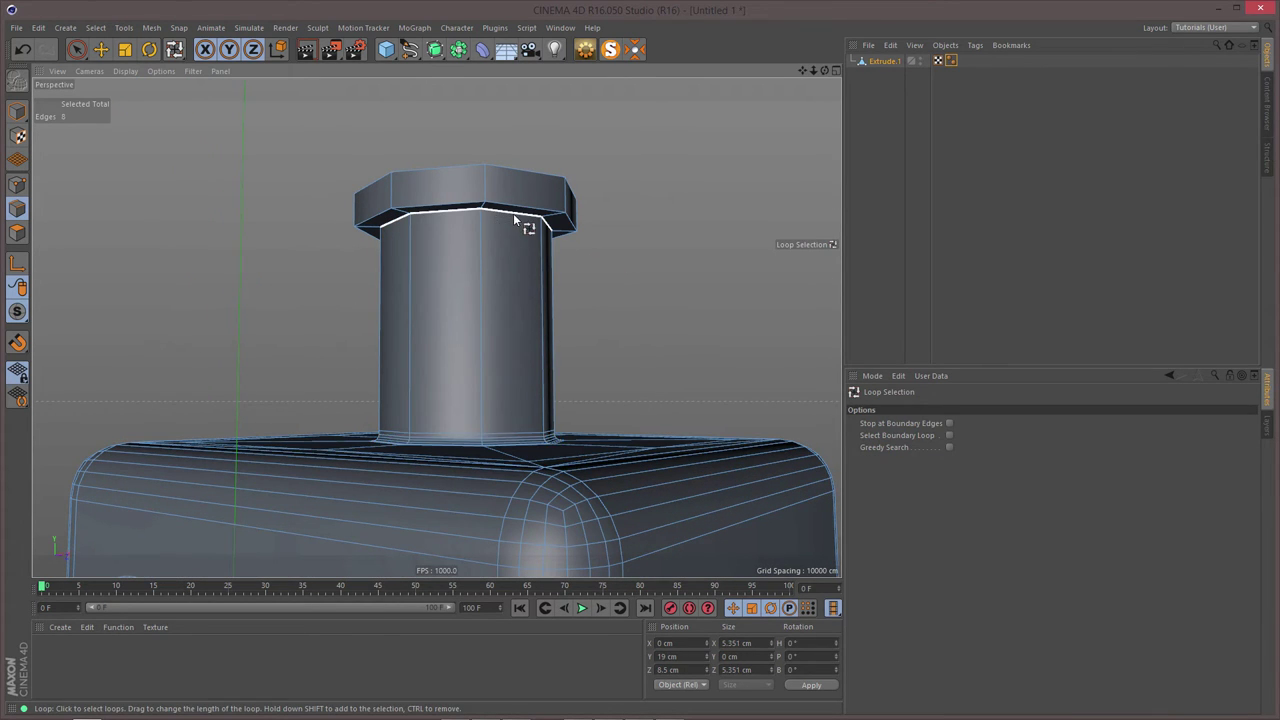
pyautogui.keyDown('shift'); pyautogui.click(523, 178); pyautogui.keyUp('shift')
pyautogui.keyDown('alt'); pyautogui.moveTo(510, 216); pyautogui.dragTo(529, 190); pyautogui.keyUp('alt')
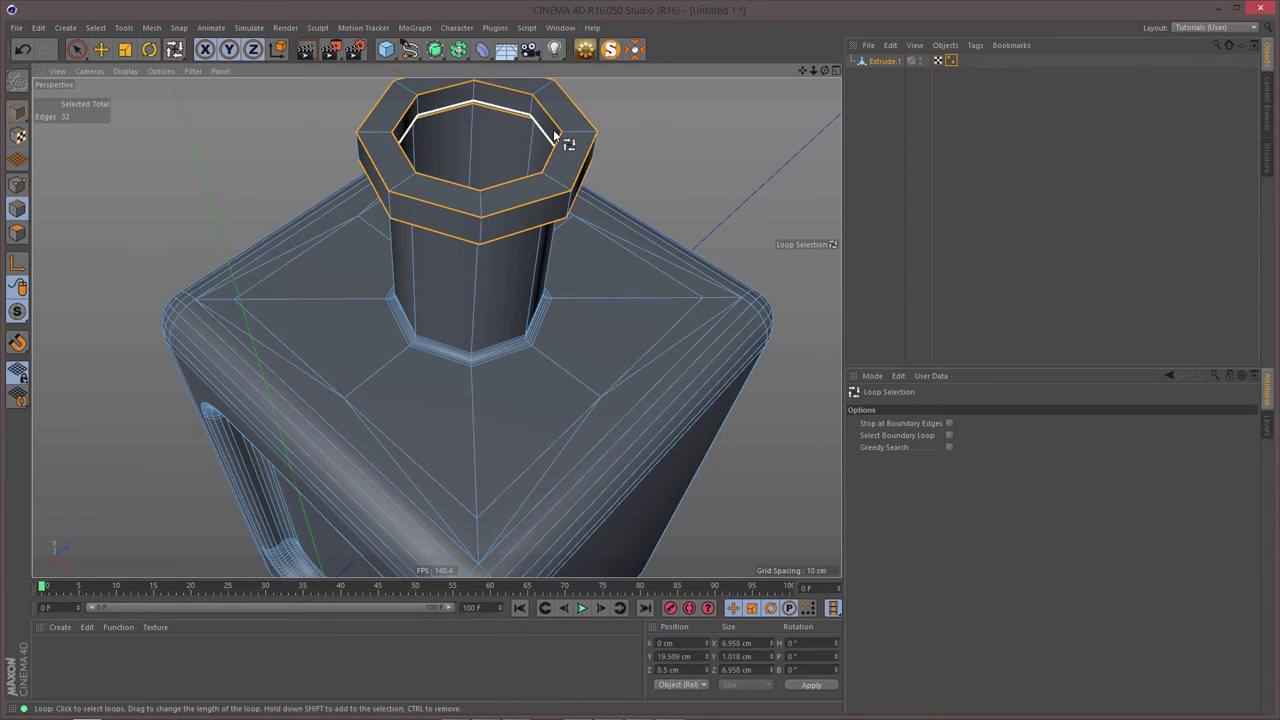
pyautogui.moveTo(543, 114)
pyautogui.keyDown('alt'); pyautogui.mouseDown()
pyautogui.moveTo(494, 112)
pyautogui.moveTo(544, 118)
pyautogui.mouseUp(); pyautogui.keyUp('alt')
pyautogui.keyDown('alt'); pyautogui.moveTo(557, 137); pyautogui.dragTo(605, 138, button='right'); pyautogui.keyUp('alt')
pyautogui.keyDown('alt'); pyautogui.moveTo(589, 152); pyautogui.dragTo(636, 179); pyautogui.keyUp('alt')
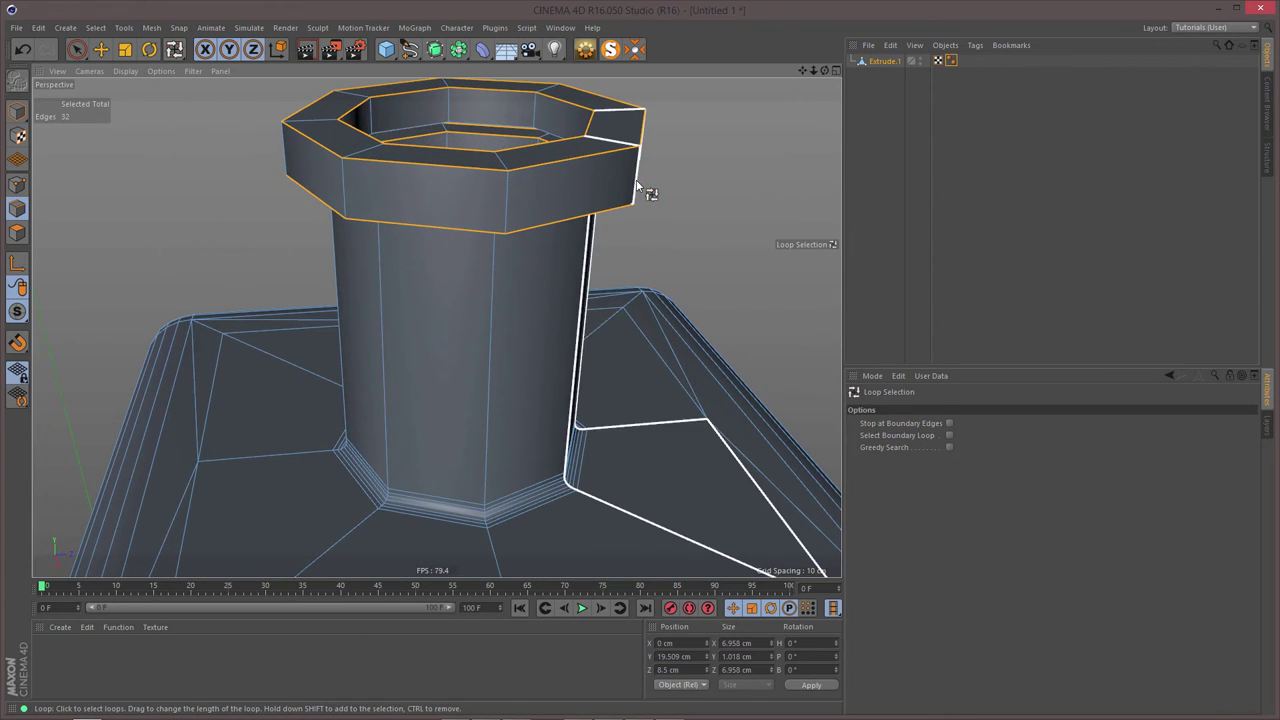
# - Bevel the selected collar edge loops with a 0.3 cm offset and 3 subdivisions
pyautogui.keyDown('alt'); pyautogui.moveTo(598, 189); pyautogui.dragTo(562, 201, button='right'); pyautogui.keyUp('alt')
pyautogui.moveTo(543, 200)
pyautogui.keyDown('alt'); pyautogui.mouseDown()
pyautogui.moveTo(501, 194)
pyautogui.moveTo(356, 310)
pyautogui.mouseUp(); pyautogui.keyUp('alt')
pyautogui.keyDown('alt'); pyautogui.moveTo(388, 250); pyautogui.dragTo(651, 270, button='right'); pyautogui.keyUp('alt')
pyautogui.press('m')
pyautogui.press('s')
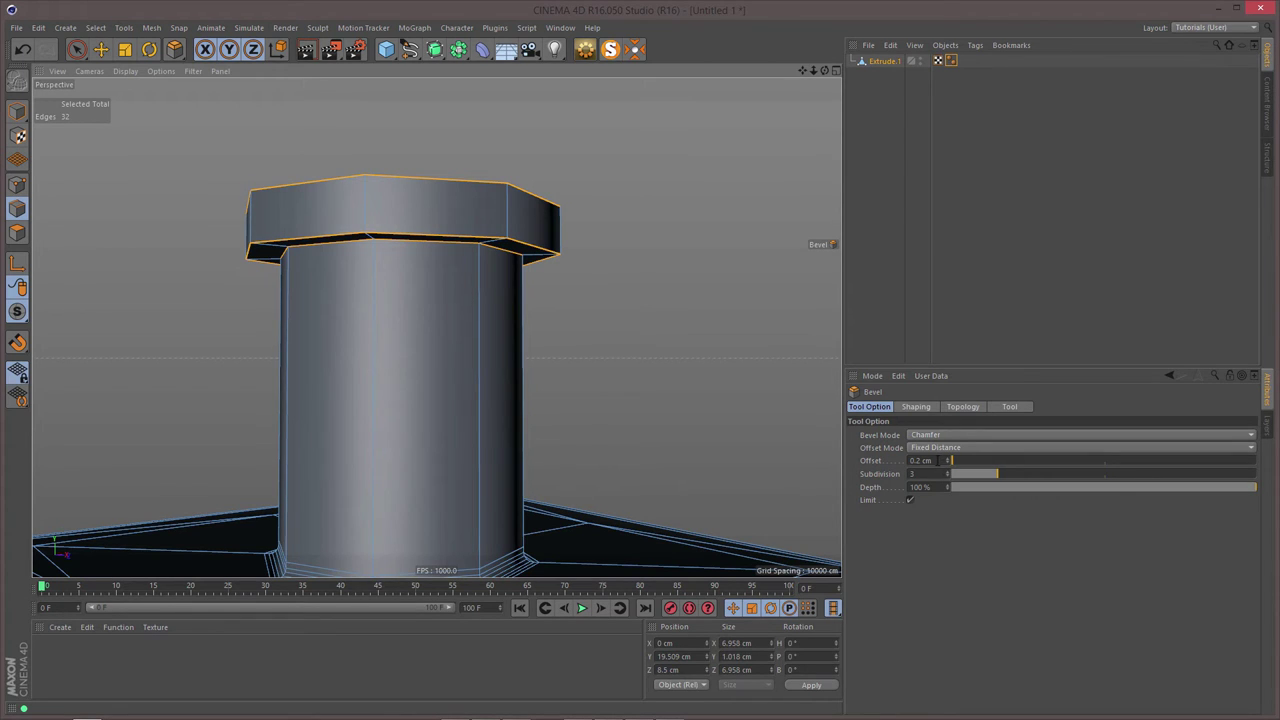
pyautogui.moveTo(938, 460); pyautogui.dragTo(852, 478)
pyautogui.write('.3')
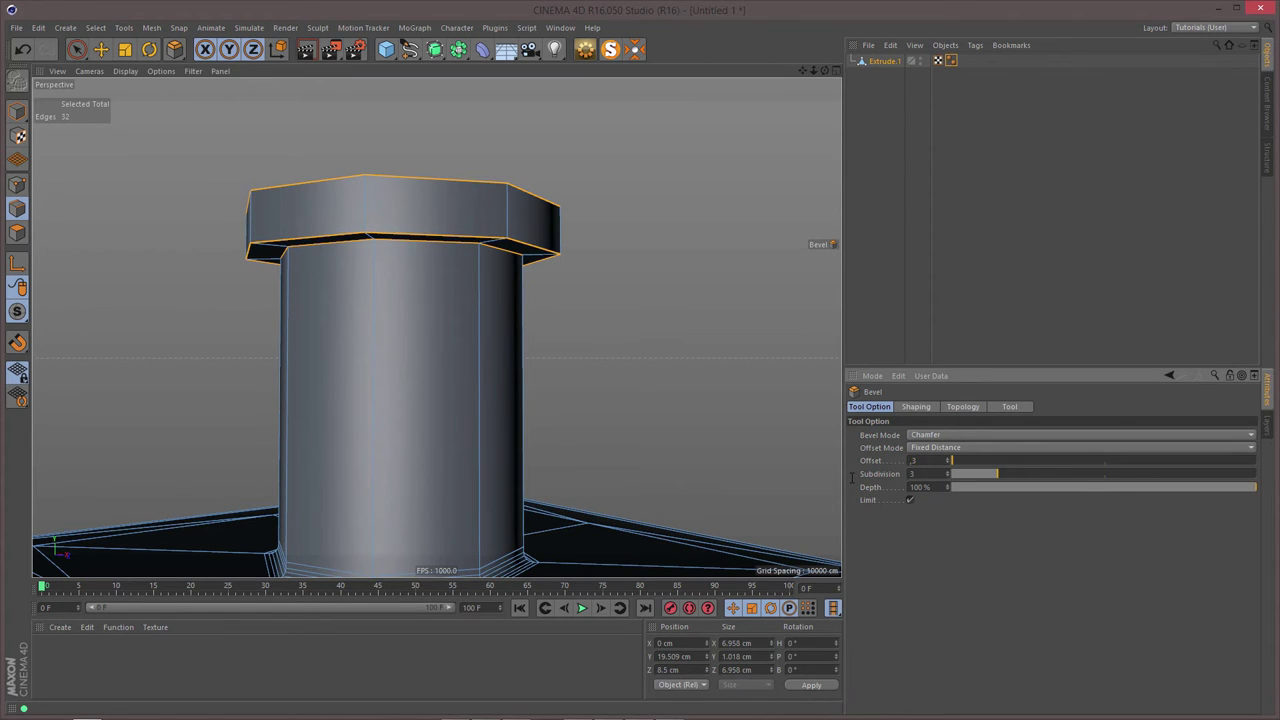
pyautogui.press('Return')
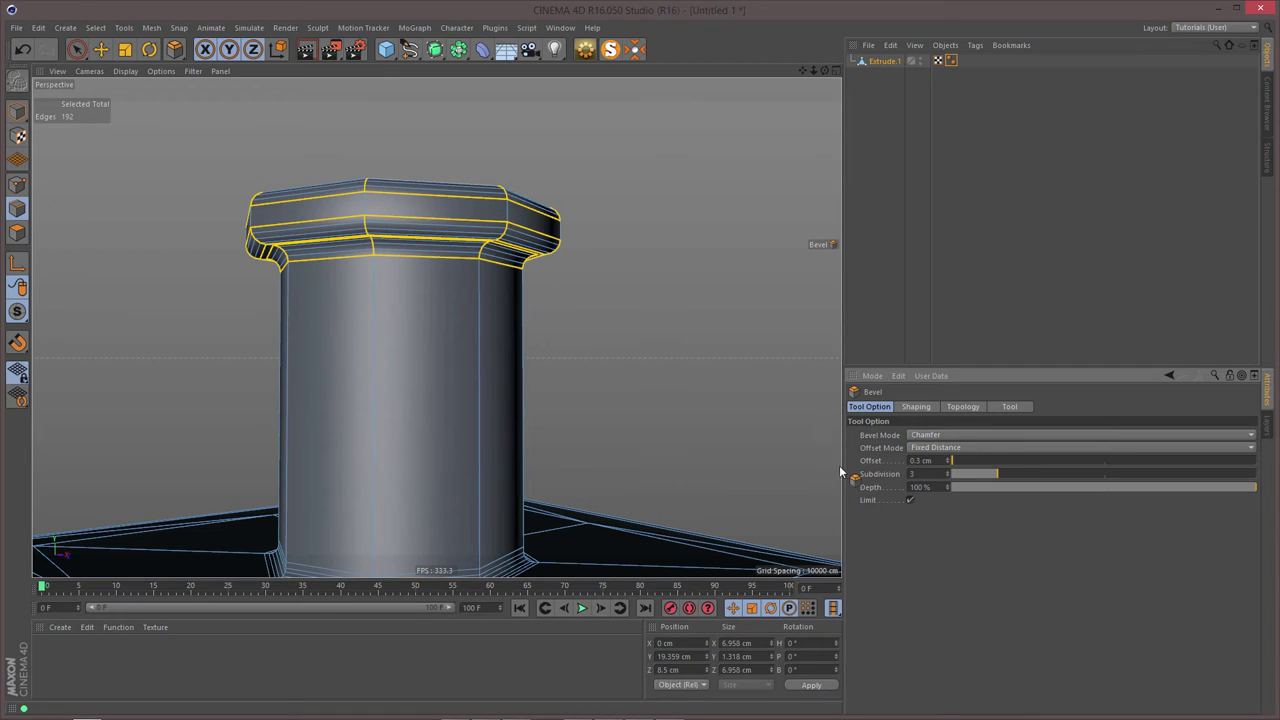
# - Switch to Model mode and examine the shading of the bevelled neck and collar from several angles
pyautogui.keyDown('alt'); pyautogui.moveTo(448, 264); pyautogui.dragTo(438, 216); pyautogui.keyUp('alt')
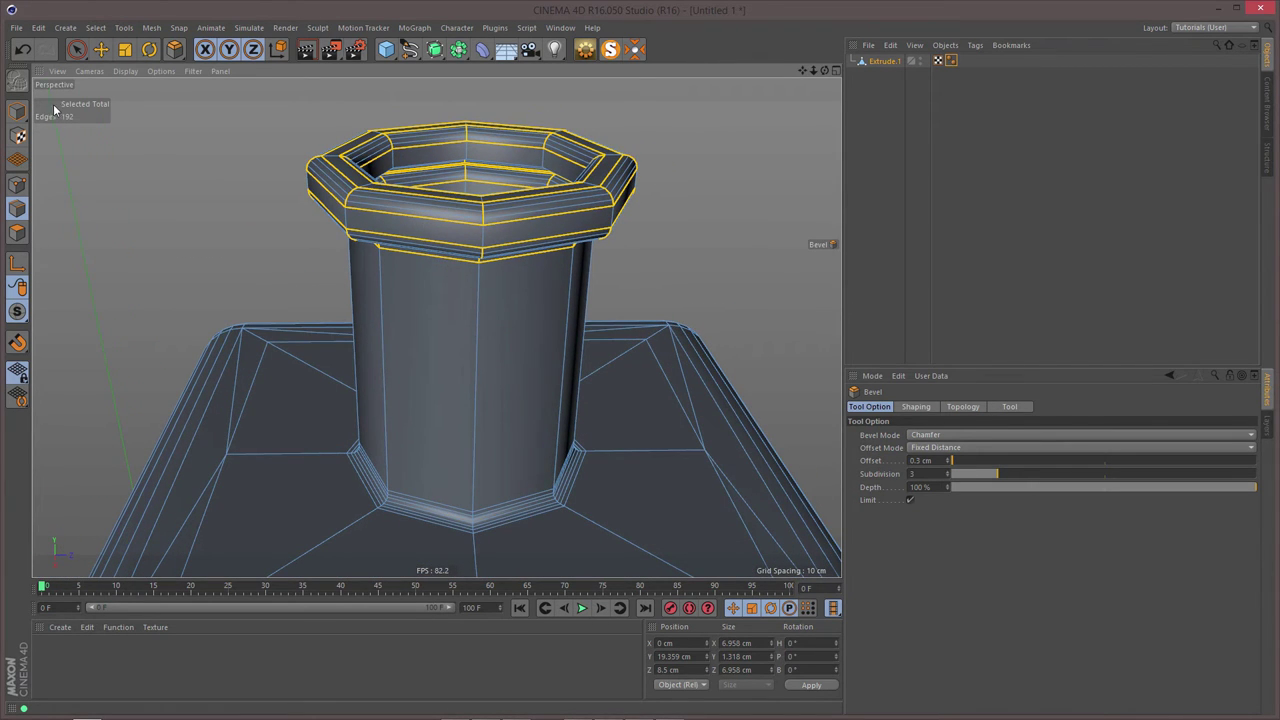
pyautogui.click(18, 112)
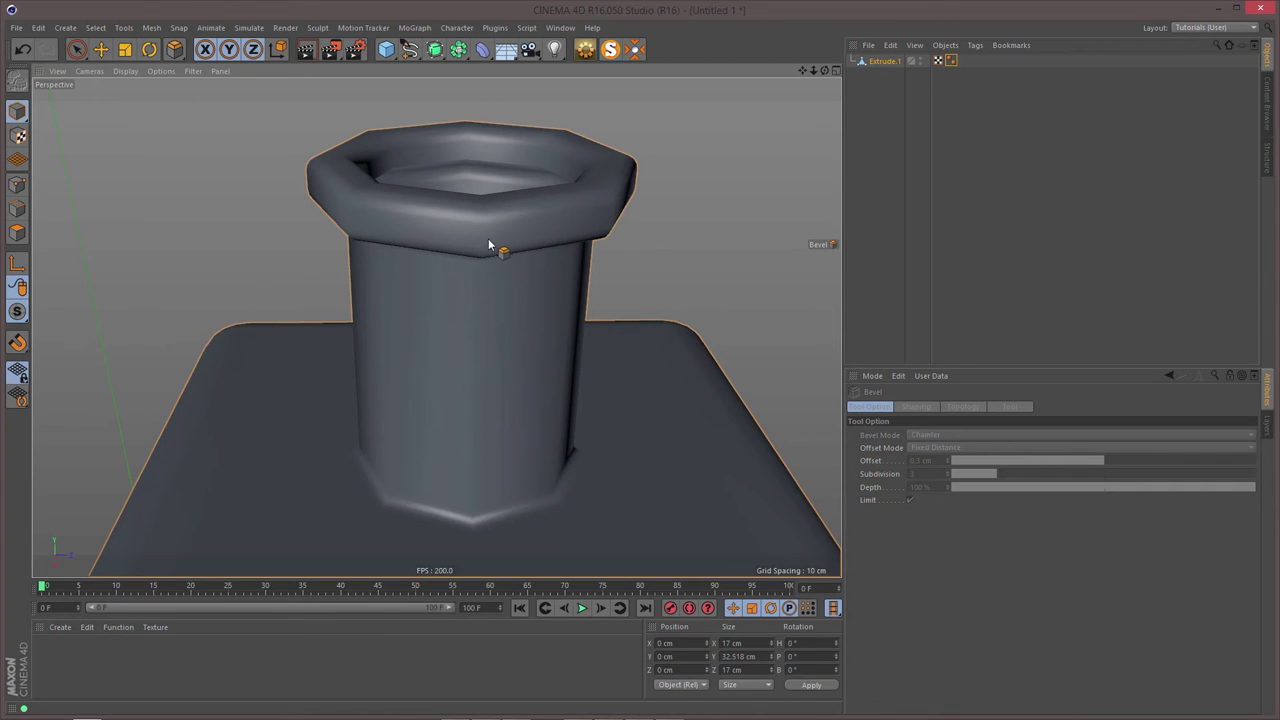
pyautogui.click(462, 279)
pyautogui.keyDown('alt'); pyautogui.moveTo(508, 294); pyautogui.dragTo(548, 357); pyautogui.keyUp('alt')
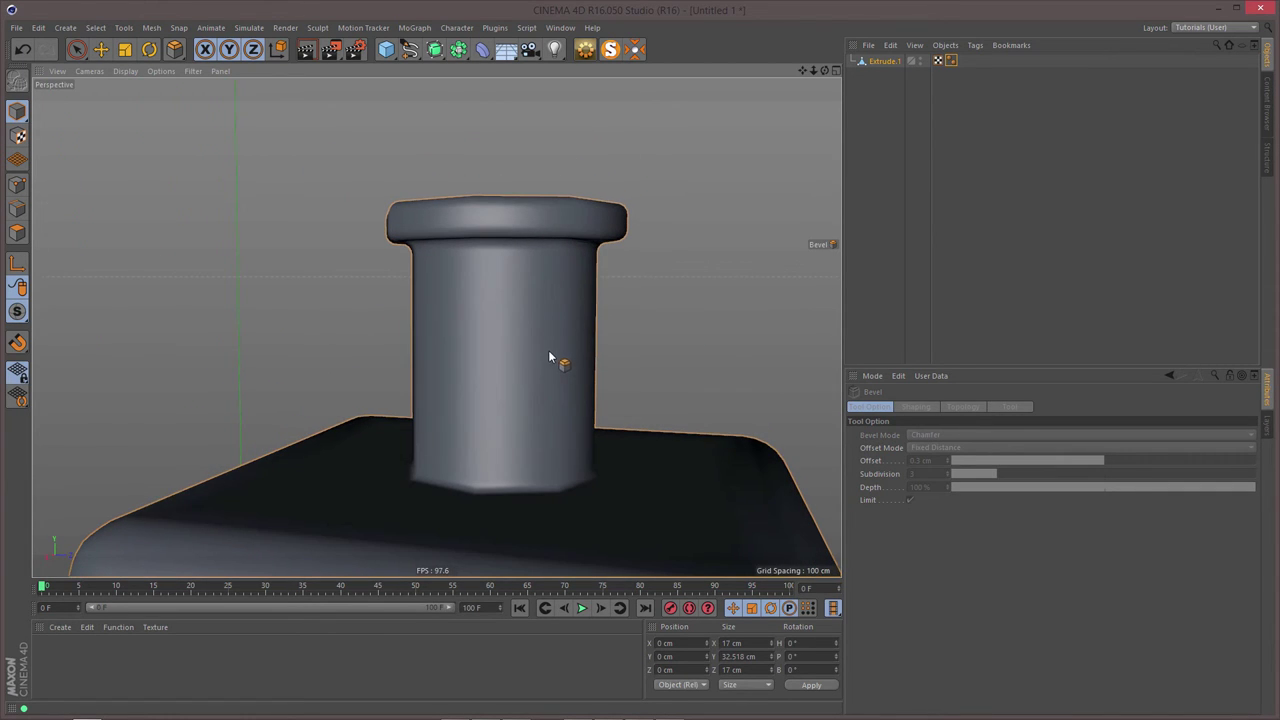
pyautogui.keyDown('alt'); pyautogui.moveTo(451, 234); pyautogui.dragTo(352, 255); pyautogui.keyUp('alt')
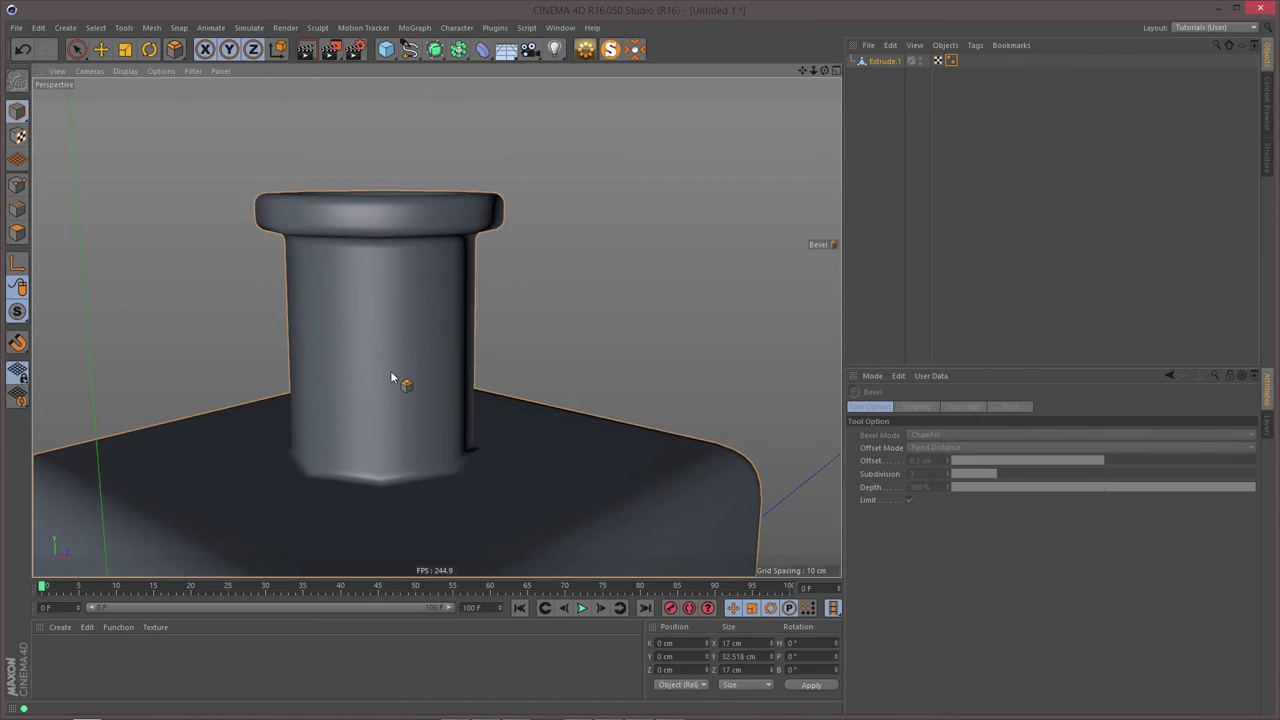
# - Try lowering the Phong tag's angle to 21° and restore it to 80°
pyautogui.click(951, 61)
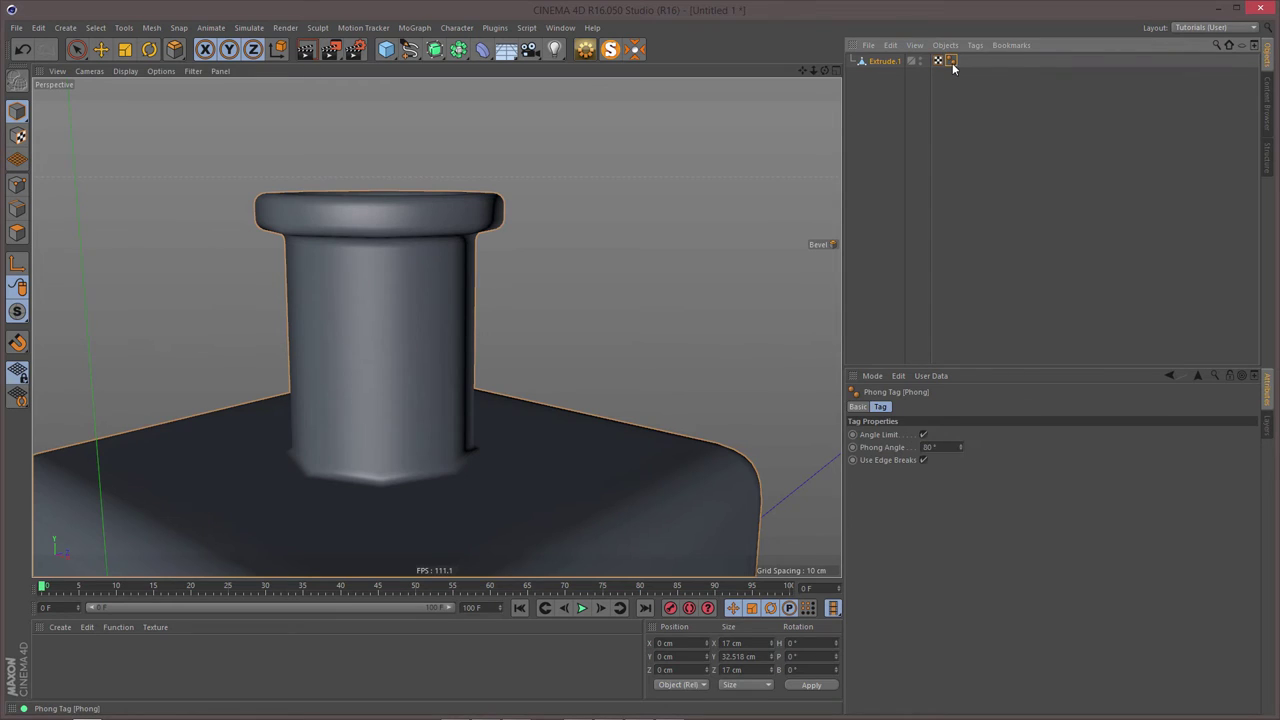
pyautogui.click(924, 434)
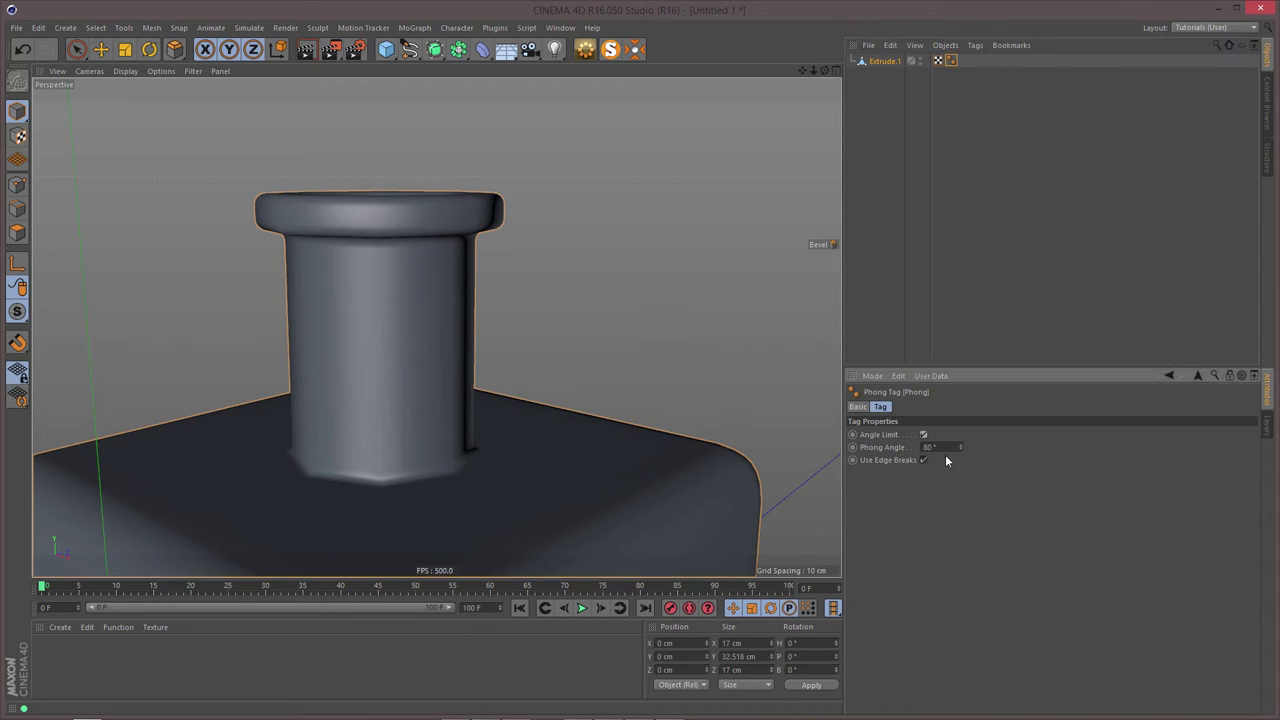
pyautogui.moveTo(963, 449); pyautogui.dragTo(930, 452)
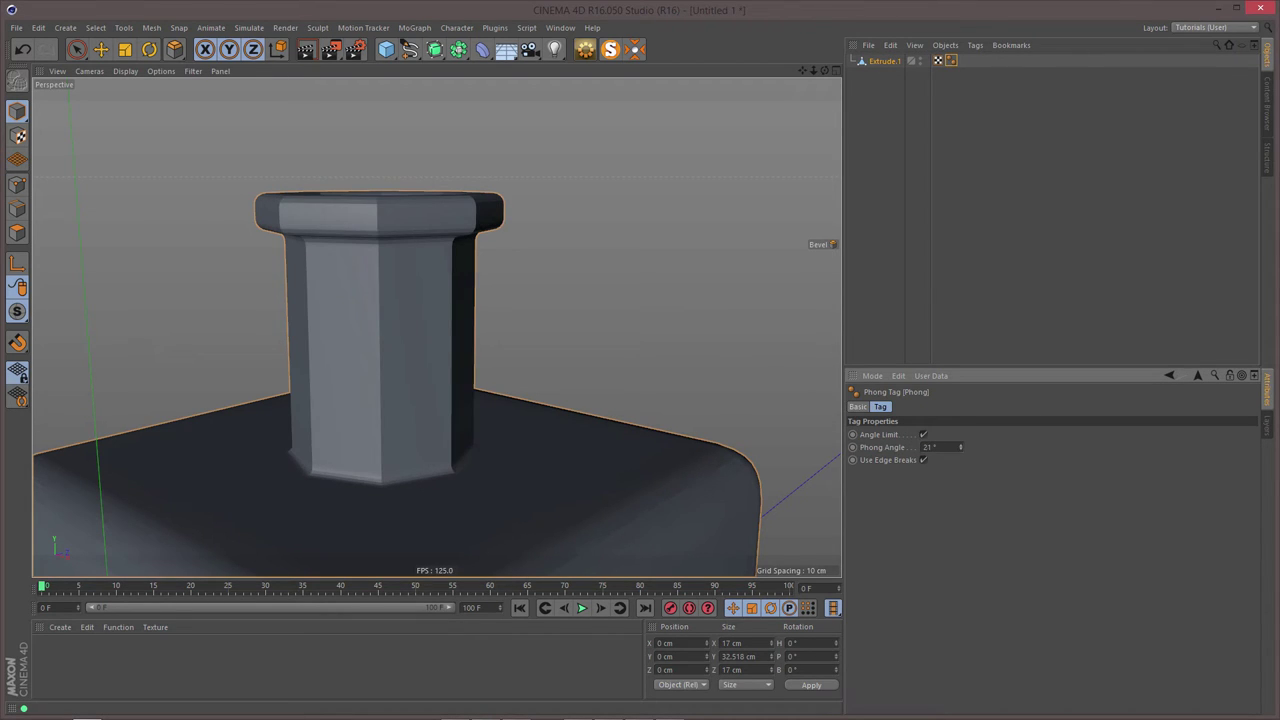
pyautogui.moveTo(937, 448); pyautogui.dragTo(877, 464)
pyautogui.write('80')
pyautogui.press('Return')
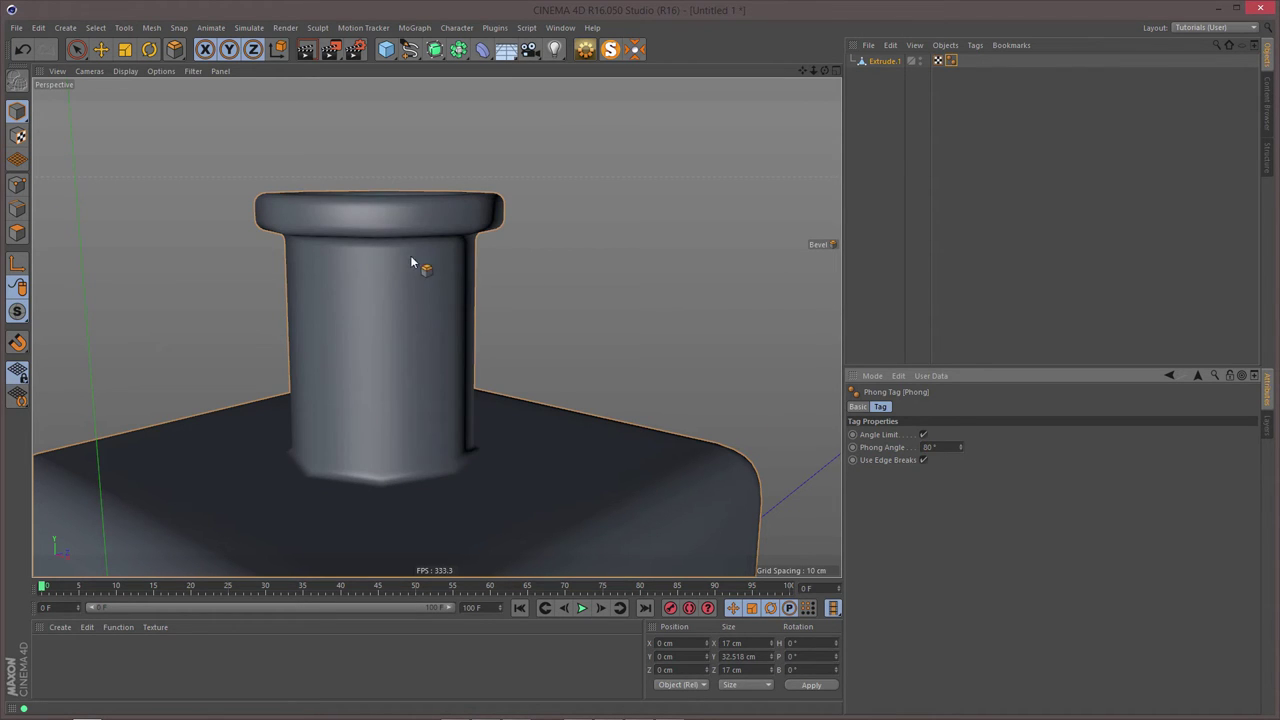
# - In Edge mode, ring-select the short vertical edges of the neck's base bevel and the long vertical edges of the neck
pyautogui.click(17, 208)
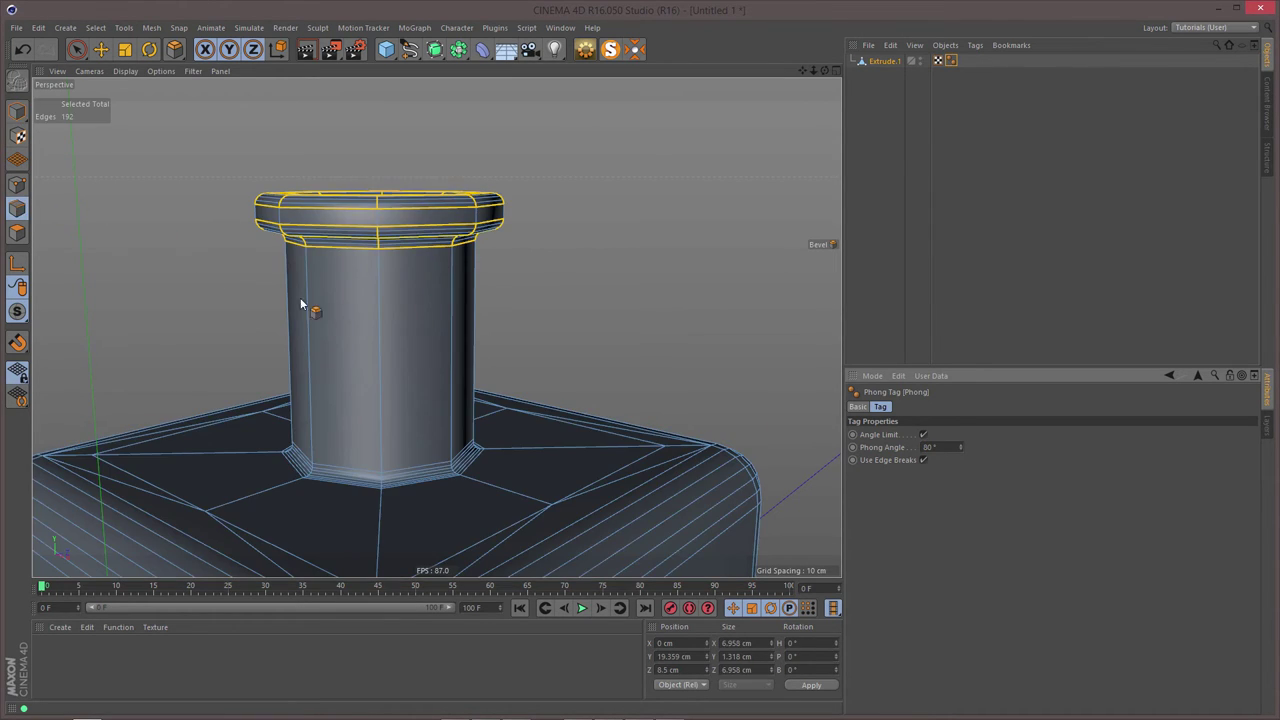
pyautogui.keyDown('alt'); pyautogui.moveTo(408, 303); pyautogui.dragTo(475, 268, button='middle'); pyautogui.keyUp('alt')
pyautogui.scroll(6, 468, 466)
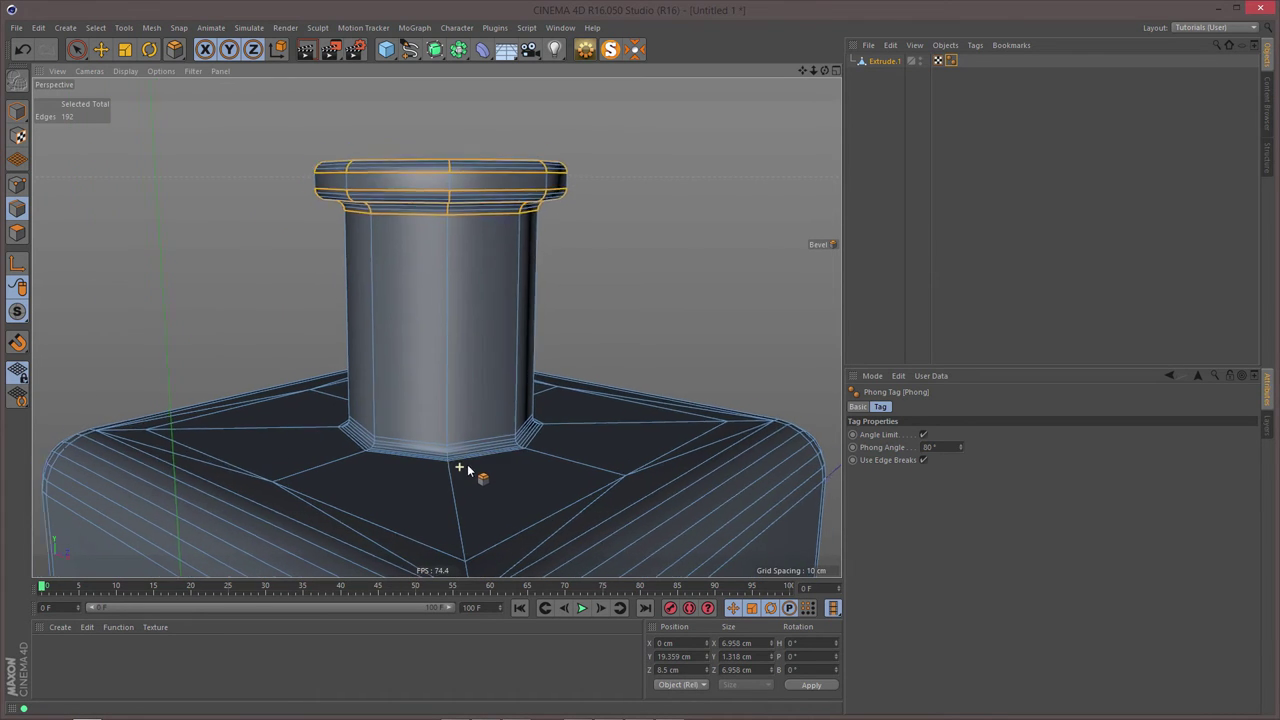
pyautogui.moveTo(468, 462)
pyautogui.keyDown('alt'); pyautogui.mouseDown()
pyautogui.moveTo(452, 450)
pyautogui.moveTo(469, 478)
pyautogui.mouseUp(); pyautogui.keyUp('alt')
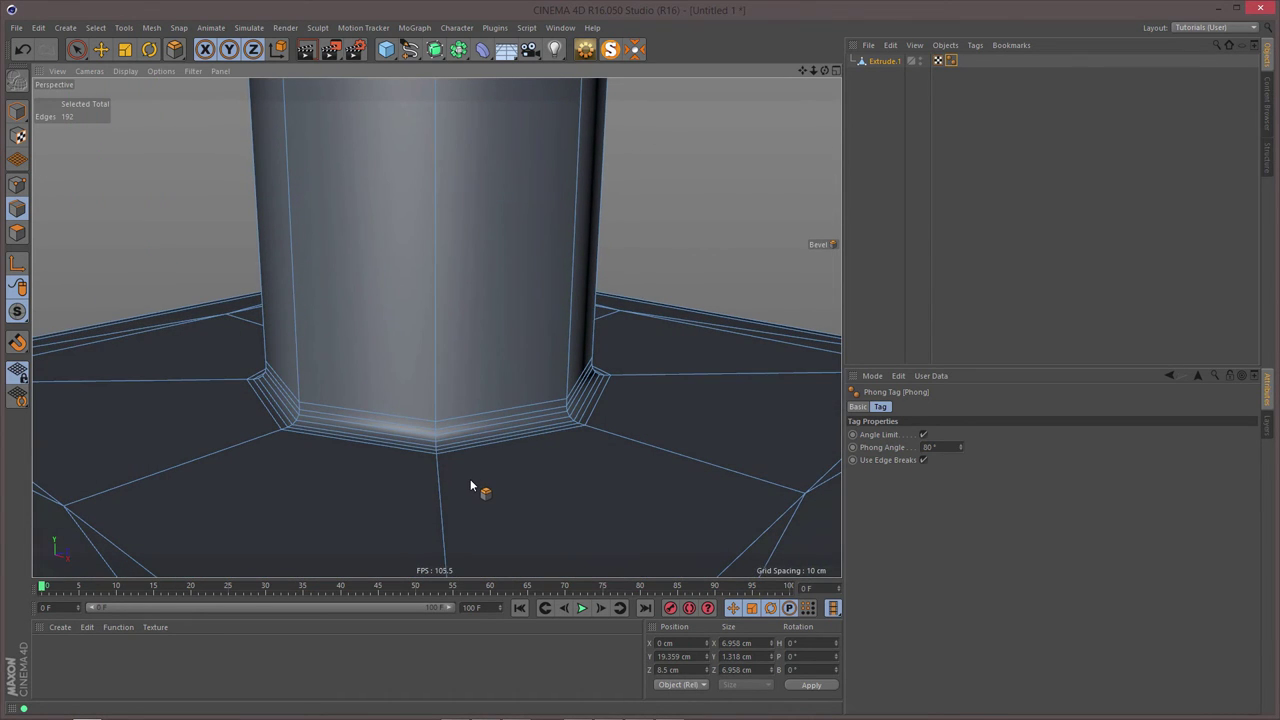
pyautogui.press('u')
pyautogui.press('b')
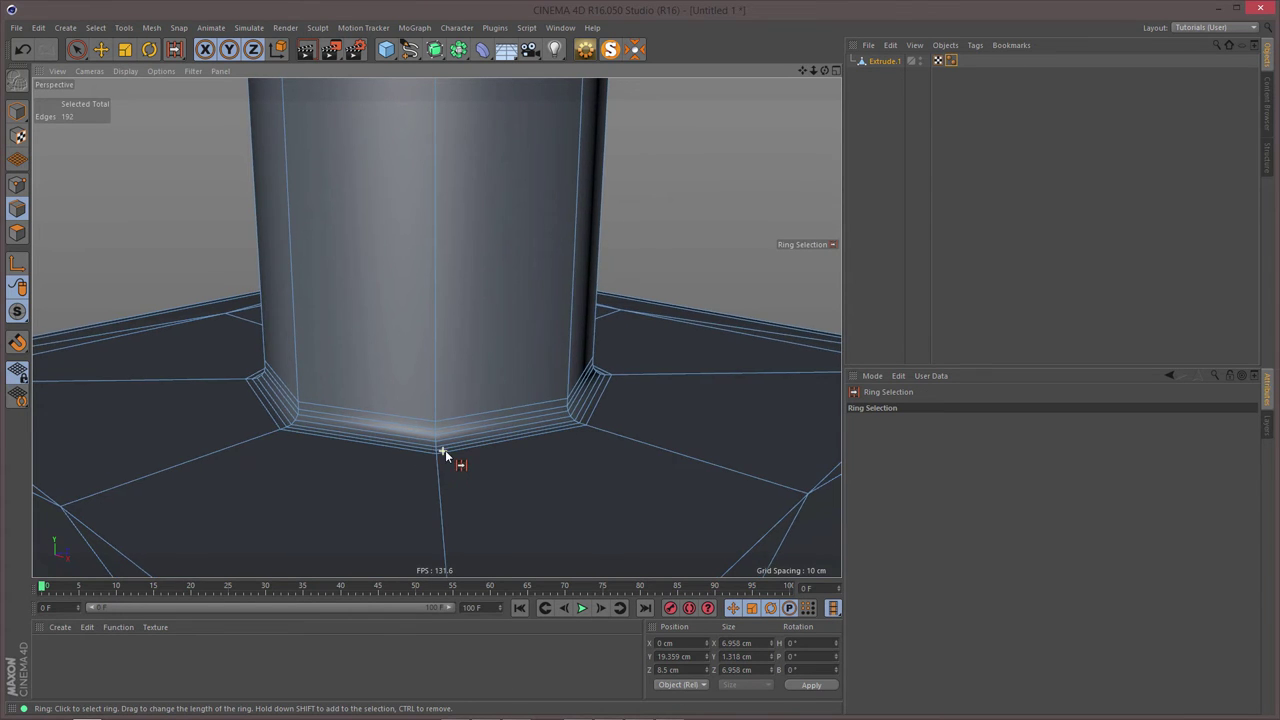
pyautogui.keyDown('alt'); pyautogui.moveTo(444, 450); pyautogui.dragTo(592, 462, button='right'); pyautogui.keyUp('alt')
pyautogui.moveTo(396, 458)
pyautogui.keyDown('alt'); pyautogui.mouseDown()
pyautogui.moveTo(400, 437)
pyautogui.moveTo(412, 470)
pyautogui.mouseUp(); pyautogui.keyUp('alt')
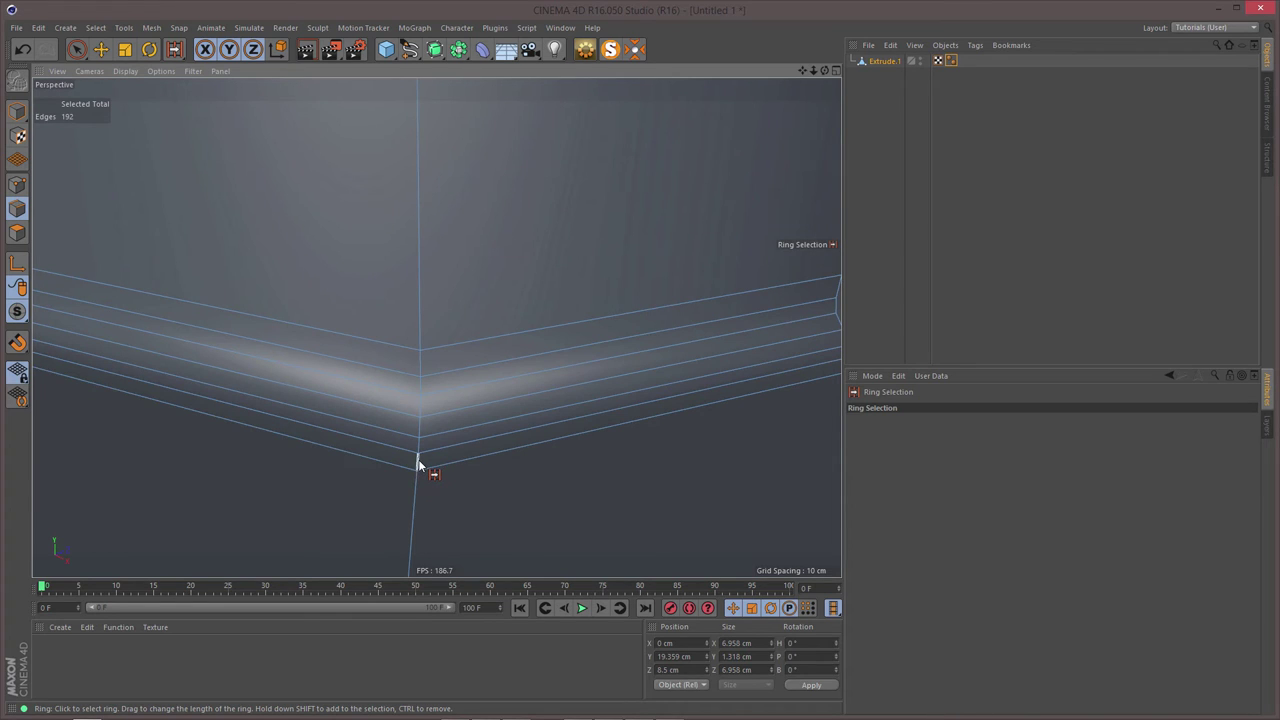
pyautogui.click(419, 430)
pyautogui.keyDown('shift'); pyautogui.click(420, 385); pyautogui.keyUp('shift')
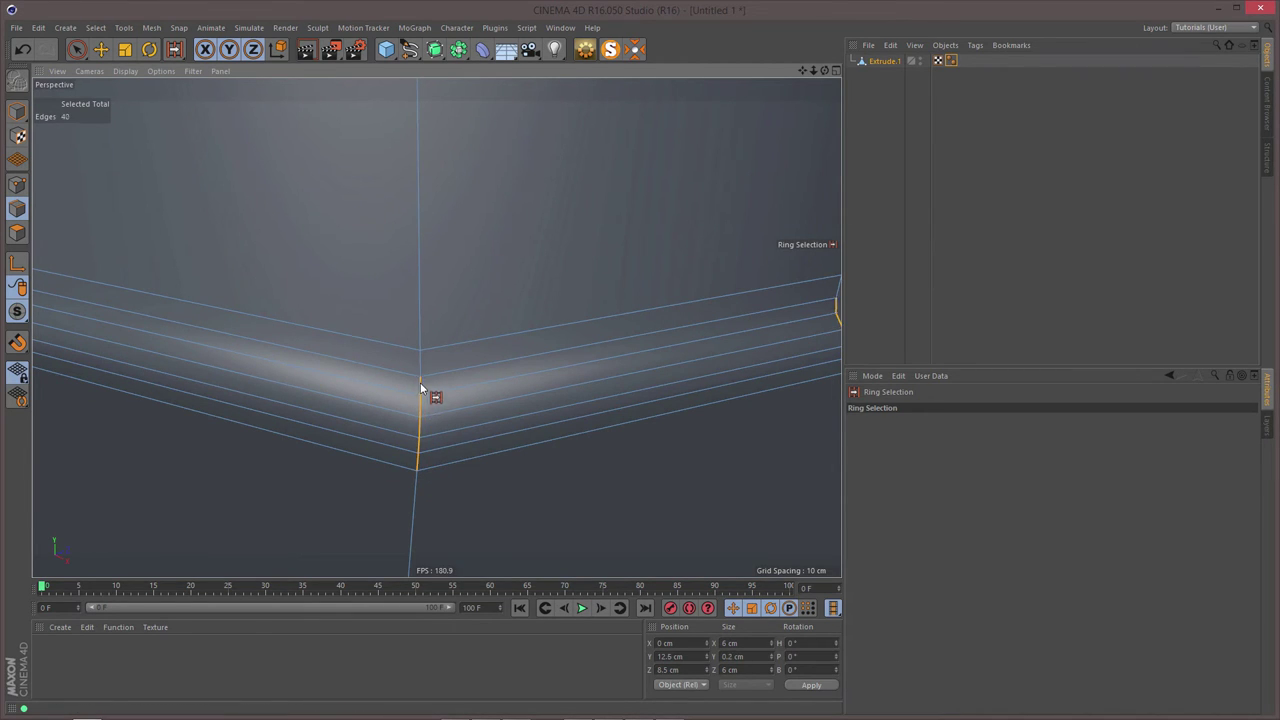
pyautogui.keyDown('shift'); pyautogui.click(419, 365); pyautogui.keyUp('shift')
pyautogui.keyDown('shift'); pyautogui.click(421, 330); pyautogui.keyUp('shift')
# - Add the short vertical edge rings of the bevel between the neck's top and the collar's underside to the ring selection
pyautogui.keyDown('alt'); pyautogui.moveTo(495, 318); pyautogui.dragTo(378, 351, button='right'); pyautogui.keyUp('alt')
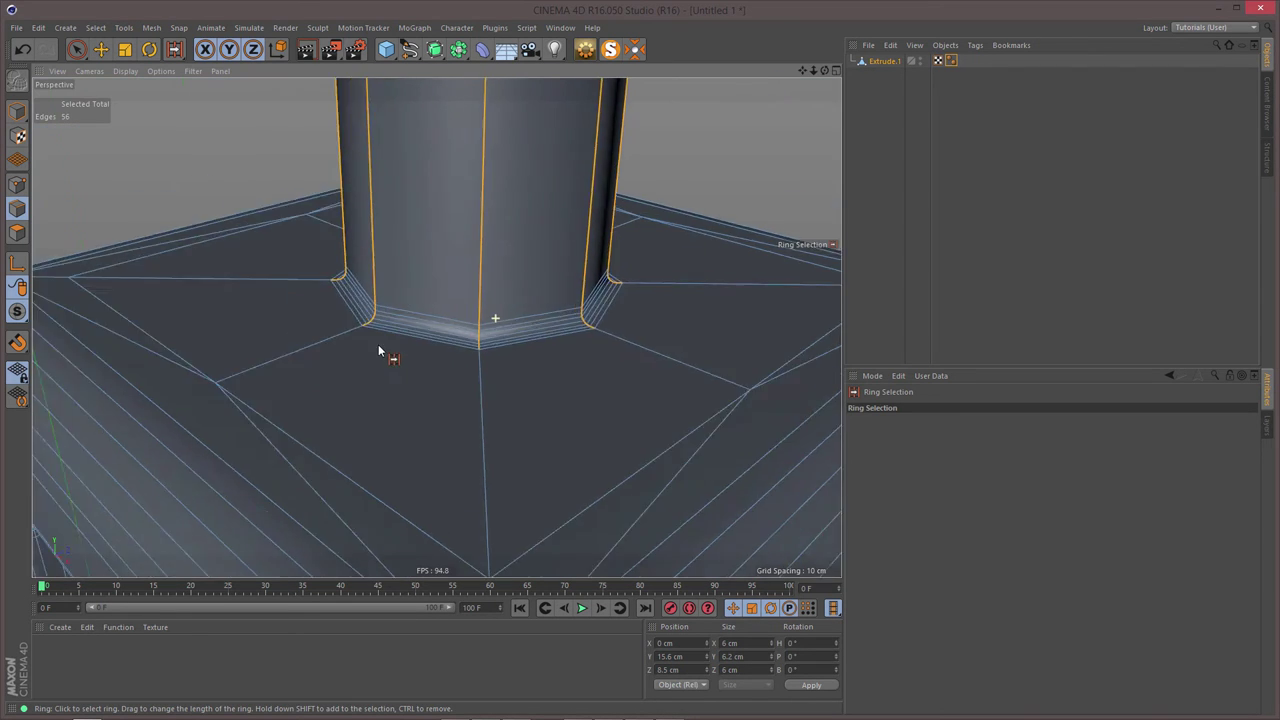
pyautogui.keyDown('alt'); pyautogui.moveTo(379, 351); pyautogui.dragTo(436, 487); pyautogui.keyUp('alt')
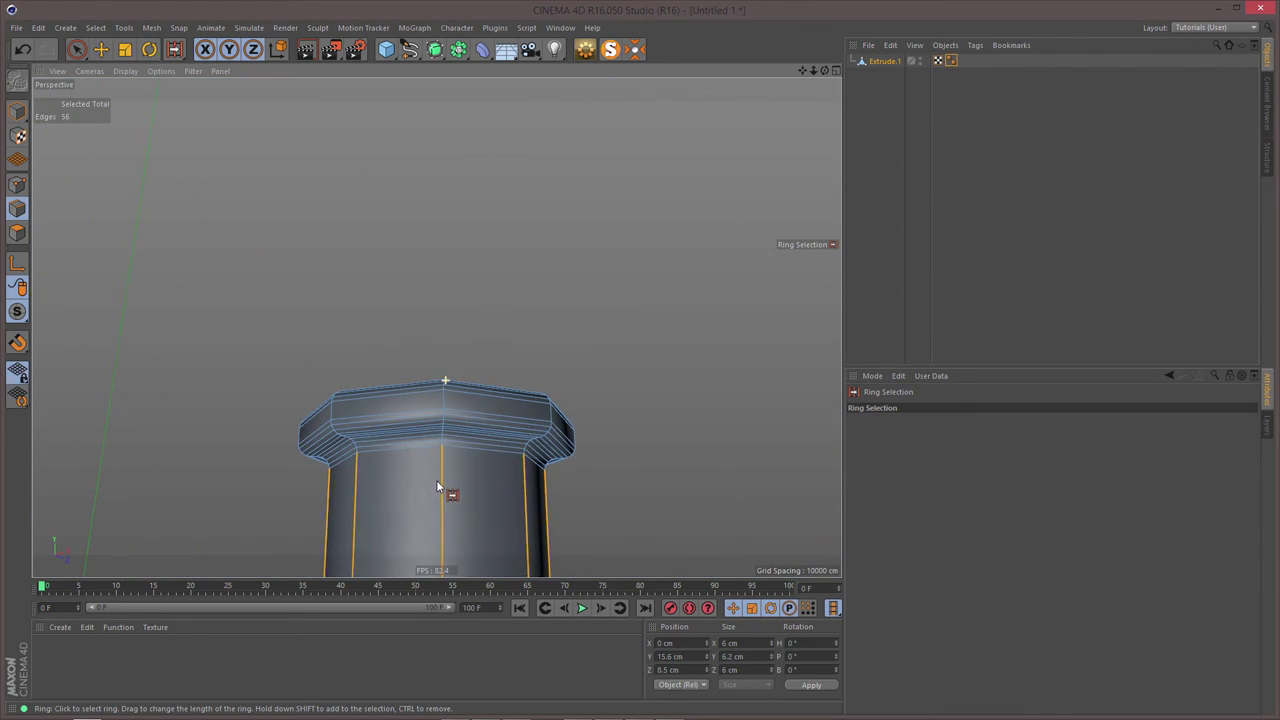
pyautogui.keyDown('alt'); pyautogui.moveTo(443, 434); pyautogui.dragTo(572, 446, button='right'); pyautogui.keyUp('alt')
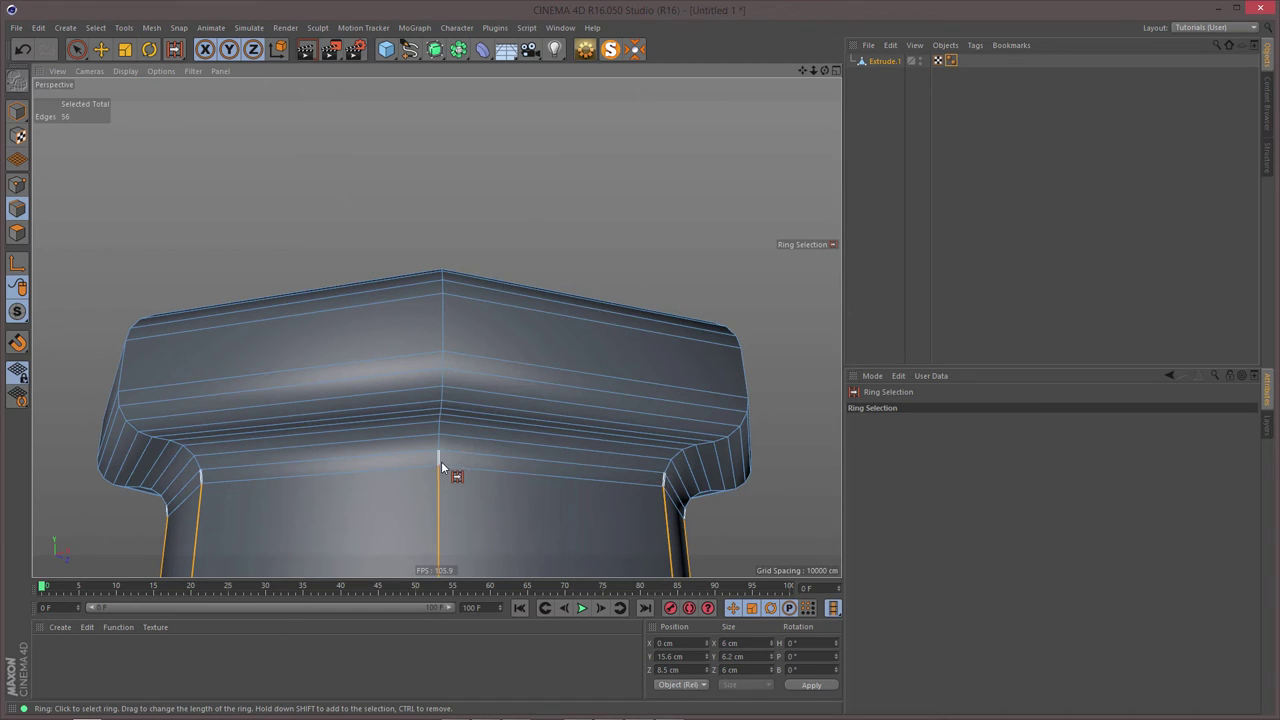
pyautogui.keyDown('shift'); pyautogui.click(441, 466); pyautogui.keyUp('shift')
pyautogui.keyDown('shift'); pyautogui.click(440, 417); pyautogui.keyUp('shift')
pyautogui.keyDown('shift'); pyautogui.click(442, 410); pyautogui.keyUp('shift')
pyautogui.keyDown('shift'); pyautogui.click(442, 403); pyautogui.keyUp('shift')
pyautogui.keyDown('shift'); pyautogui.click(442, 393); pyautogui.keyUp('shift')
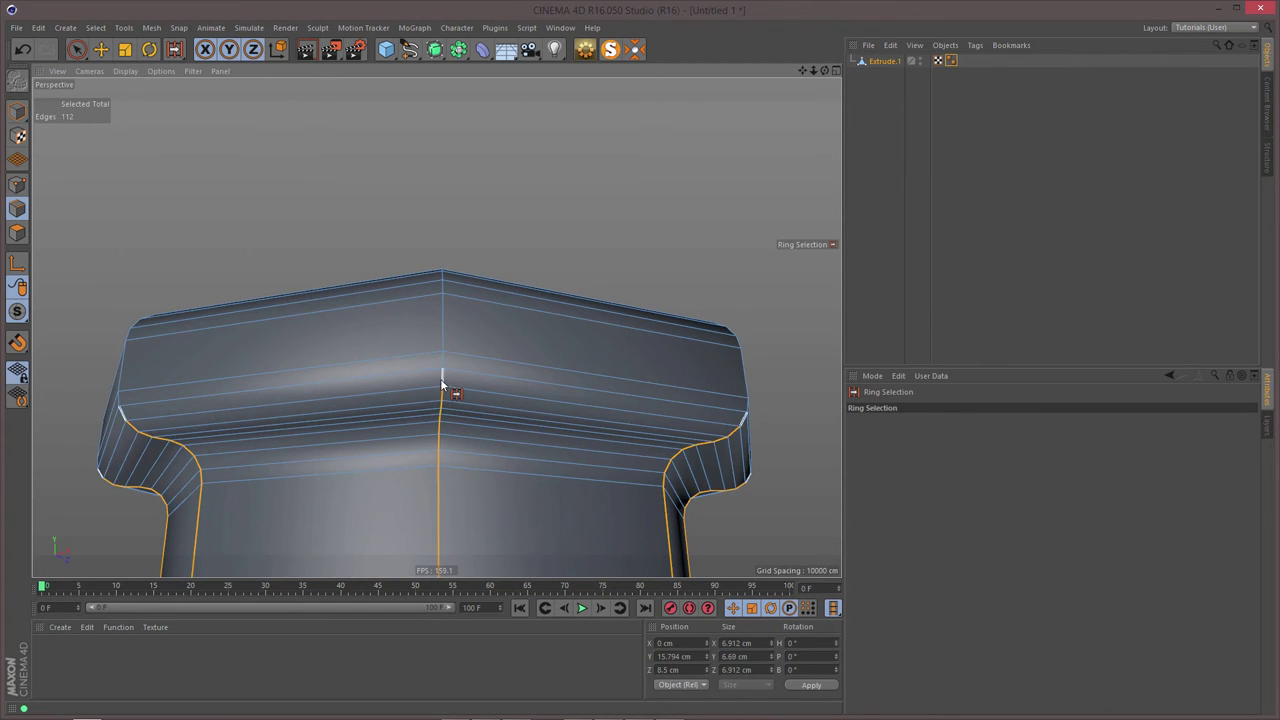
# - Add the vertical edge rings up the collar's outer face and across its top bevels to the ring selection
pyautogui.keyDown('shift'); pyautogui.click(440, 378); pyautogui.keyUp('shift')
pyautogui.keyDown('shift'); pyautogui.click(440, 362); pyautogui.keyUp('shift')
pyautogui.keyDown('shift'); pyautogui.click(443, 336); pyautogui.keyUp('shift')
pyautogui.keyDown('alt'); pyautogui.moveTo(441, 334); pyautogui.dragTo(452, 256); pyautogui.keyUp('alt')
pyautogui.keyDown('shift'); pyautogui.click(444, 287); pyautogui.keyUp('shift')
pyautogui.keyDown('shift'); pyautogui.click(444, 275); pyautogui.keyUp('shift')
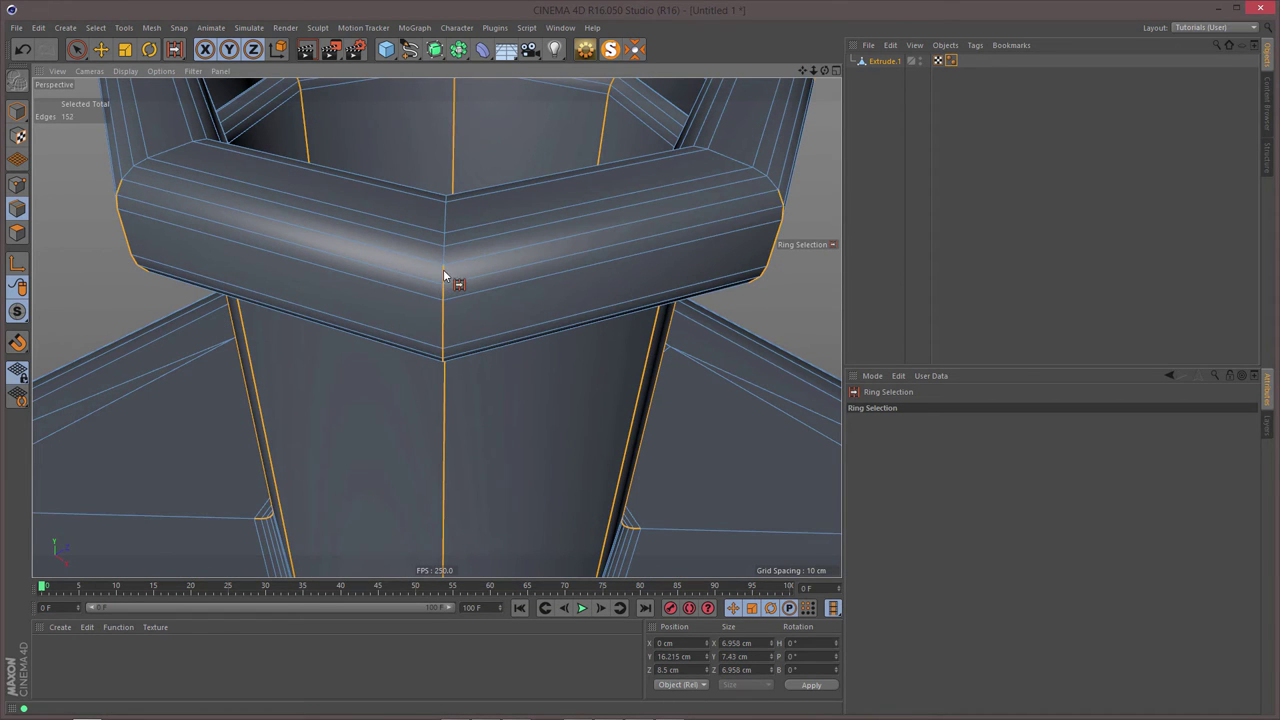
pyautogui.keyDown('shift'); pyautogui.click(443, 254); pyautogui.keyUp('shift')
pyautogui.keyDown('shift'); pyautogui.click(442, 239); pyautogui.keyUp('shift')
pyautogui.keyDown('shift'); pyautogui.click(446, 224); pyautogui.keyUp('shift')
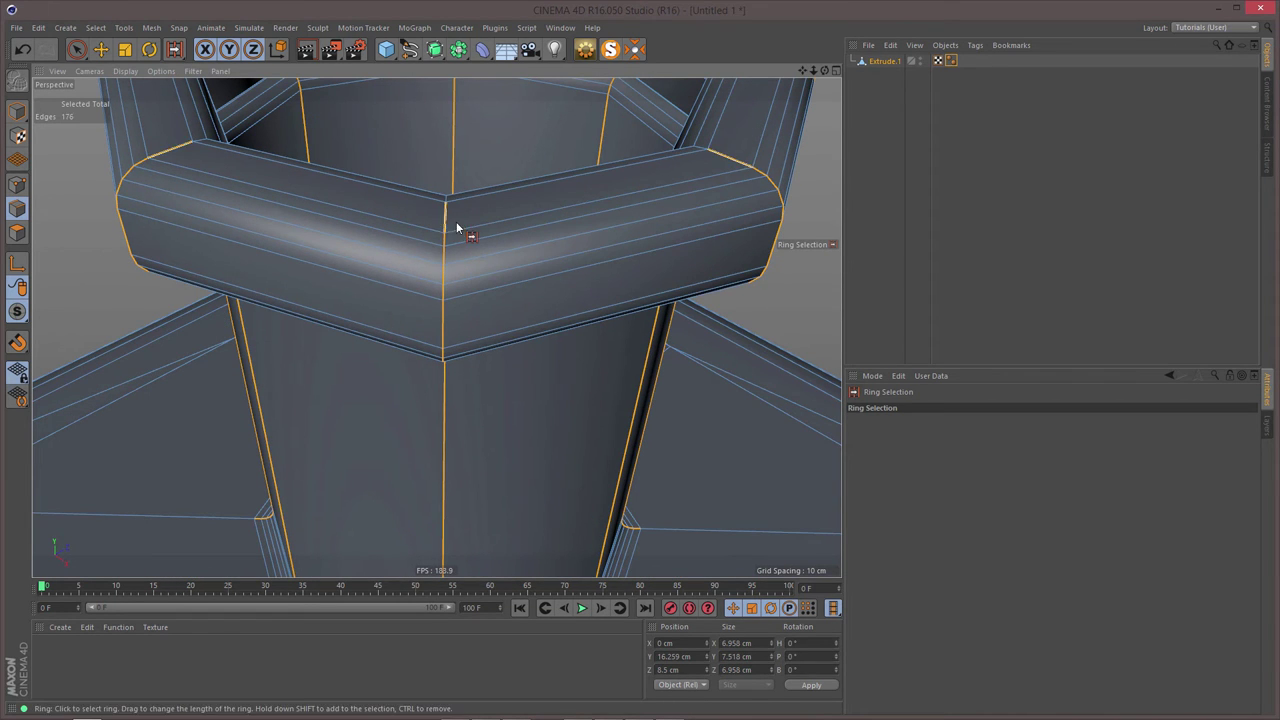
# - Add the edge rings running down the inside of the collar to the ring selection
pyautogui.keyDown('alt'); pyautogui.moveTo(456, 221); pyautogui.dragTo(679, 213); pyautogui.keyUp('alt')
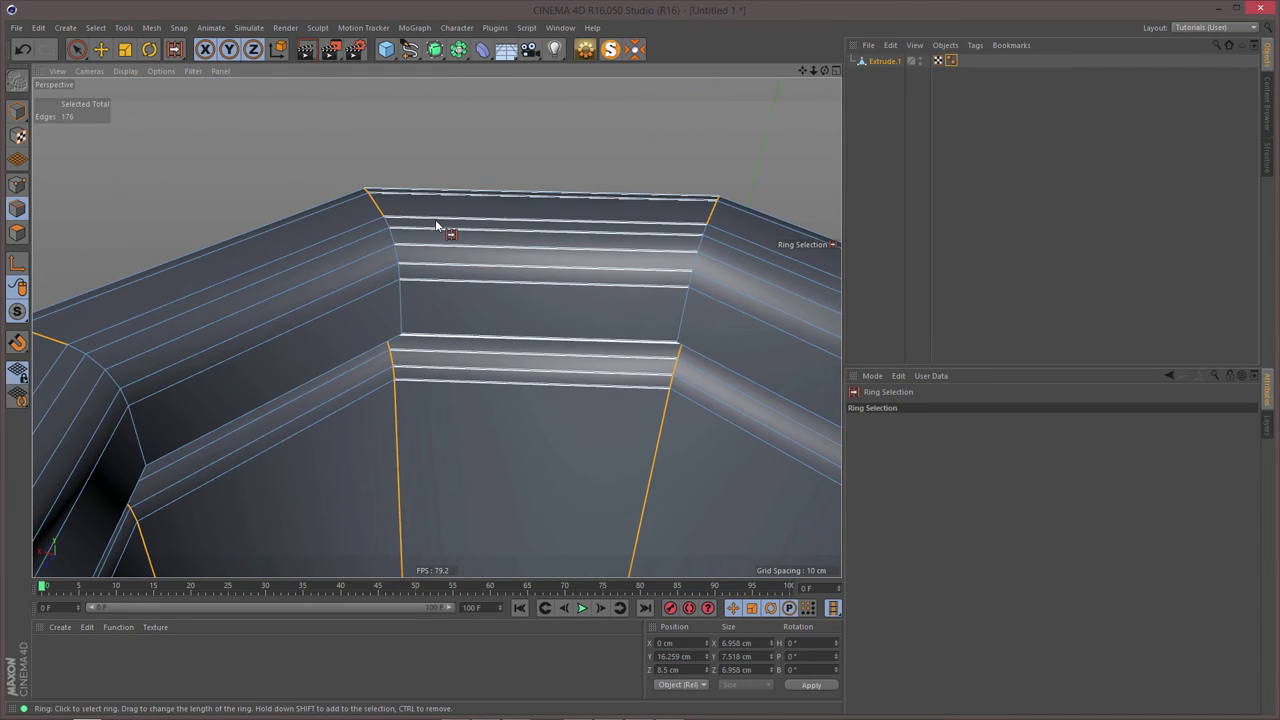
pyautogui.keyDown('shift'); pyautogui.click(392, 226); pyautogui.keyUp('shift')
pyautogui.keyDown('shift'); pyautogui.click(398, 240); pyautogui.keyUp('shift')
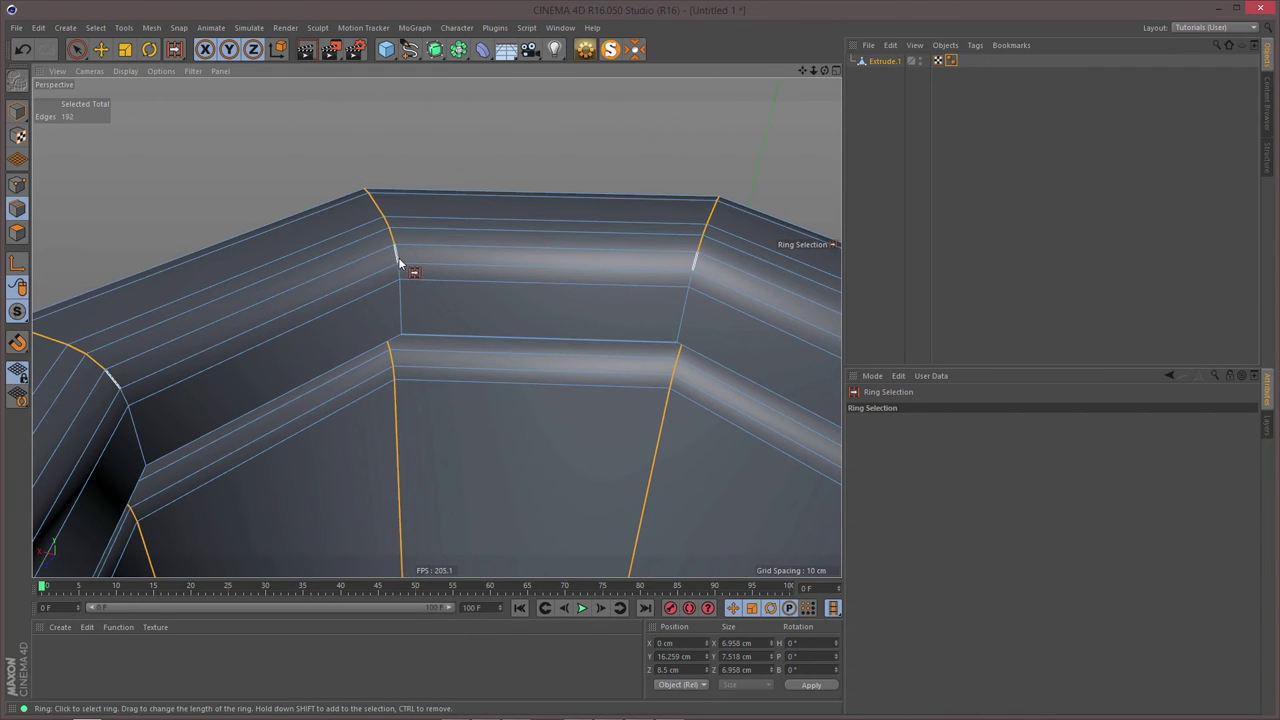
pyautogui.keyDown('shift'); pyautogui.click(402, 271); pyautogui.keyUp('shift')
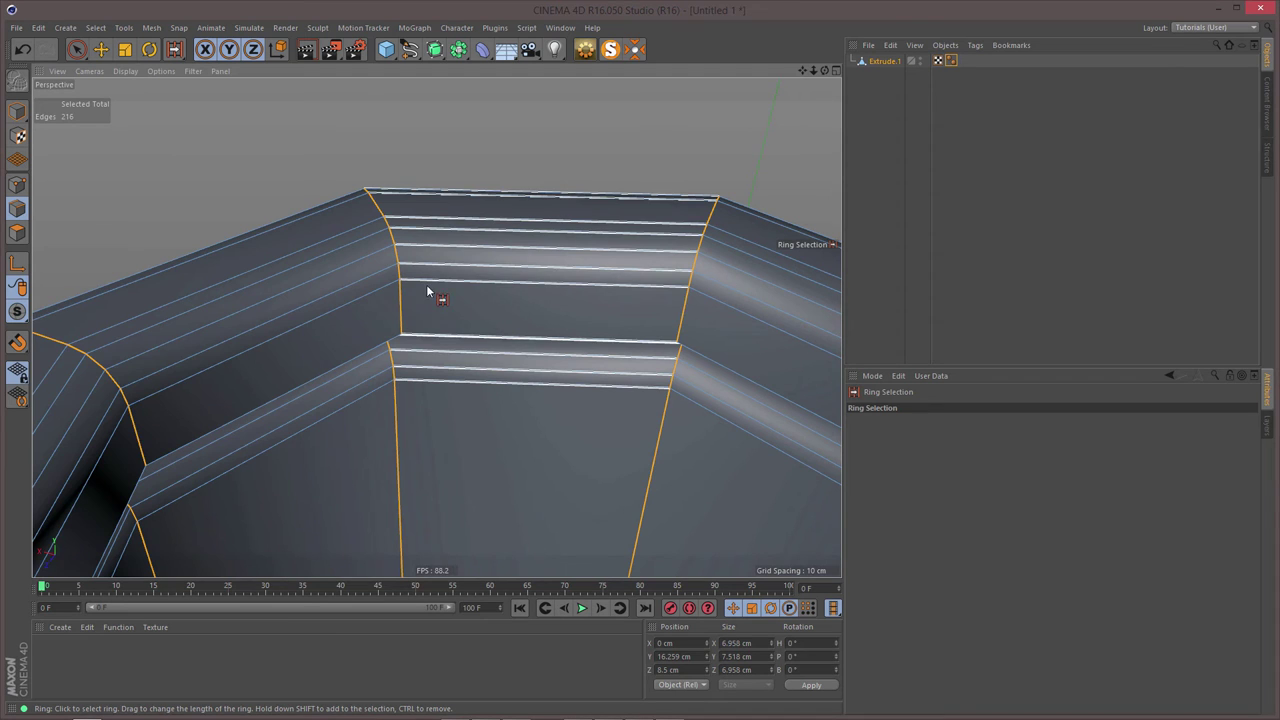
pyautogui.keyDown('alt'); pyautogui.moveTo(427, 288); pyautogui.dragTo(688, 267); pyautogui.keyUp('alt')
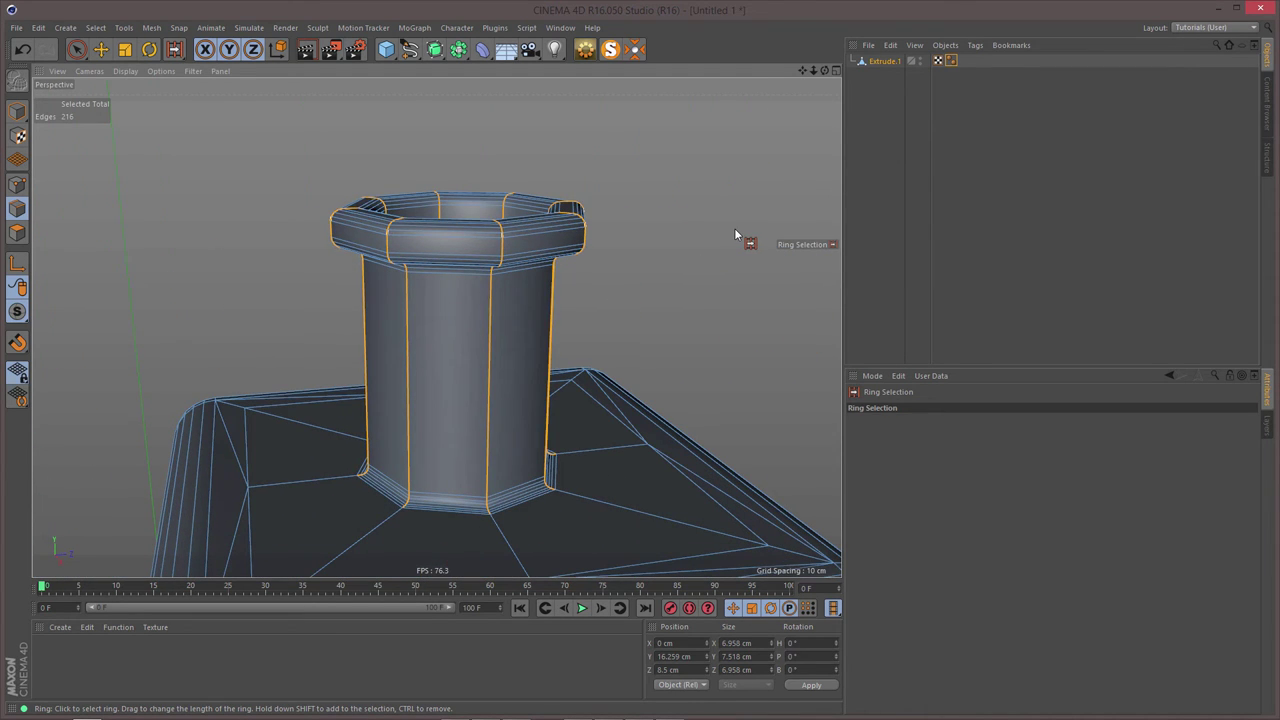
# - Try bevelling the selected neck and collar edges with 5 subdivisions and an offset of about 1.3 cm
pyautogui.press('m')
pyautogui.press('s')
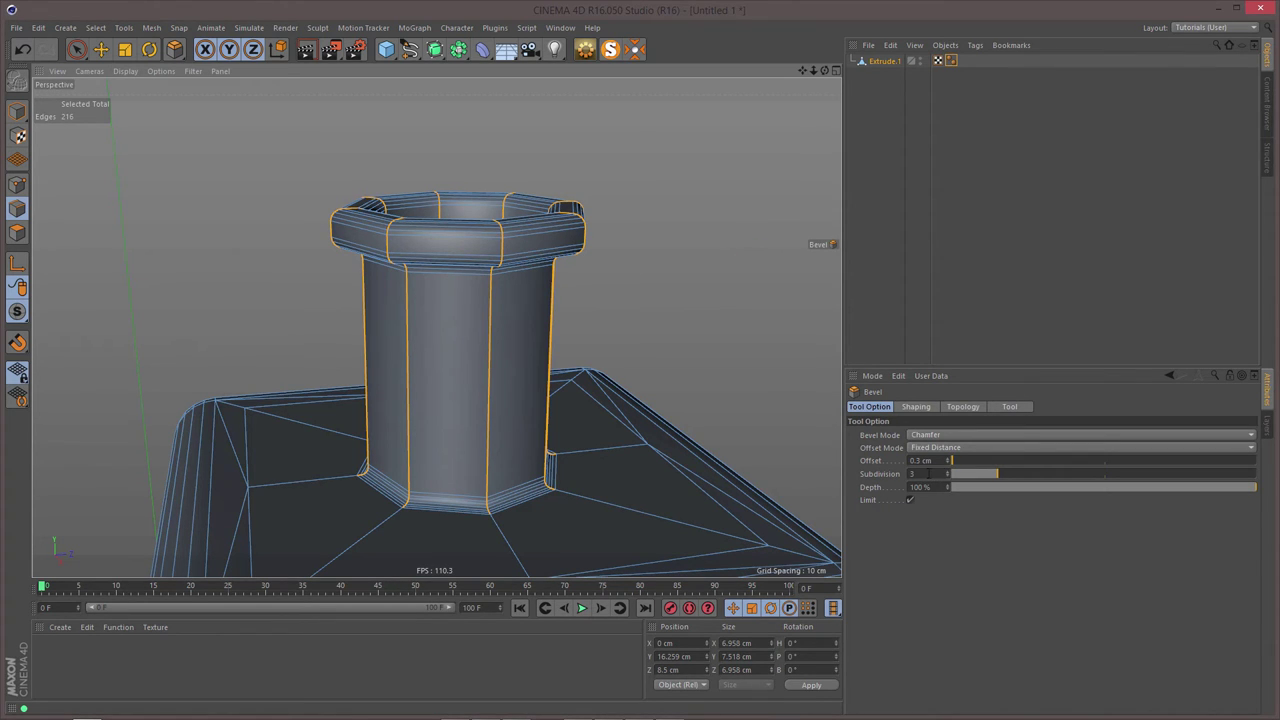
pyautogui.click(912, 473)
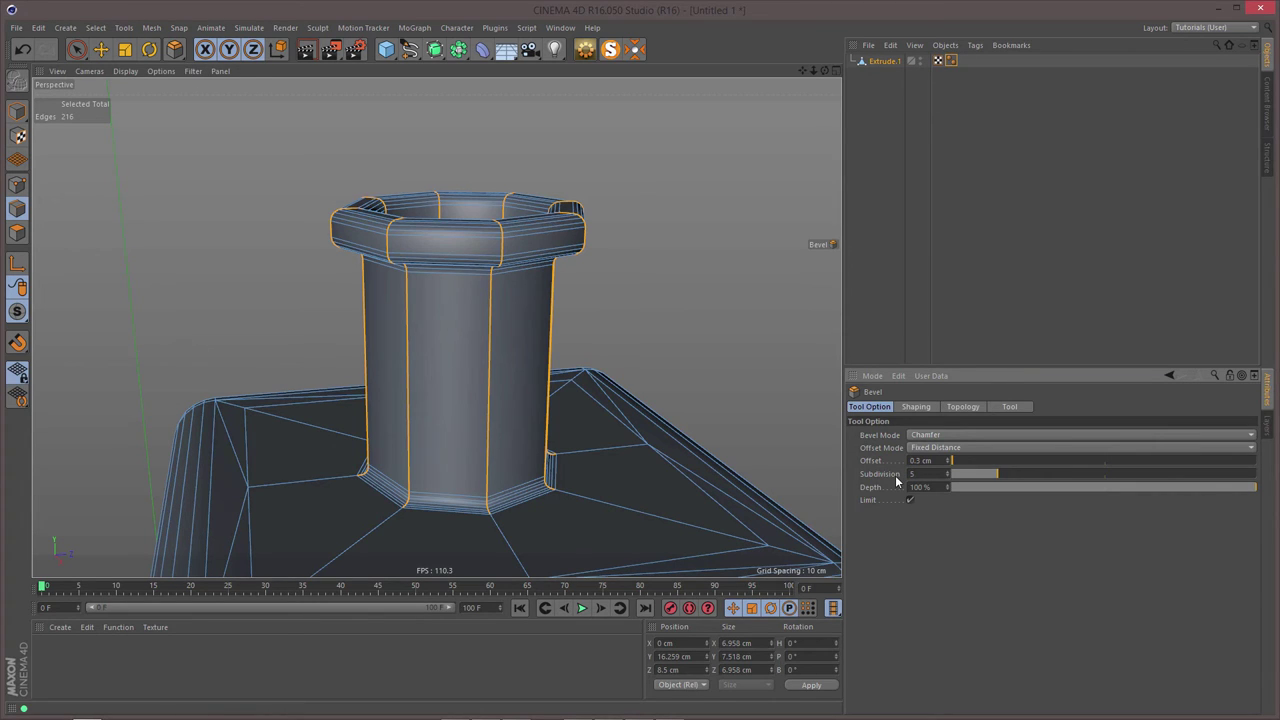
pyautogui.write('5')
pyautogui.press('Return')
pyautogui.click(950, 458)
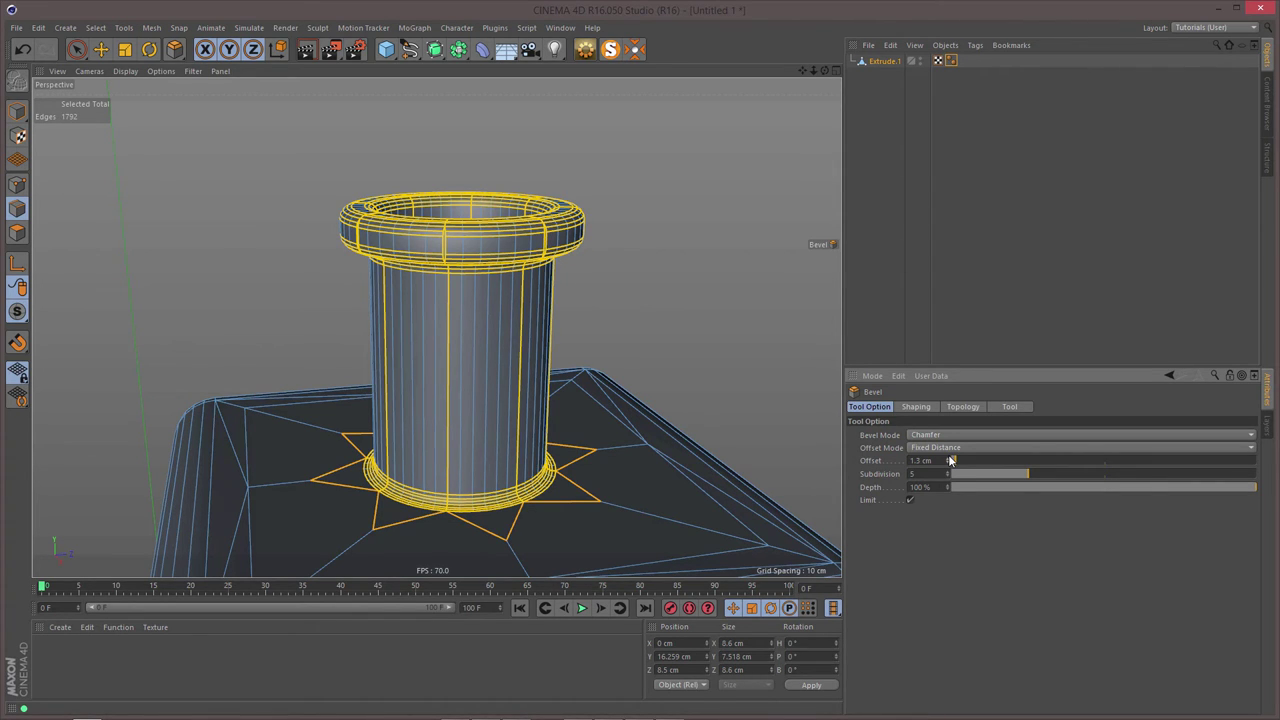
pyautogui.keyDown('alt'); pyautogui.moveTo(478, 256); pyautogui.dragTo(478, 310); pyautogui.keyUp('alt')
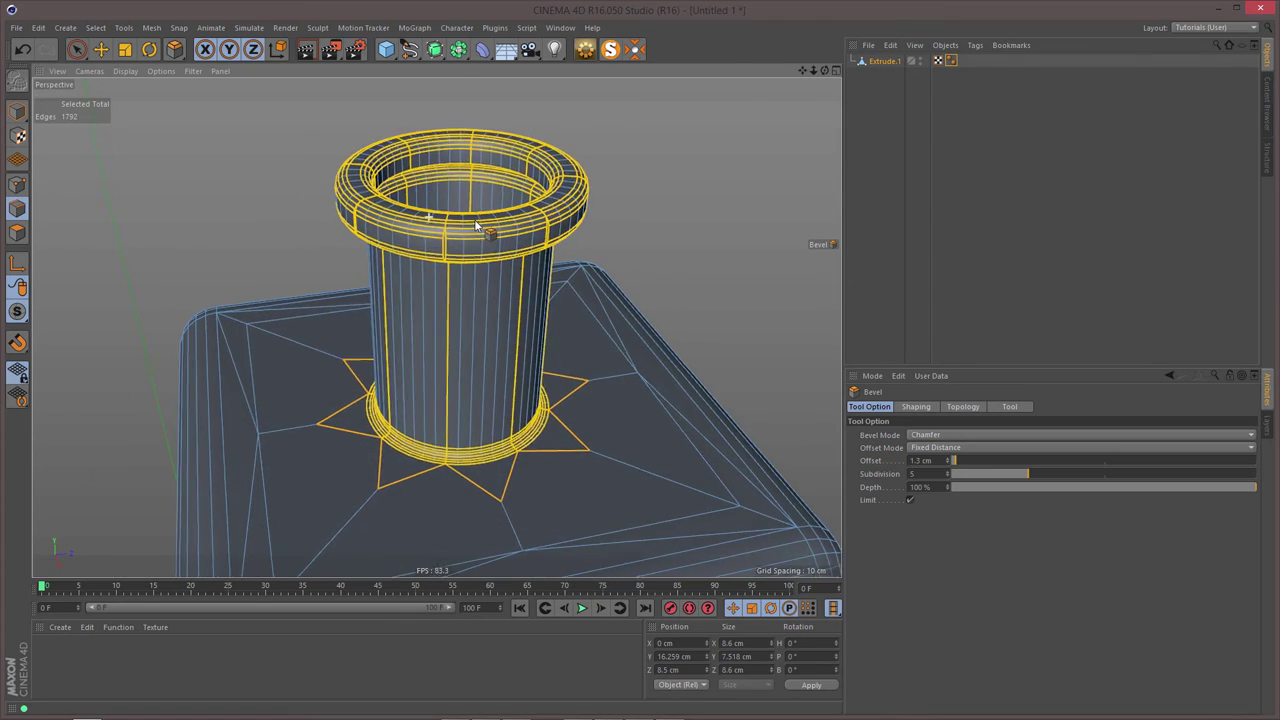
pyautogui.keyDown('alt'); pyautogui.moveTo(428, 217); pyautogui.dragTo(578, 244, button='right'); pyautogui.keyUp('alt')
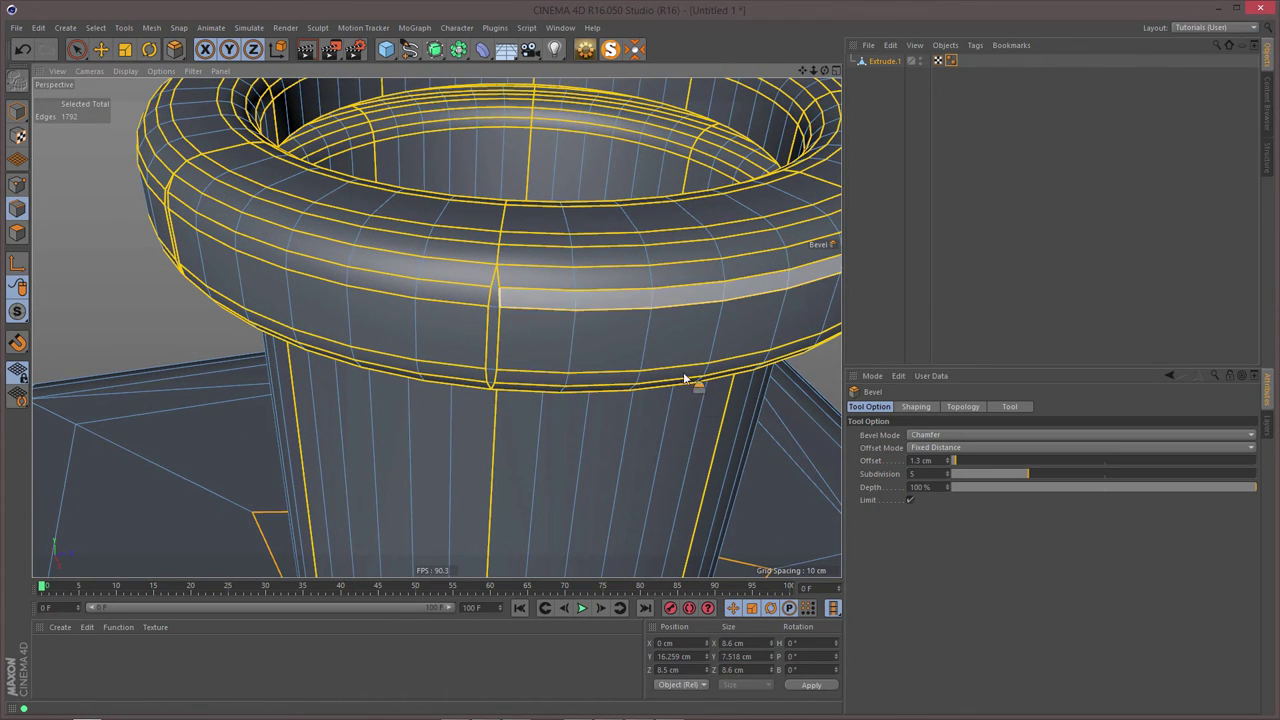
pyautogui.moveTo(686, 377); pyautogui.dragTo(692, 377)
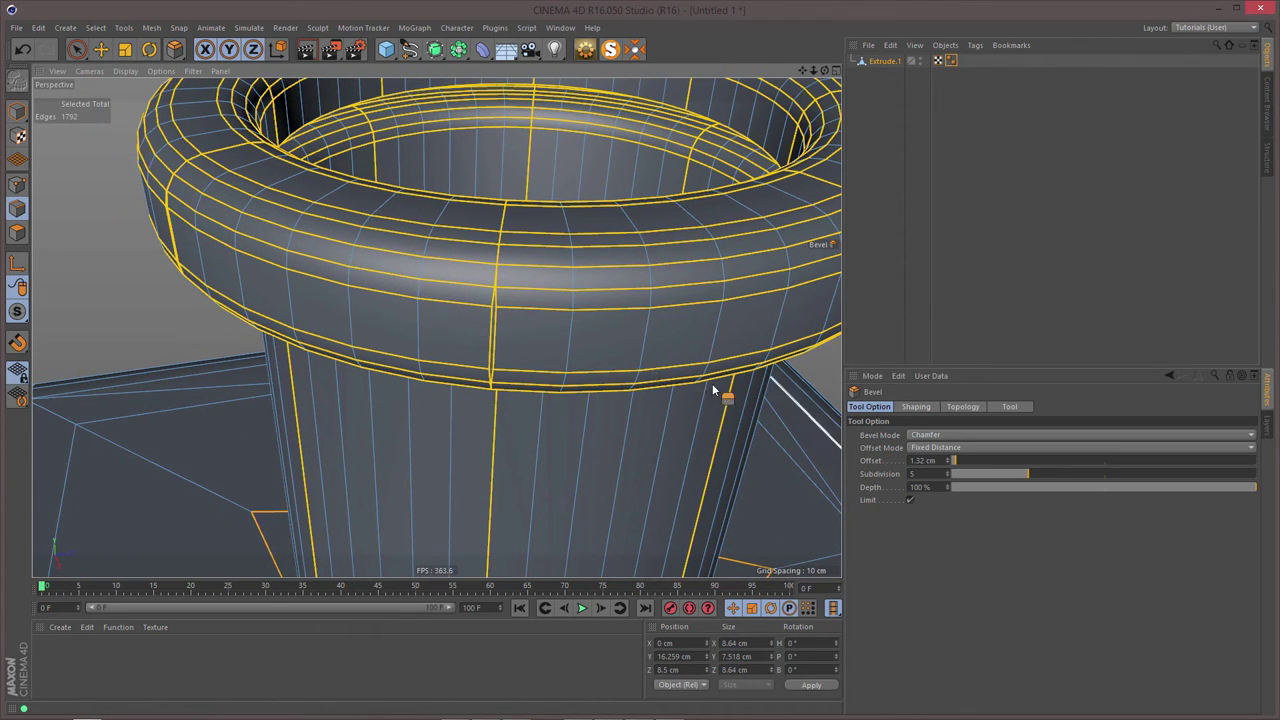
pyautogui.hotkey('ctrl', 'z')
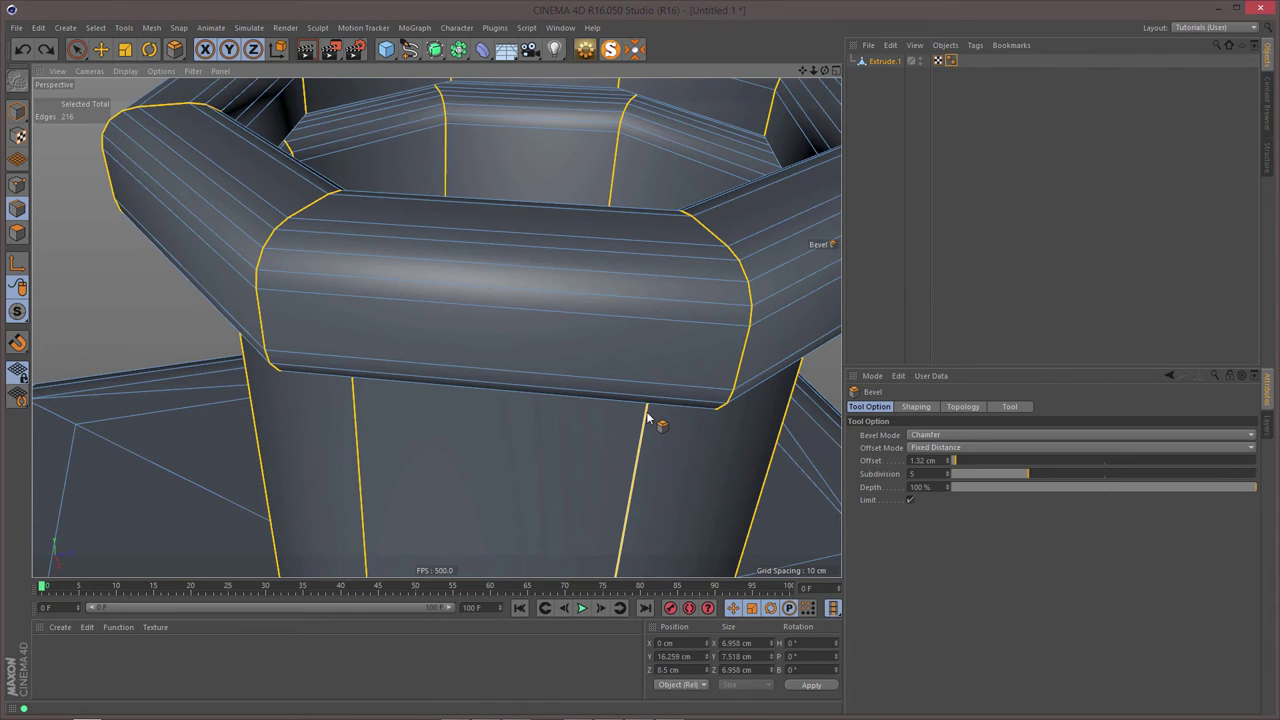
# - Try bevelling the neck and collar edges again with a 1.43 cm offset and 5 subdivisions
pyautogui.moveTo(950, 462); pyautogui.dragTo(950, 462)
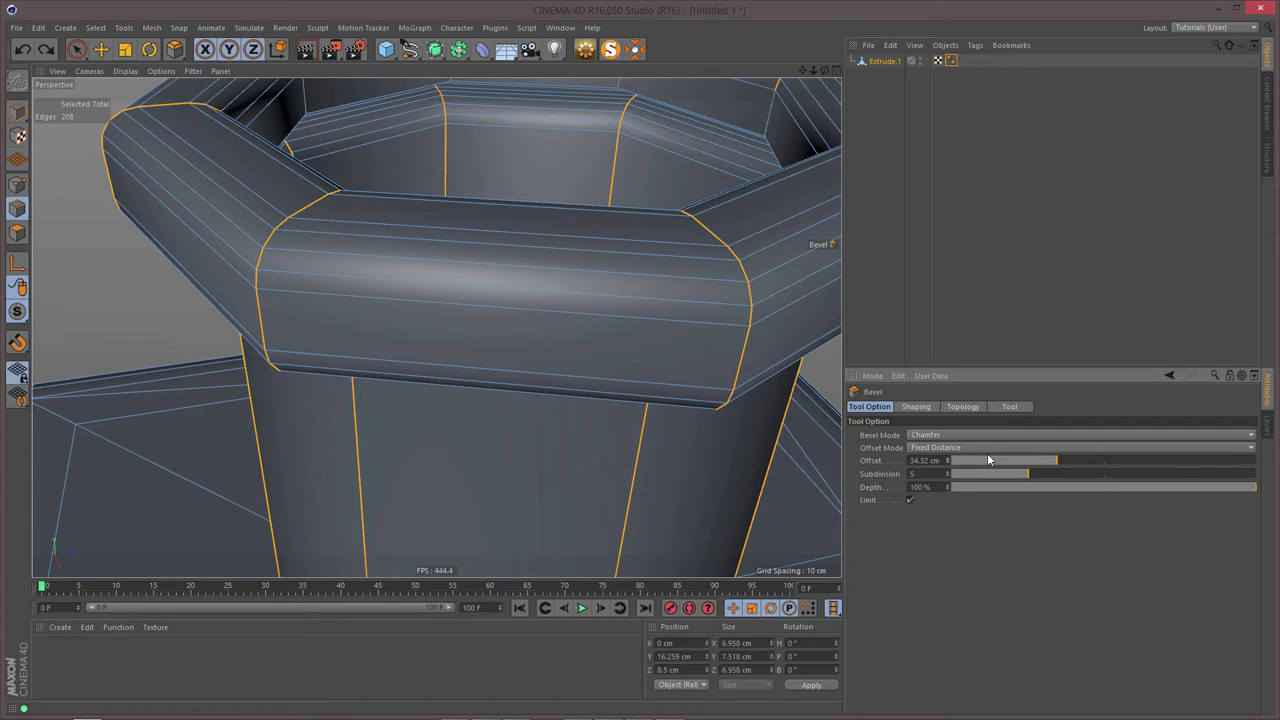
pyautogui.moveTo(1056, 462); pyautogui.dragTo(963, 475)
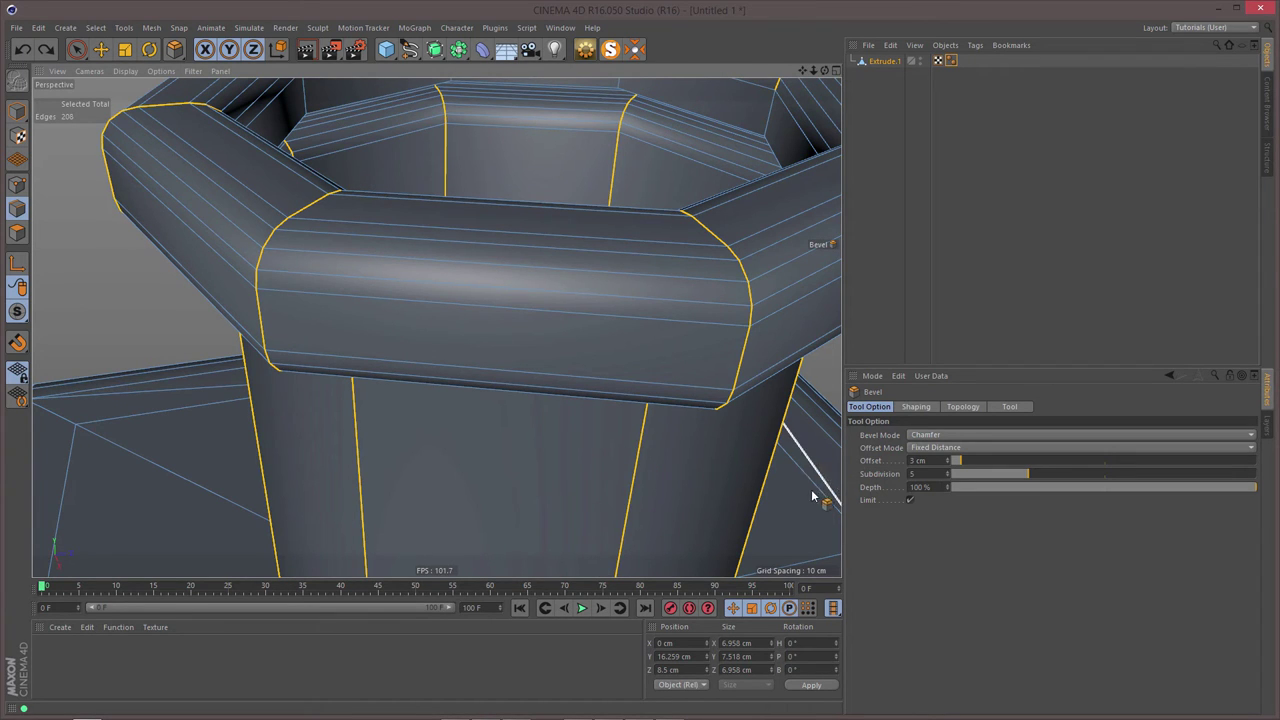
pyautogui.moveTo(801, 506)
pyautogui.mouseDown()
pyautogui.moveTo(846, 506)
pyautogui.moveTo(783, 515)
pyautogui.mouseUp()
pyautogui.keyDown('alt'); pyautogui.moveTo(606, 440); pyautogui.dragTo(538, 442, button='right'); pyautogui.keyUp('alt')
pyautogui.keyDown('alt'); pyautogui.moveTo(557, 437); pyautogui.dragTo(462, 329, button='middle'); pyautogui.keyUp('alt')
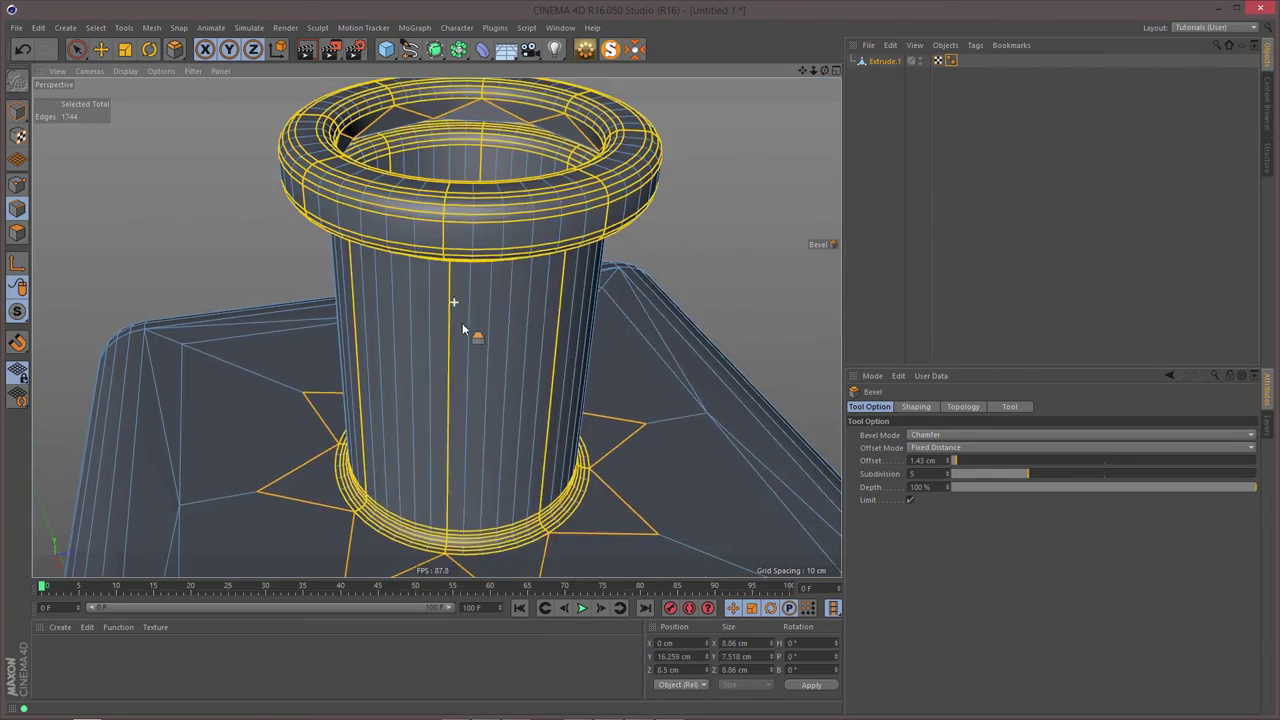
# - Switch to Model mode and examine the rounded neck and collar in a preview render
pyautogui.keyDown('alt'); pyautogui.moveTo(463, 329); pyautogui.dragTo(486, 403); pyautogui.keyUp('alt')
pyautogui.keyDown('alt'); pyautogui.moveTo(486, 403); pyautogui.dragTo(461, 376, button='right'); pyautogui.keyUp('alt')
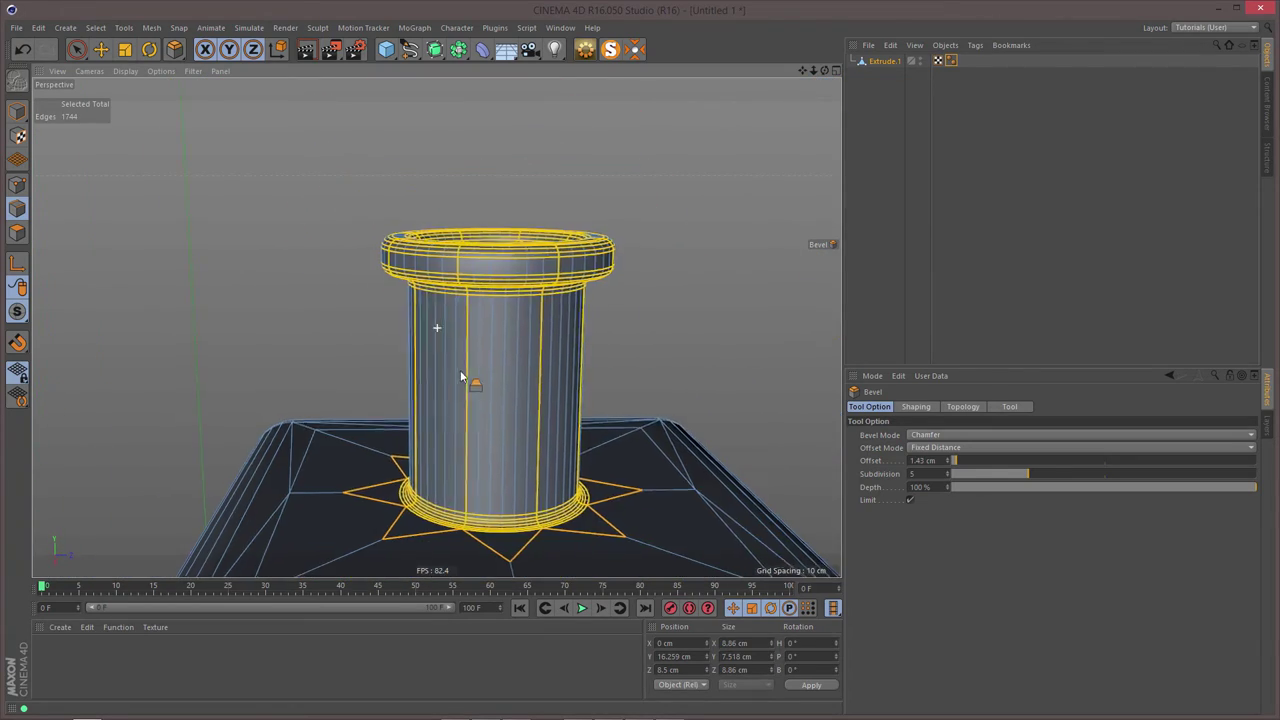
pyautogui.keyDown('alt'); pyautogui.moveTo(461, 376); pyautogui.dragTo(414, 284); pyautogui.keyUp('alt')
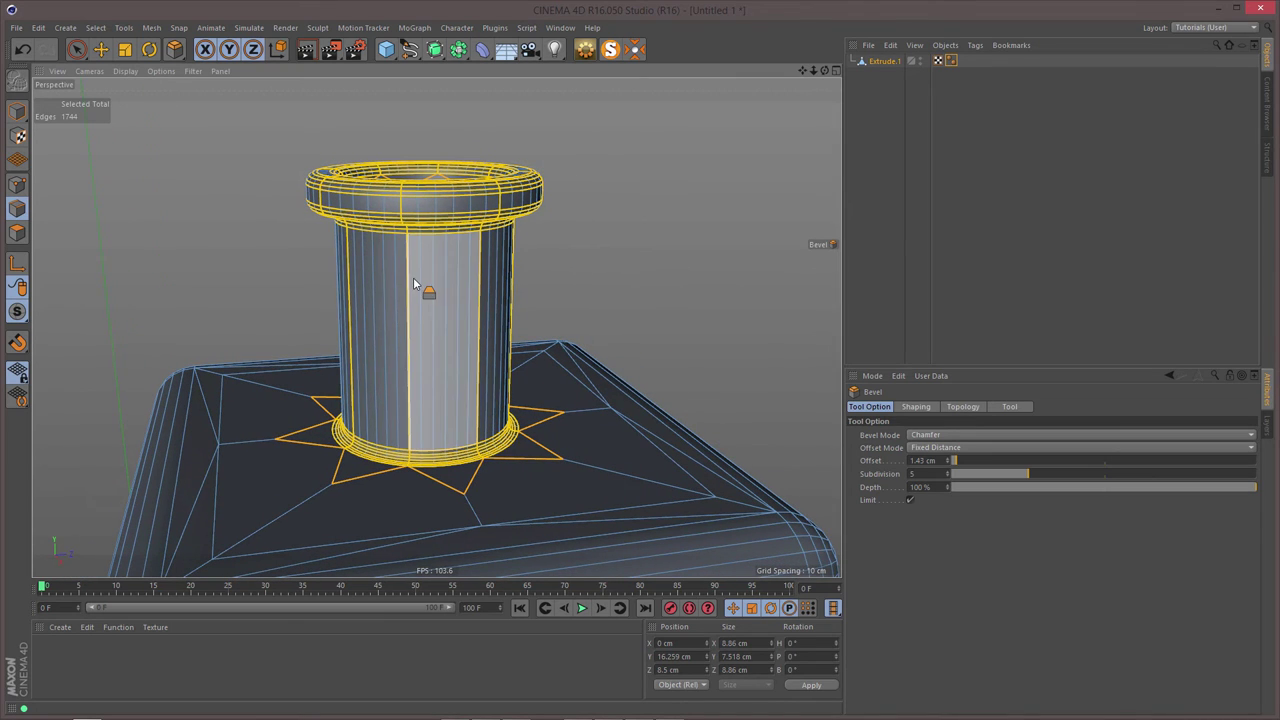
pyautogui.click(17, 111)
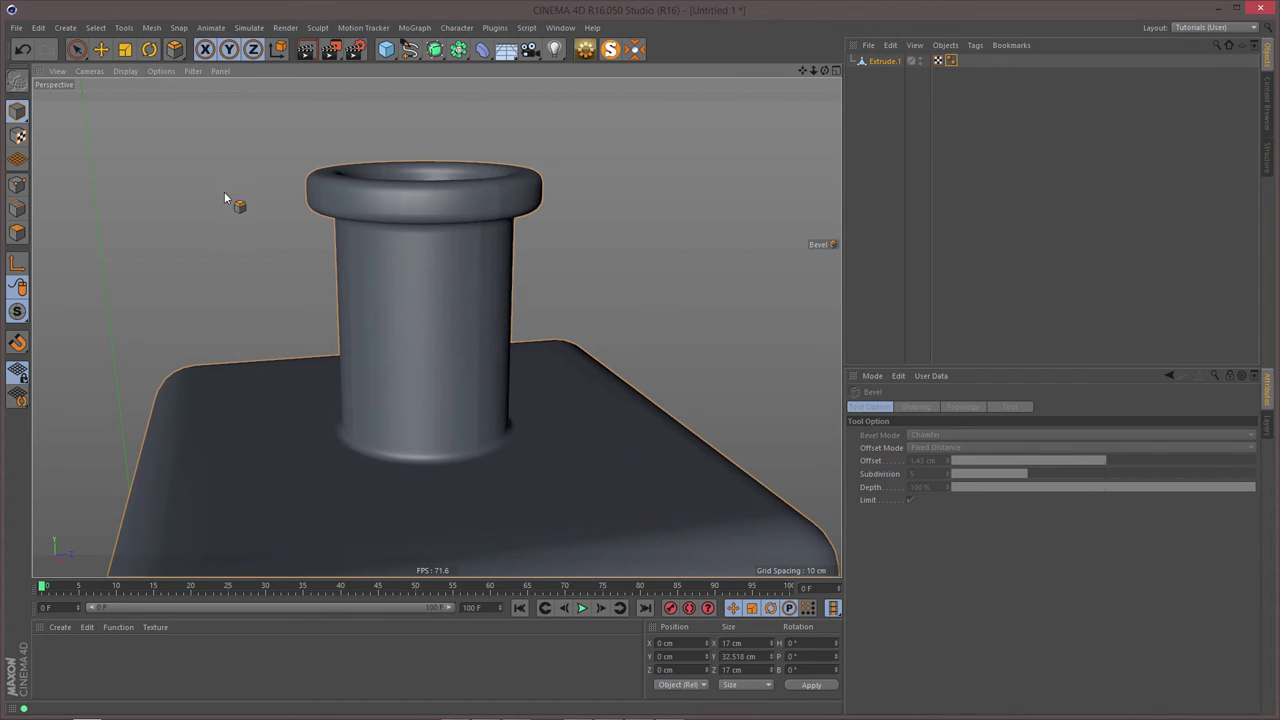
pyautogui.hotkey('ctrl', 'r')
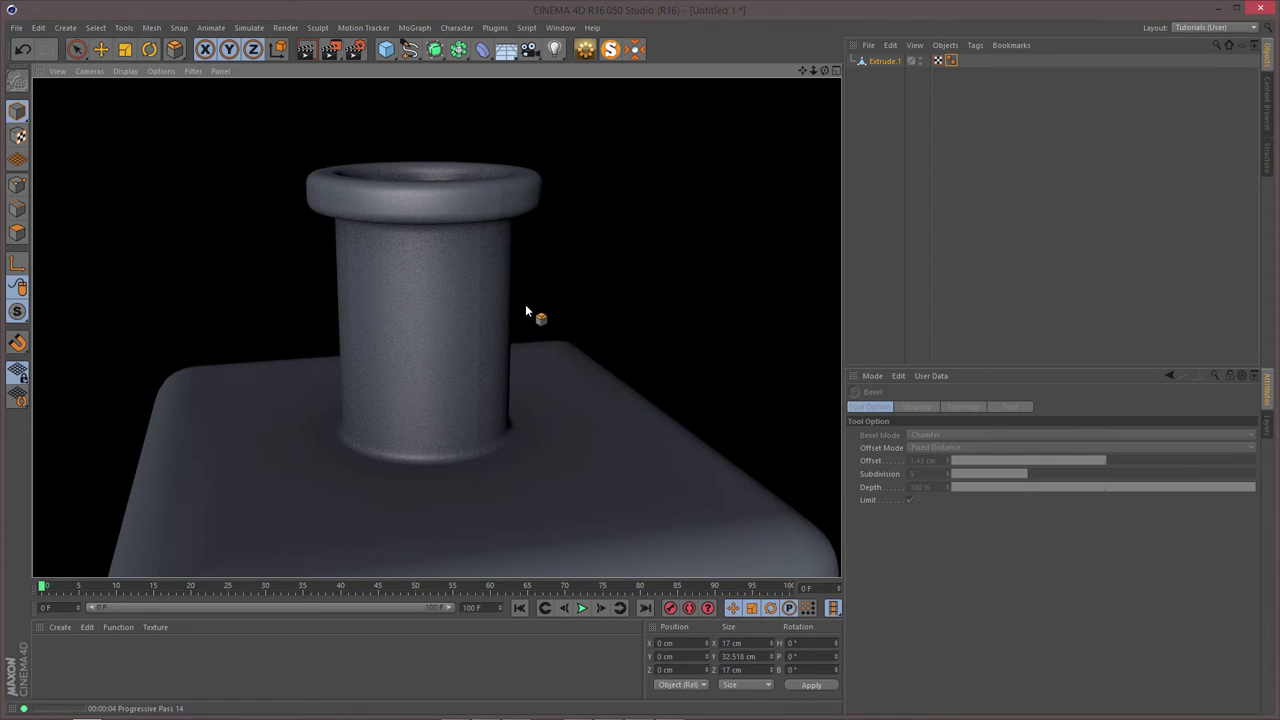
pyautogui.scroll(-5, 547, 298)
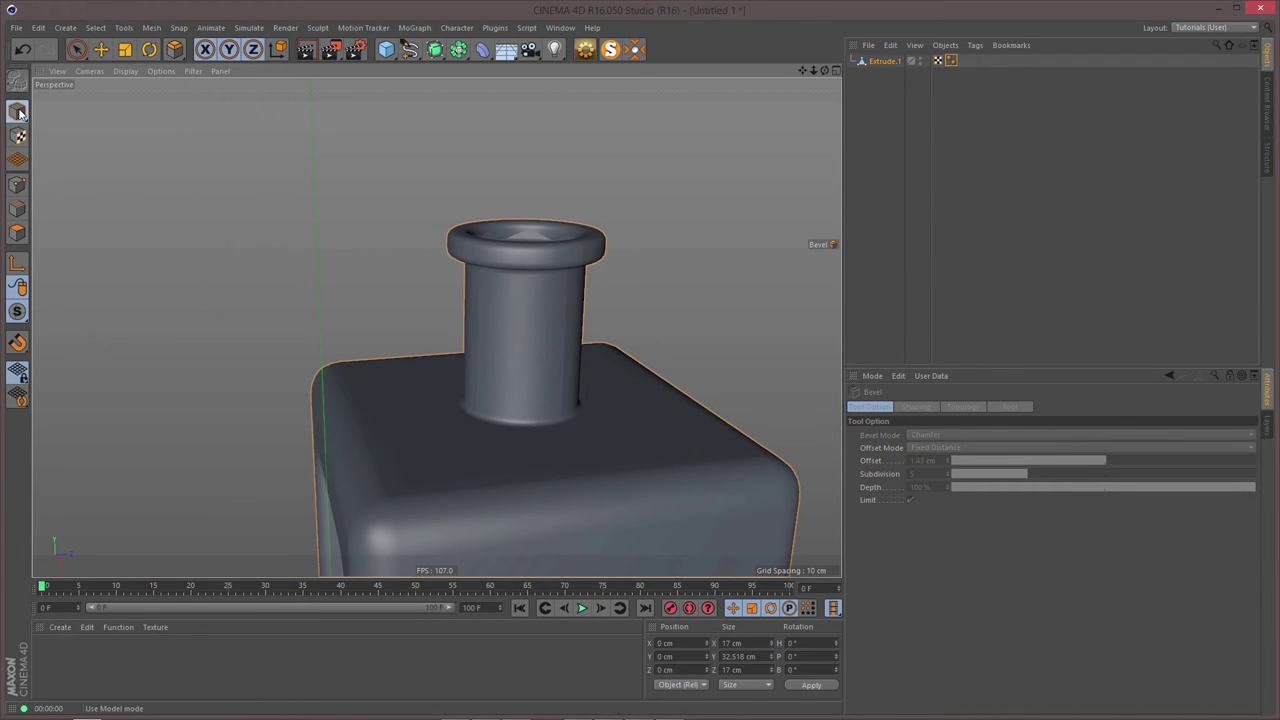
# - In Point mode, run Optimize on the whole bottle mesh and preview-render the result
pyautogui.click(17, 187)
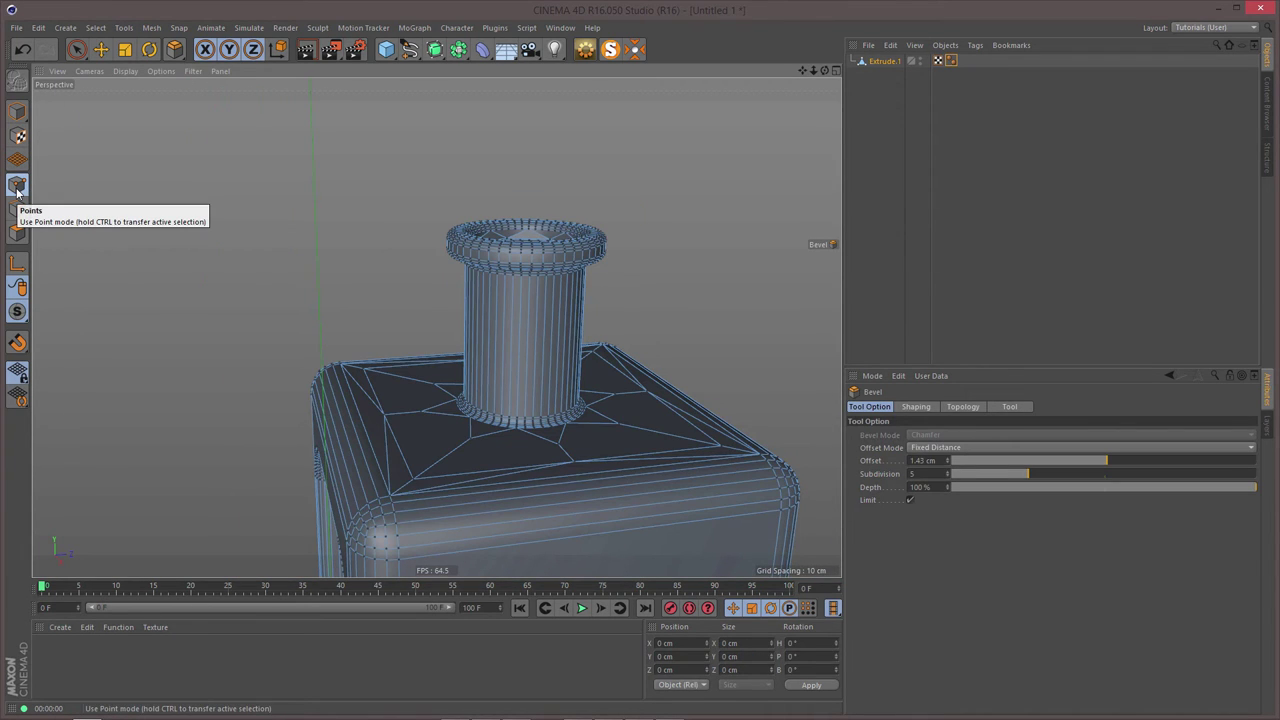
pyautogui.press('9')
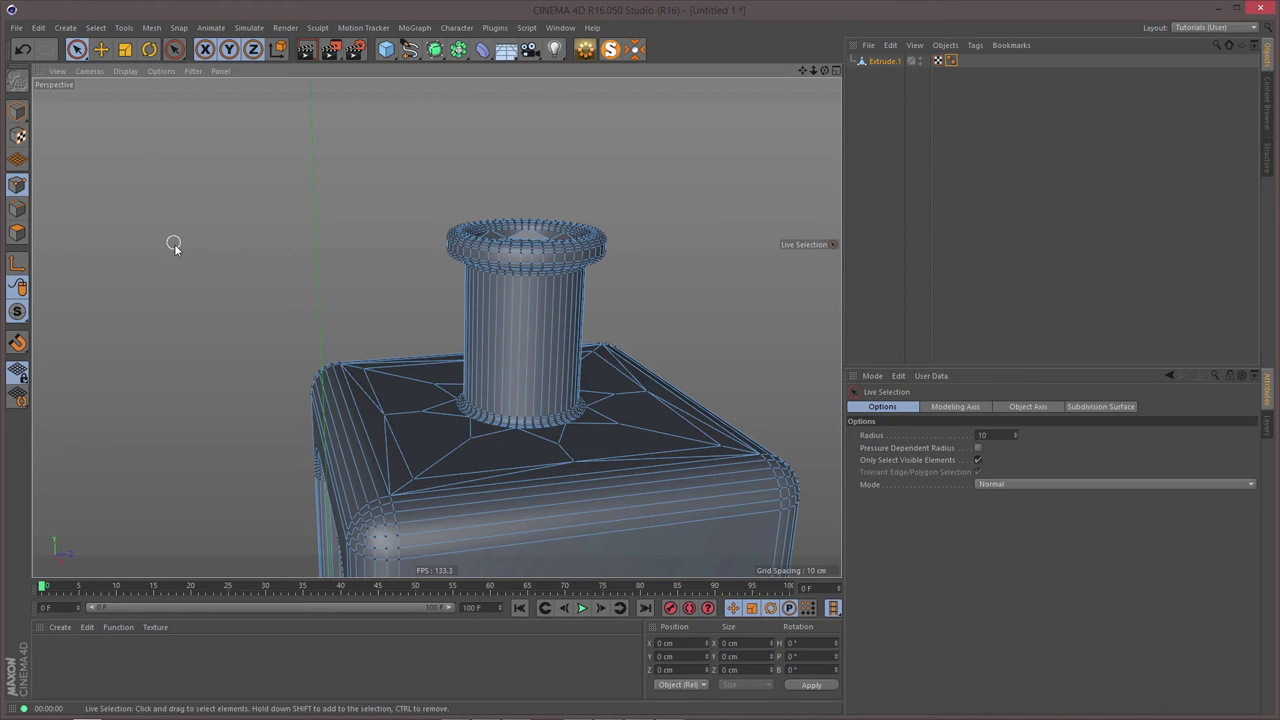
pyautogui.rightClick(213, 328)
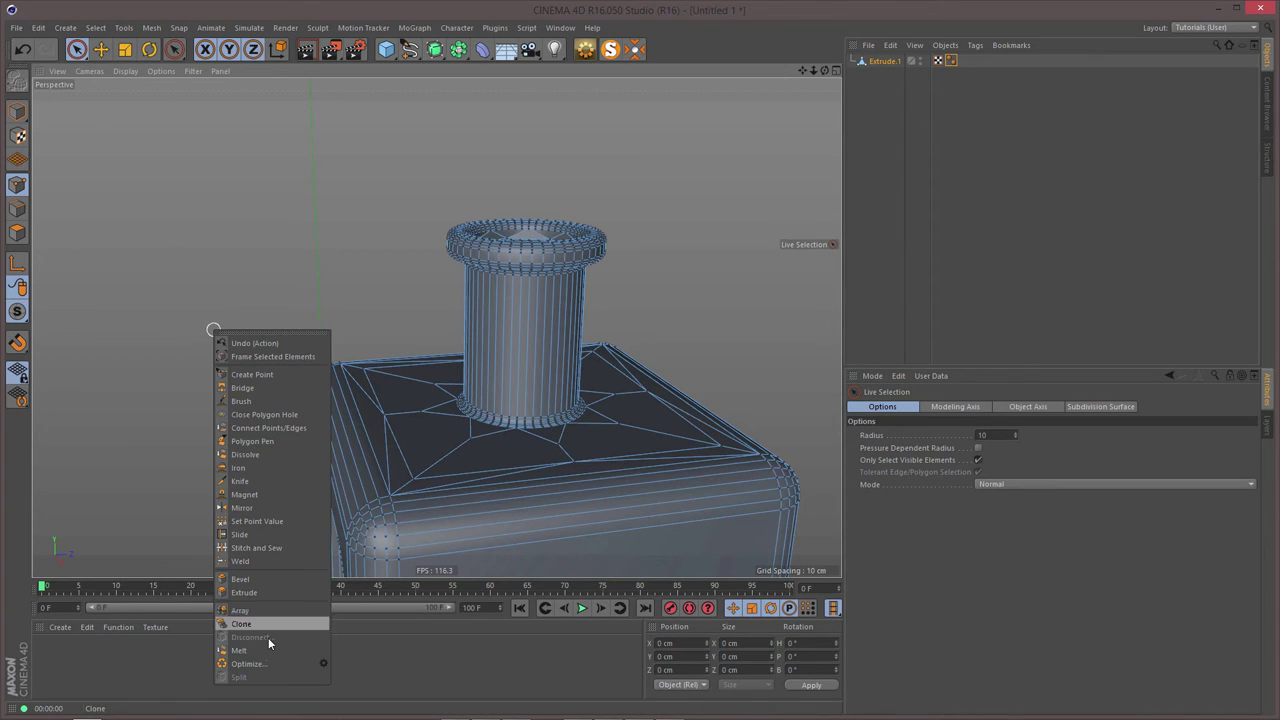
pyautogui.click(266, 664)
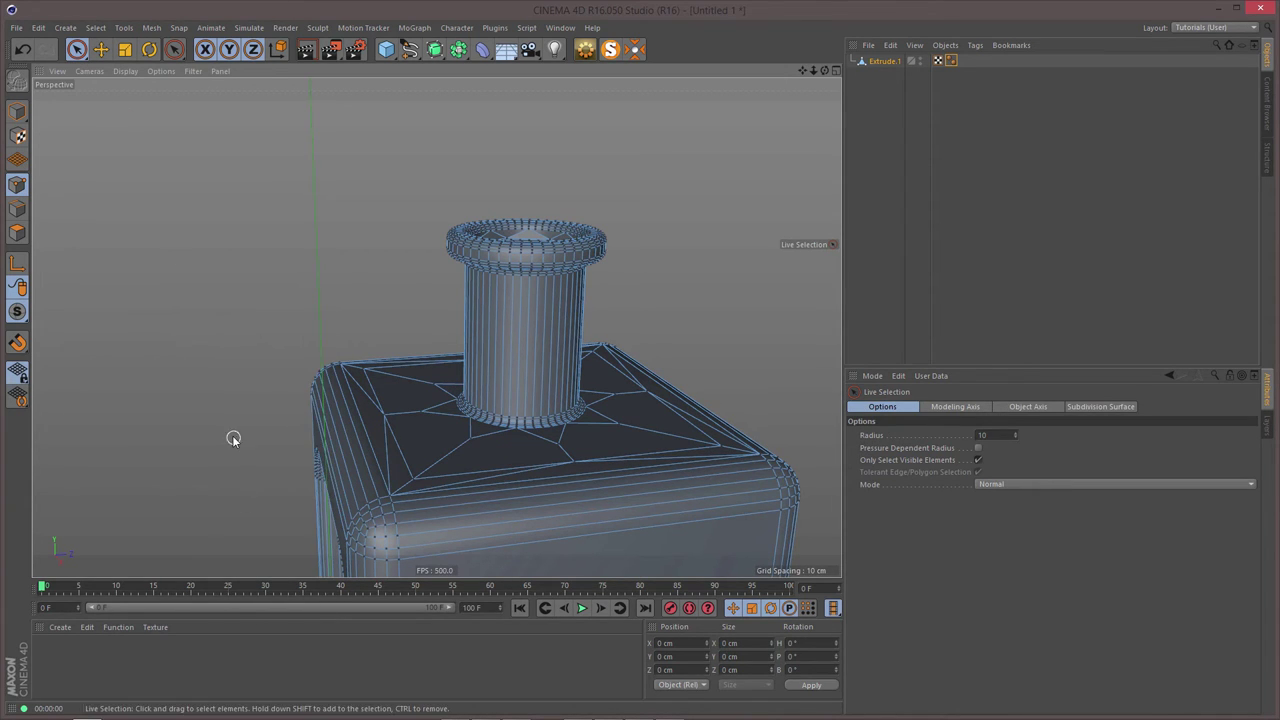
pyautogui.hotkey('ctrl', 'r')
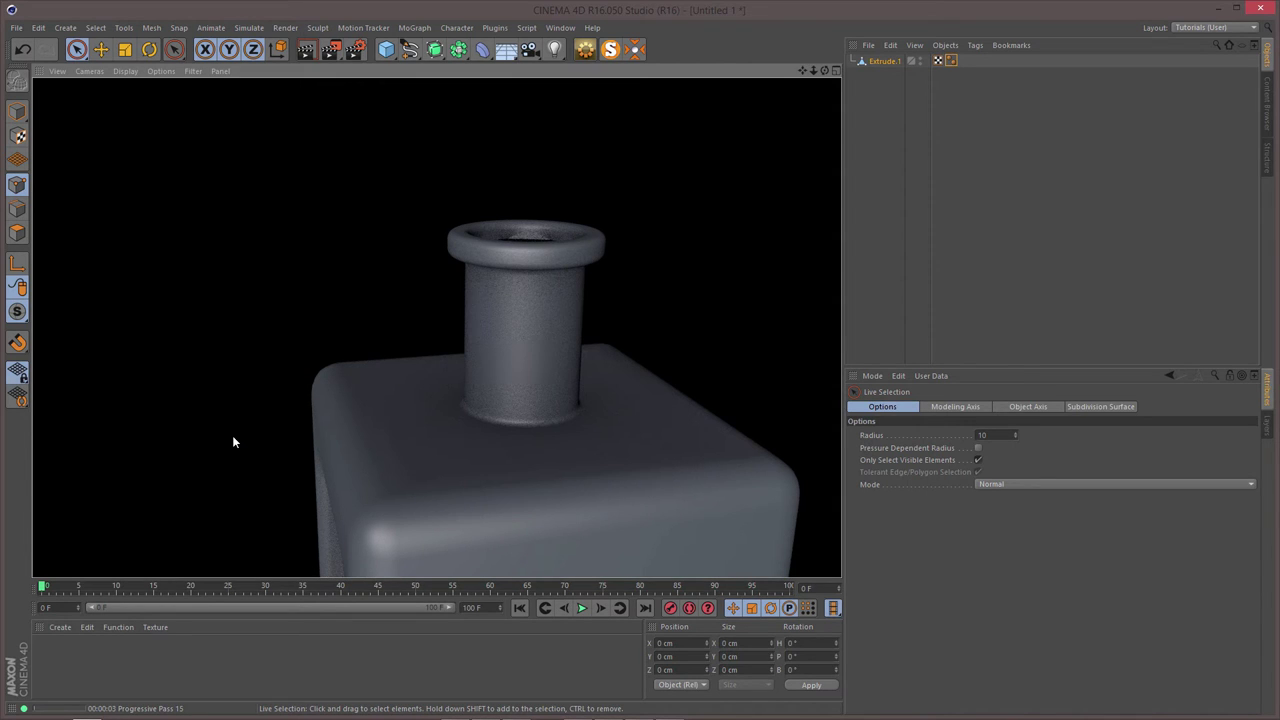
# - Inspect the mesh around the collar's rim and inside the neck opening from several angles
pyautogui.keyDown('alt'); pyautogui.moveTo(530, 278); pyautogui.dragTo(475, 230); pyautogui.keyUp('alt')
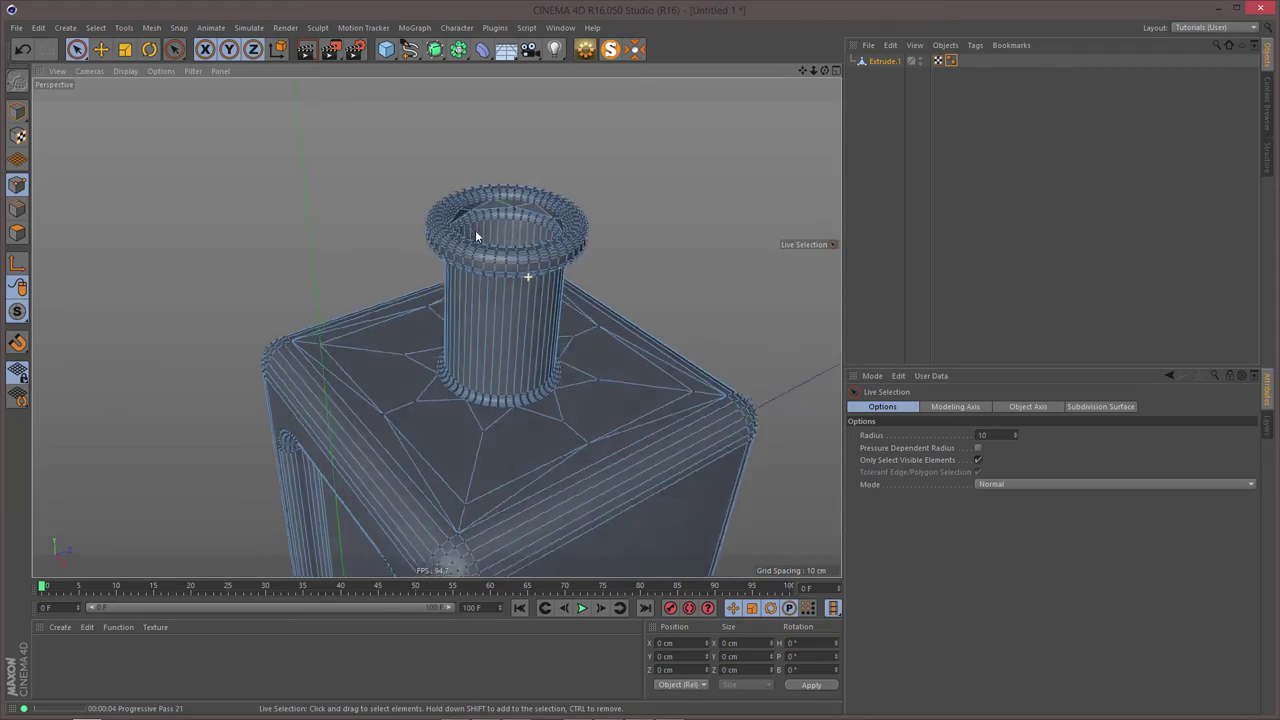
pyautogui.keyDown('alt'); pyautogui.moveTo(508, 206); pyautogui.dragTo(612, 221, button='right'); pyautogui.keyUp('alt')
pyautogui.keyDown('alt'); pyautogui.moveTo(616, 221); pyautogui.dragTo(718, 231); pyautogui.keyUp('alt')
pyautogui.keyDown('alt'); pyautogui.moveTo(561, 146); pyautogui.dragTo(644, 156, button='right'); pyautogui.keyUp('alt')
pyautogui.scroll(5, 565, 174)
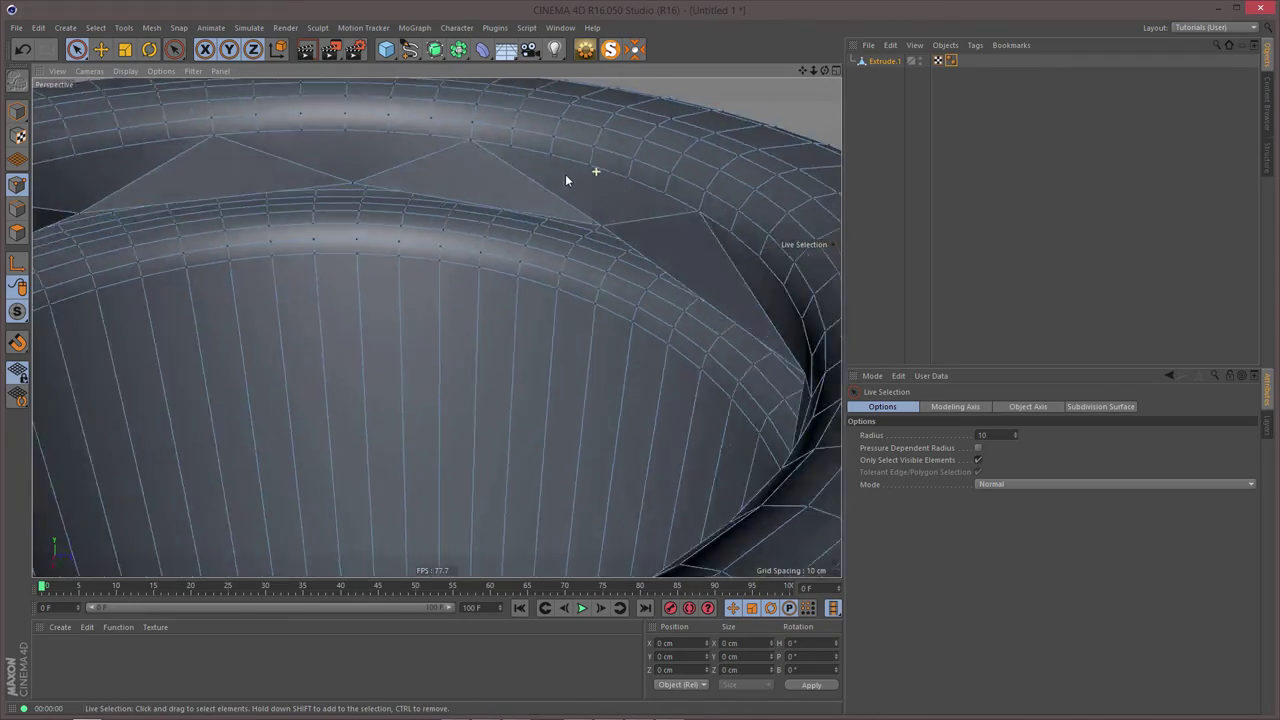
pyautogui.keyDown('alt'); pyautogui.moveTo(490, 212); pyautogui.dragTo(546, 343); pyautogui.keyUp('alt')
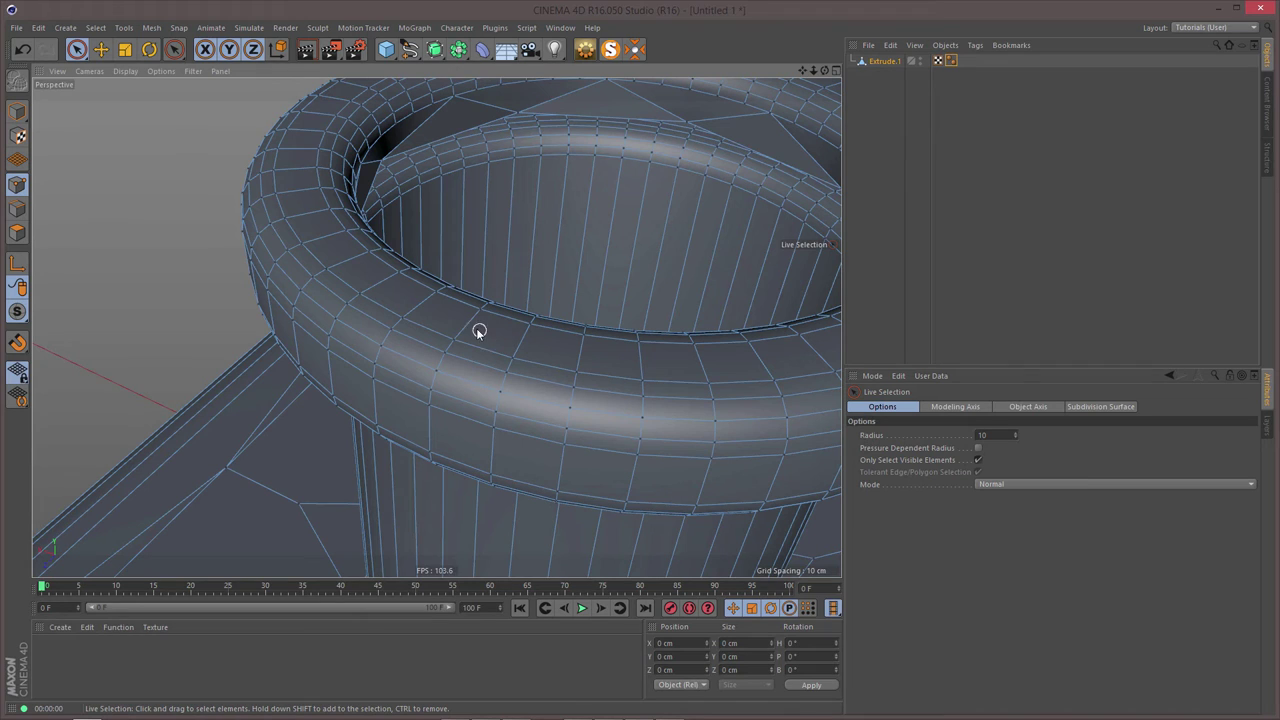
pyautogui.keyDown('alt'); pyautogui.moveTo(480, 111); pyautogui.dragTo(522, 113, button='right'); pyautogui.keyUp('alt')
pyautogui.moveTo(528, 113)
pyautogui.keyDown('alt'); pyautogui.mouseDown()
pyautogui.moveTo(556, 129)
pyautogui.moveTo(527, 117)
pyautogui.mouseUp(); pyautogui.keyUp('alt')
pyautogui.keyDown('alt'); pyautogui.moveTo(455, 153); pyautogui.dragTo(358, 212, button='right'); pyautogui.keyUp('alt')
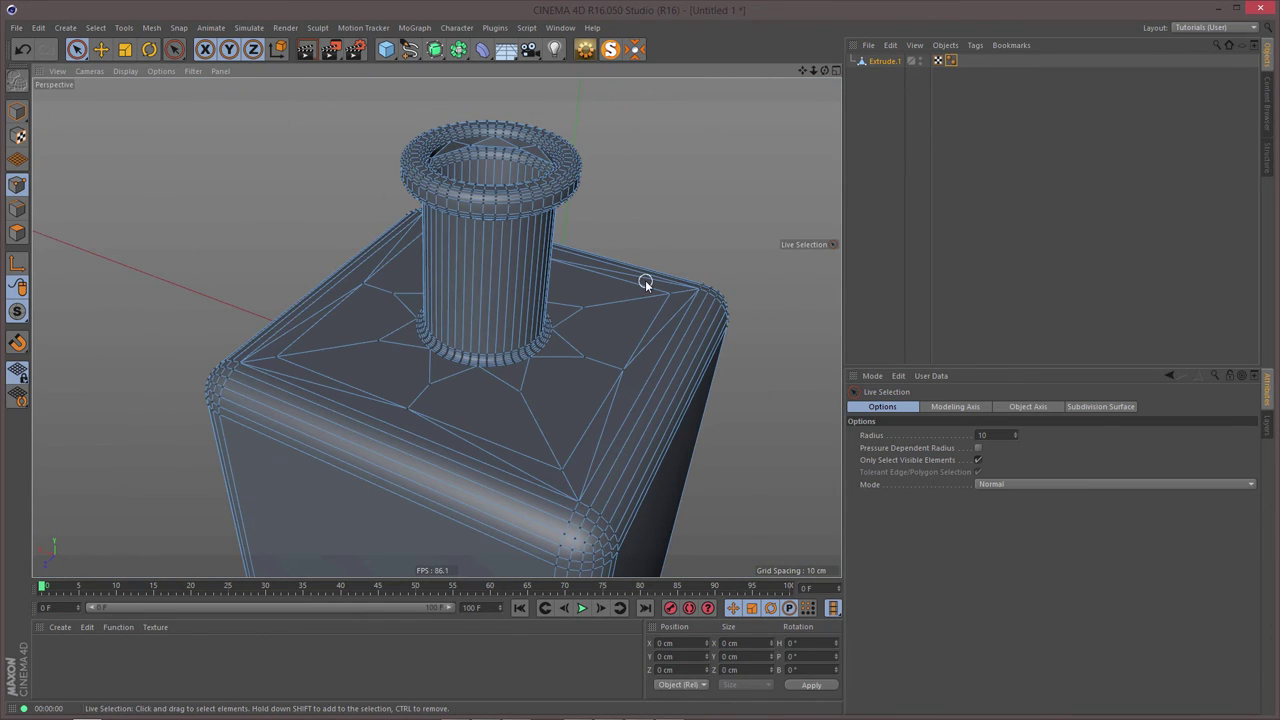
# - Undo the optimization and the rounding bevel on the neck and collar
pyautogui.hotkey('ctrl', 'z')
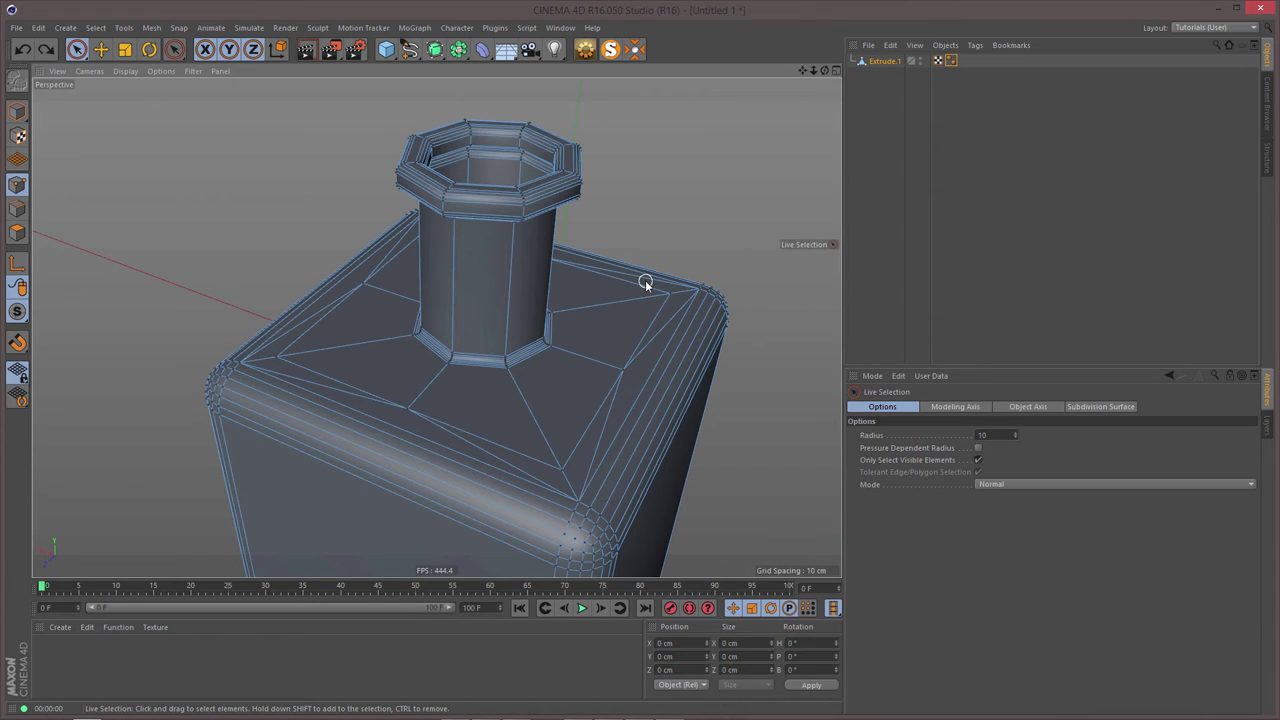
# - In Edge mode, add the missing ring of short vertical edges inside the collar opening to the existing selection with Ring Selection
pyautogui.scroll(8, 569, 186)
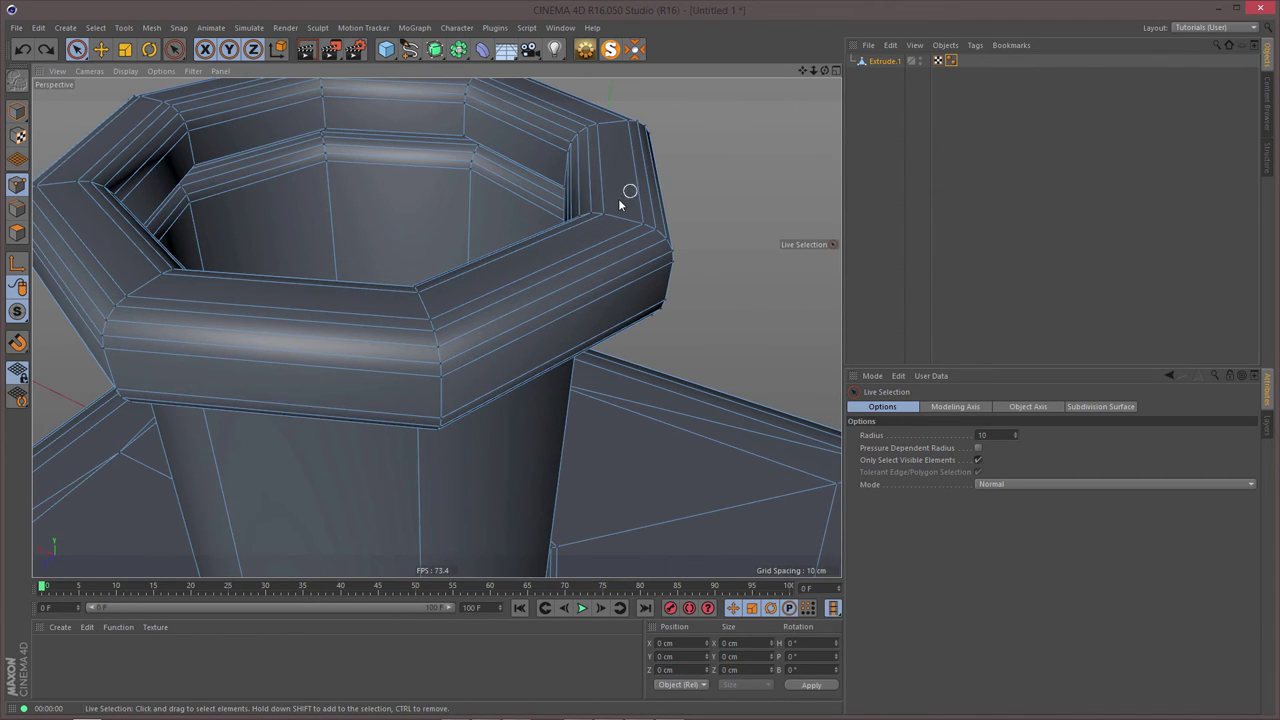
pyautogui.click(17, 208)
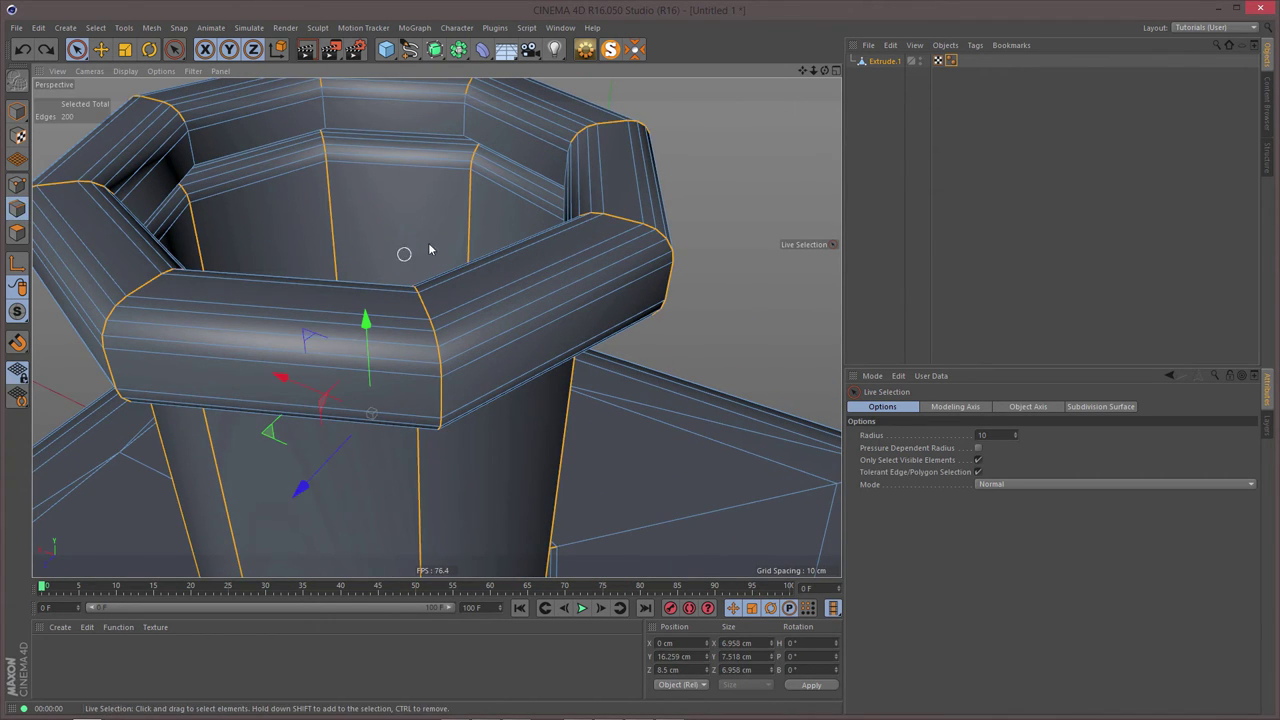
pyautogui.scroll(4, 466, 106)
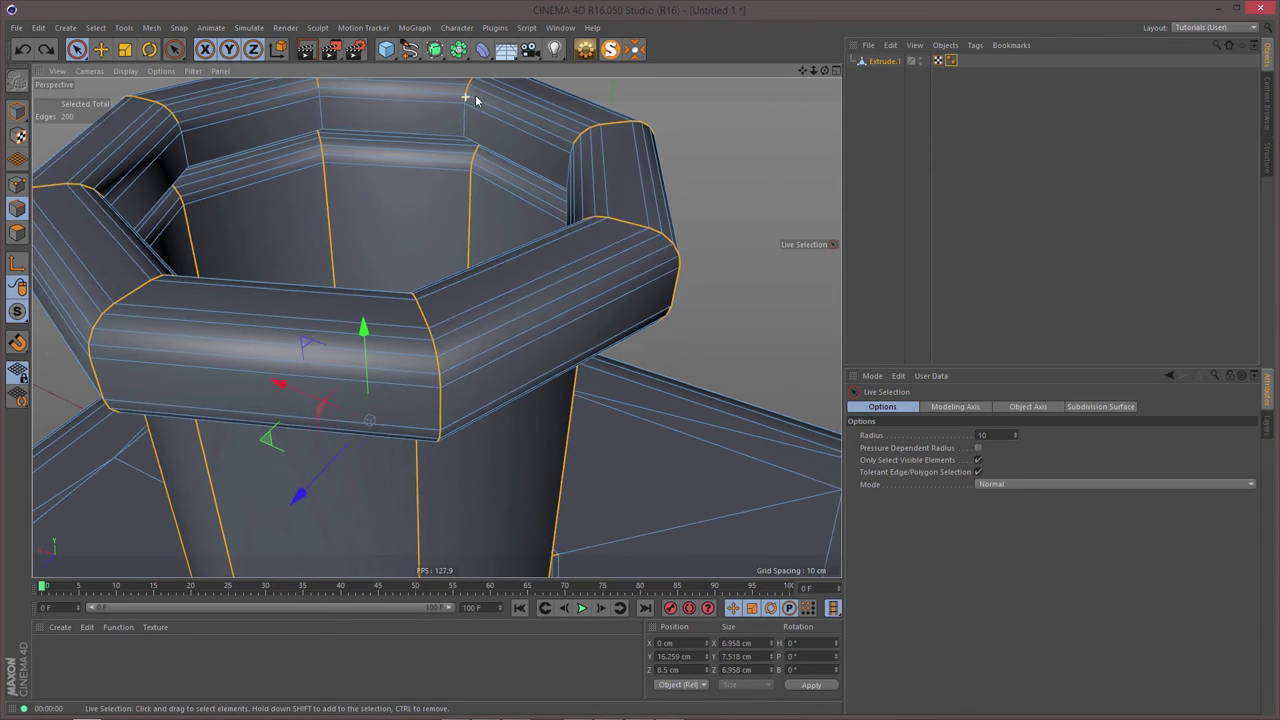
pyautogui.moveTo(503, 105); pyautogui.dragTo(523, 176, button='middle')
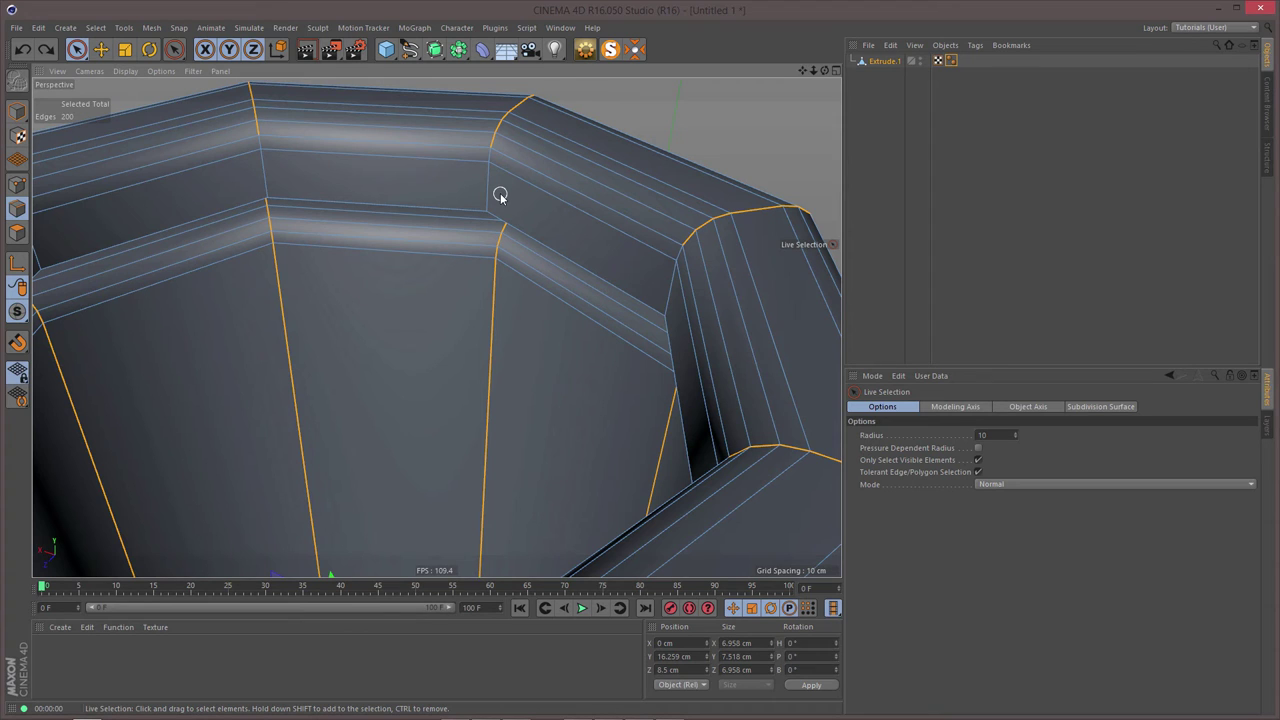
pyautogui.press('u')
pyautogui.press('b')
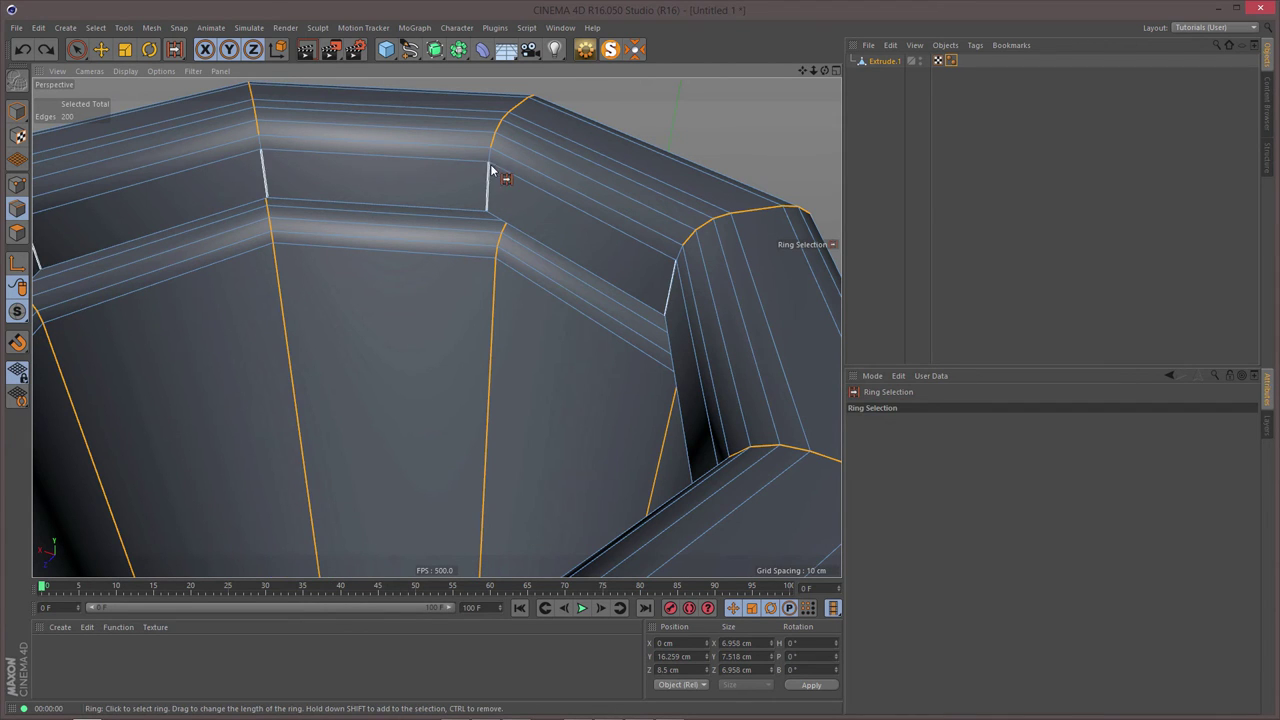
pyautogui.keyDown('shift'); pyautogui.click(489, 185); pyautogui.keyUp('shift')
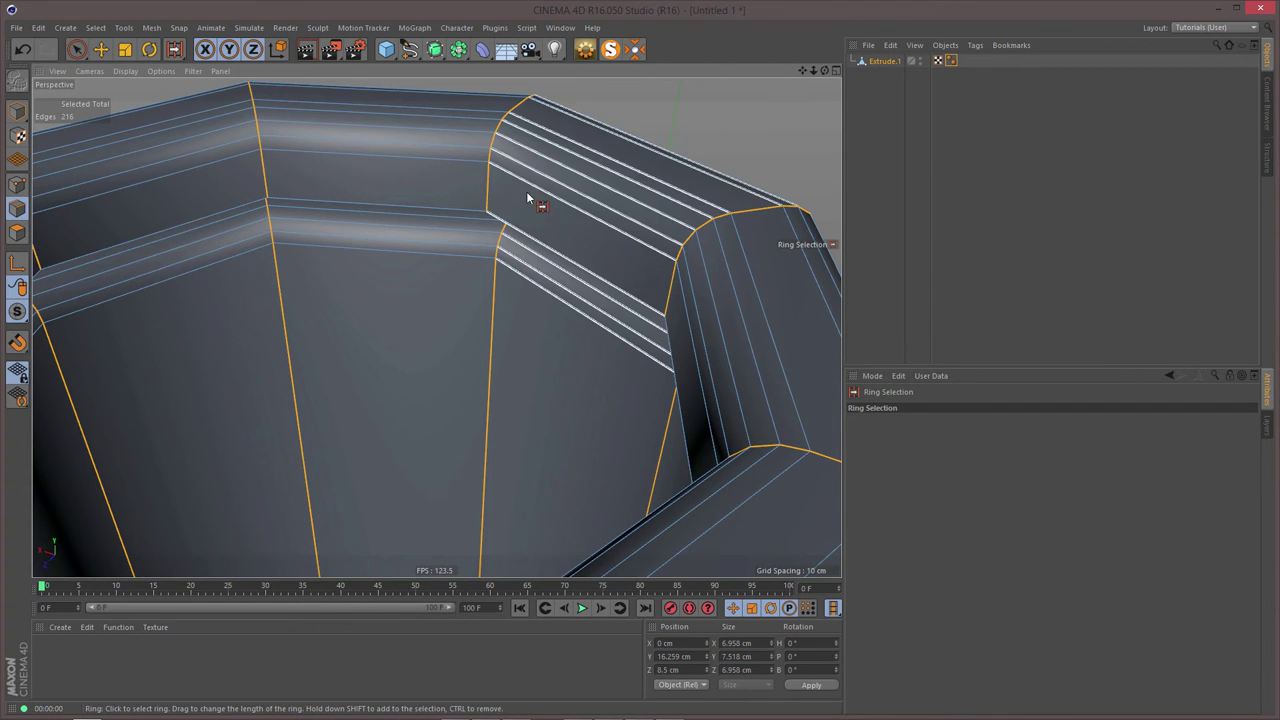
# - Bevel the selected vertical edges of the neck and collar with an offset of 1.51 cm and 5 subdivisions
pyautogui.keyDown('alt'); pyautogui.moveTo(526, 195); pyautogui.dragTo(480, 240); pyautogui.keyUp('alt')
pyautogui.keyDown('alt'); pyautogui.moveTo(472, 248); pyautogui.dragTo(424, 289, button='right'); pyautogui.keyUp('alt')
pyautogui.keyDown('alt'); pyautogui.moveTo(437, 328); pyautogui.dragTo(348, 168); pyautogui.keyUp('alt')
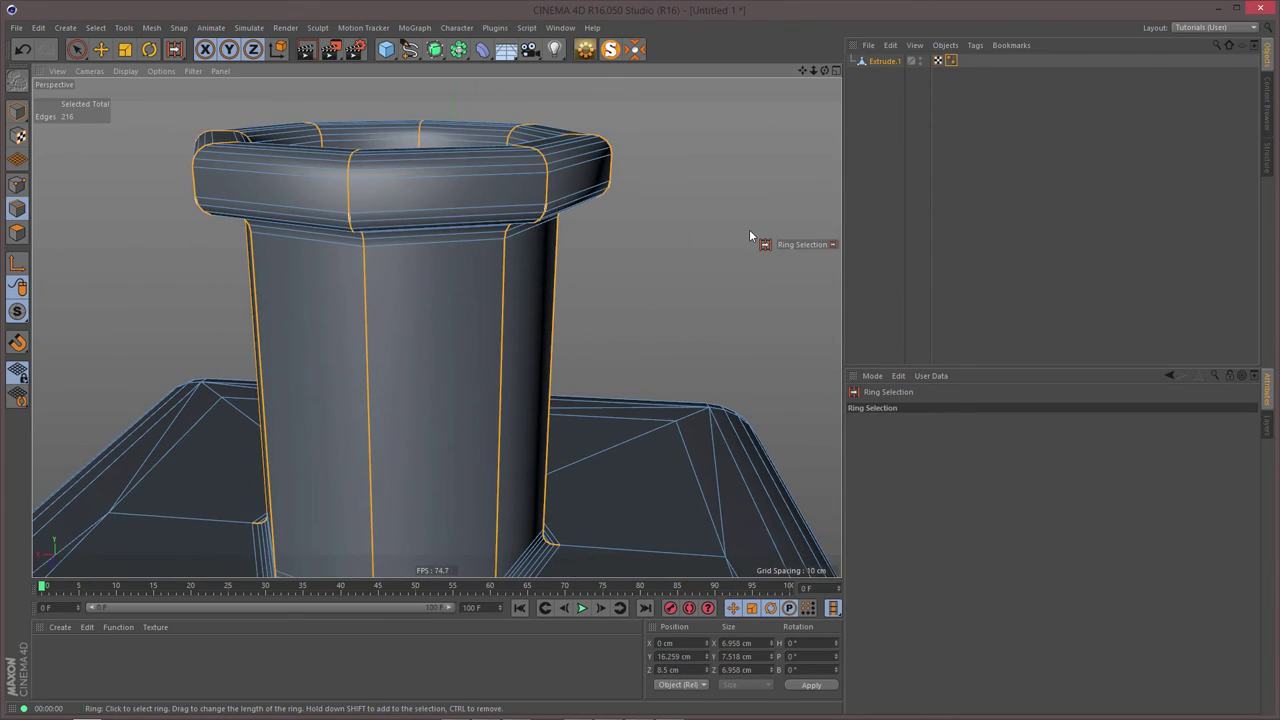
pyautogui.rightClick(749, 236)
pyautogui.click(770, 258)
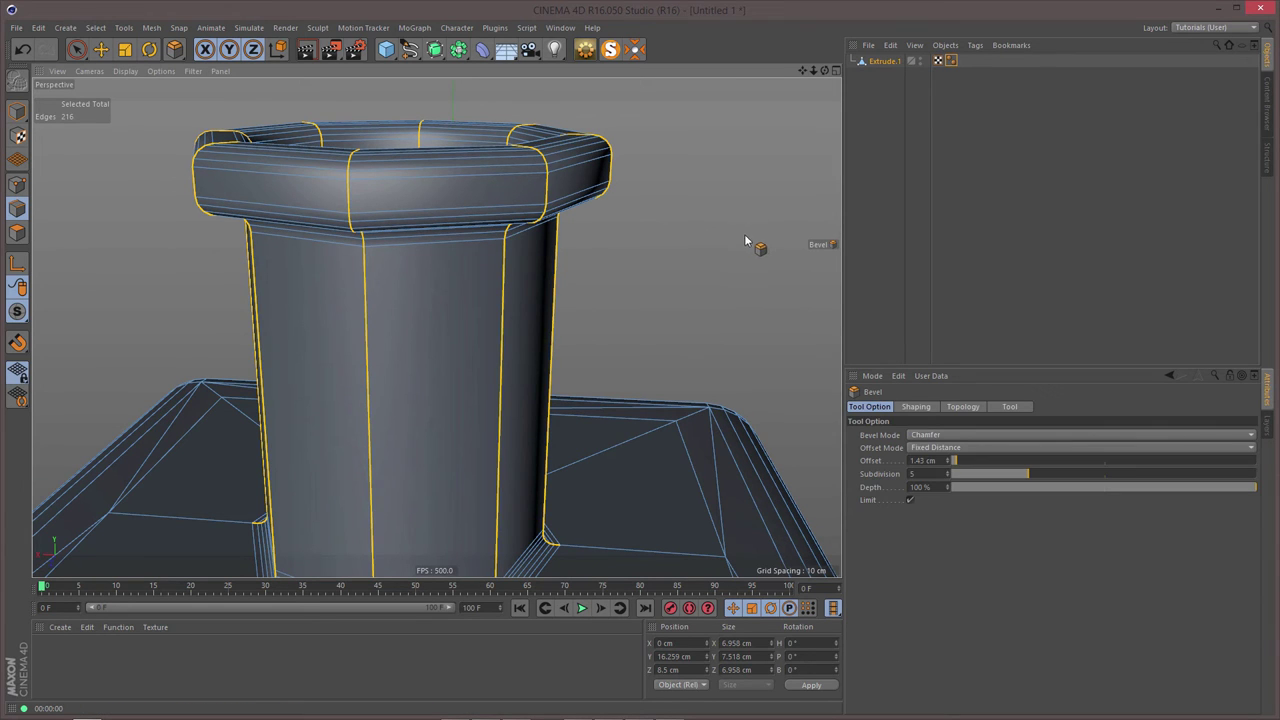
pyautogui.moveTo(660, 289); pyautogui.dragTo(785, 289)
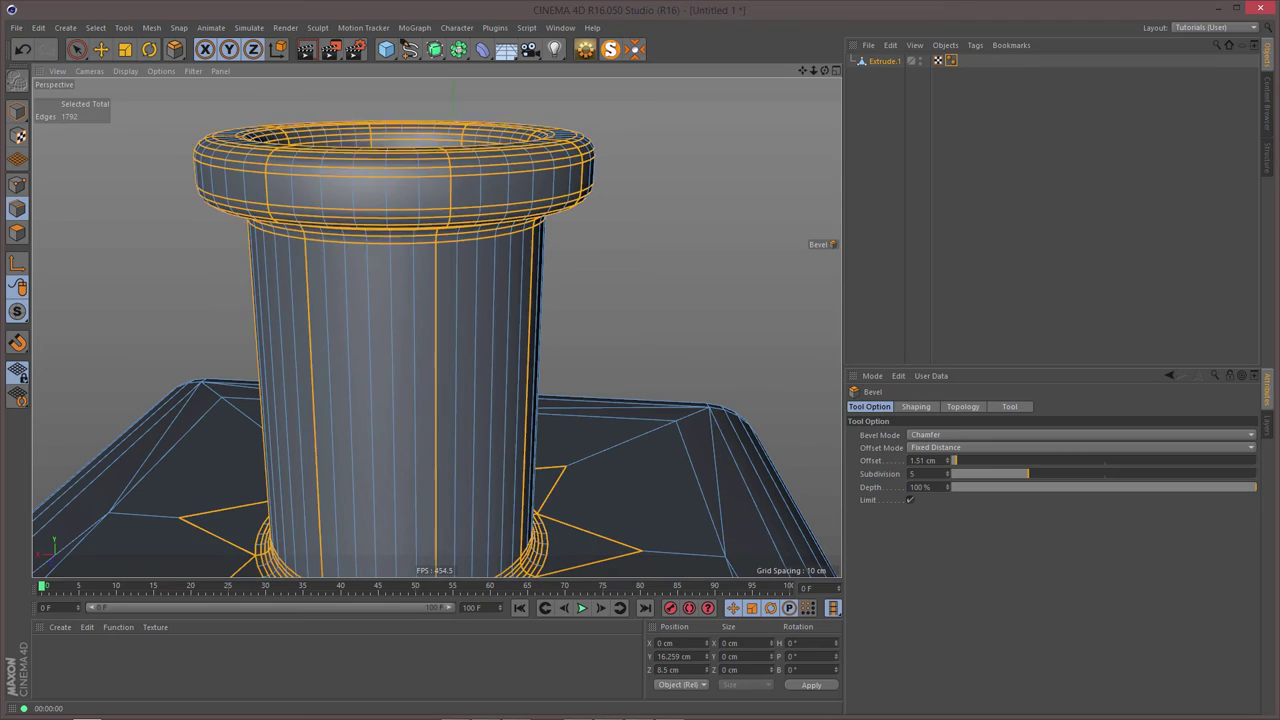
# - Inspect the rounded collar and run Optimize on the whole bottle mesh in Point mode
pyautogui.keyDown('alt'); pyautogui.moveTo(448, 198); pyautogui.dragTo(490, 188); pyautogui.keyUp('alt')
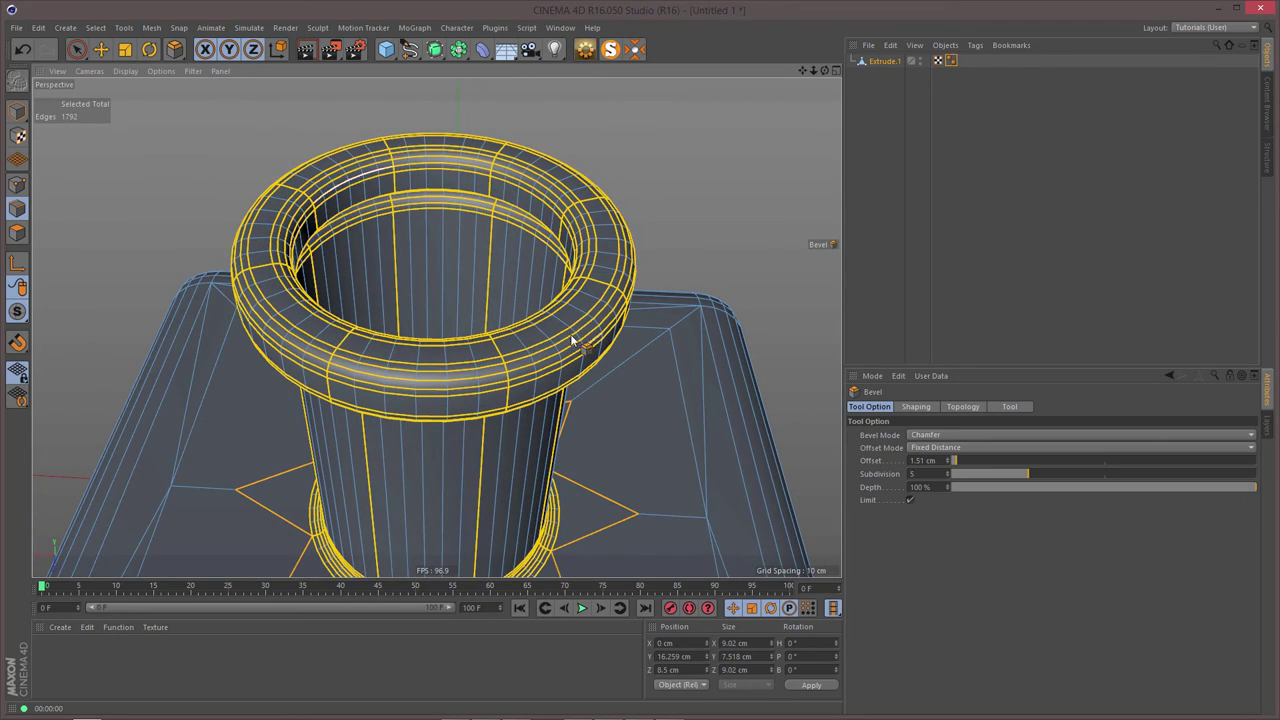
pyautogui.keyDown('alt'); pyautogui.moveTo(571, 337); pyautogui.dragTo(534, 363, button='right'); pyautogui.keyUp('alt')
pyautogui.keyDown('alt'); pyautogui.moveTo(534, 363); pyautogui.dragTo(263, 346); pyautogui.keyUp('alt')
pyautogui.click(17, 184)
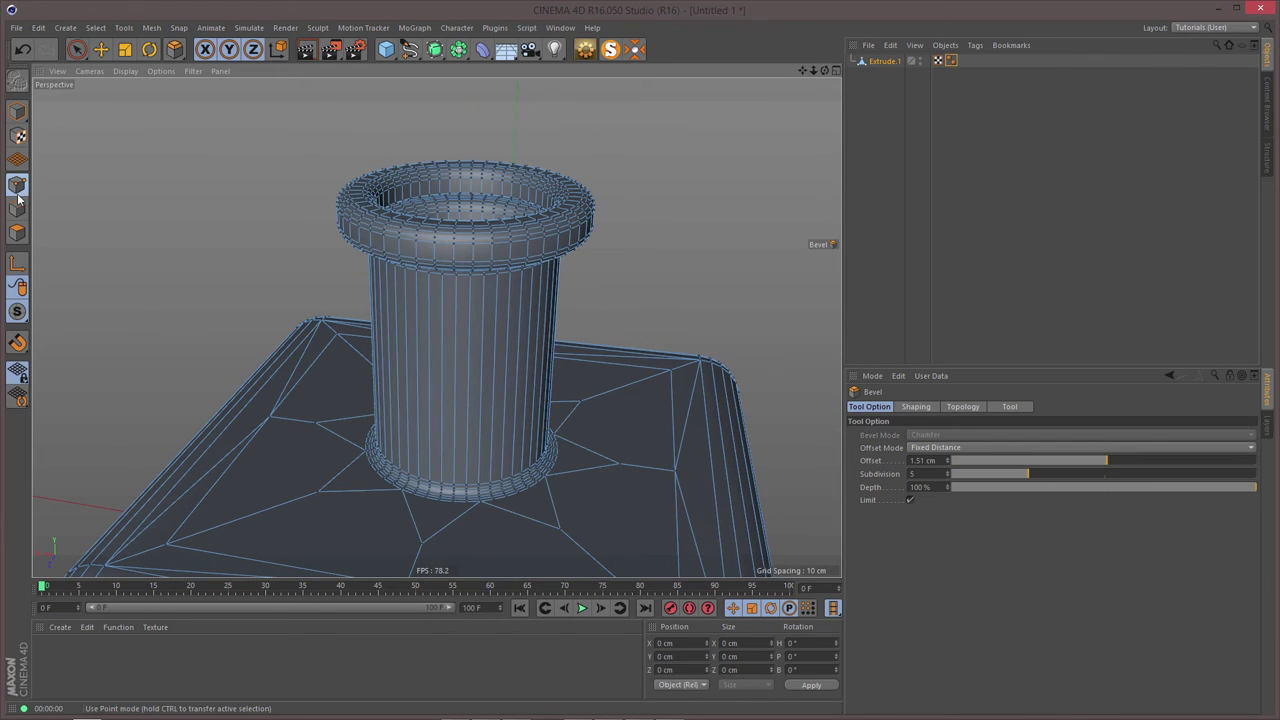
pyautogui.rightClick(191, 187)
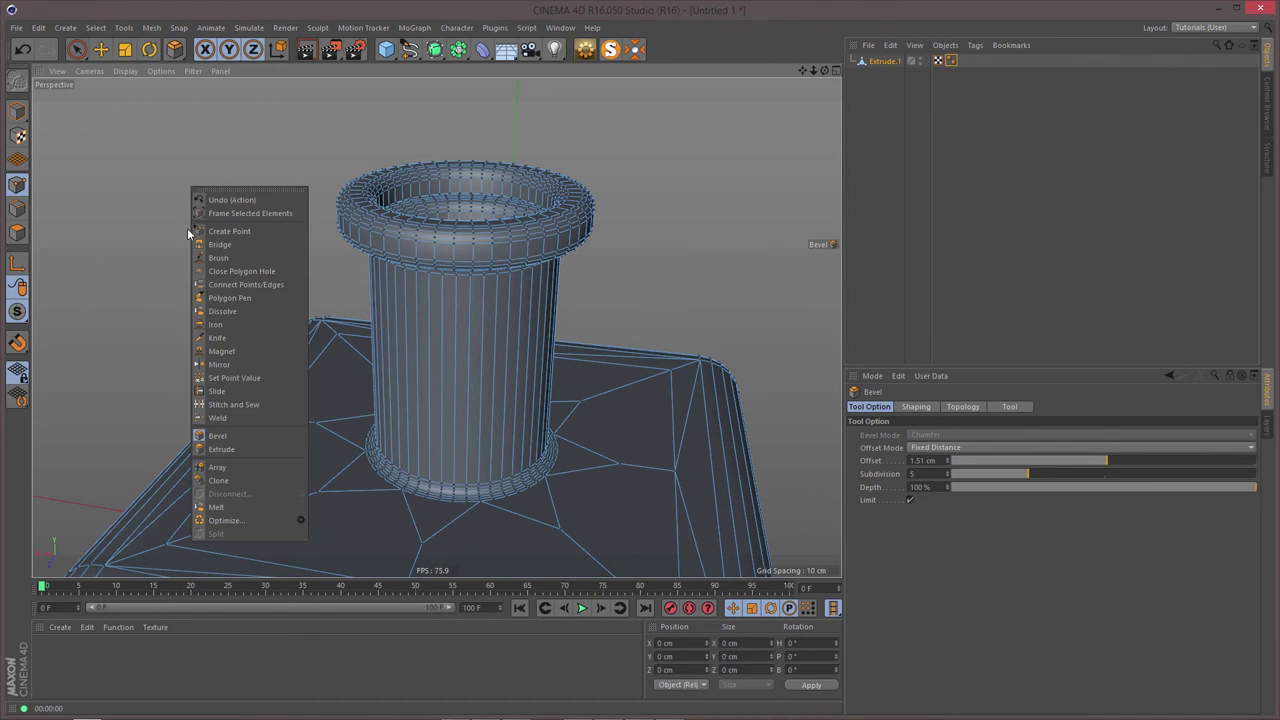
pyautogui.click(206, 520)
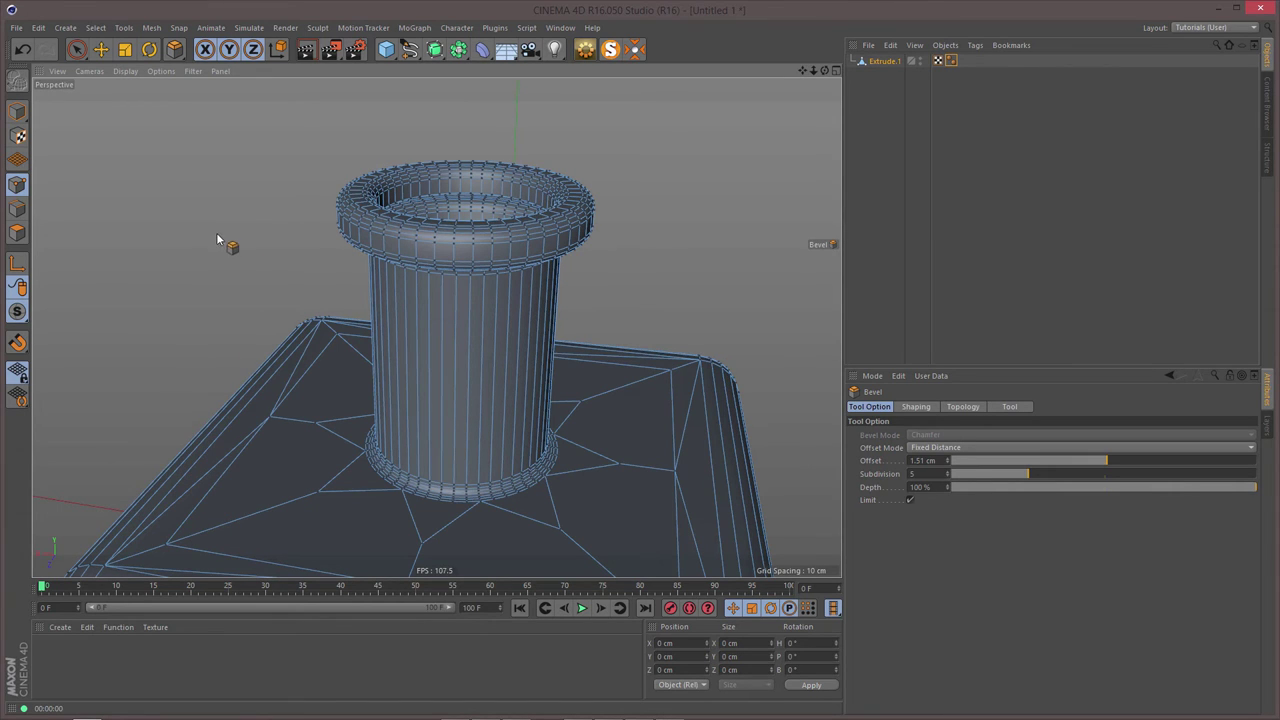
# - Examine the rounded neck in a preview render and the bottle in Model mode, and close the whisky bottle reference picture
pyautogui.keyDown('alt'); pyautogui.moveTo(286, 274); pyautogui.dragTo(421, 277); pyautogui.keyUp('alt')
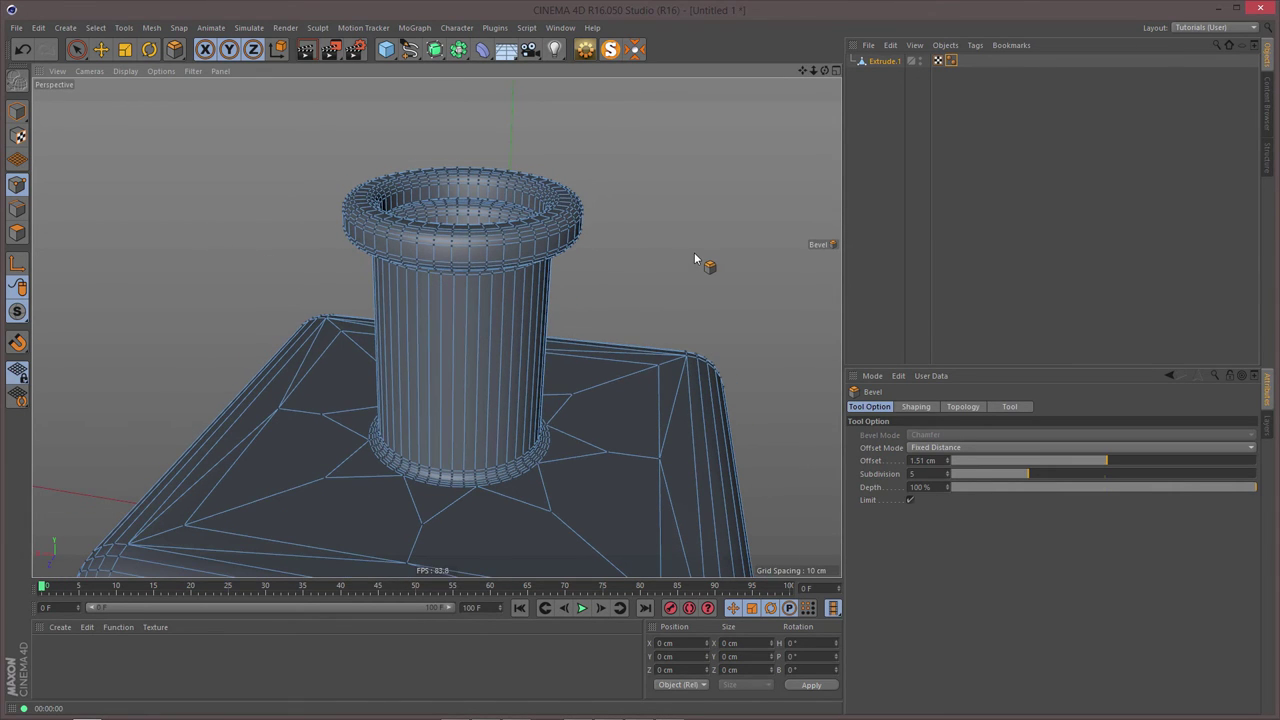
pyautogui.hotkey('ctrl', 'r')
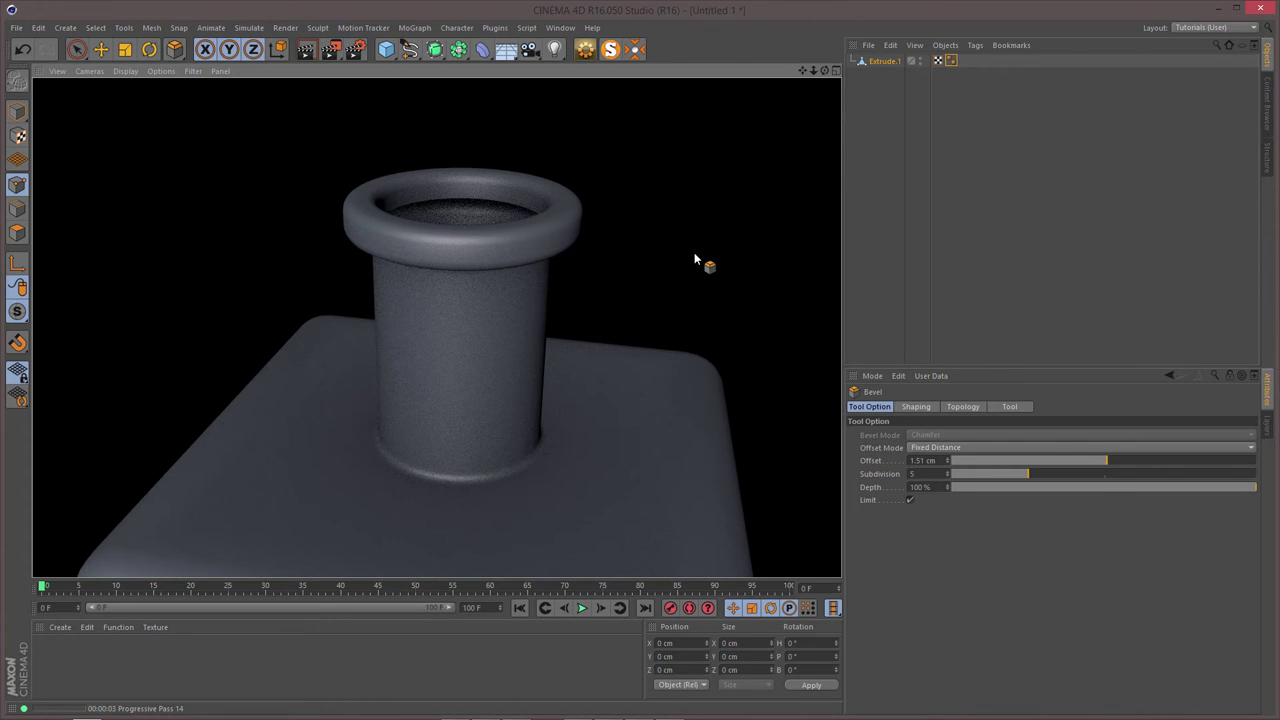
pyautogui.moveTo(520, 323)
pyautogui.keyDown('alt'); pyautogui.mouseDown()
pyautogui.moveTo(480, 380)
pyautogui.moveTo(378, 303)
pyautogui.moveTo(446, 360)
pyautogui.mouseUp(); pyautogui.keyUp('alt')
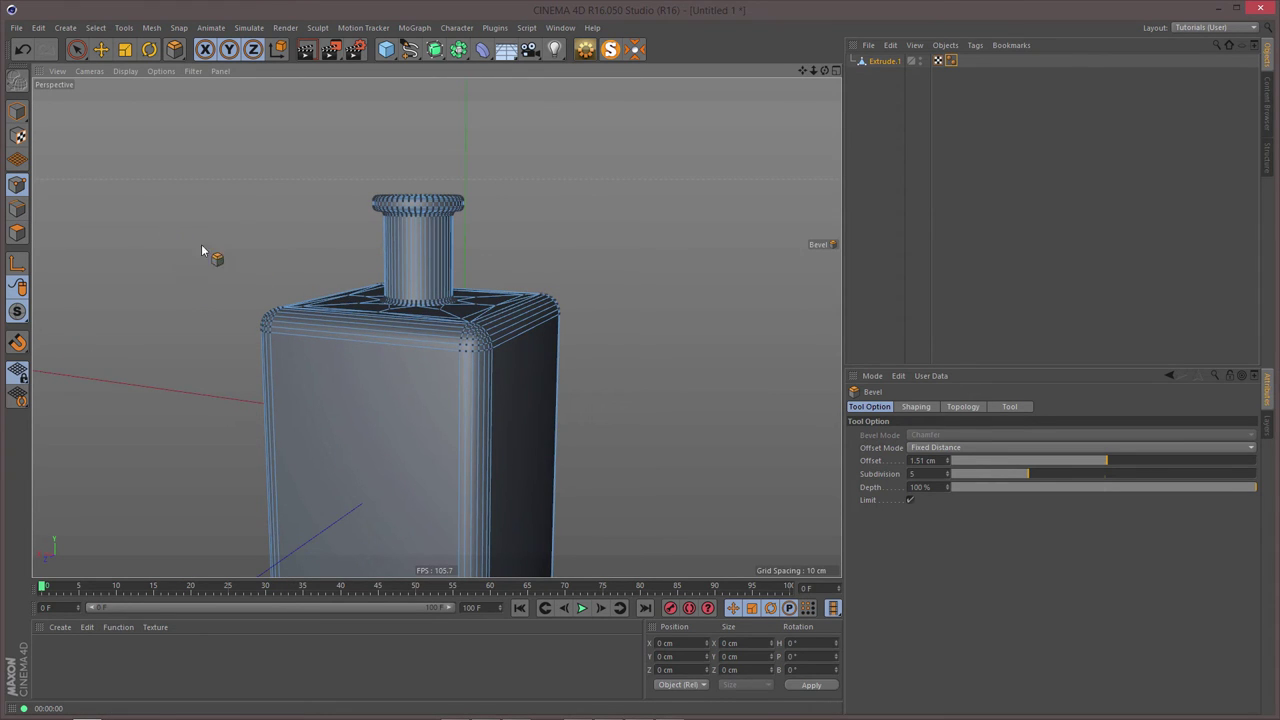
pyautogui.click(19, 114)
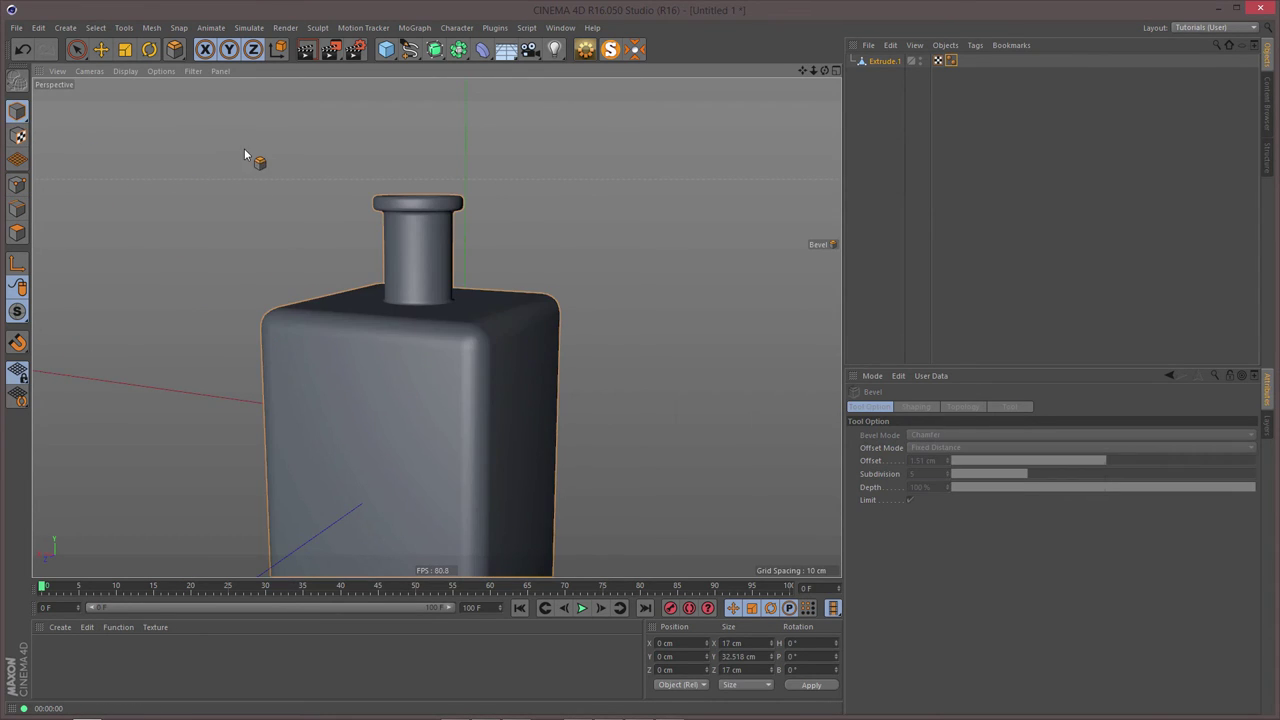
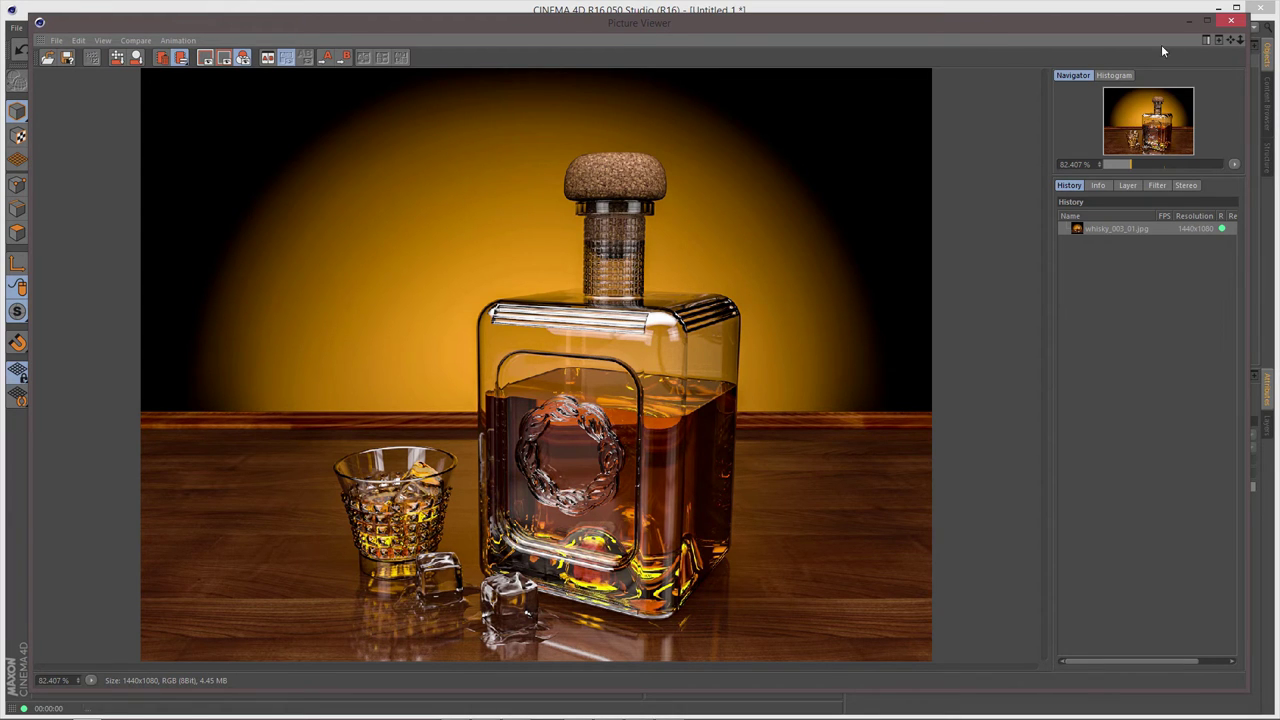
pyautogui.click(1237, 21)
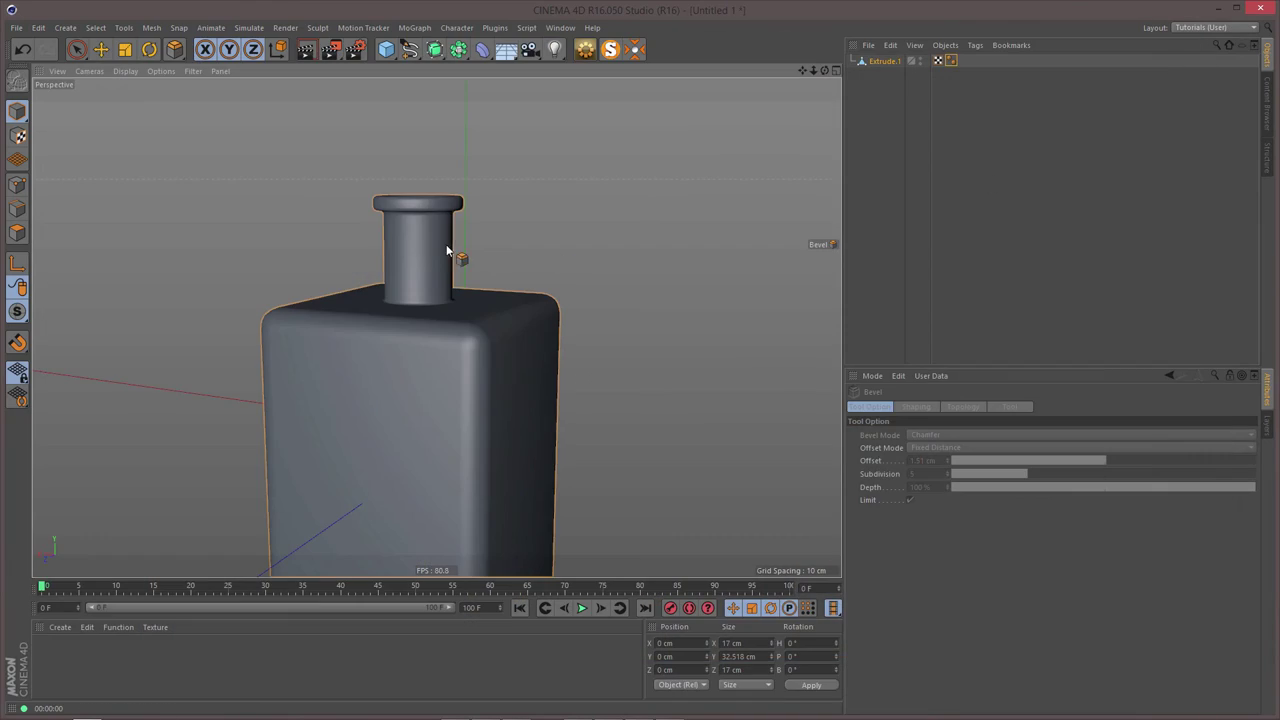
# - In Polygon mode, loop-select the outer polygons of the neck's straight section between the collar and the shoulder
pyautogui.click(17, 208)
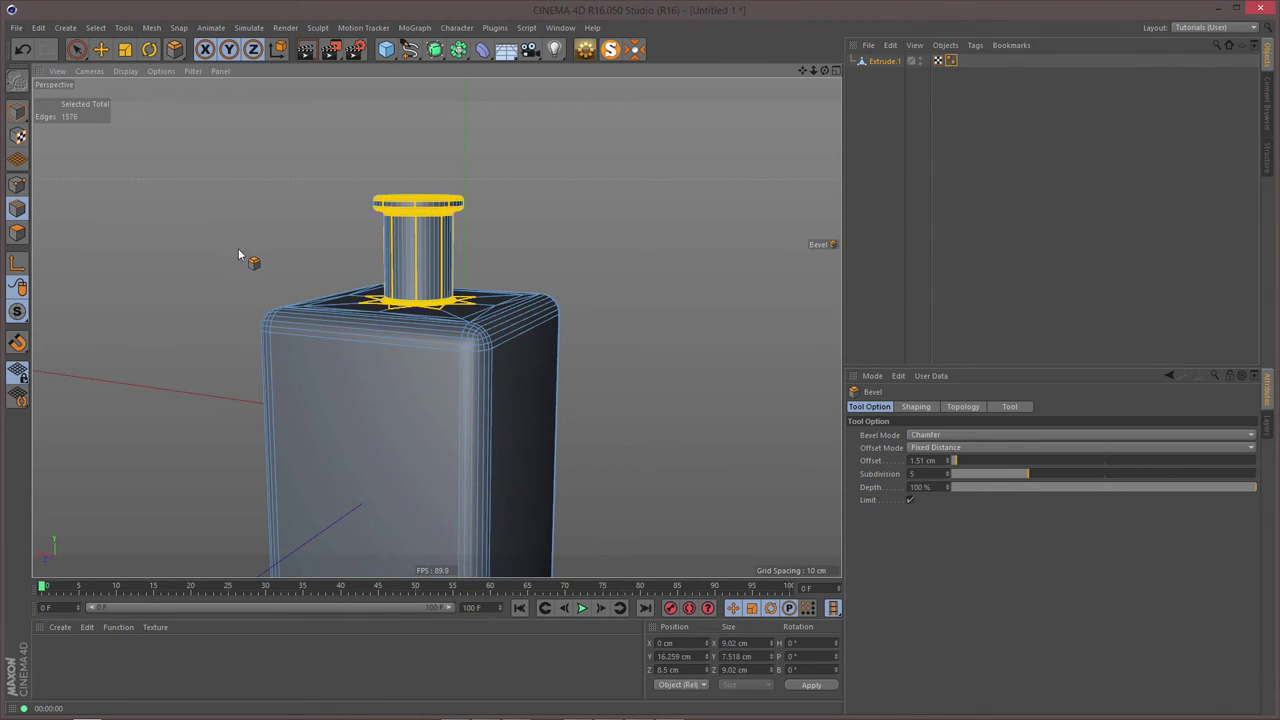
pyautogui.click(17, 232)
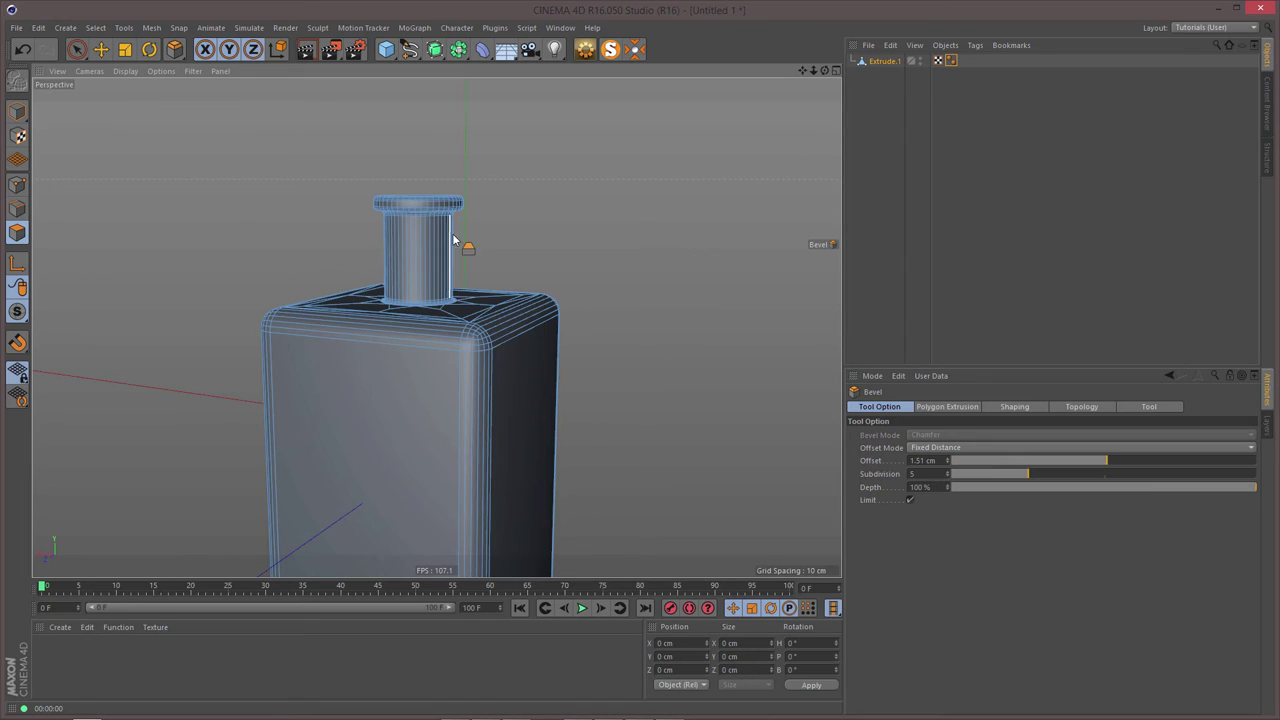
pyautogui.scroll(5, 480, 235)
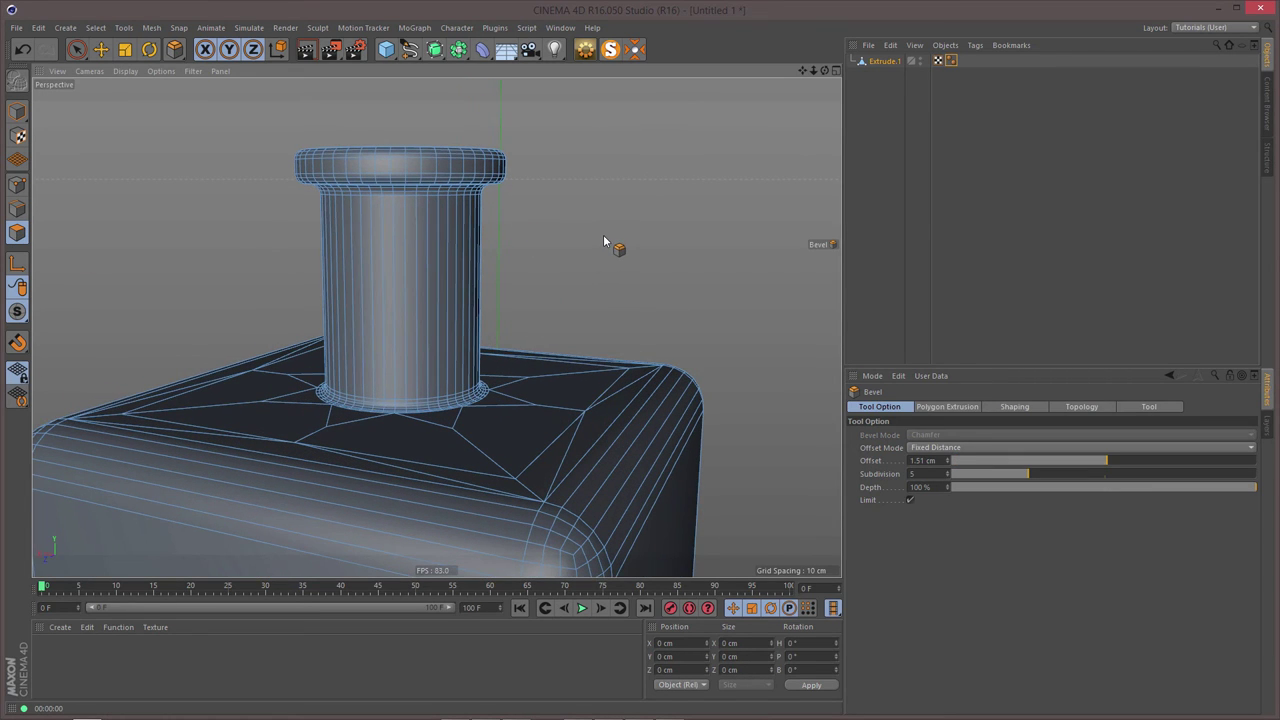
pyautogui.press('u')
pyautogui.press('l')
pyautogui.click(410, 278)
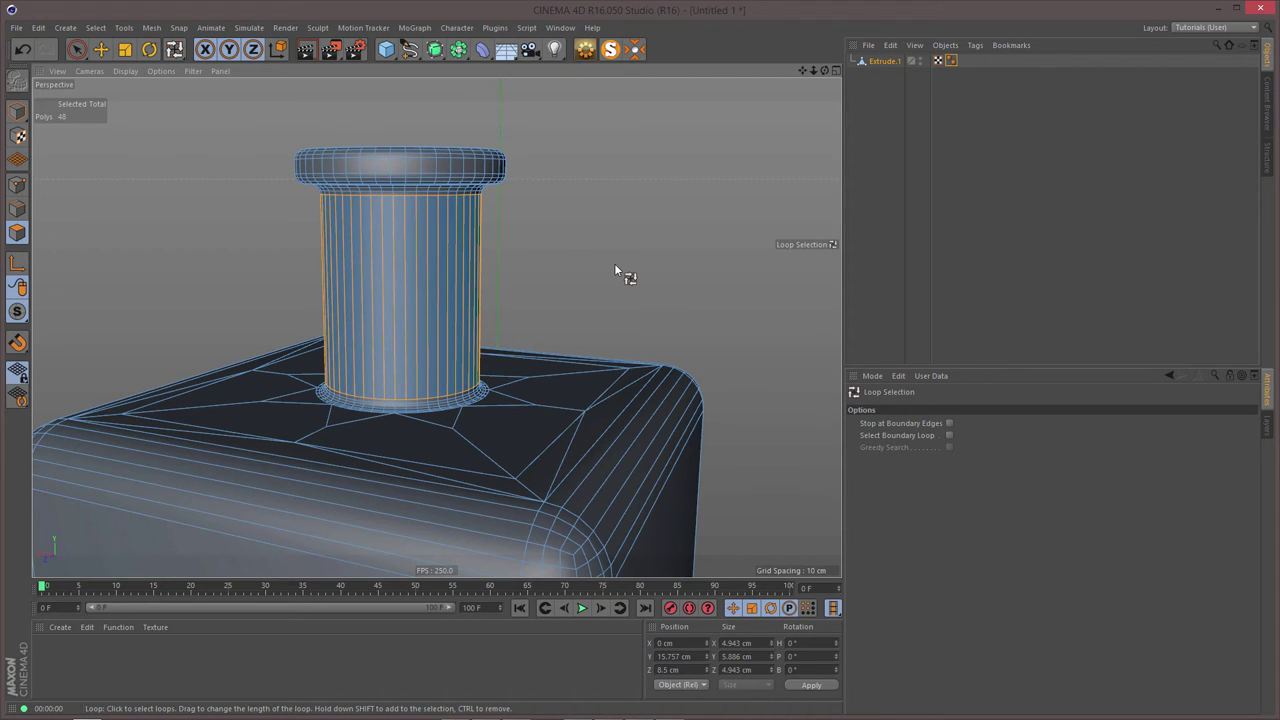
# - Set the Knife tool to Plane mode with 17 cuts for the selected neck polygons
pyautogui.press('m')
pyautogui.press('k')
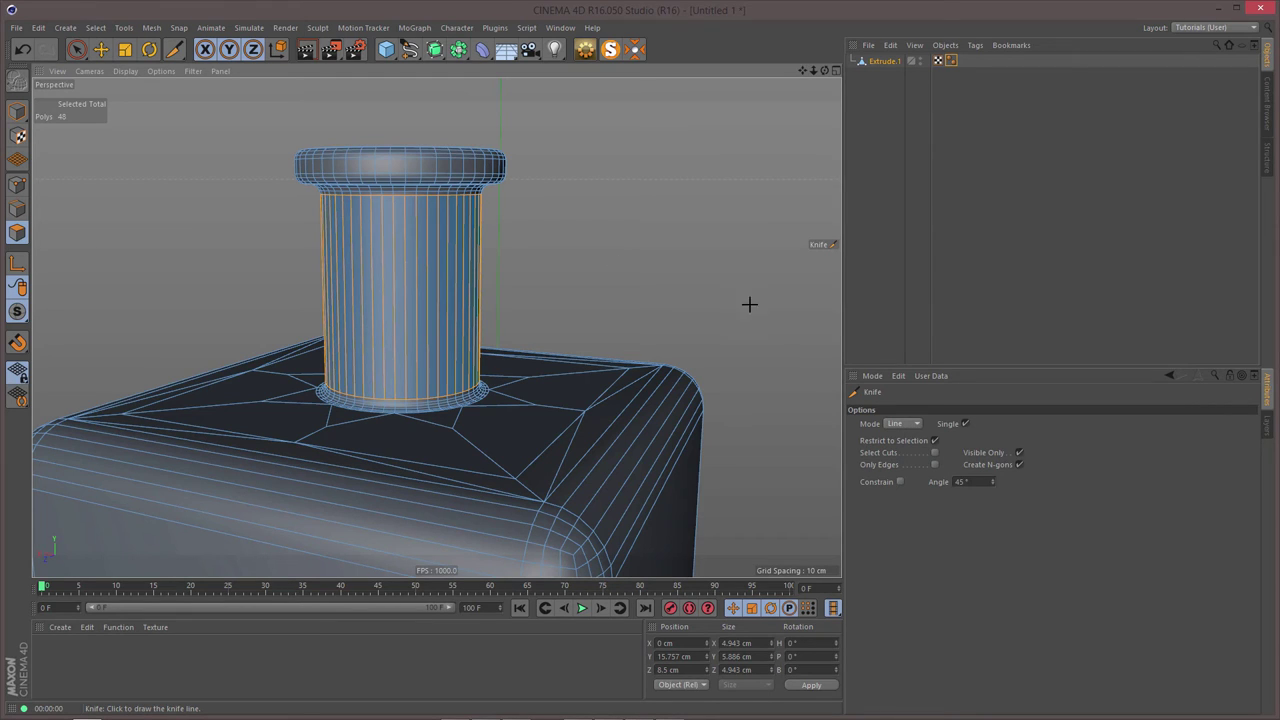
pyautogui.click(906, 424)
pyautogui.click(903, 464)
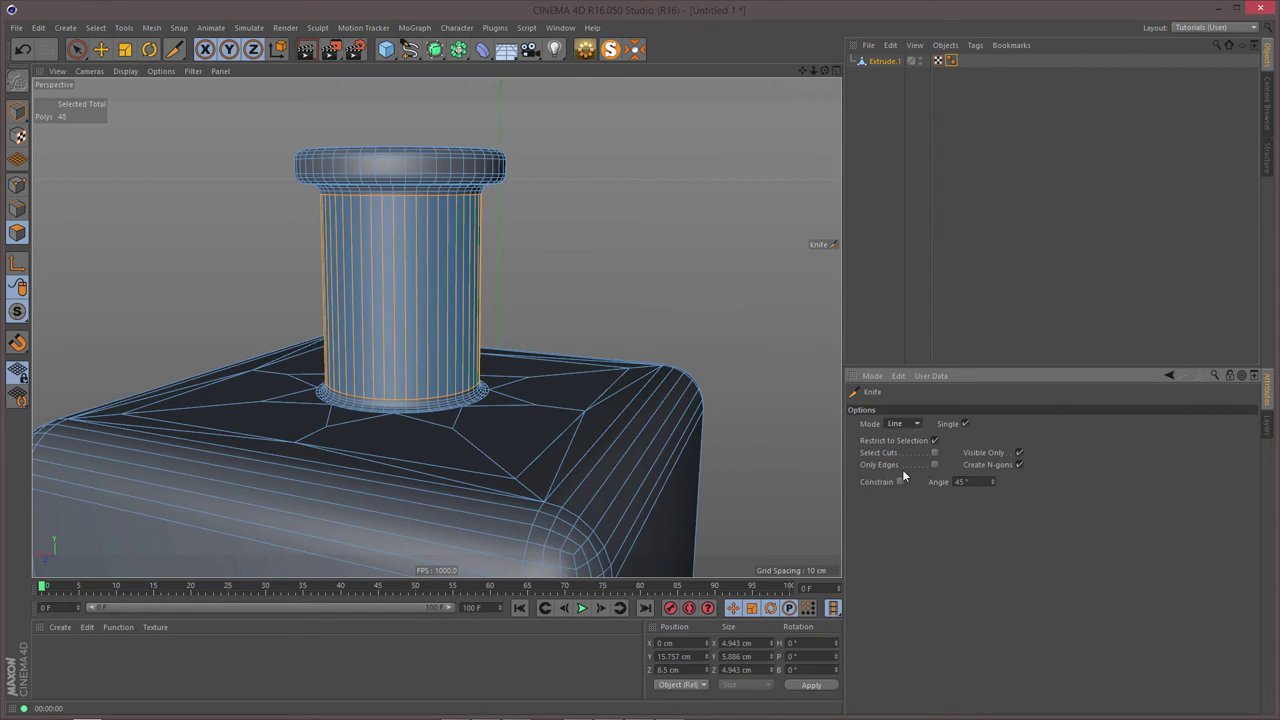
pyautogui.click(894, 512)
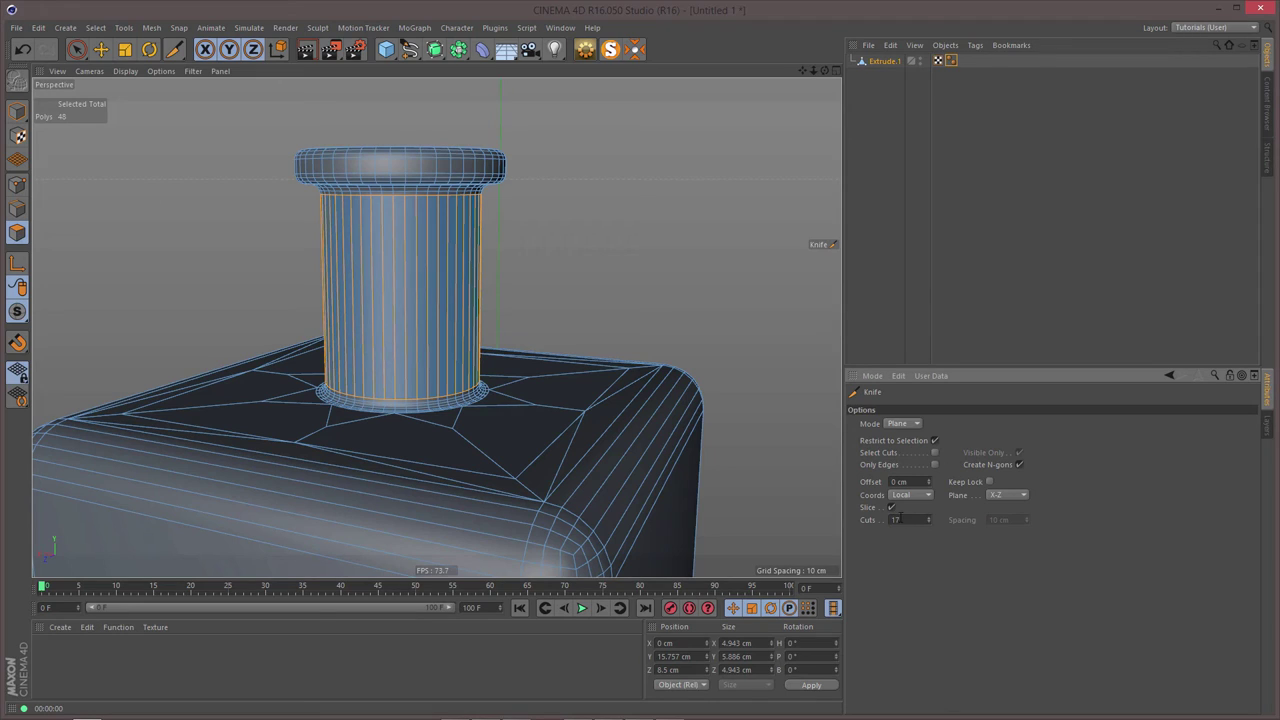
pyautogui.write('17')
# - In the Right view, place the sliced X-Z plane cuts horizontally across the selected neck polygons
pyautogui.middleClick(754, 470)
pyautogui.middleClick(334, 403)
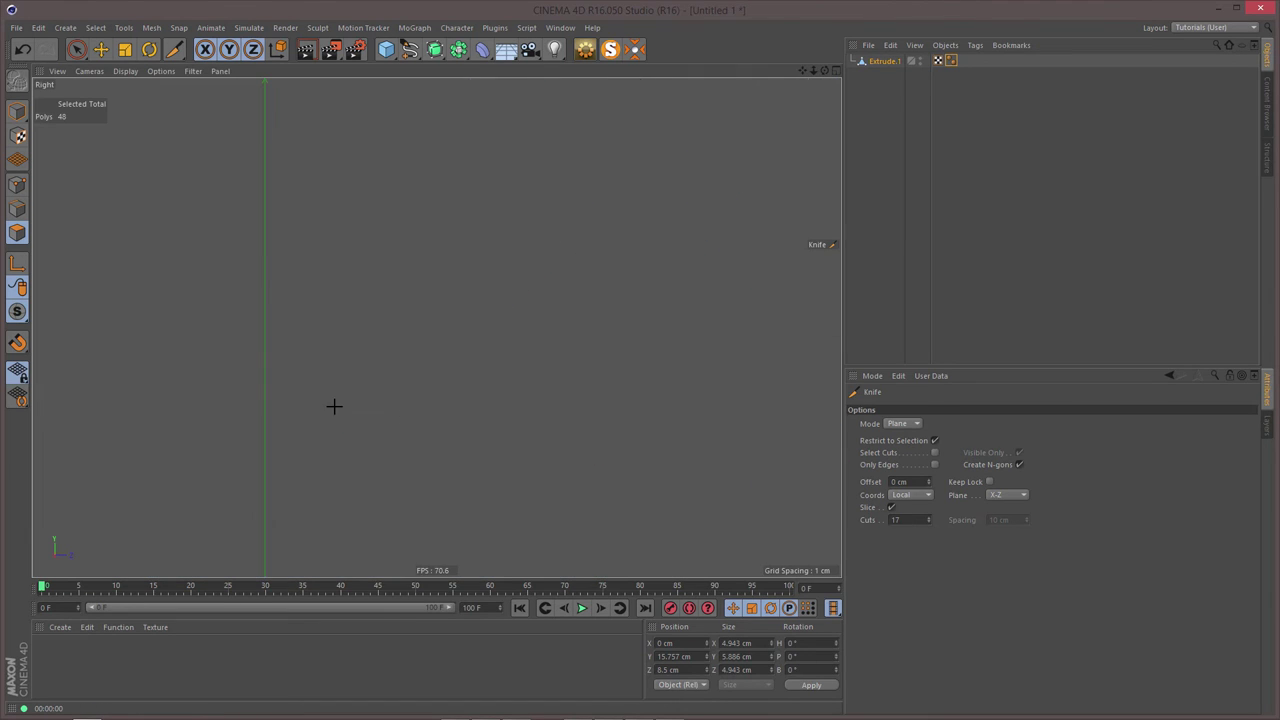
pyautogui.scroll(5, 370, 387)
pyautogui.keyDown('alt'); pyautogui.moveTo(457, 371); pyautogui.dragTo(463, 423, button='middle'); pyautogui.keyUp('alt')
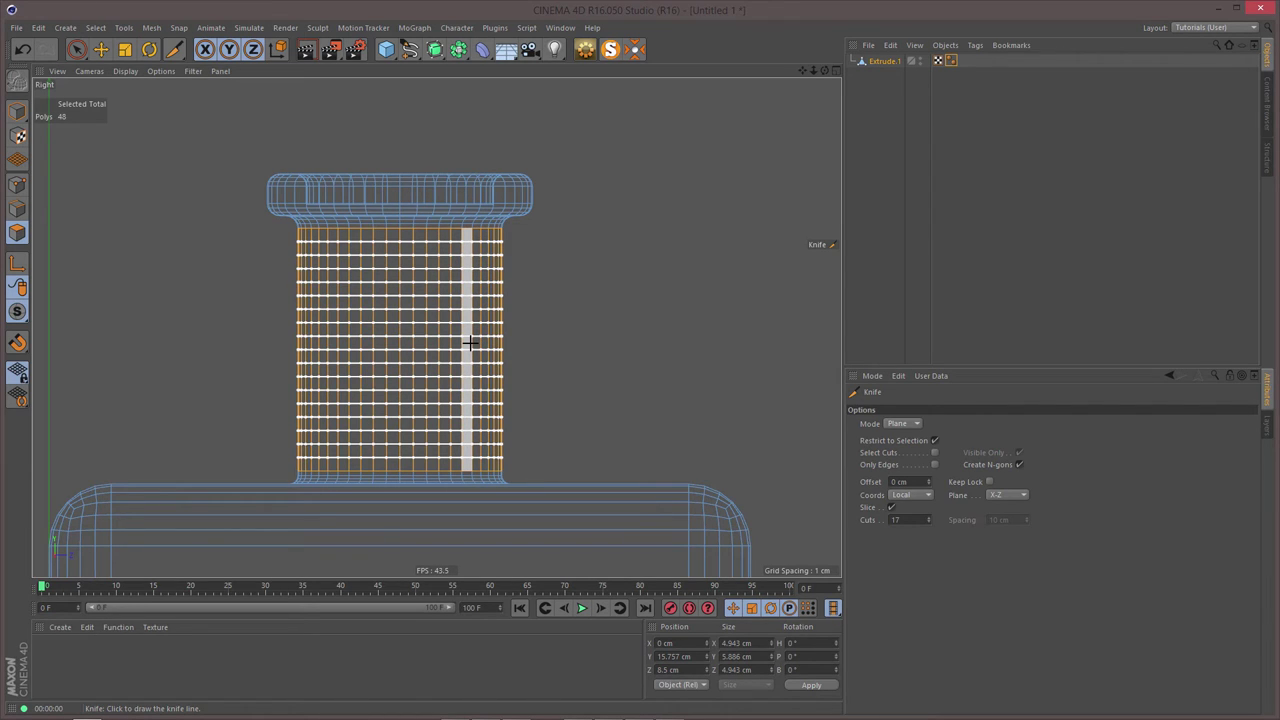
pyautogui.click(470, 343)
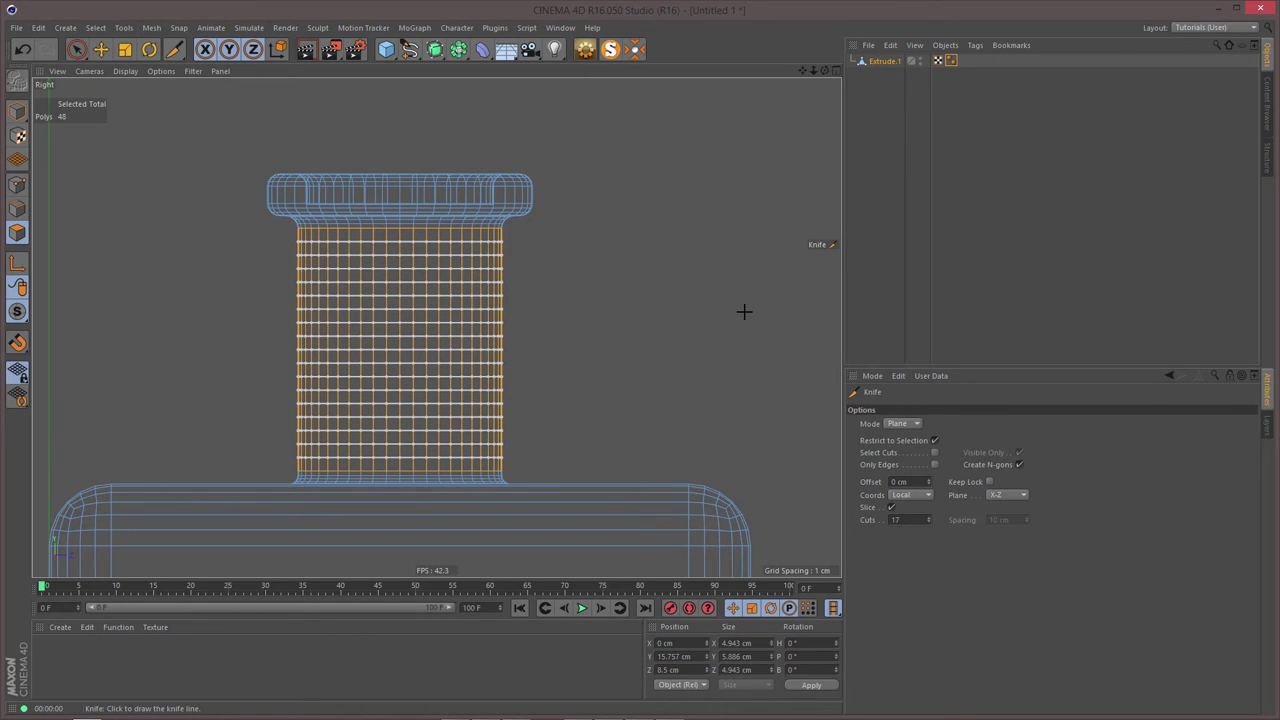
# - Try other cut counts such as 10, 12 and 18 for the neck slices, and return the count to 17
pyautogui.click(928, 522)
pyautogui.click(928, 522)
pyautogui.click(928, 522)
pyautogui.click(928, 522)
pyautogui.click(928, 522)
pyautogui.click(928, 522)
pyautogui.click(928, 522)
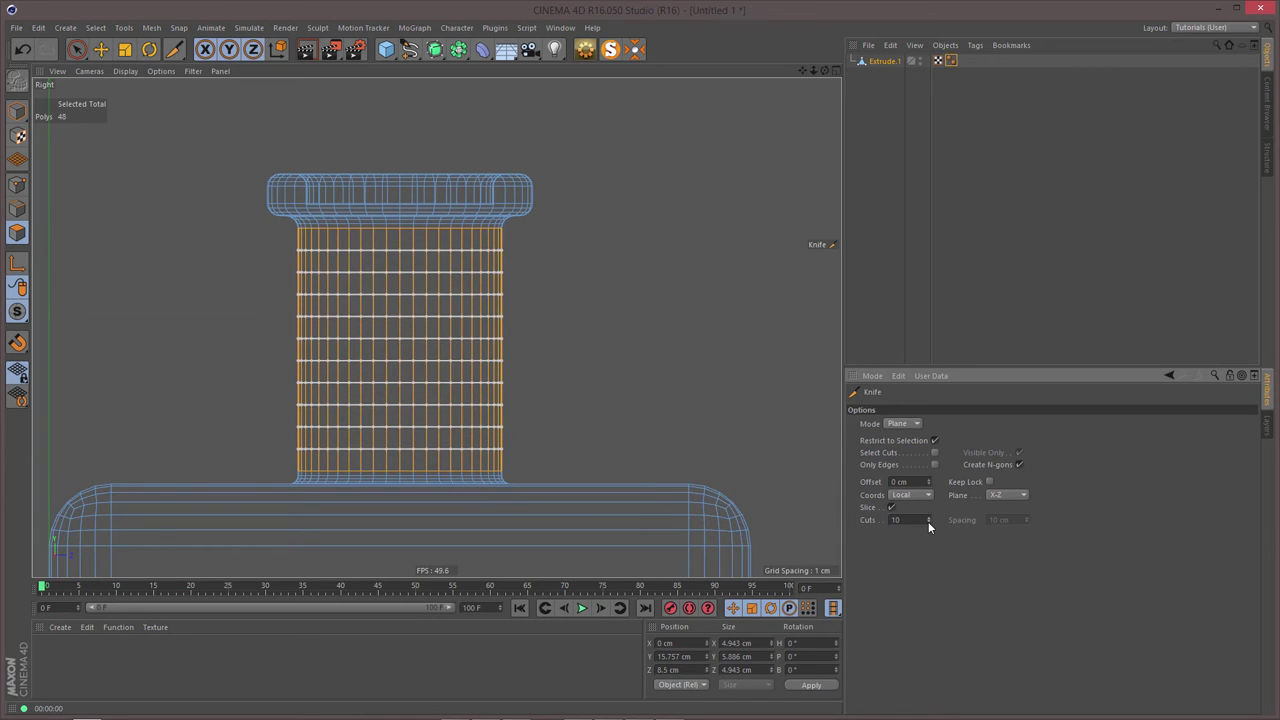
pyautogui.click(928, 522)
pyautogui.click(928, 522)
pyautogui.click(928, 516)
pyautogui.click(928, 516)
pyautogui.click(928, 516)
pyautogui.click(928, 516)
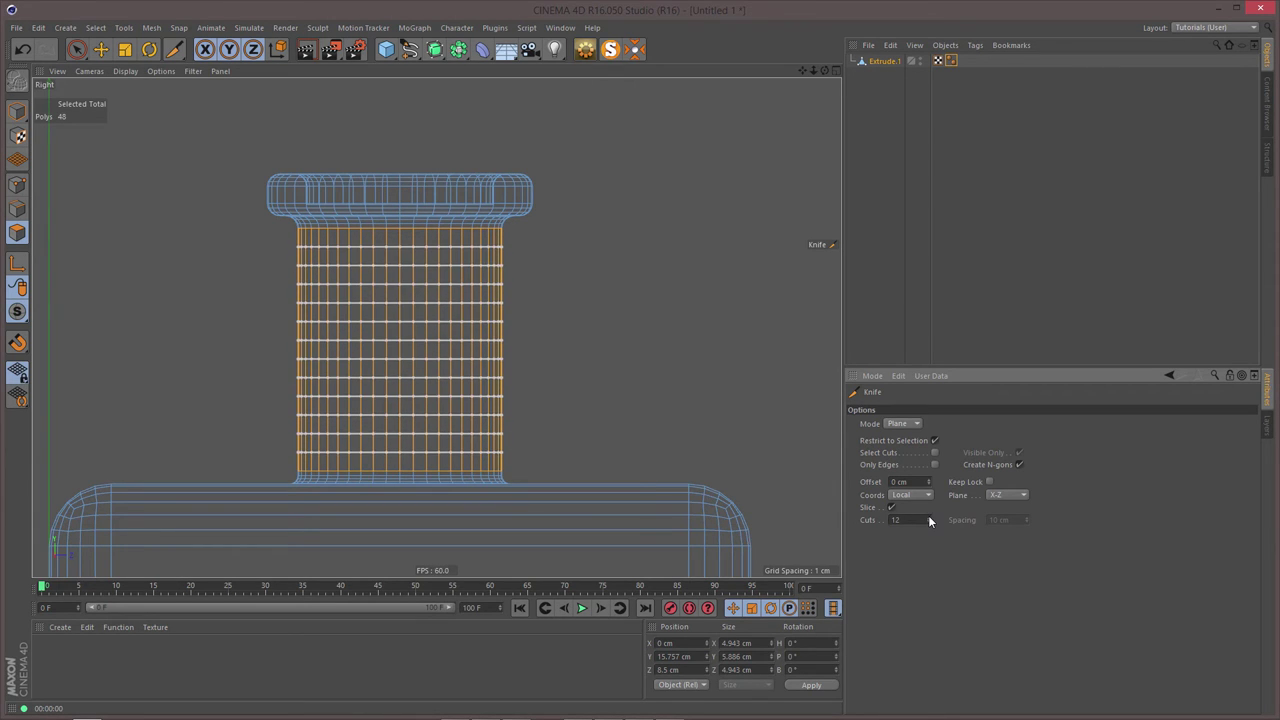
pyautogui.click(928, 516)
pyautogui.click(928, 516)
pyautogui.click(928, 516)
pyautogui.click(928, 516)
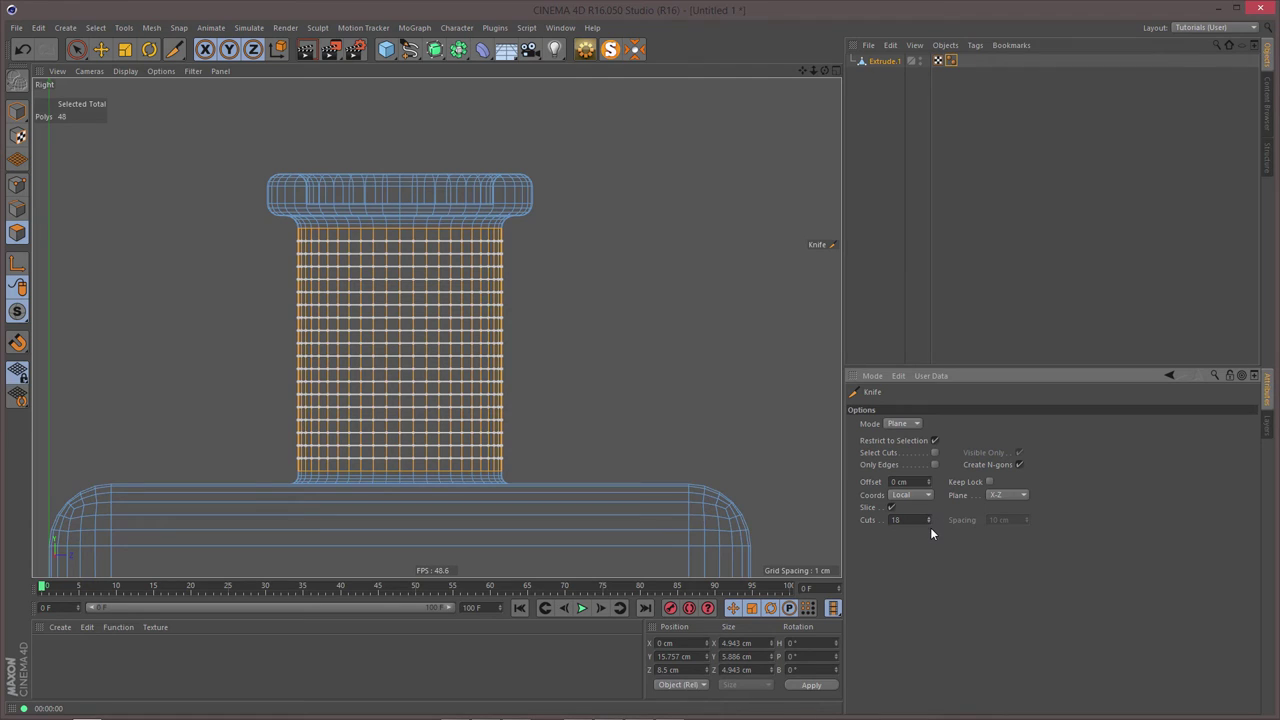
pyautogui.click(928, 522)
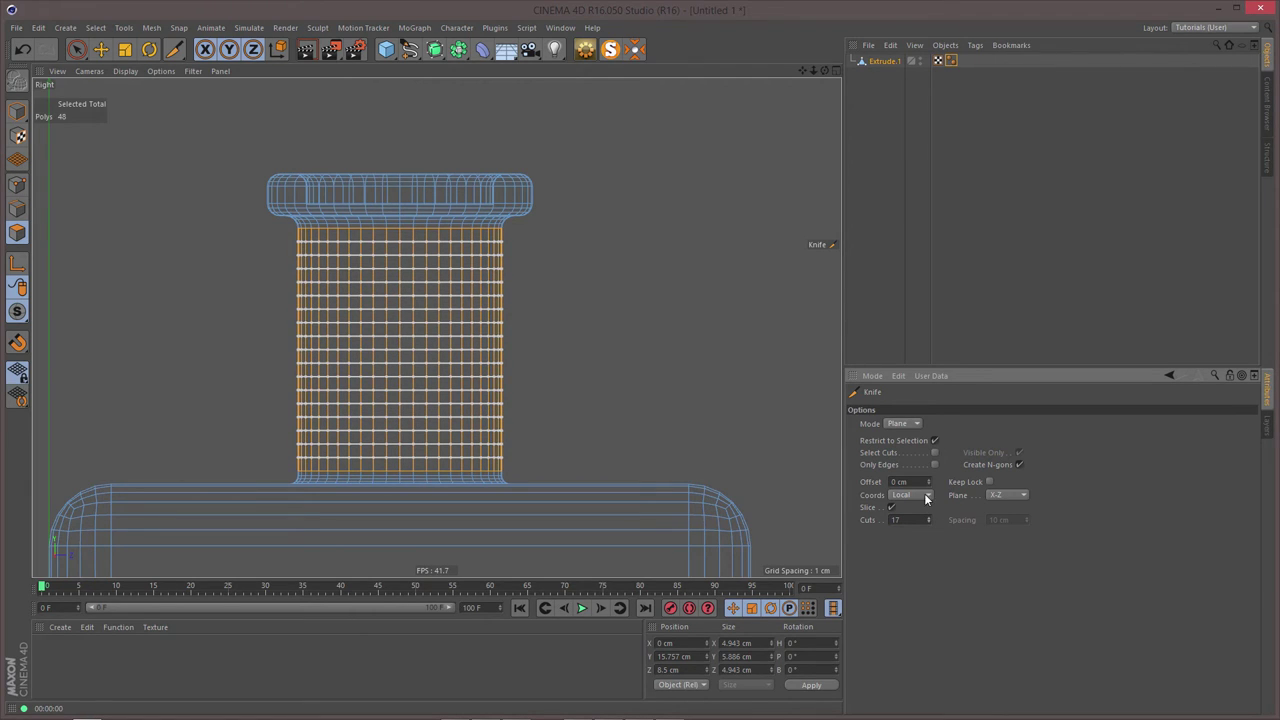
# - Apply the 17 horizontal knife cuts to the neck polygons and return to the Perspective view
pyautogui.click(653, 292)
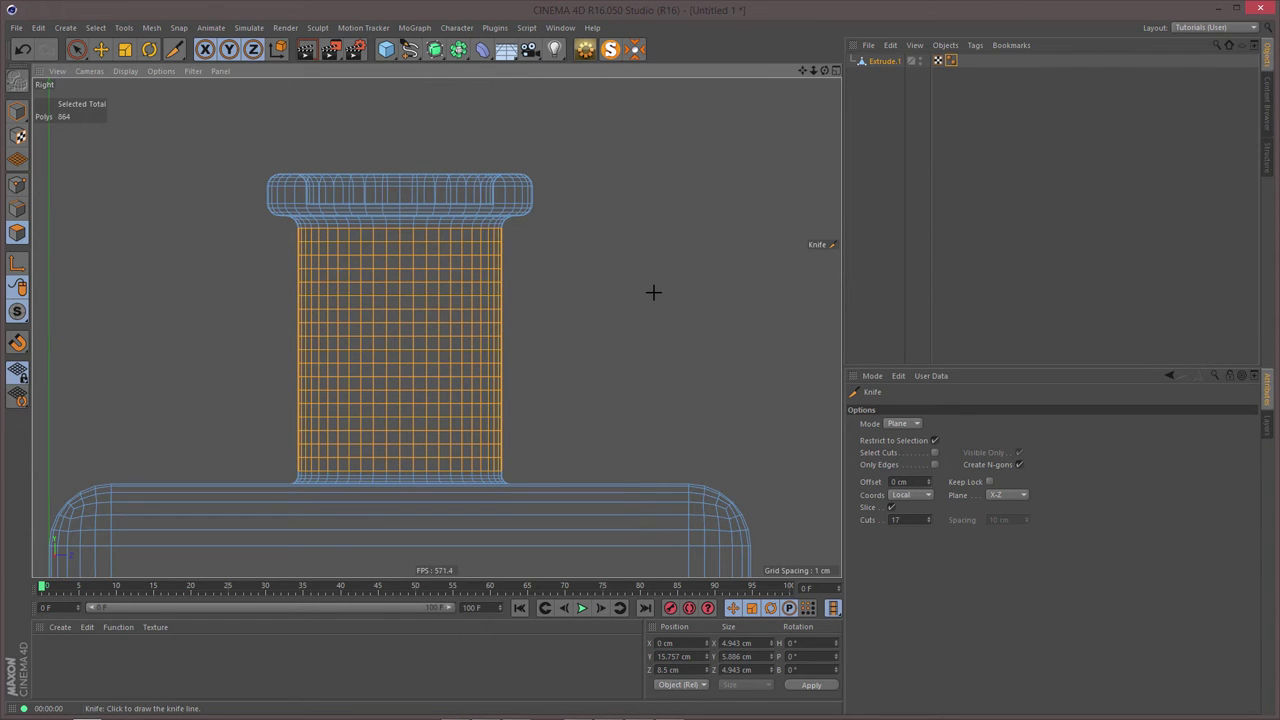
pyautogui.middleClick(653, 292)
pyautogui.middleClick(328, 214)
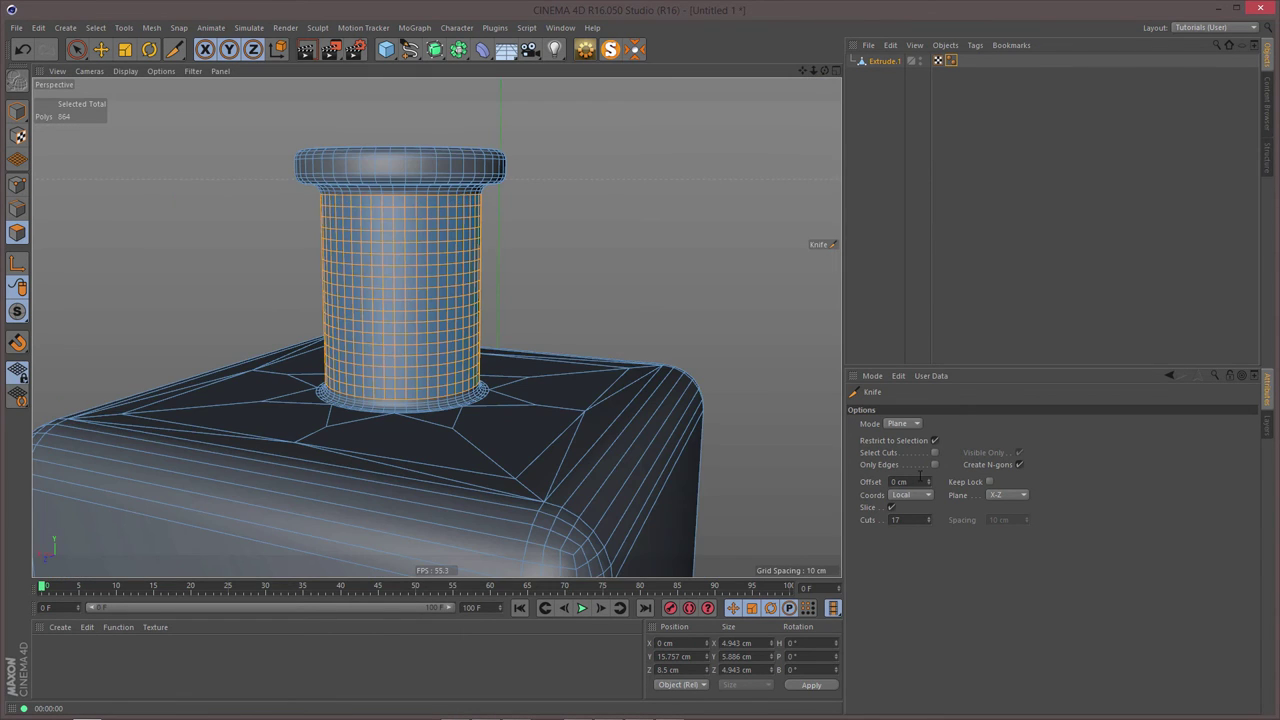
# - Matrix Extrude the selected neck polygons in 1 step with a Z move of -0.1 cm and 70% scale
pyautogui.press('space')
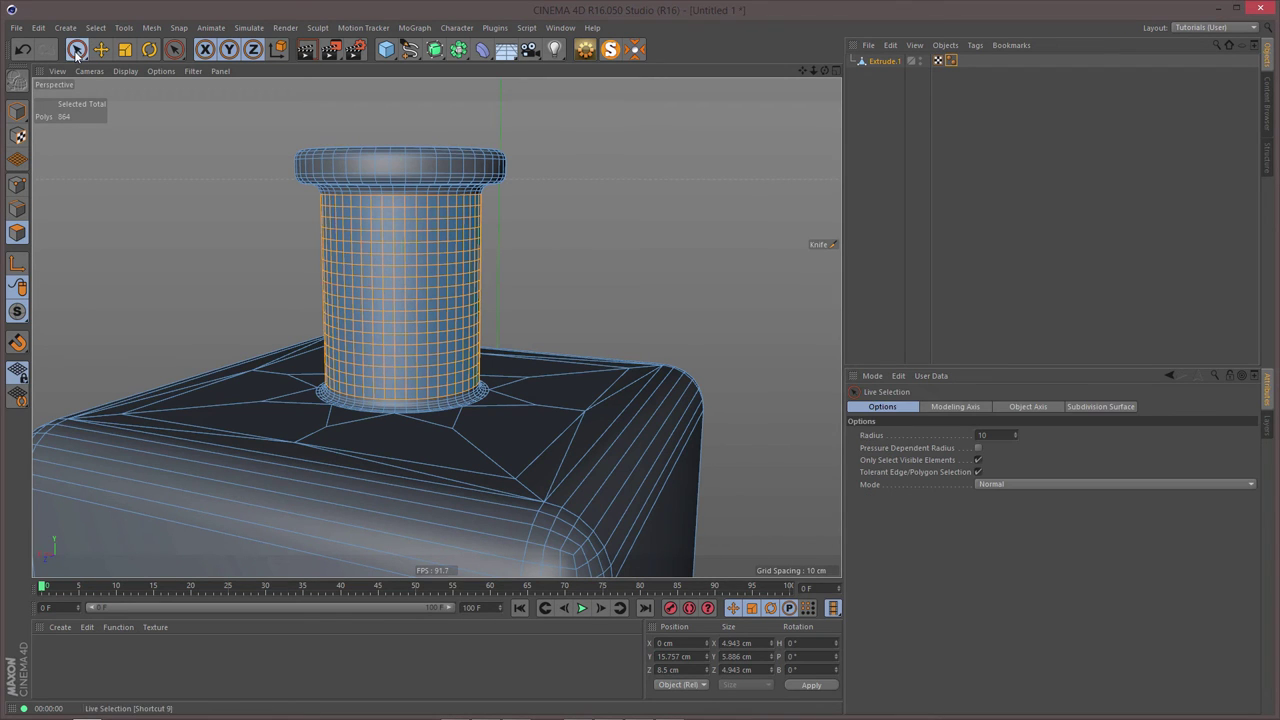
pyautogui.scroll(4, 403, 250)
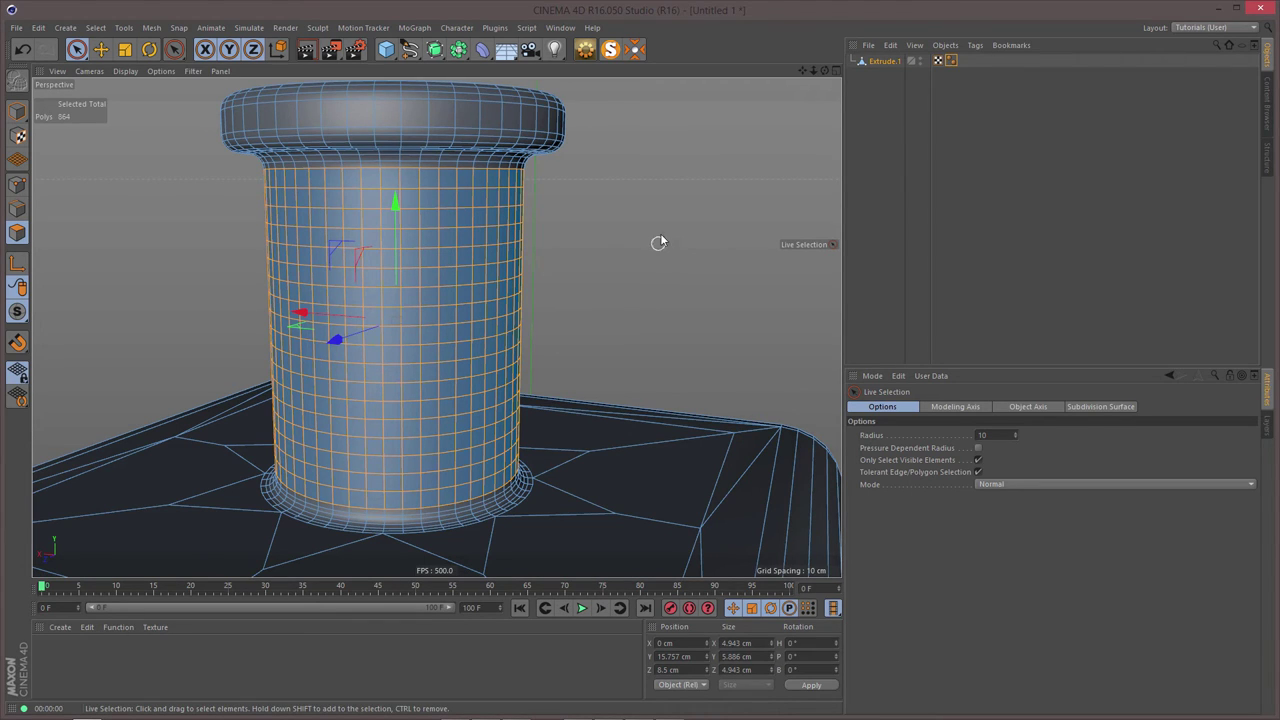
pyautogui.rightClick(664, 196)
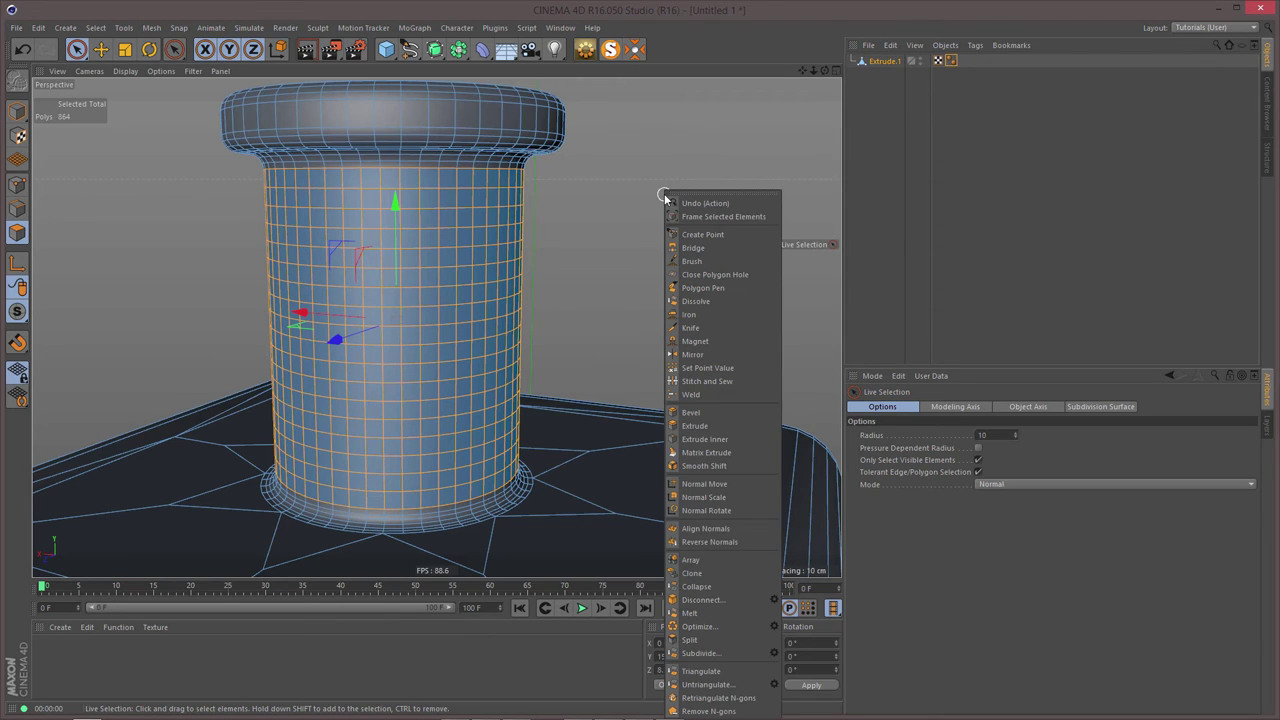
pyautogui.click(704, 452)
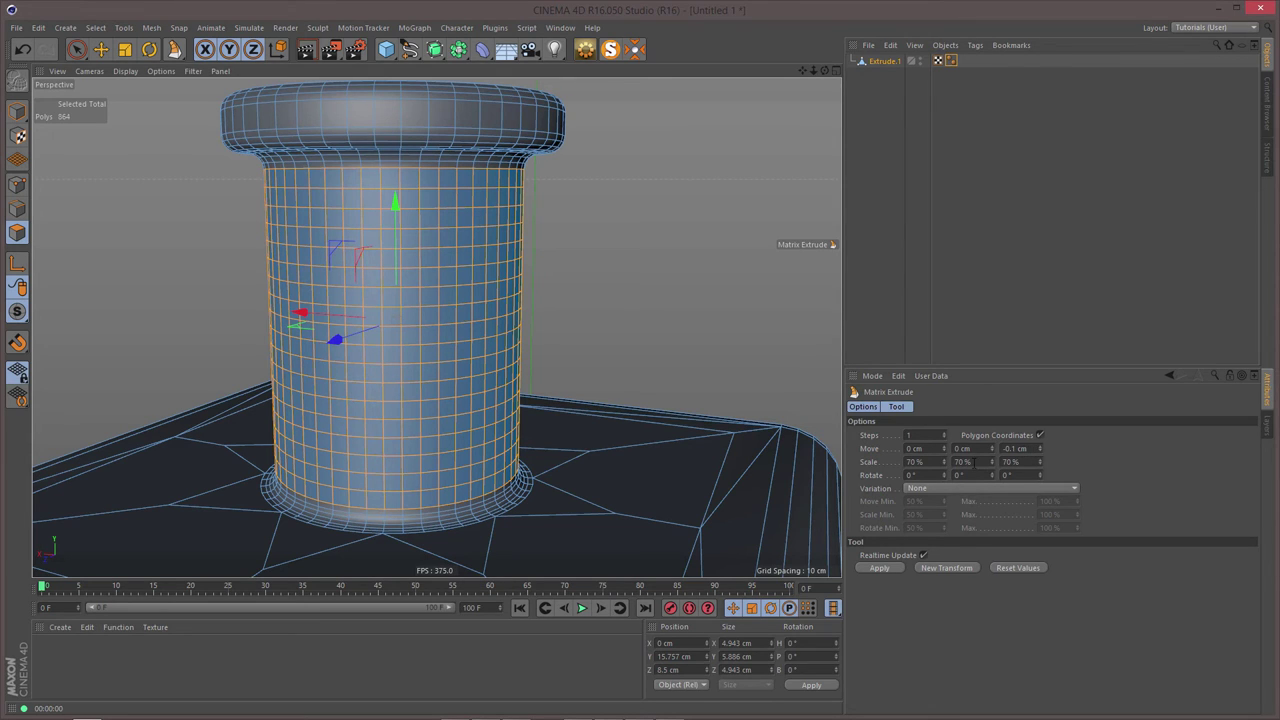
pyautogui.click(1036, 450)
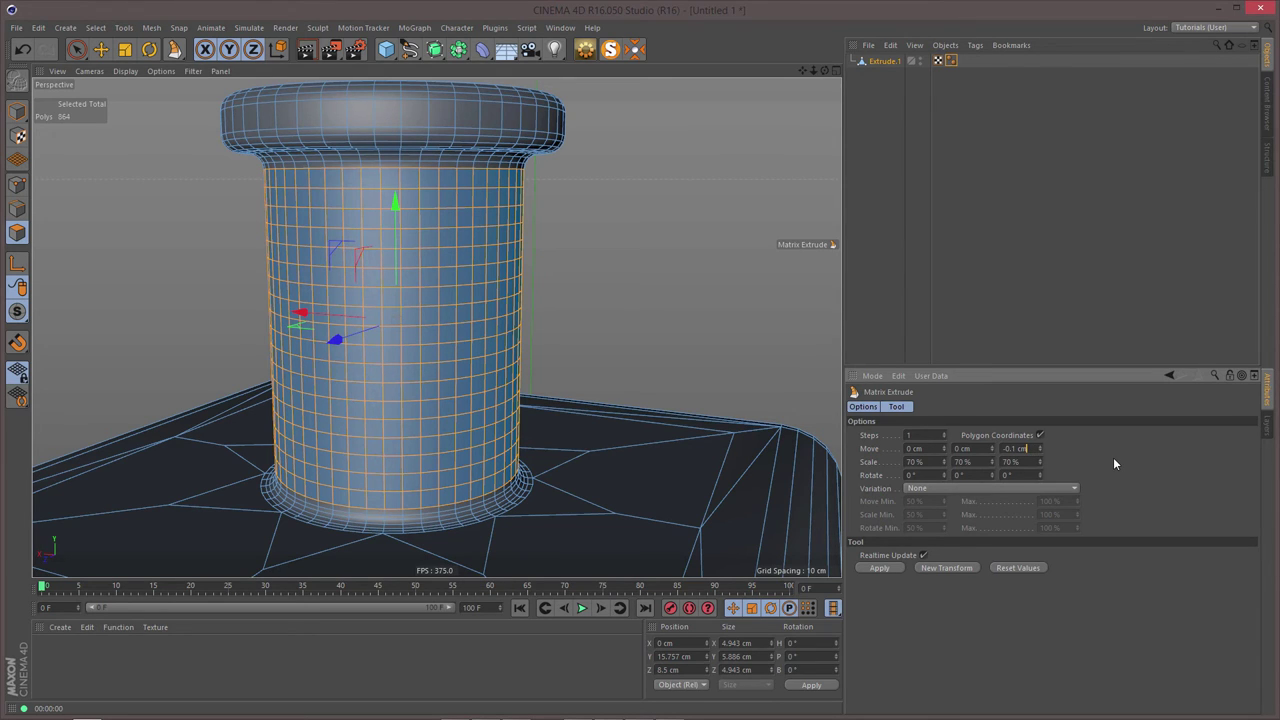
pyautogui.press('Return')
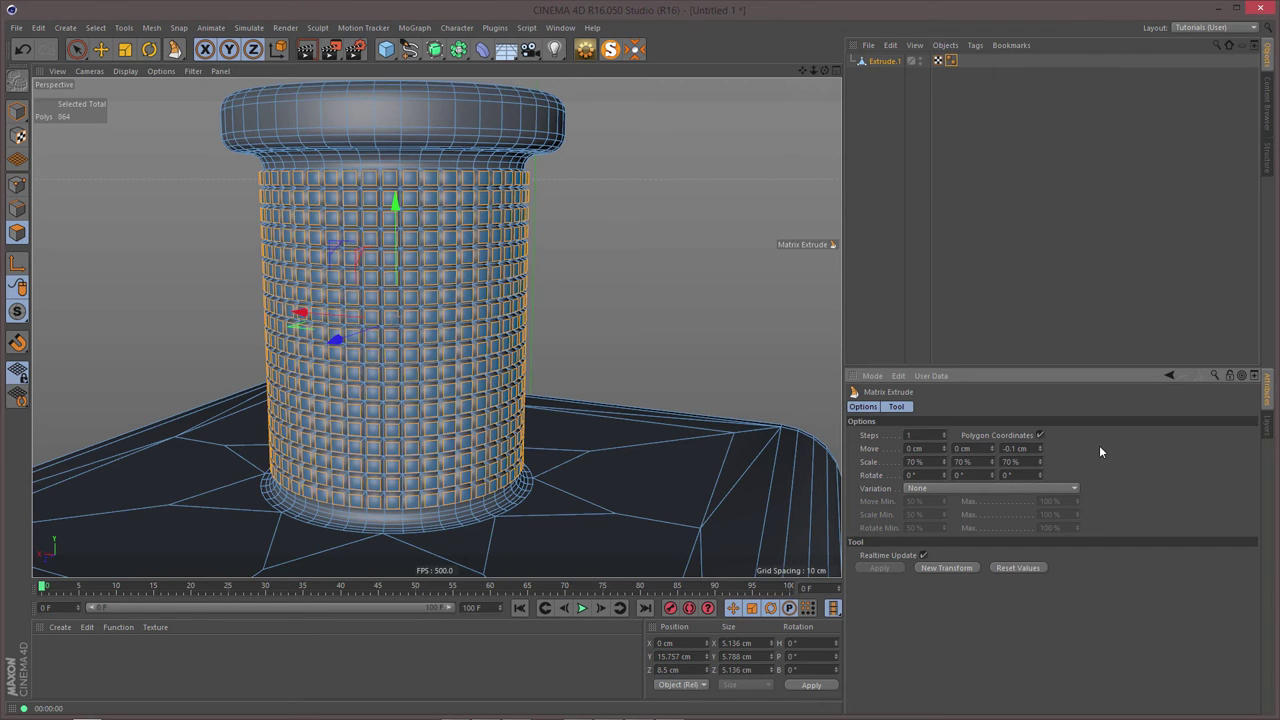
pyautogui.scroll(3, 510, 205)
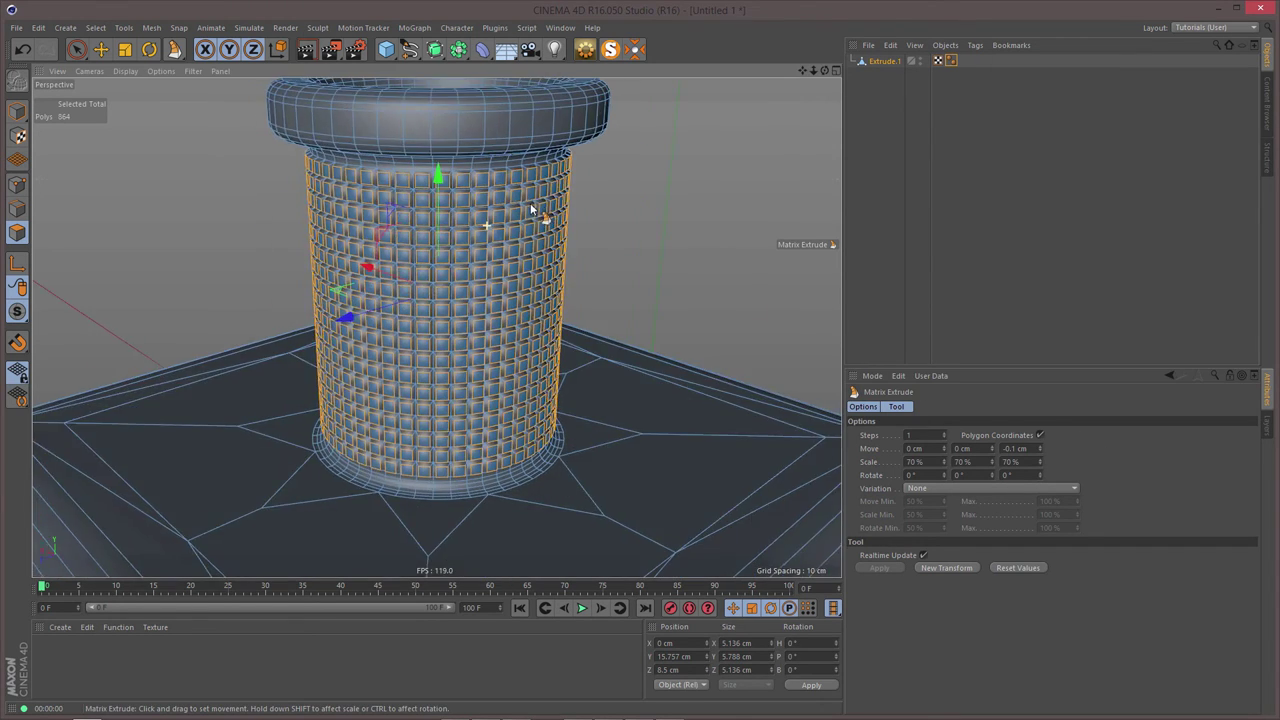
pyautogui.scroll(4, 520, 173)
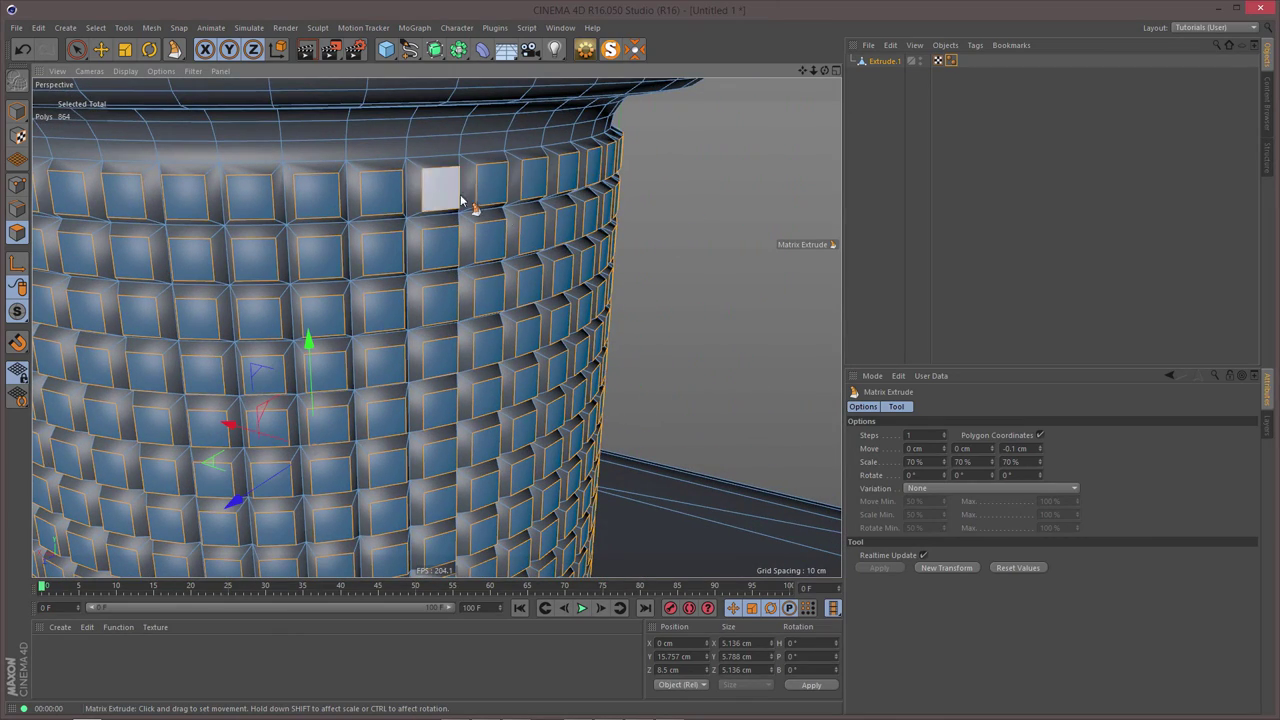
pyautogui.scroll(-8, 509, 254)
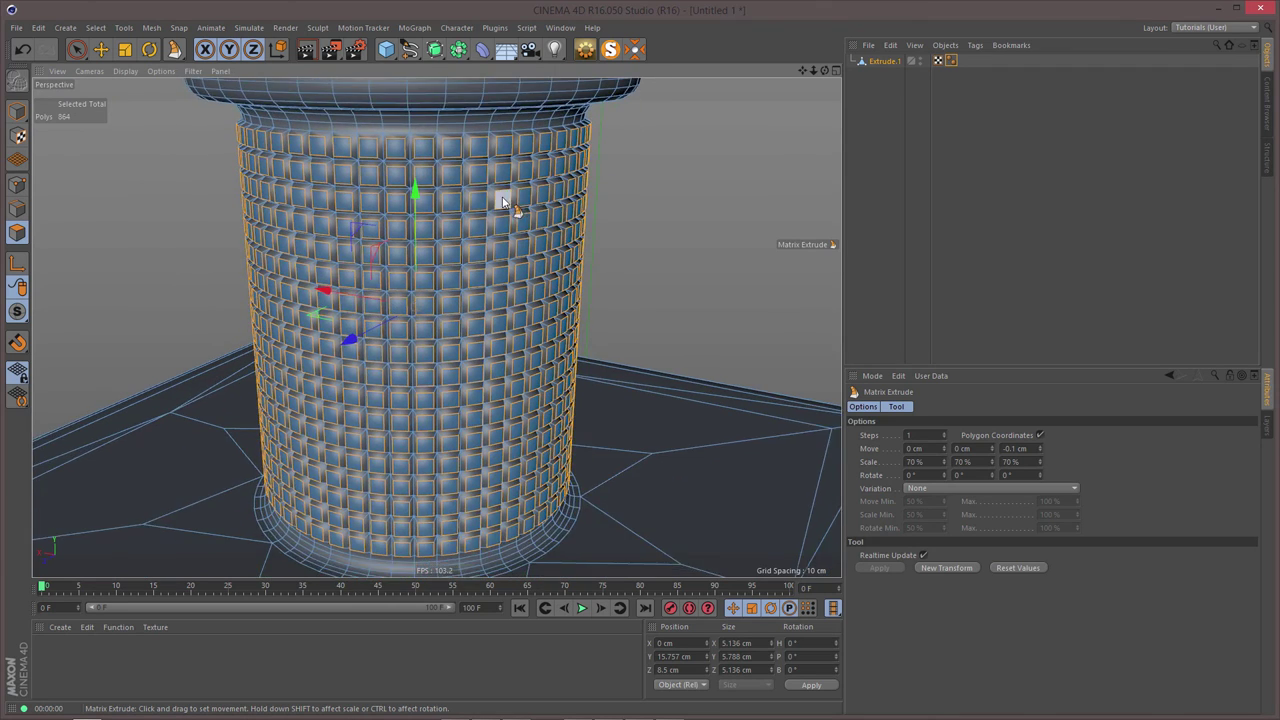
# - Switch to edges and rectangle-select all edges of the extruded neck pattern through the Right view, returning to Perspective
pyautogui.click(18, 209)
pyautogui.click(77, 49)
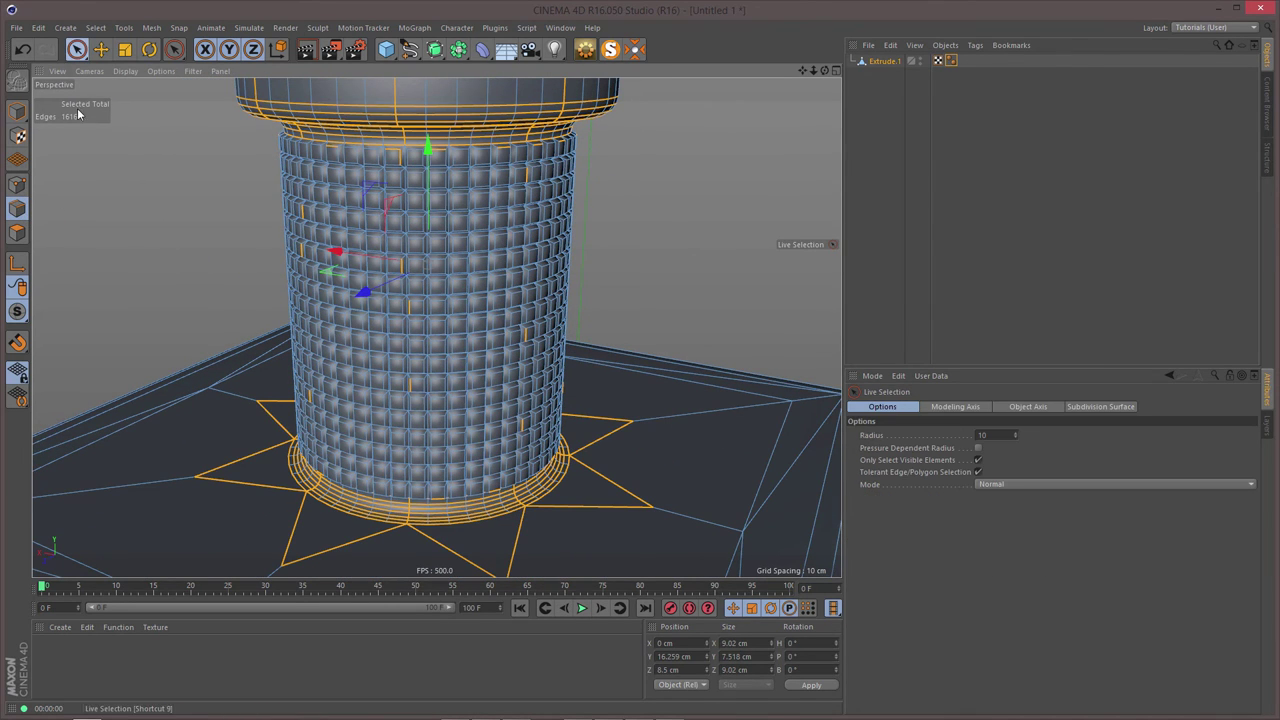
pyautogui.click(136, 264)
pyautogui.middleClick(136, 264)
pyautogui.middleClick(234, 474)
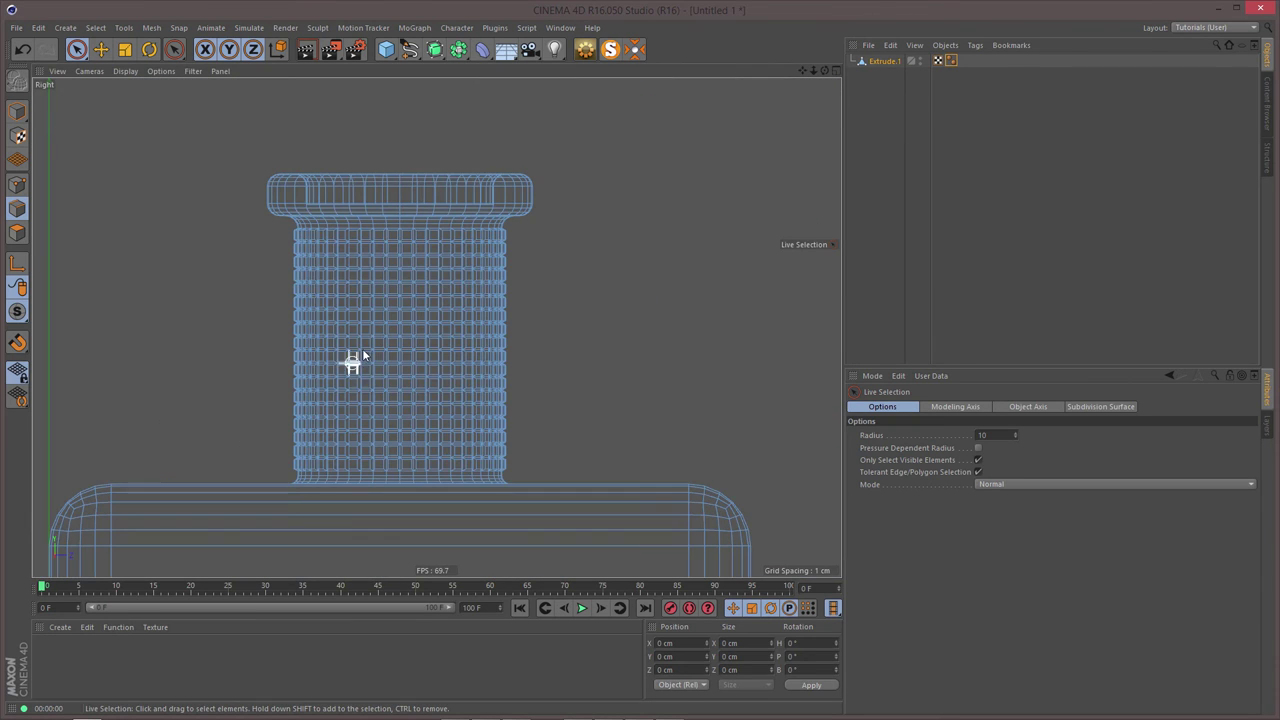
pyautogui.keyDown('alt'); pyautogui.moveTo(386, 331); pyautogui.dragTo(406, 289, button='middle'); pyautogui.keyUp('alt')
pyautogui.scroll(3, 408, 288)
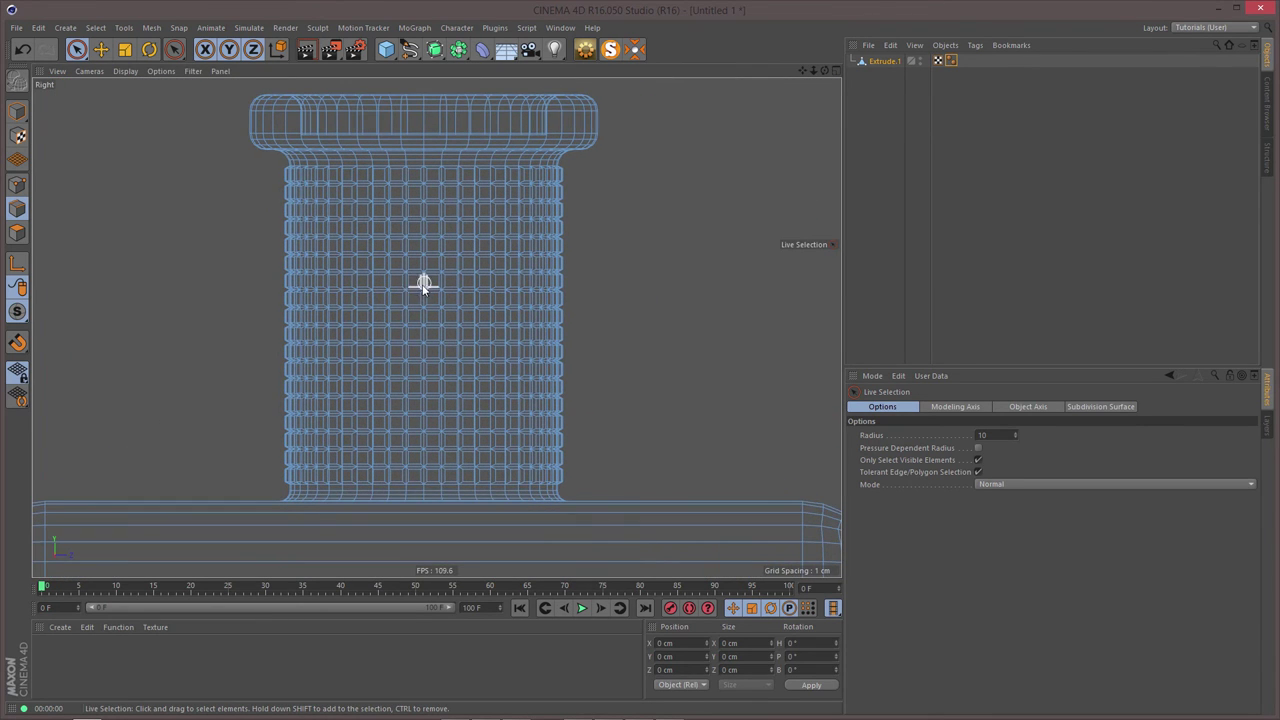
pyautogui.moveTo(77, 49); pyautogui.dragTo(126, 89)
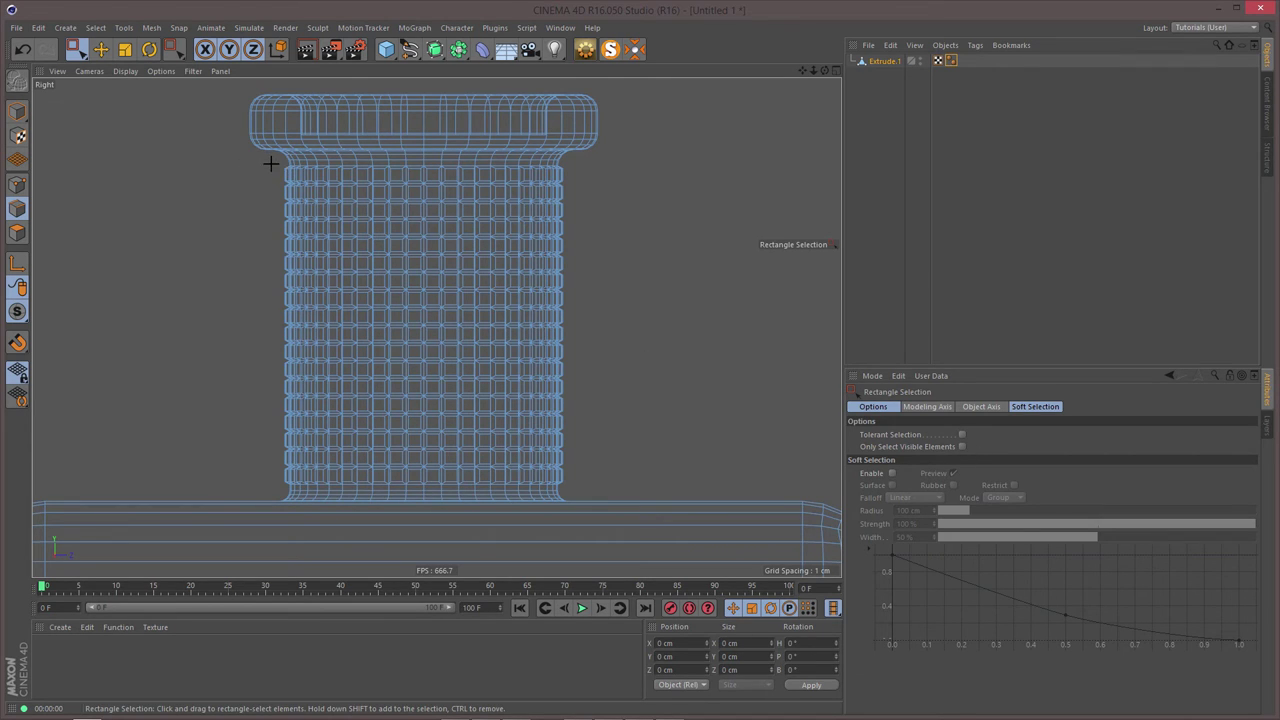
pyautogui.moveTo(271, 162); pyautogui.dragTo(646, 488)
pyautogui.middleClick(652, 424)
pyautogui.middleClick(281, 201)
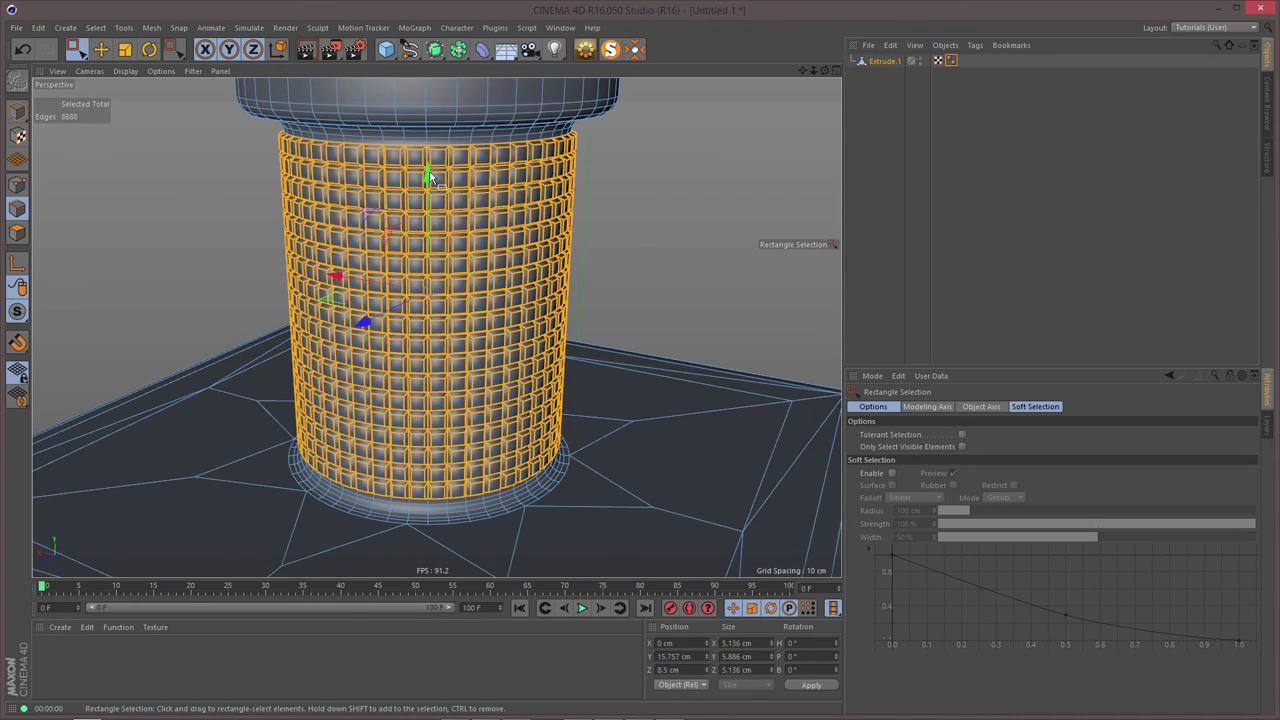
# - Bevel the selected neck pattern edges in Chamfer mode with 1 subdivision
pyautogui.scroll(5, 523, 146)
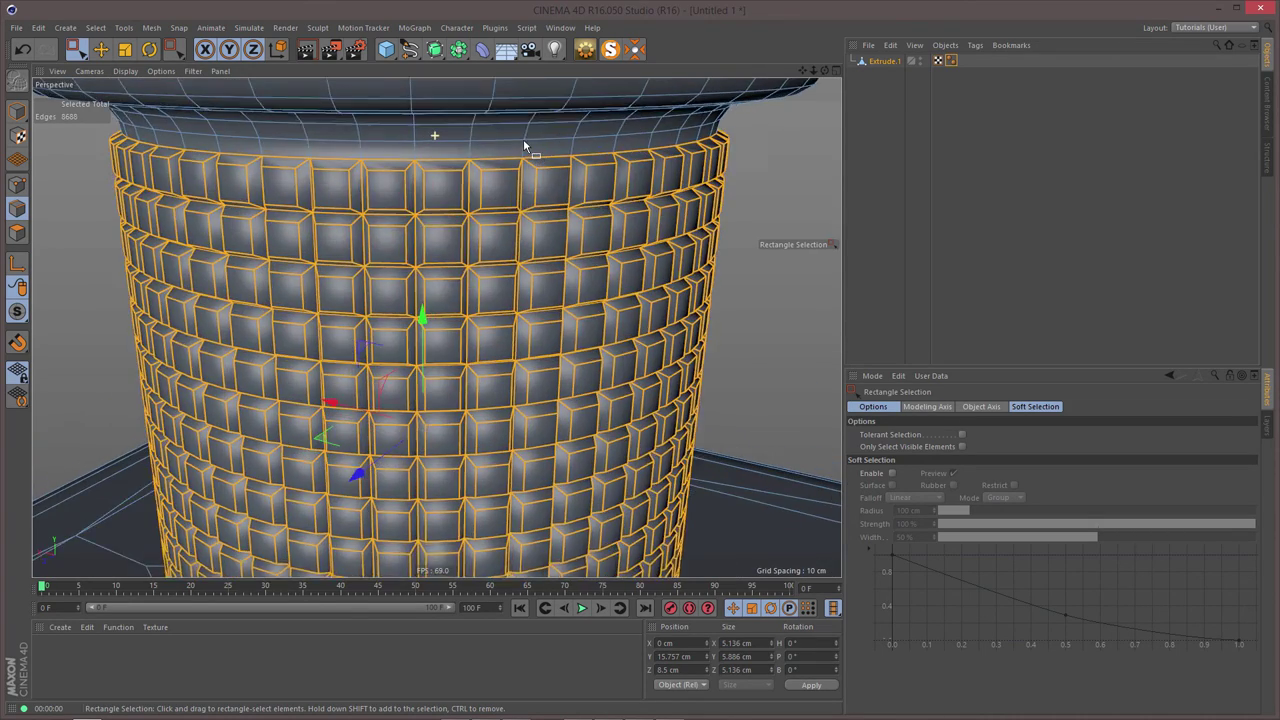
pyautogui.keyDown('alt'); pyautogui.moveTo(523, 146); pyautogui.dragTo(410, 190, button='right'); pyautogui.keyUp('alt')
pyautogui.keyDown('alt'); pyautogui.moveTo(474, 428); pyautogui.dragTo(457, 402); pyautogui.keyUp('alt')
pyautogui.keyDown('alt'); pyautogui.moveTo(480, 405); pyautogui.dragTo(564, 424, button='right'); pyautogui.keyUp('alt')
pyautogui.scroll(-8, 564, 430)
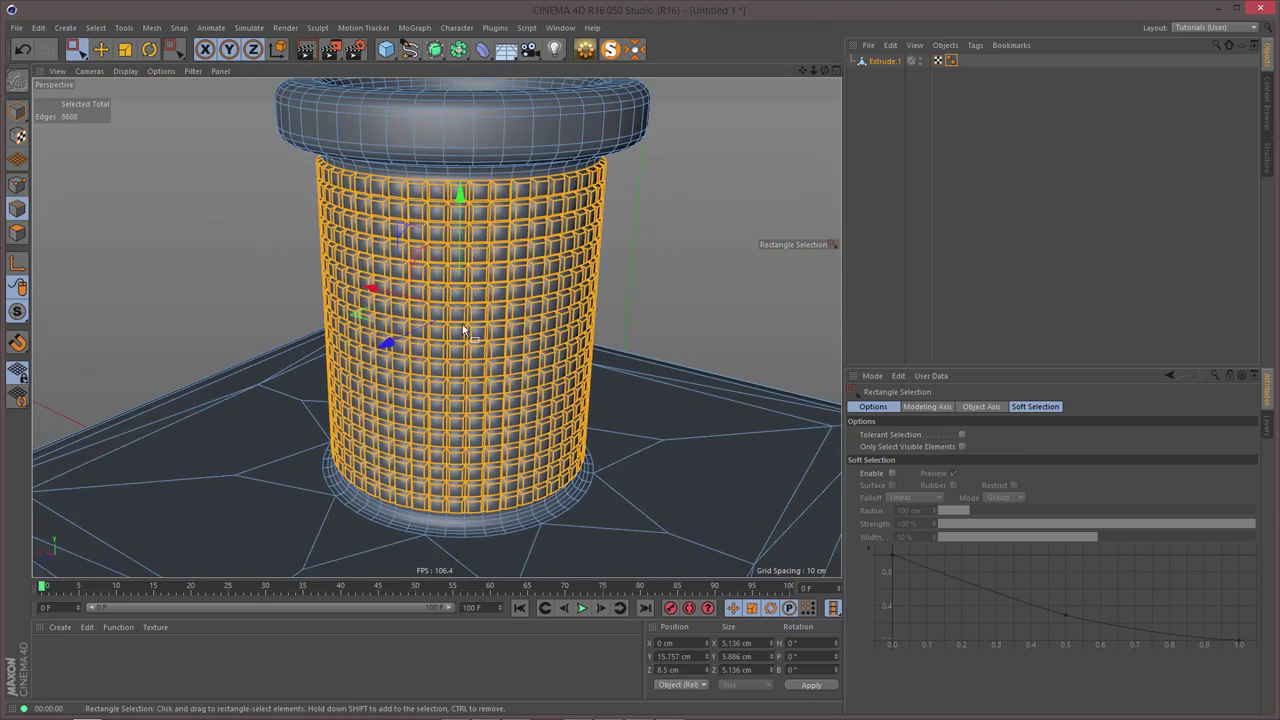
pyautogui.keyDown('alt'); pyautogui.moveTo(464, 330); pyautogui.dragTo(563, 263); pyautogui.keyUp('alt')
pyautogui.press('m')
pyautogui.press('s')
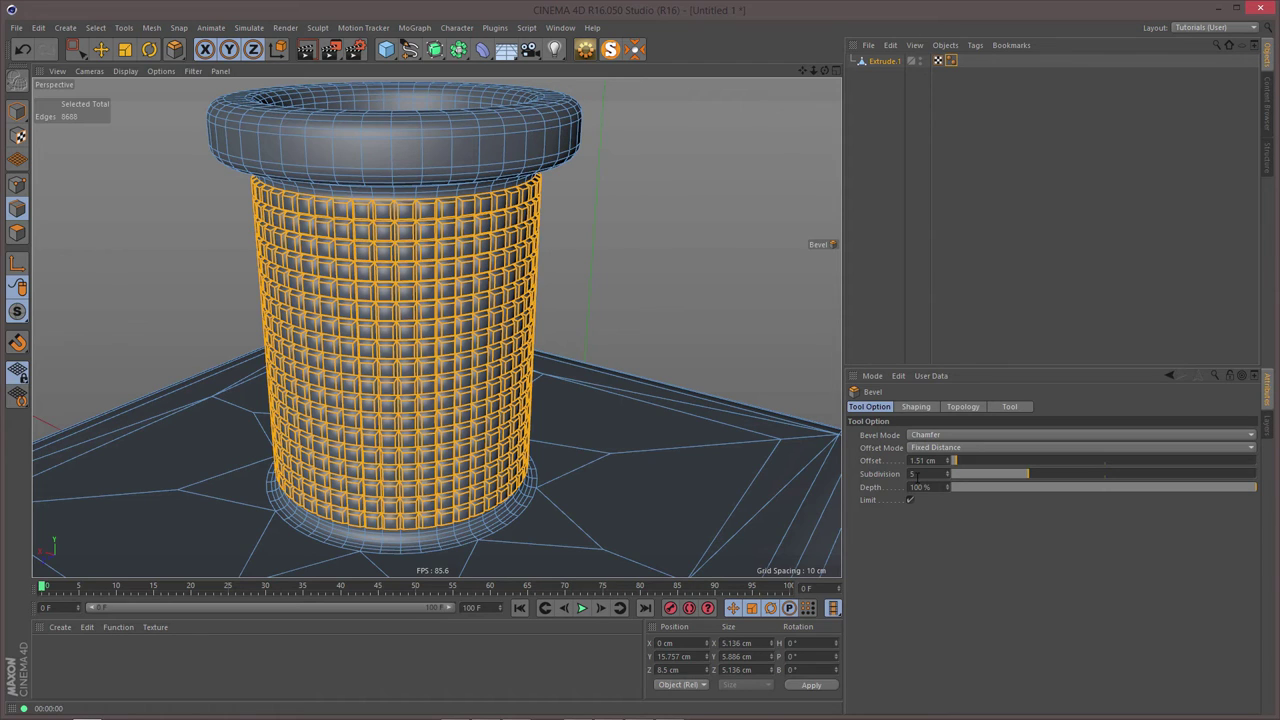
pyautogui.click(914, 474)
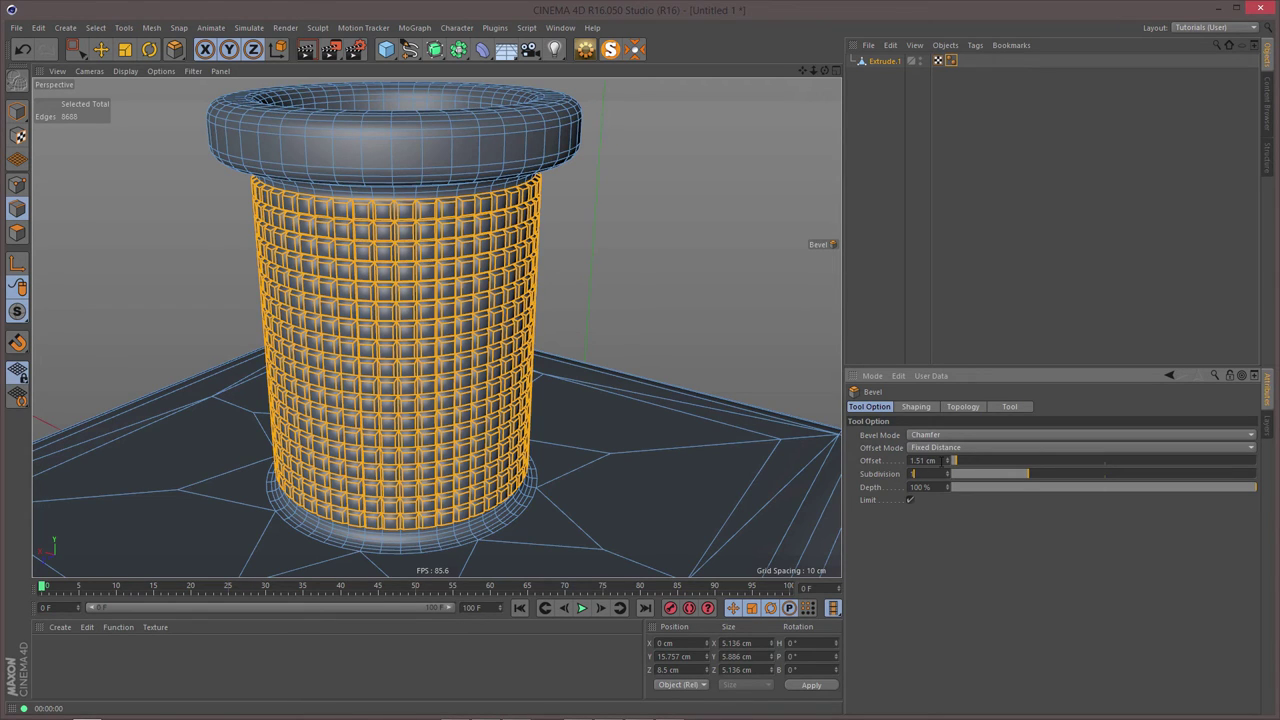
pyautogui.press('Return')
# - Set the offset of the neck edge bevel to 0.1 cm
pyautogui.click(934, 461)
pyautogui.moveTo(935, 461); pyautogui.dragTo(882, 473)
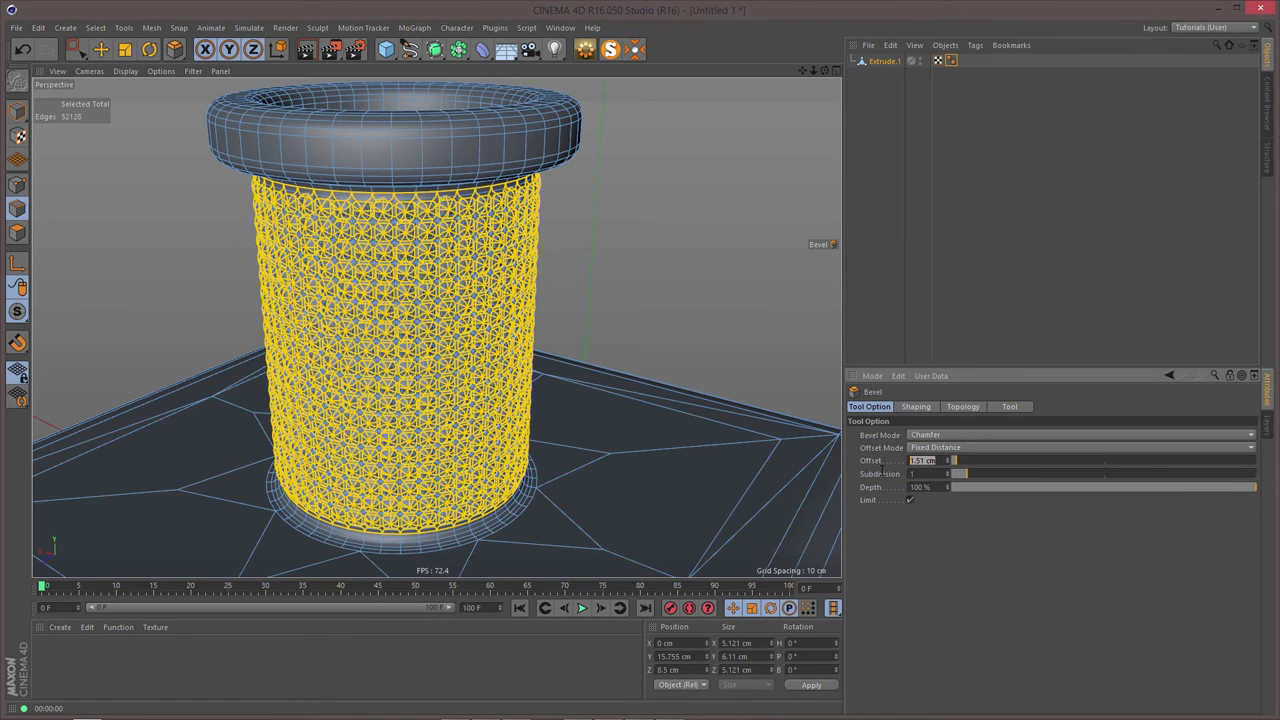
pyautogui.write('1')
pyautogui.press('Return')
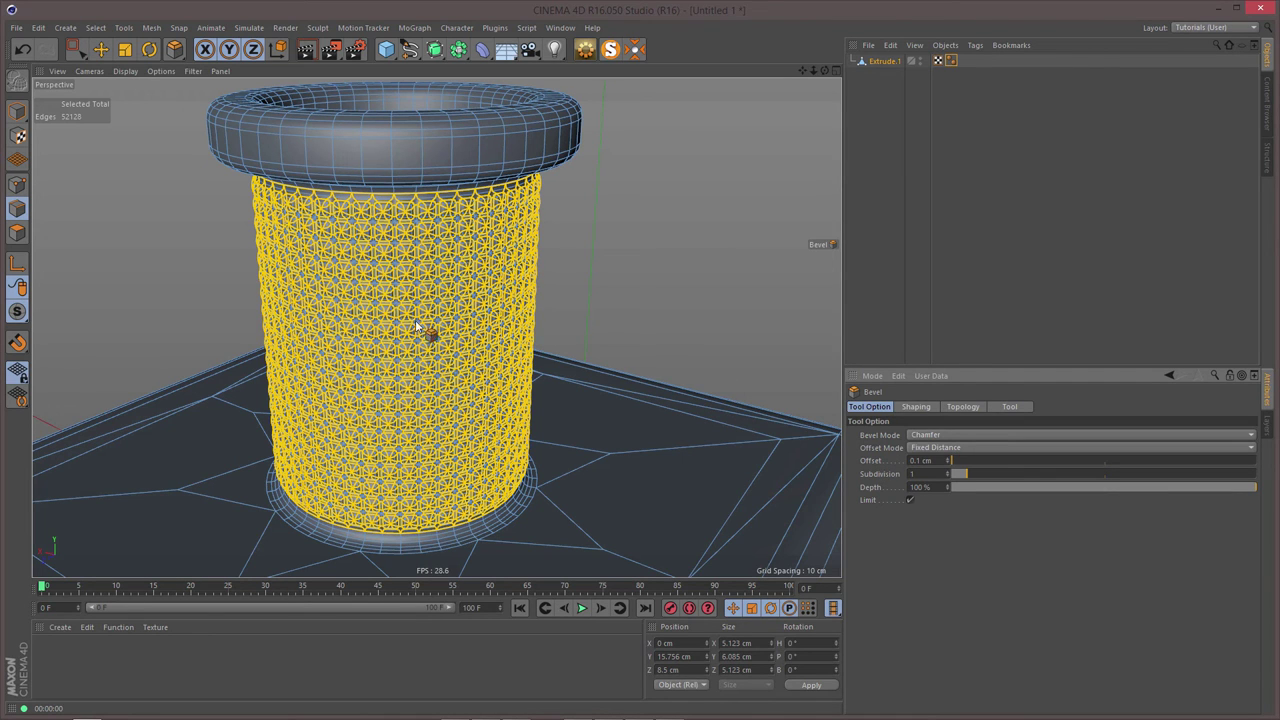
# - Switch to Model mode and examine the beveled neck pattern and the bottle body from several angles
pyautogui.click(17, 113)
pyautogui.scroll(-5, 504, 293)
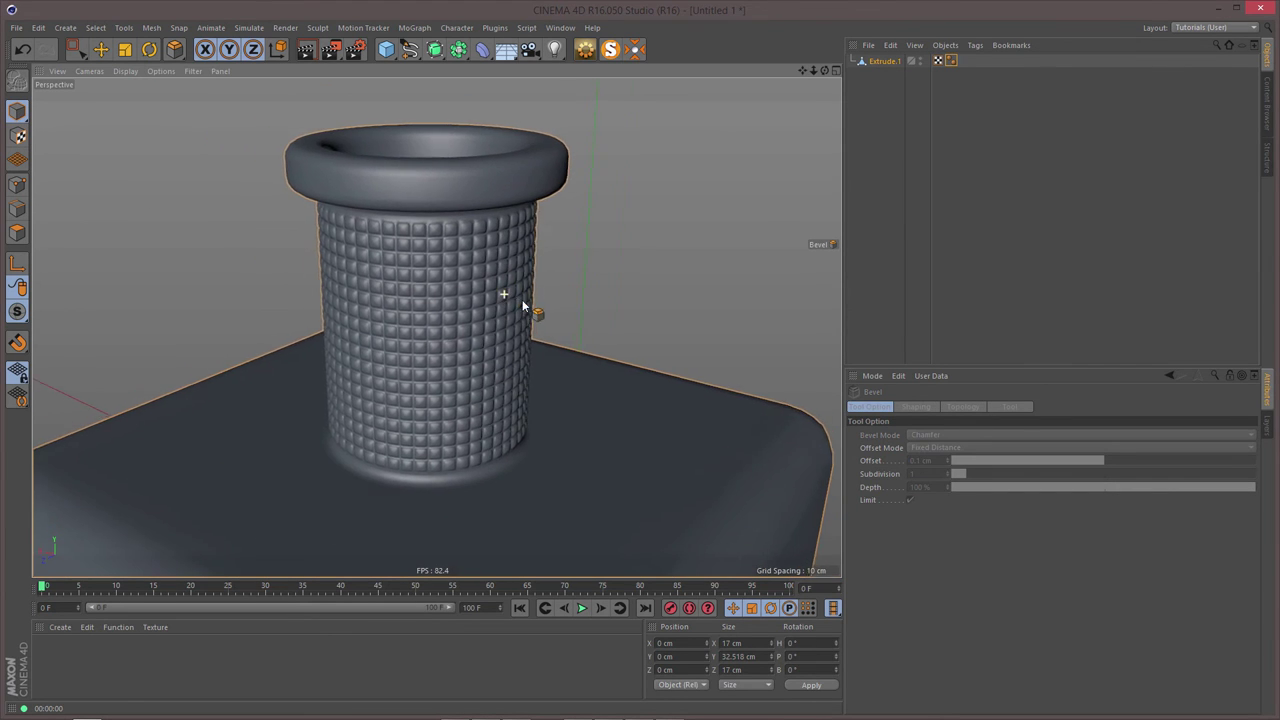
pyautogui.keyDown('alt'); pyautogui.moveTo(522, 300); pyautogui.dragTo(576, 323); pyautogui.keyUp('alt')
pyautogui.scroll(-3, 521, 330)
pyautogui.keyDown('alt'); pyautogui.moveTo(500, 332); pyautogui.dragTo(464, 262, button='middle'); pyautogui.keyUp('alt')
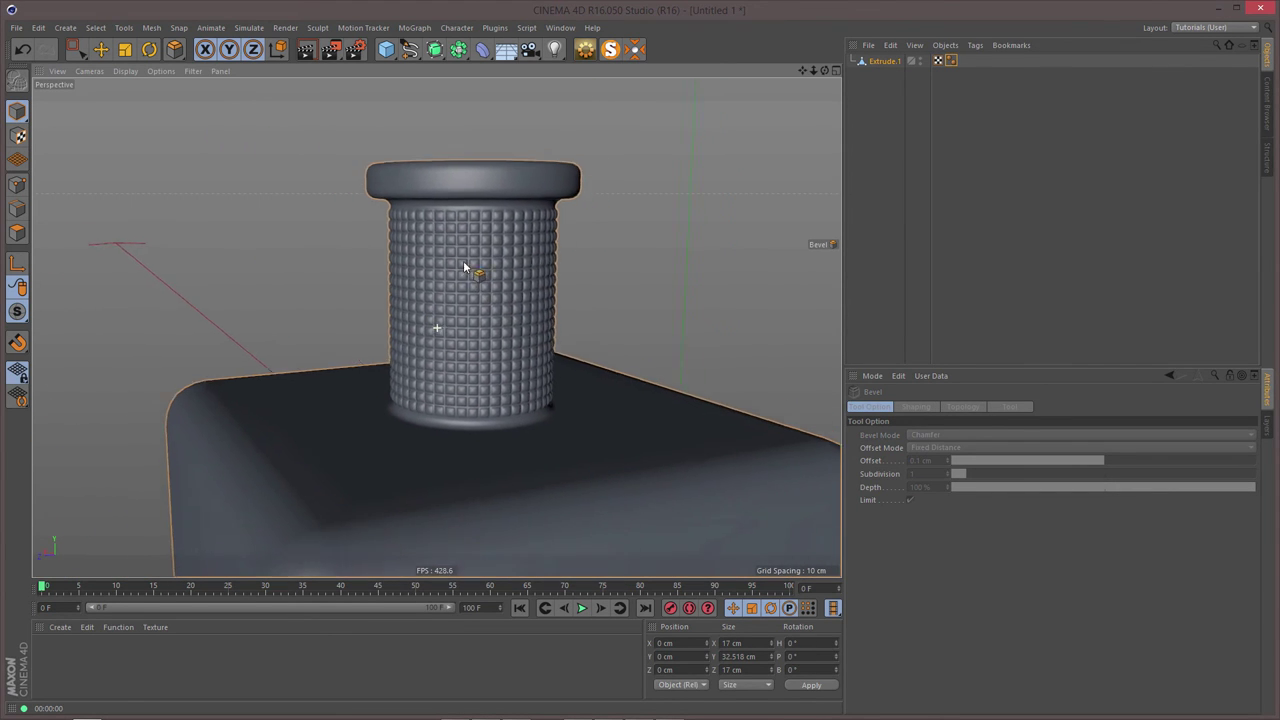
pyautogui.keyDown('alt'); pyautogui.moveTo(464, 268); pyautogui.dragTo(386, 210); pyautogui.keyUp('alt')
pyautogui.keyDown('alt'); pyautogui.moveTo(398, 258); pyautogui.dragTo(360, 314); pyautogui.keyUp('alt')
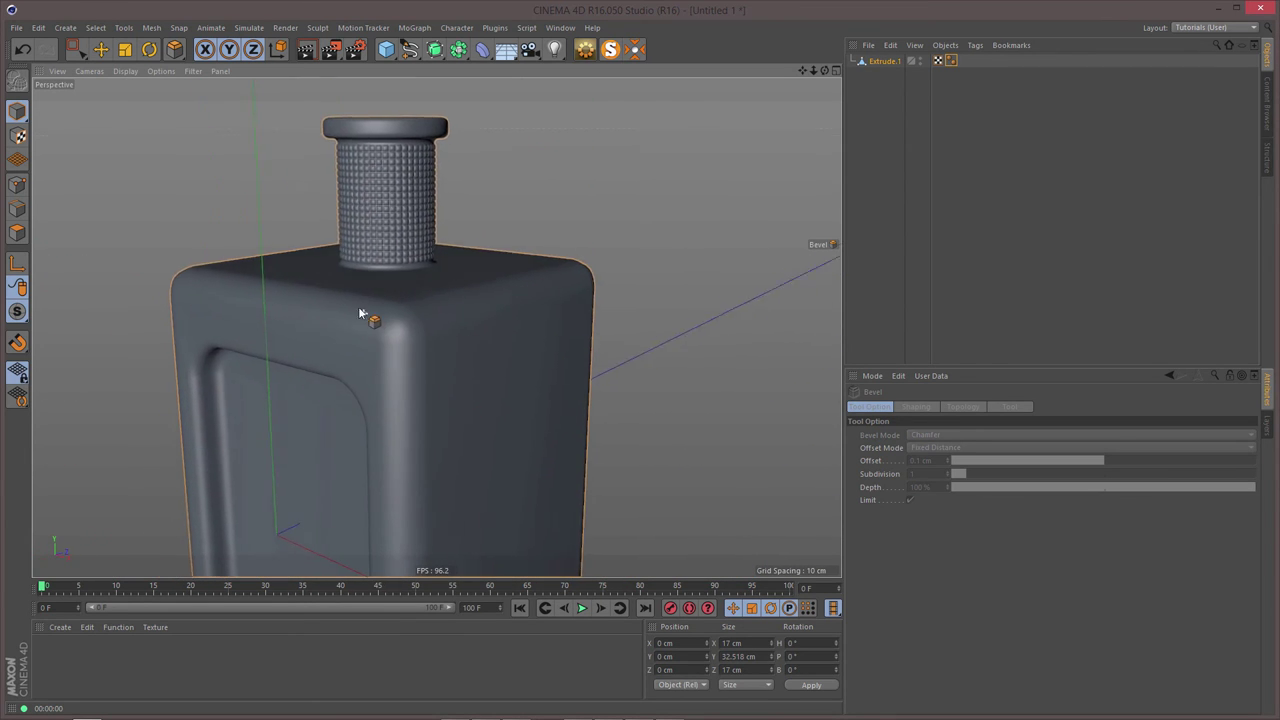
pyautogui.keyDown('alt'); pyautogui.moveTo(359, 308); pyautogui.dragTo(336, 296, button='middle'); pyautogui.keyUp('alt')
pyautogui.keyDown('alt'); pyautogui.moveTo(295, 300); pyautogui.dragTo(372, 299, button='right'); pyautogui.keyUp('alt')
pyautogui.keyDown('alt'); pyautogui.moveTo(437, 328); pyautogui.dragTo(414, 374); pyautogui.keyUp('alt')
# - In polygon mode, use Live Selection to select three alternating strips along the rounded top edge above the recessed front panel
pyautogui.click(17, 208)
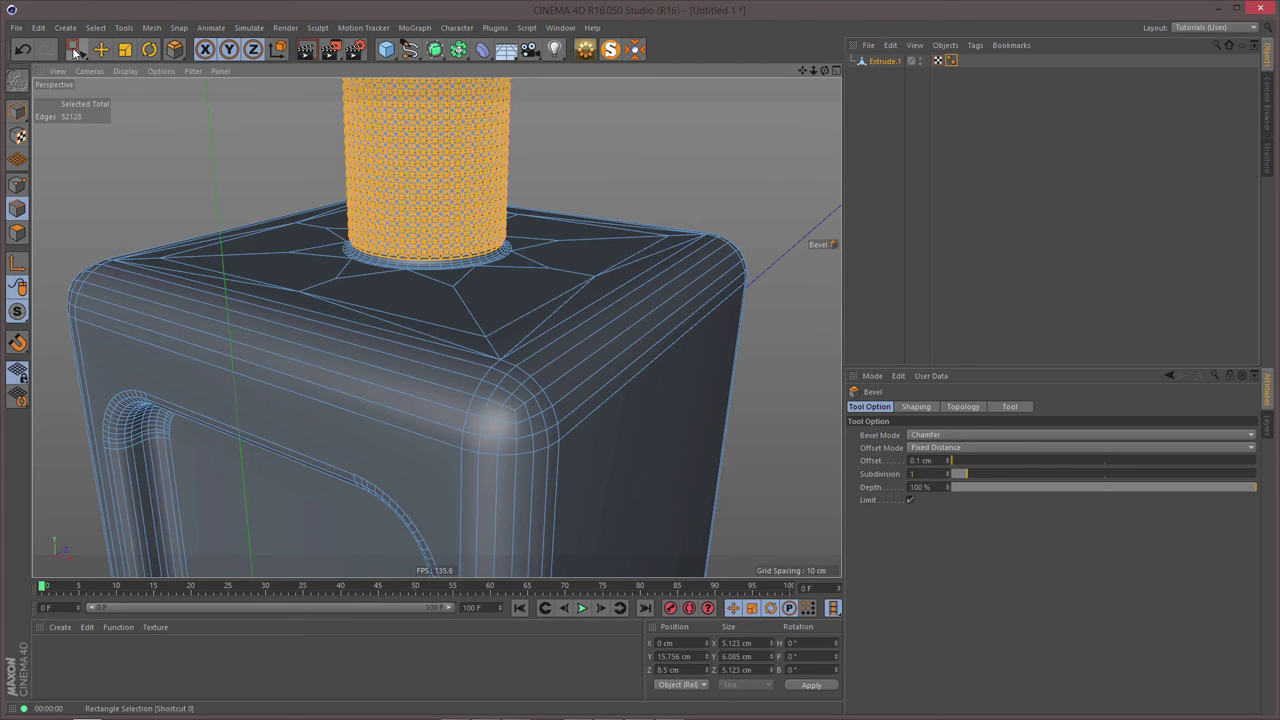
pyautogui.moveTo(80, 52); pyautogui.dragTo(93, 68)
pyautogui.click(17, 232)
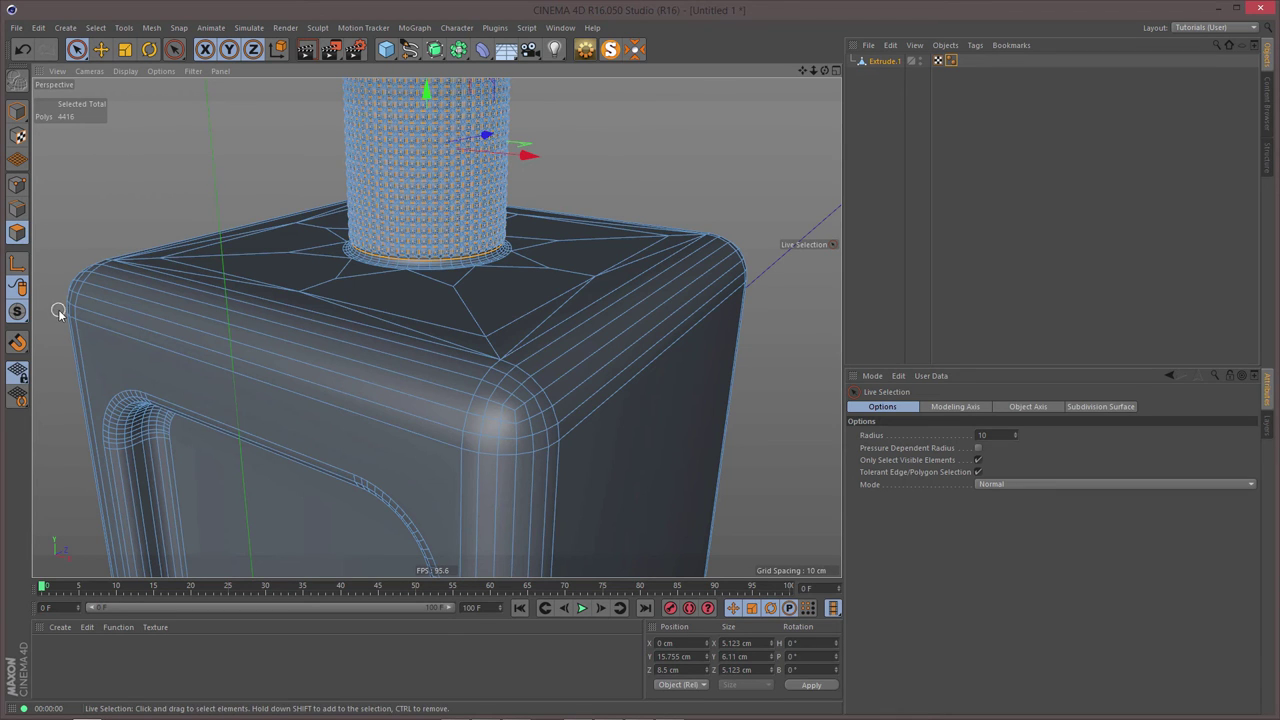
pyautogui.click(188, 405)
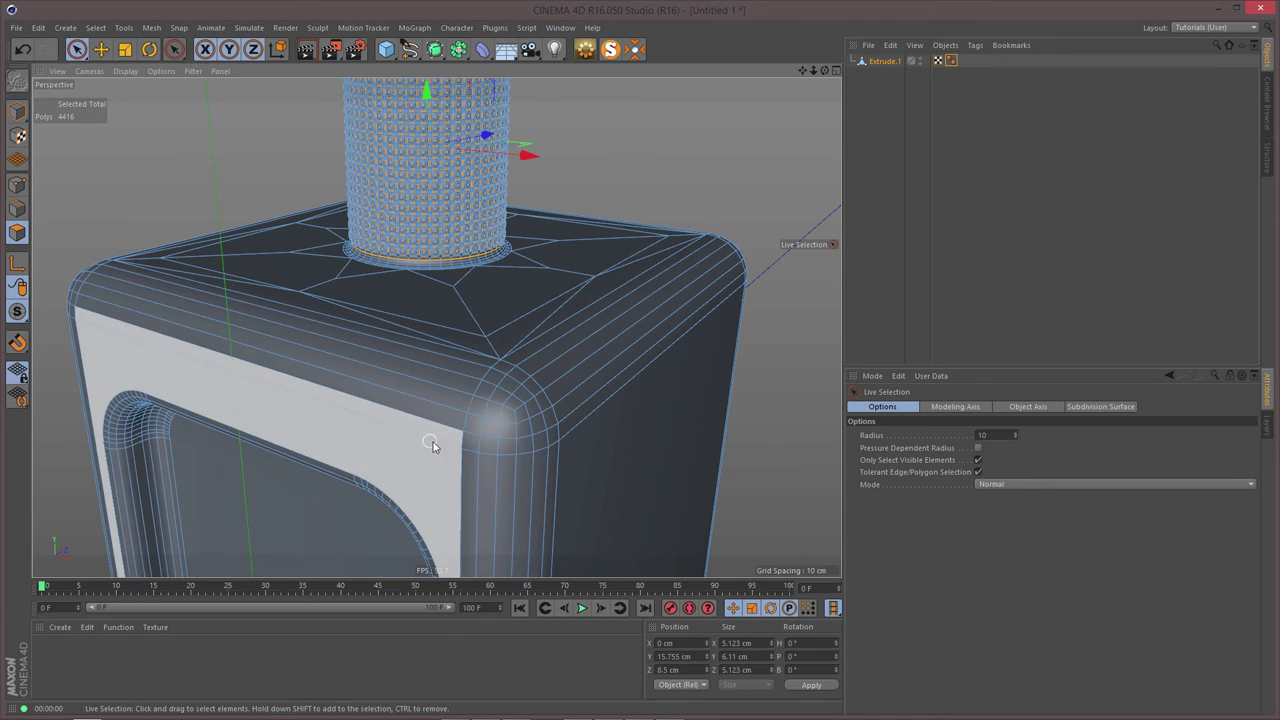
pyautogui.scroll(4, 484, 433)
pyautogui.click(478, 444)
pyautogui.keyDown('ctrl'); pyautogui.click(478, 444); pyautogui.keyUp('ctrl')
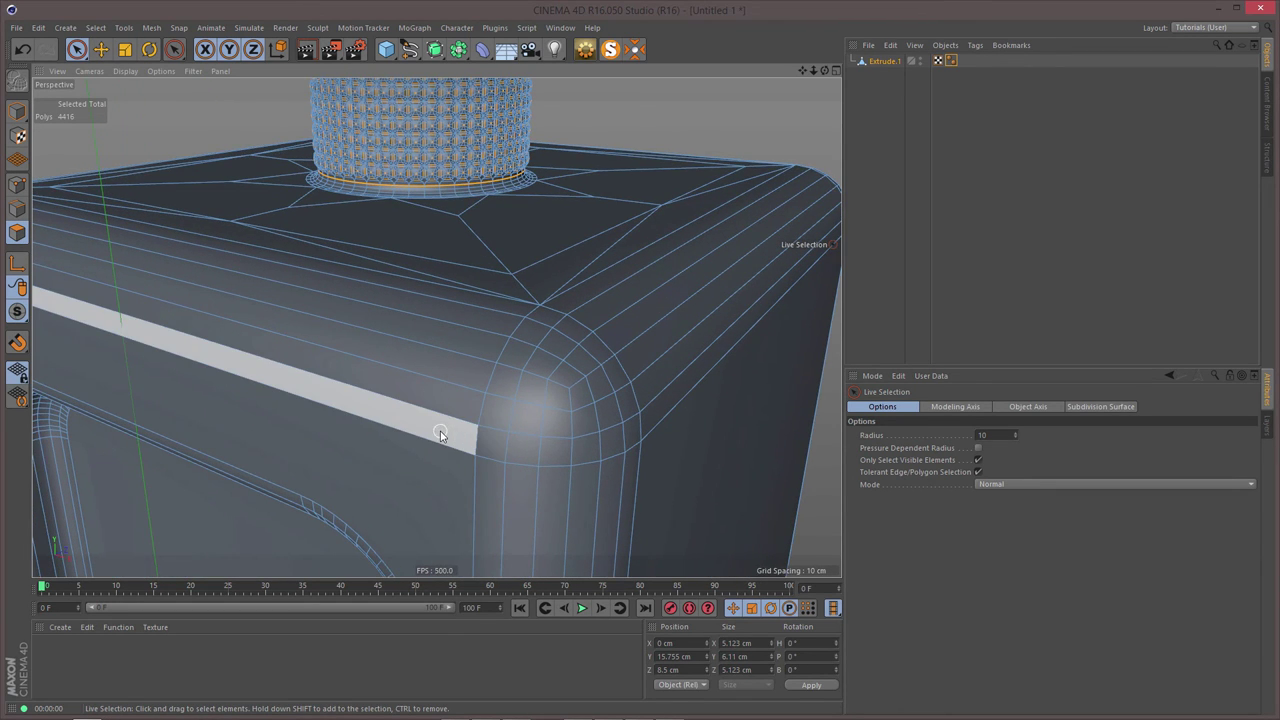
pyautogui.moveTo(440, 433); pyautogui.dragTo(480, 323)
pyautogui.keyDown('shift'); pyautogui.click(482, 316); pyautogui.keyUp('shift')
# - Add the three matching alternating strips on the rounded top edge of the adjacent plain side to the selection
pyautogui.keyDown('alt'); pyautogui.moveTo(571, 388); pyautogui.dragTo(310, 394); pyautogui.keyUp('alt')
pyautogui.keyDown('shift'); pyautogui.click(443, 428); pyautogui.keyUp('shift')
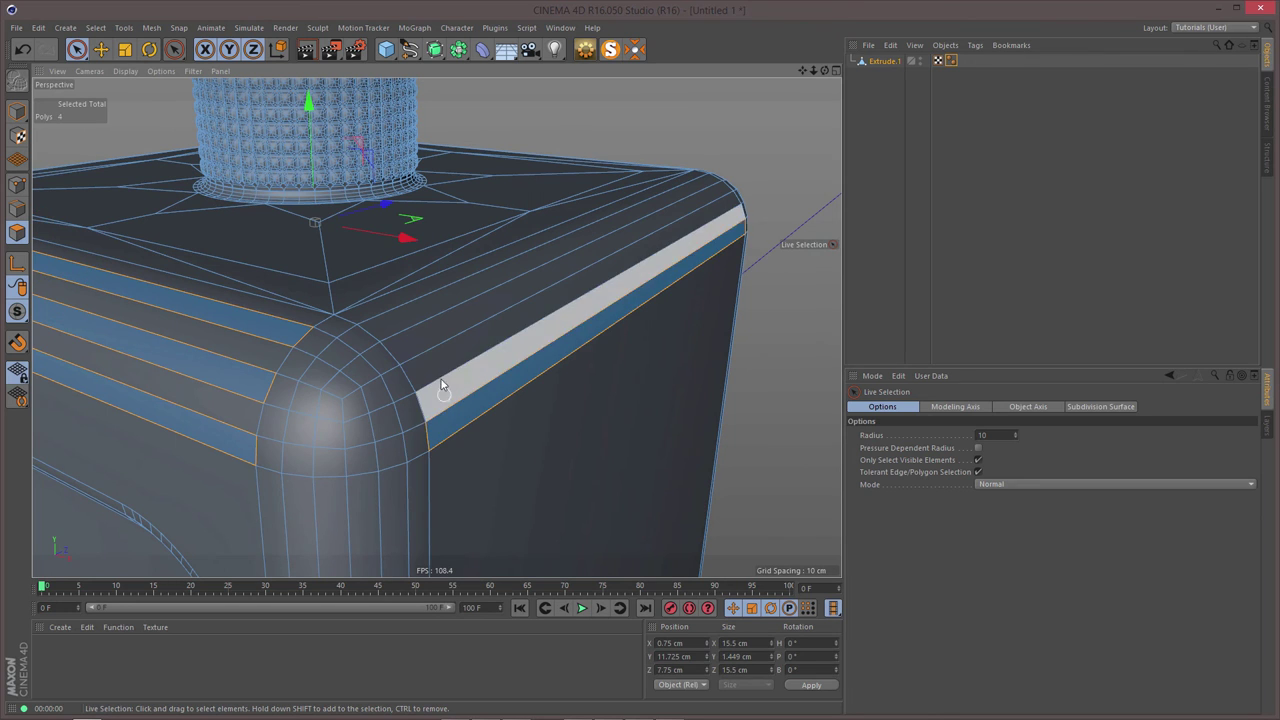
pyautogui.keyDown('shift'); pyautogui.click(436, 360); pyautogui.keyUp('shift')
pyautogui.keyDown('shift'); pyautogui.click(417, 311); pyautogui.keyUp('shift')
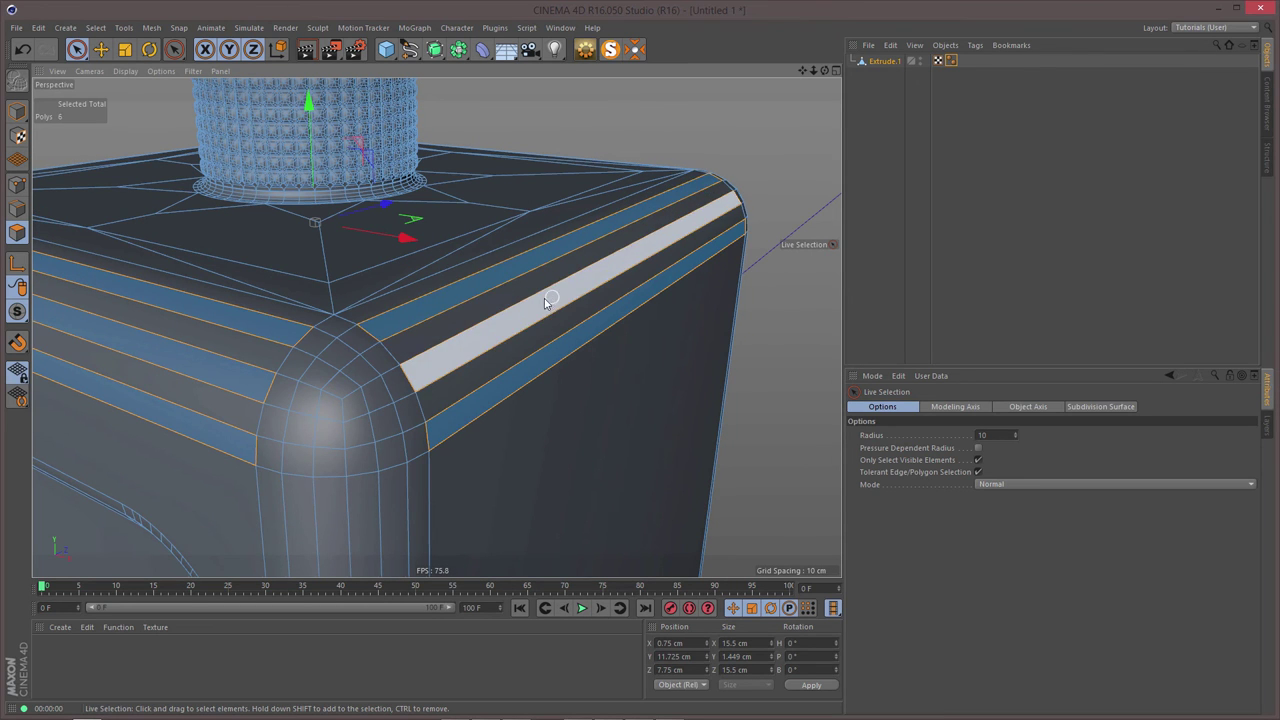
# - Add three alternating strips along the rounded top edge of the bottle's third side to the selection
pyautogui.keyDown('alt'); pyautogui.moveTo(543, 303); pyautogui.dragTo(308, 388, button='middle'); pyautogui.keyUp('alt')
pyautogui.keyDown('alt'); pyautogui.moveTo(307, 388); pyautogui.dragTo(440, 289); pyautogui.keyUp('alt')
pyautogui.keyDown('alt'); pyautogui.moveTo(440, 289); pyautogui.dragTo(540, 290, button='right'); pyautogui.keyUp('alt')
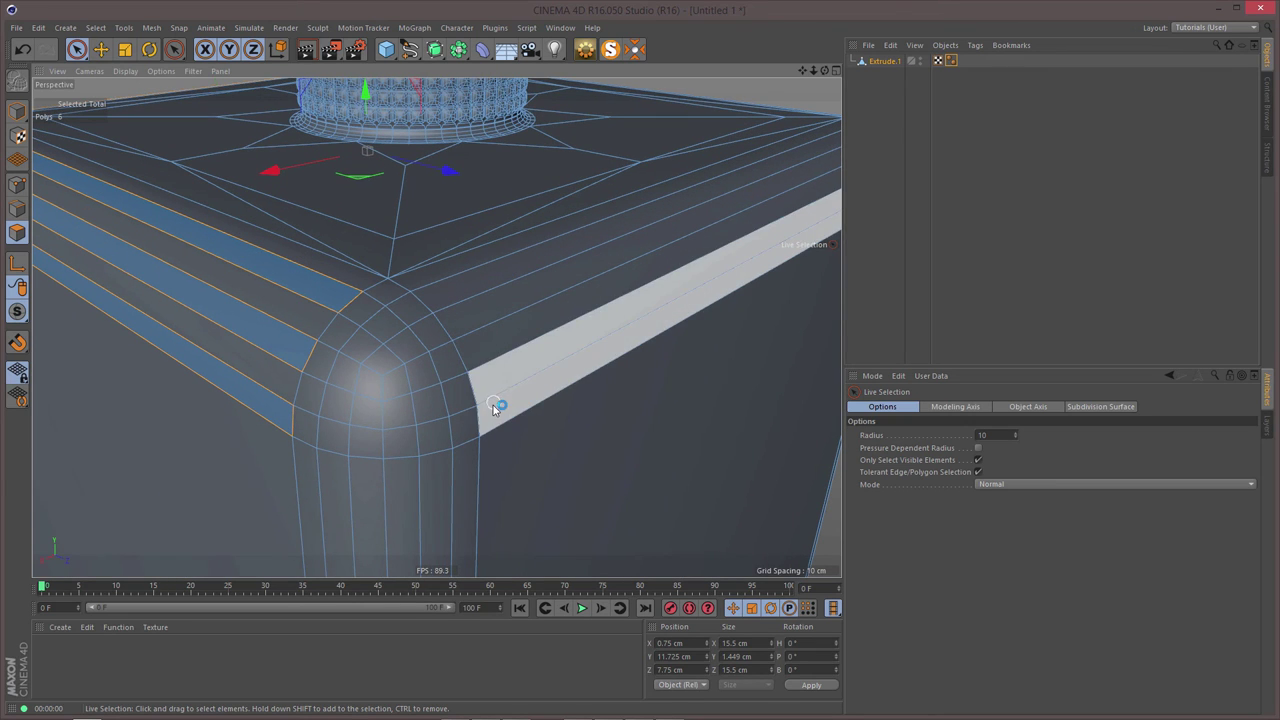
pyautogui.keyDown('shift'); pyautogui.click(495, 408); pyautogui.keyUp('shift')
pyautogui.moveTo(480, 340)
pyautogui.keyDown('shift'); pyautogui.mouseDown()
pyautogui.moveTo(466, 286)
pyautogui.moveTo(586, 300)
pyautogui.mouseUp(); pyautogui.keyUp('shift')
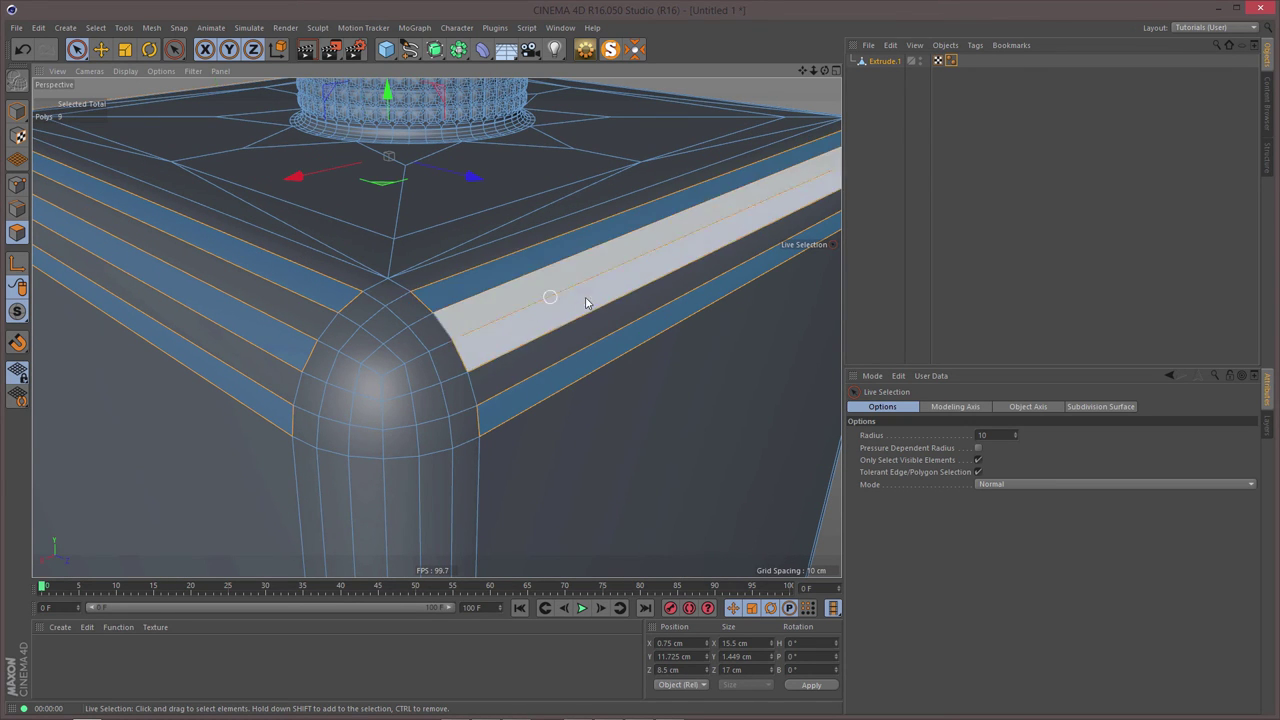
# - Add three alternating strips on the fourth side's rounded top edge, completing the selection around the bottle's shoulder
pyautogui.keyDown('alt'); pyautogui.moveTo(586, 300); pyautogui.dragTo(570, 300, button='right'); pyautogui.keyUp('alt')
pyautogui.keyDown('alt'); pyautogui.moveTo(569, 300); pyautogui.dragTo(318, 409, button='middle'); pyautogui.keyUp('alt')
pyautogui.keyDown('alt'); pyautogui.moveTo(426, 369); pyautogui.dragTo(572, 356); pyautogui.keyUp('alt')
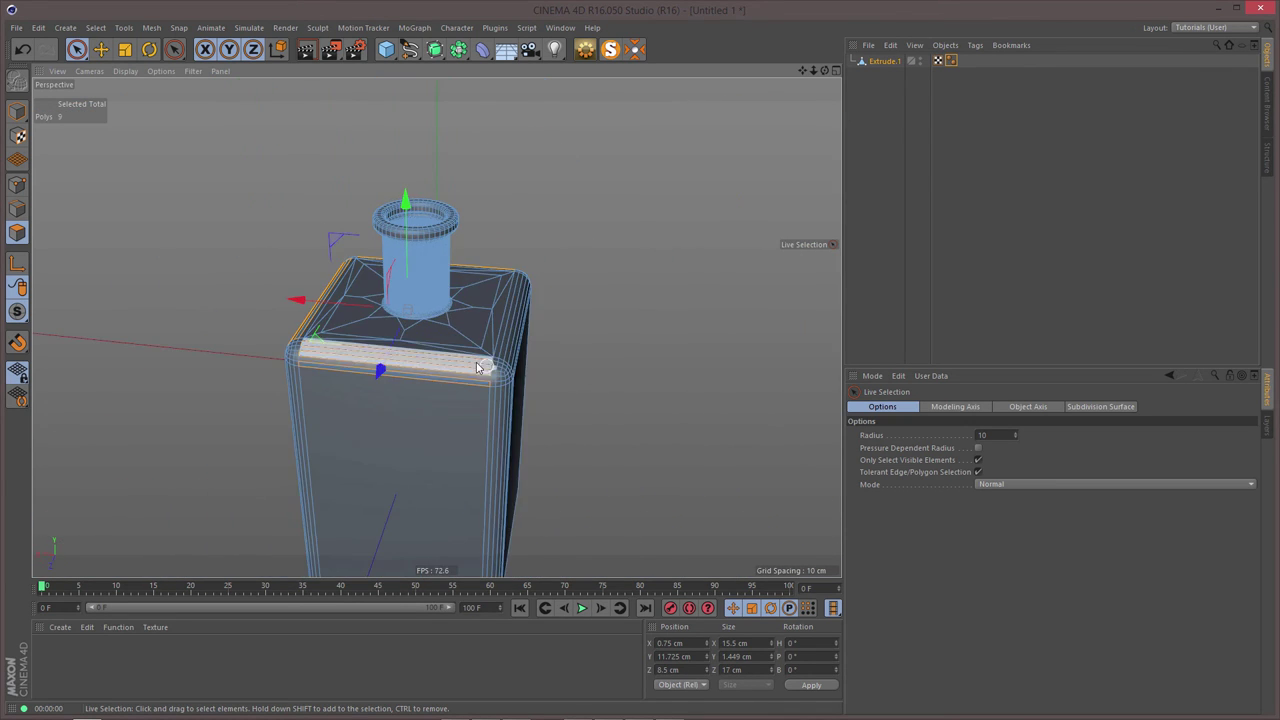
pyautogui.keyDown('alt'); pyautogui.moveTo(483, 366); pyautogui.dragTo(302, 328, button='middle'); pyautogui.keyUp('alt')
pyautogui.keyDown('alt'); pyautogui.moveTo(302, 328); pyautogui.dragTo(250, 350); pyautogui.keyUp('alt')
pyautogui.keyDown('alt'); pyautogui.moveTo(306, 354); pyautogui.dragTo(450, 323, button='right'); pyautogui.keyUp('alt')
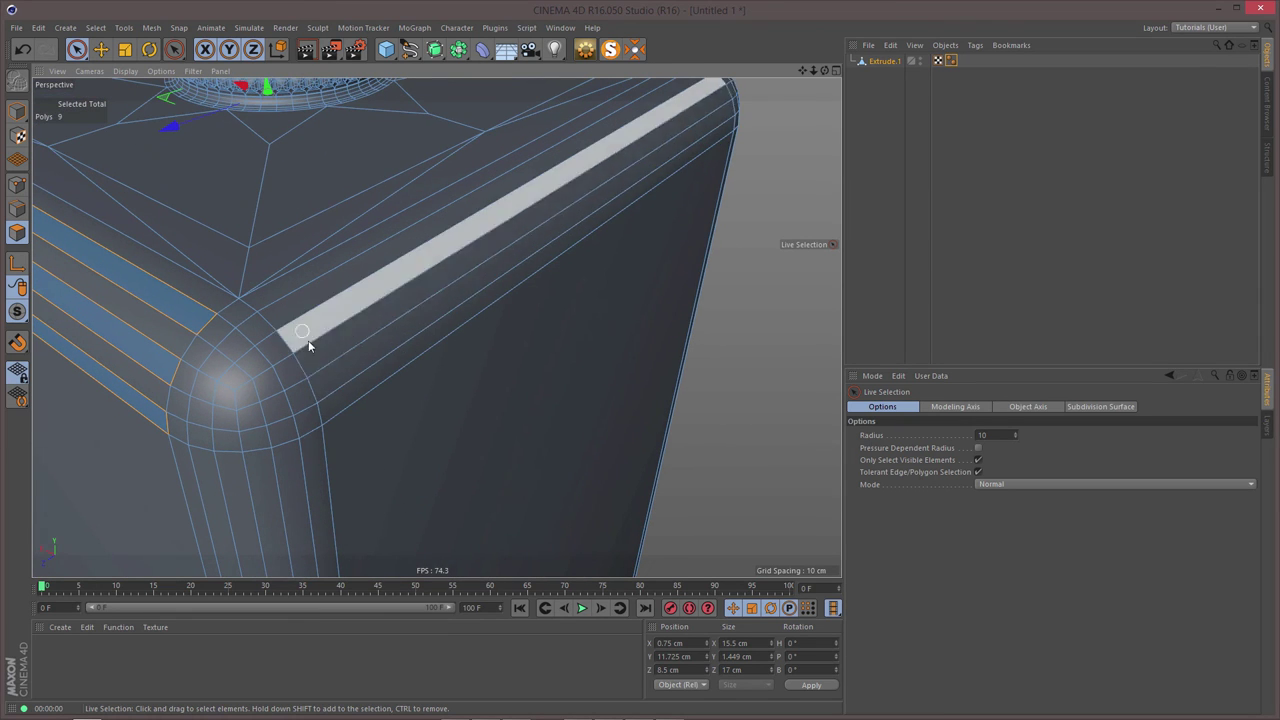
pyautogui.moveTo(330, 406)
pyautogui.keyDown('shift'); pyautogui.mouseDown()
pyautogui.moveTo(314, 343)
pyautogui.moveTo(329, 306)
pyautogui.moveTo(316, 296)
pyautogui.moveTo(500, 277)
pyautogui.mouseUp(); pyautogui.keyUp('shift')
pyautogui.keyDown('alt'); pyautogui.moveTo(500, 277); pyautogui.dragTo(443, 286, button='right'); pyautogui.keyUp('alt')
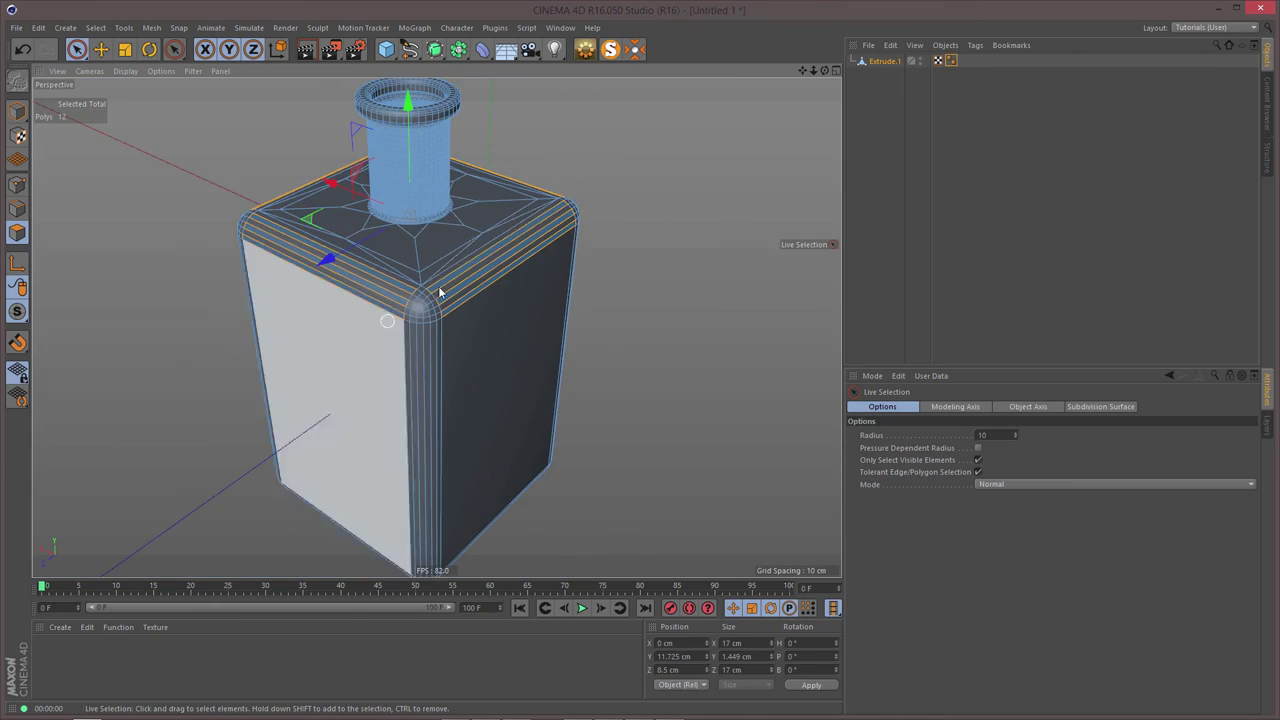
pyautogui.moveTo(443, 286)
pyautogui.keyDown('alt'); pyautogui.mouseDown()
pyautogui.moveTo(357, 391)
pyautogui.moveTo(548, 330)
pyautogui.moveTo(634, 360)
pyautogui.mouseUp(); pyautogui.keyUp('alt')
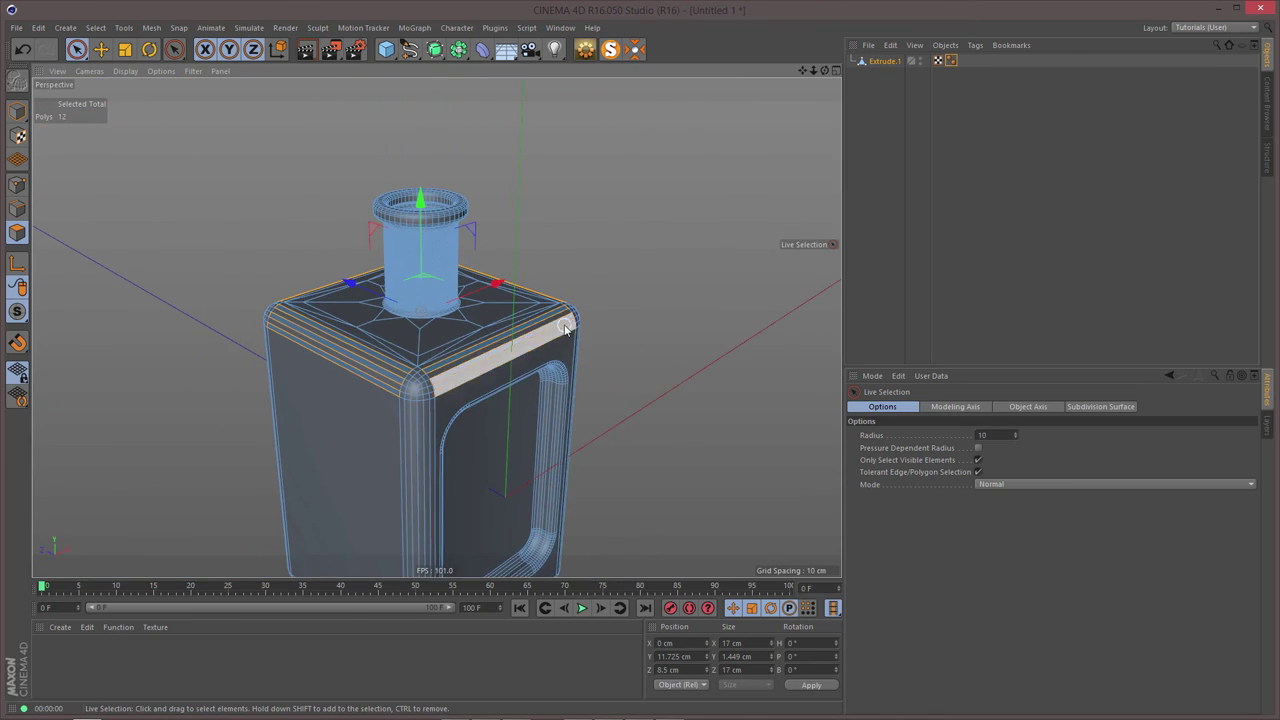
# - Inset the selected strips around the bottle's shoulder with Extrude Inner at an offset of 0.1 cm
pyautogui.keyDown('alt'); pyautogui.moveTo(634, 360); pyautogui.dragTo(698, 316, button='right'); pyautogui.keyUp('alt')
pyautogui.keyDown('alt'); pyautogui.moveTo(423, 343); pyautogui.dragTo(336, 364, button='right'); pyautogui.keyUp('alt')
pyautogui.keyDown('alt'); pyautogui.moveTo(437, 326); pyautogui.dragTo(556, 263, button='middle'); pyautogui.keyUp('alt')
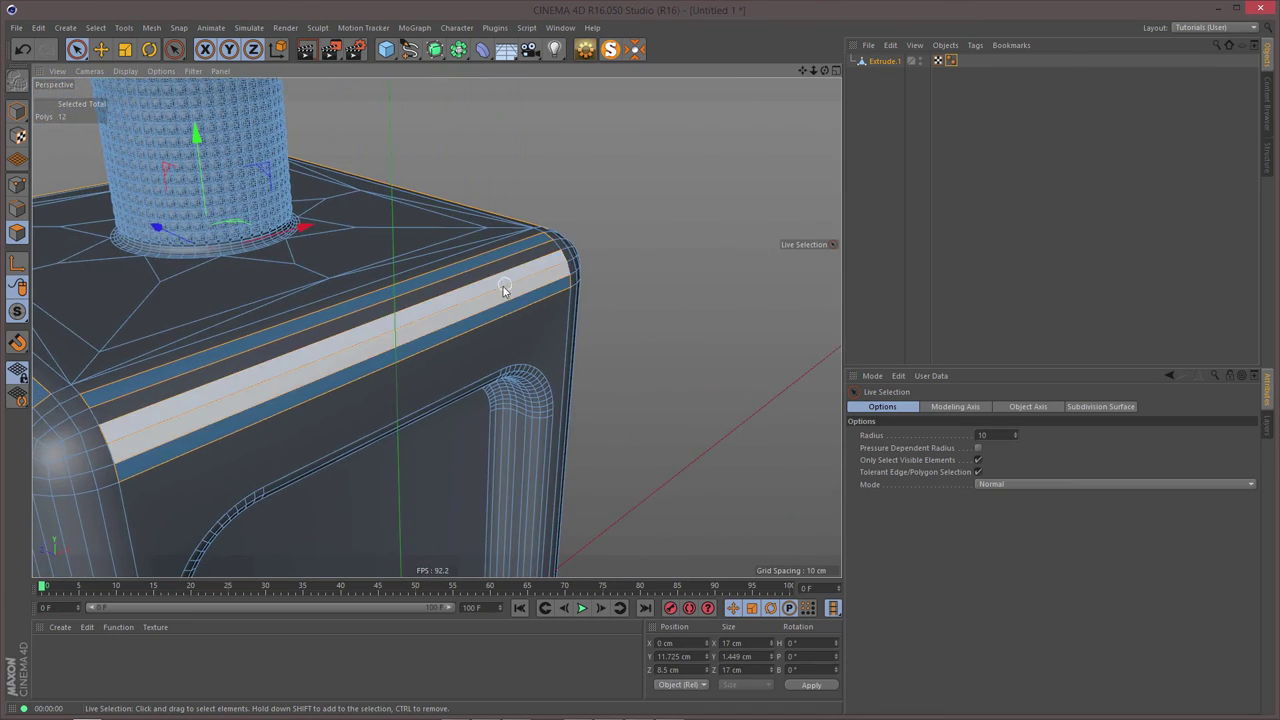
pyautogui.press('i')
pyautogui.rightClick(704, 296)
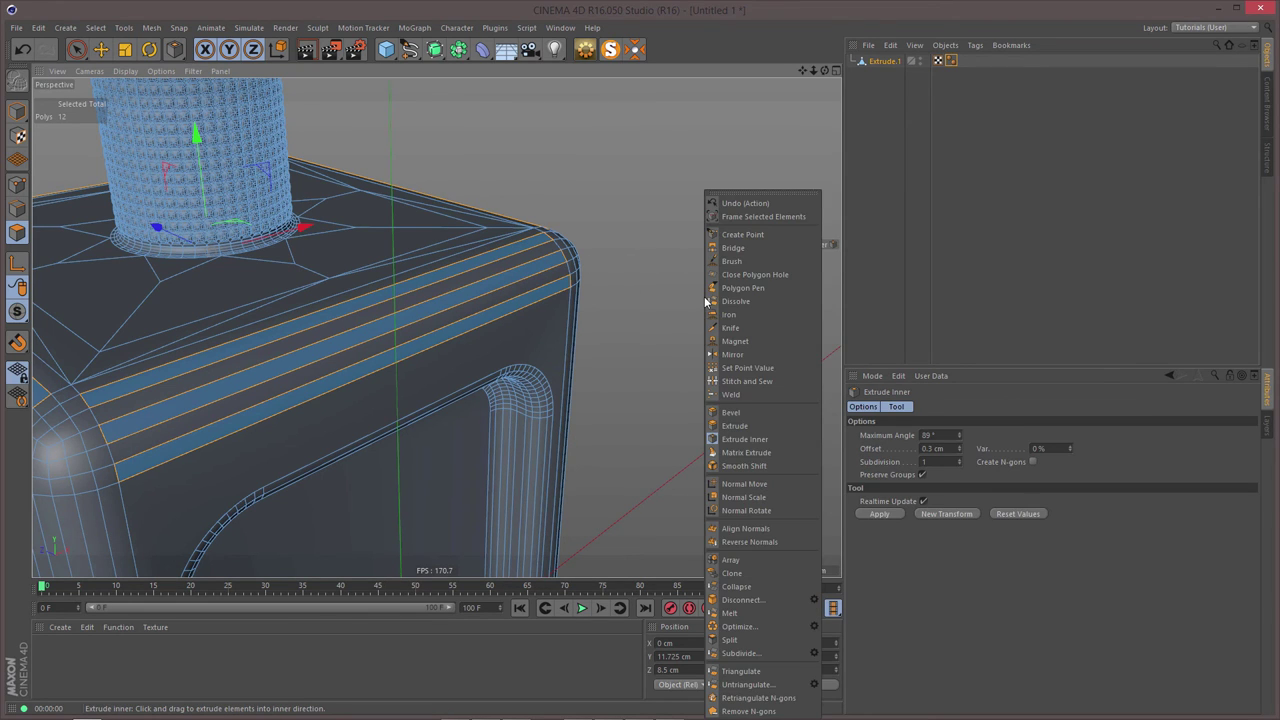
pyautogui.click(802, 43)
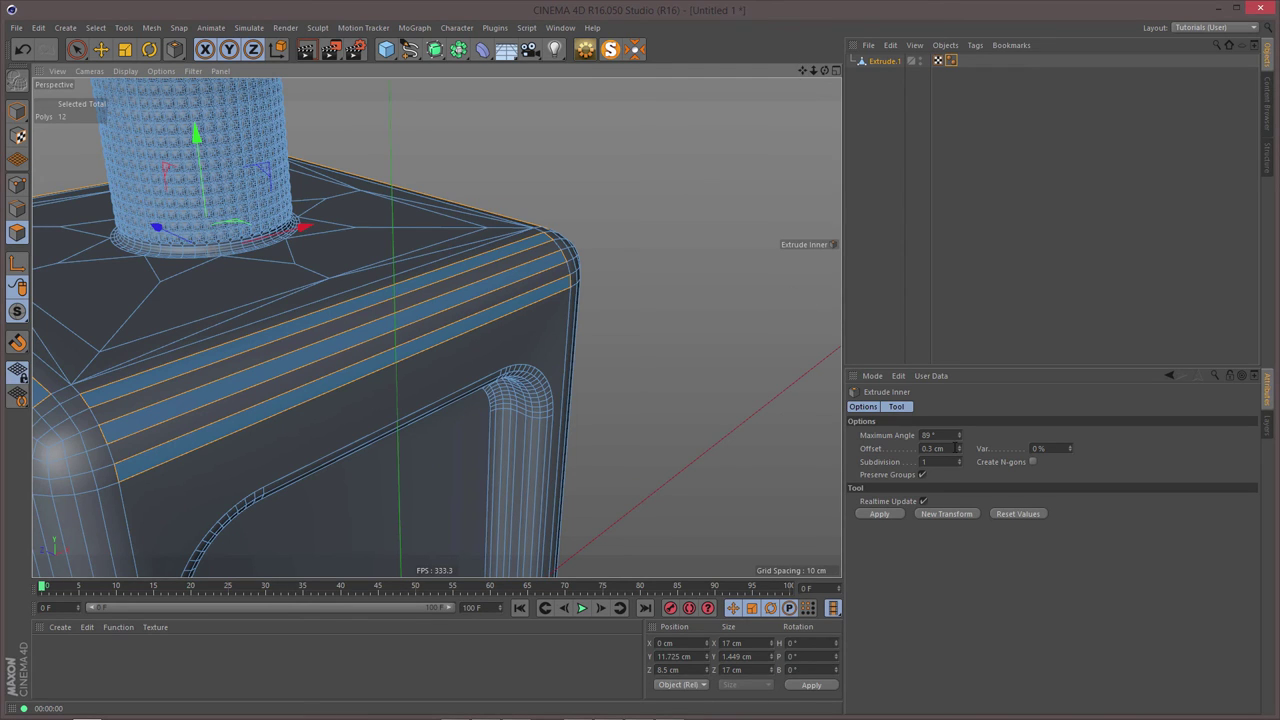
pyautogui.click(932, 448)
pyautogui.write('0.1')
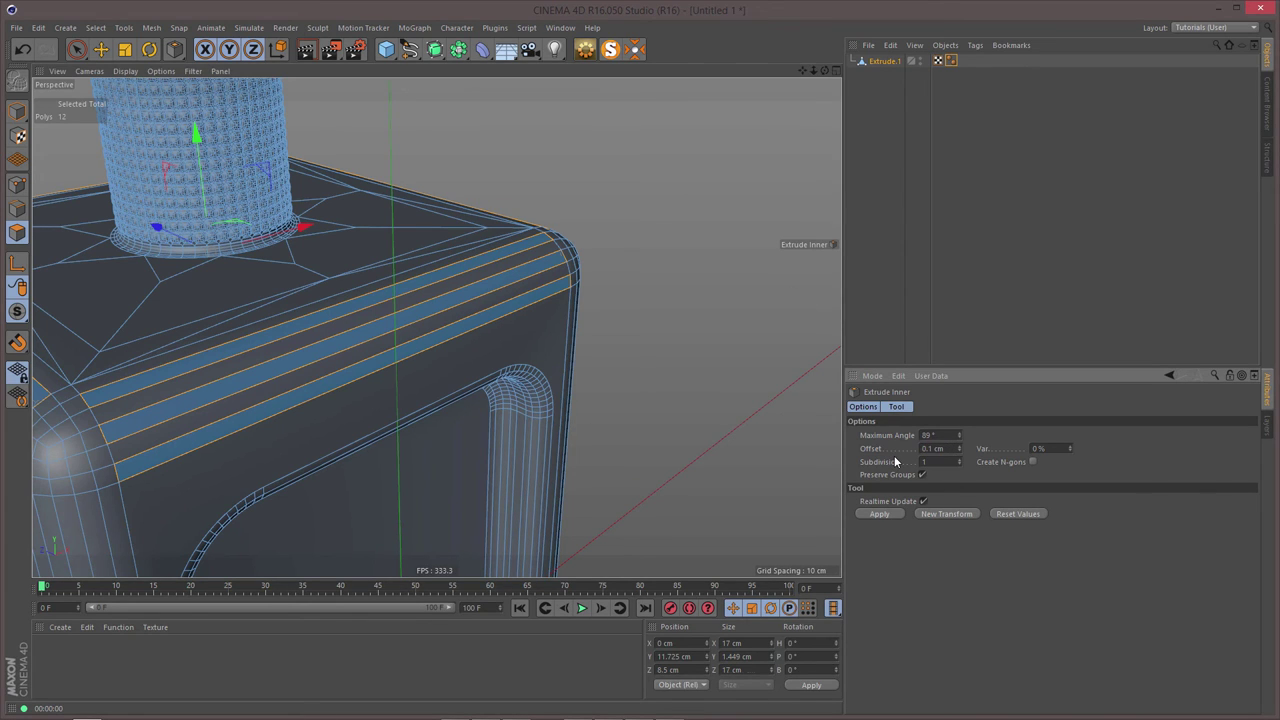
pyautogui.press('Return')
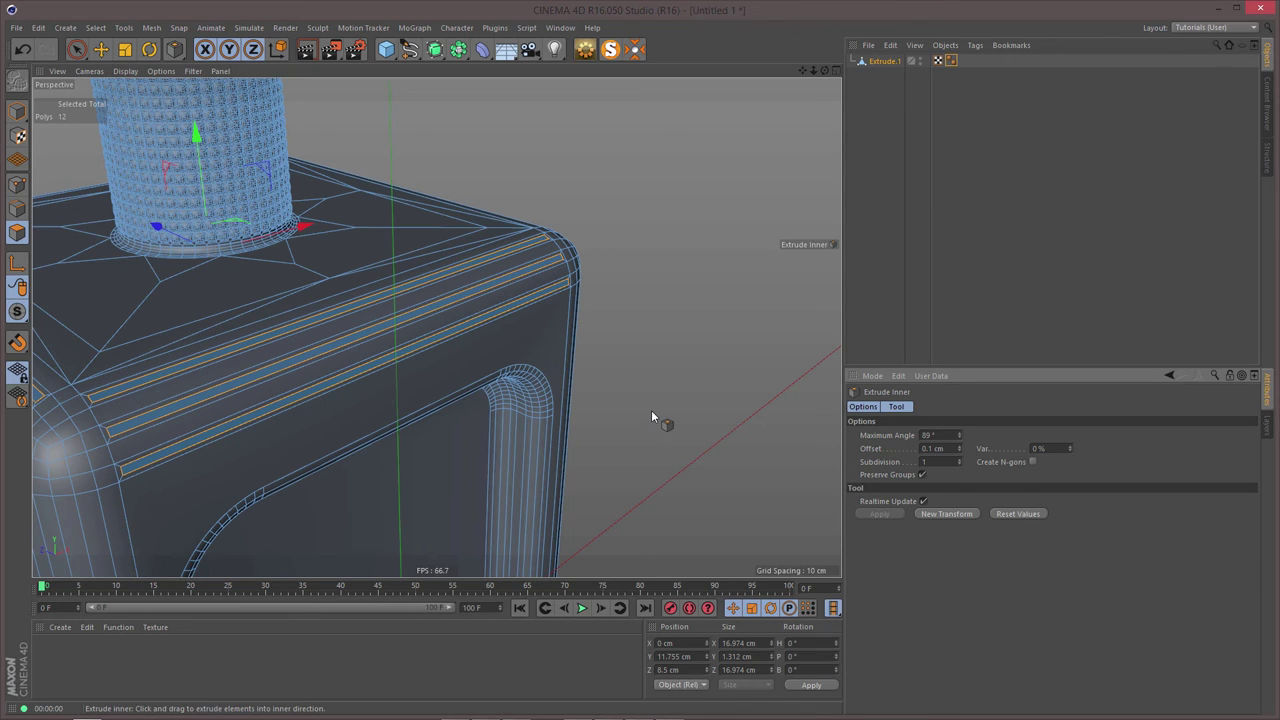
# - Extrude the inset shoulder strips inward by 0.1 cm to form recessed grooves
pyautogui.press('d')
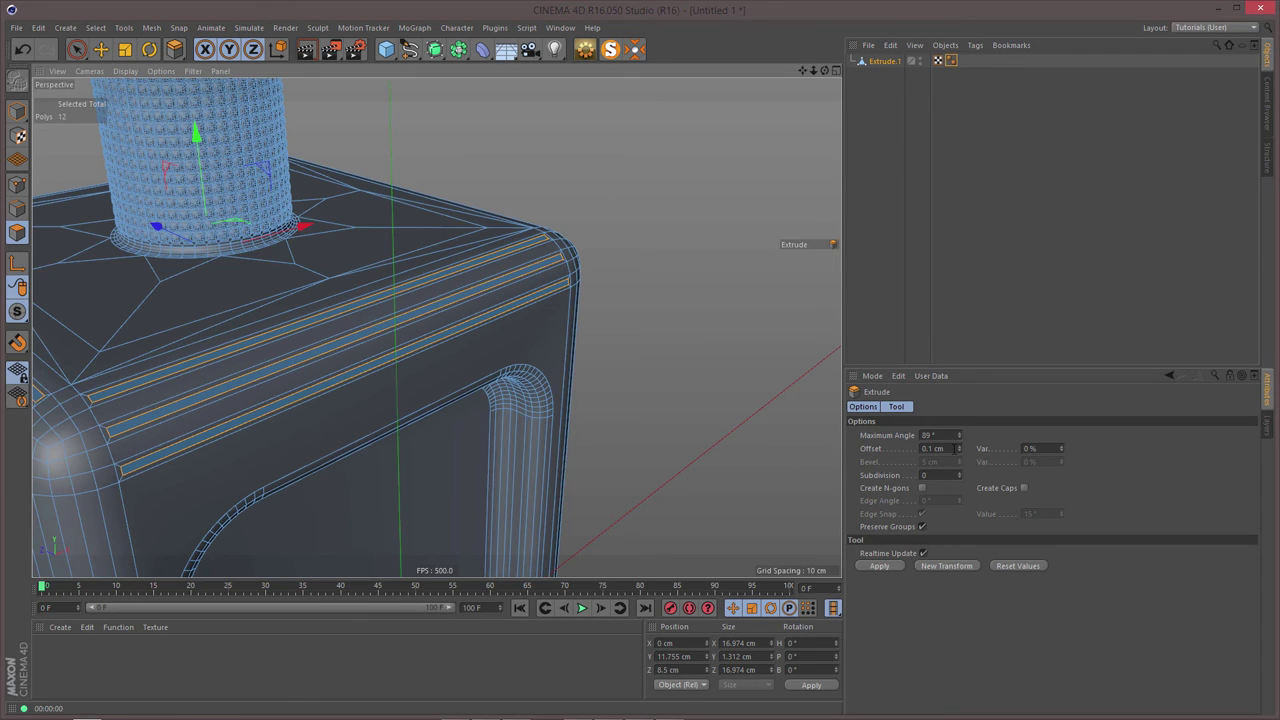
pyautogui.click(940, 448)
pyautogui.press('Return')
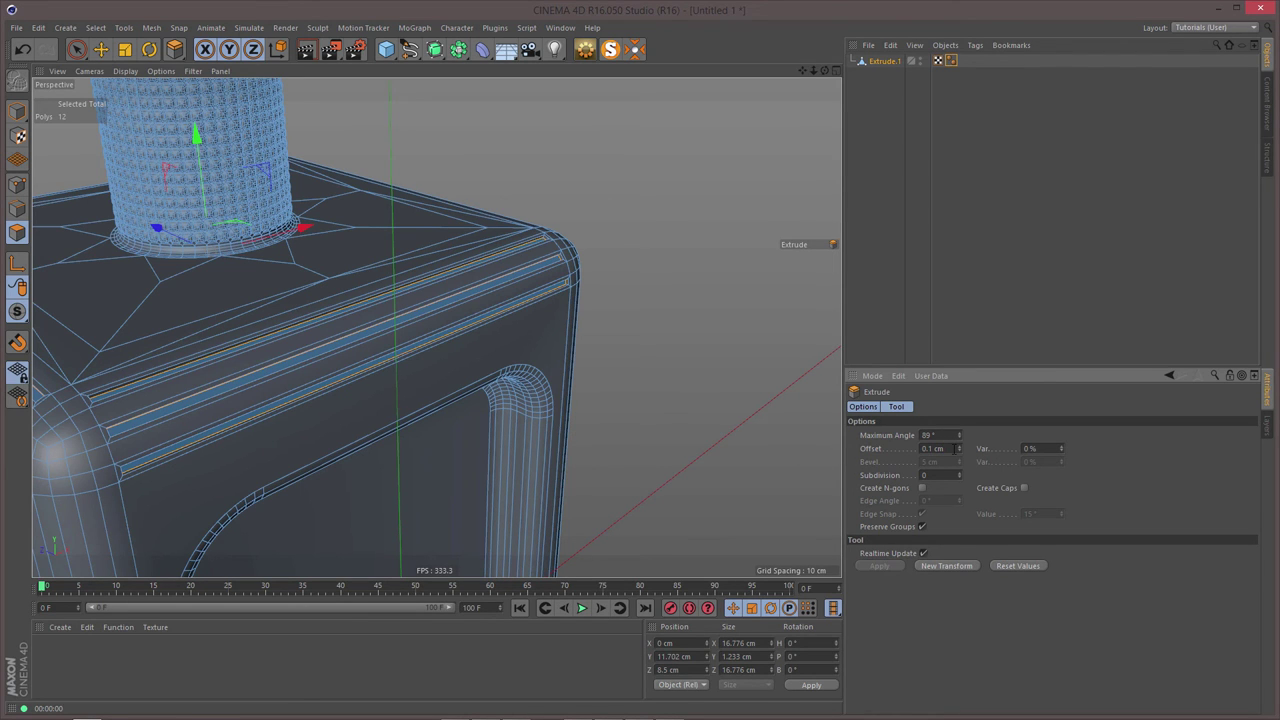
# - In edge mode, use Loop Selection to add the outer rims of the three grooves on one shoulder side to the selection
pyautogui.keyDown('alt'); pyautogui.moveTo(66, 398); pyautogui.dragTo(240, 430); pyautogui.keyUp('alt')
pyautogui.keyDown('alt'); pyautogui.moveTo(59, 431); pyautogui.dragTo(159, 414, button='right'); pyautogui.keyUp('alt')
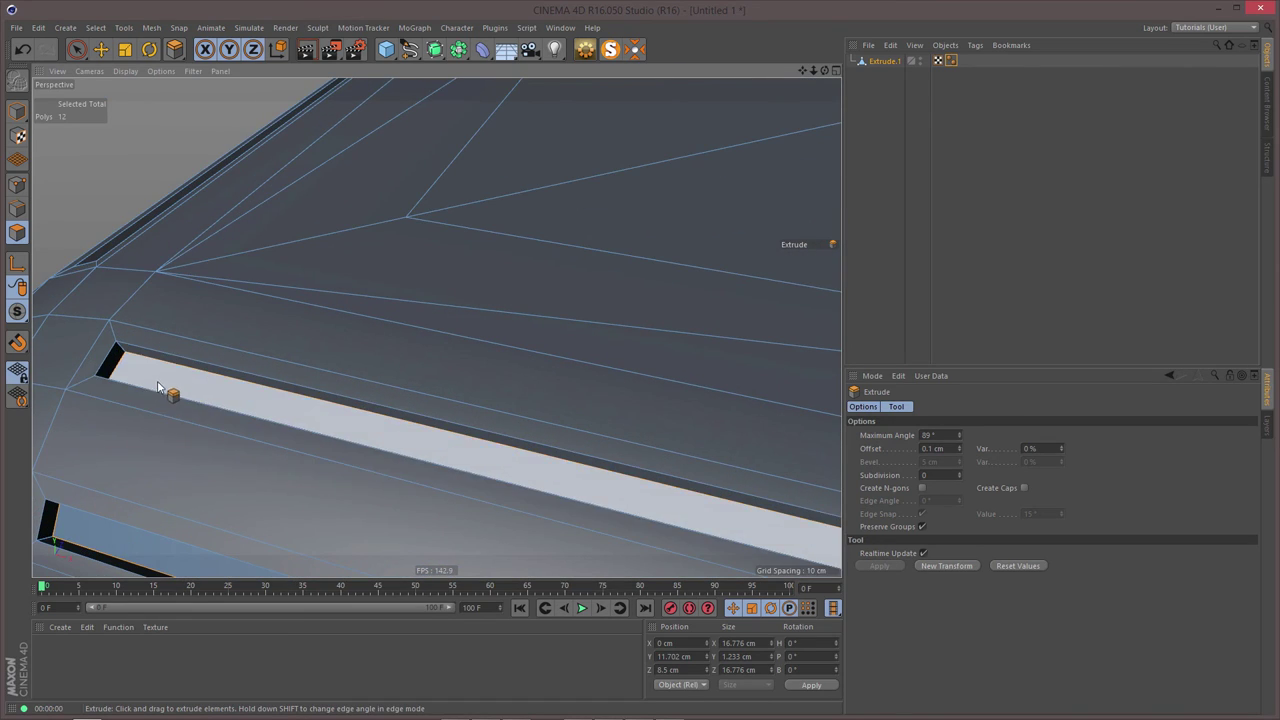
pyautogui.keyDown('alt'); pyautogui.moveTo(166, 397); pyautogui.dragTo(211, 275); pyautogui.keyUp('alt')
pyautogui.keyDown('alt'); pyautogui.moveTo(211, 274); pyautogui.dragTo(183, 270, button='right'); pyautogui.keyUp('alt')
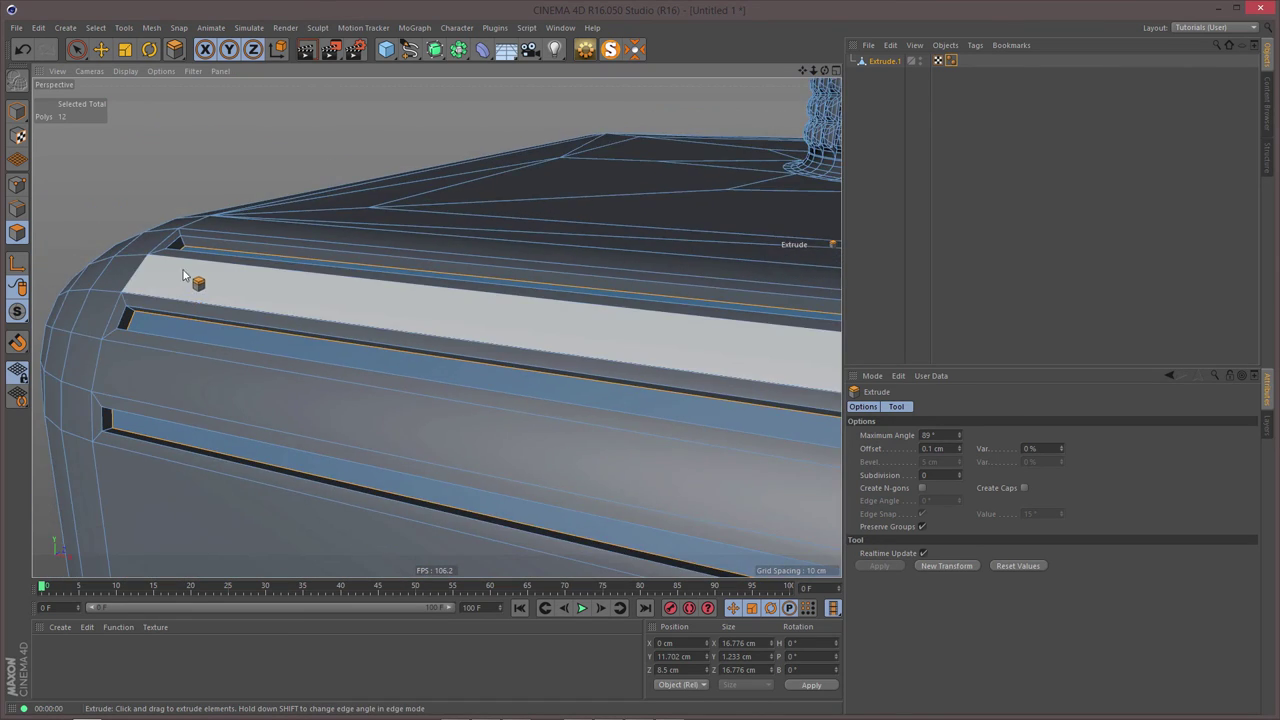
pyautogui.keyDown('alt'); pyautogui.moveTo(183, 270); pyautogui.dragTo(200, 257); pyautogui.keyUp('alt')
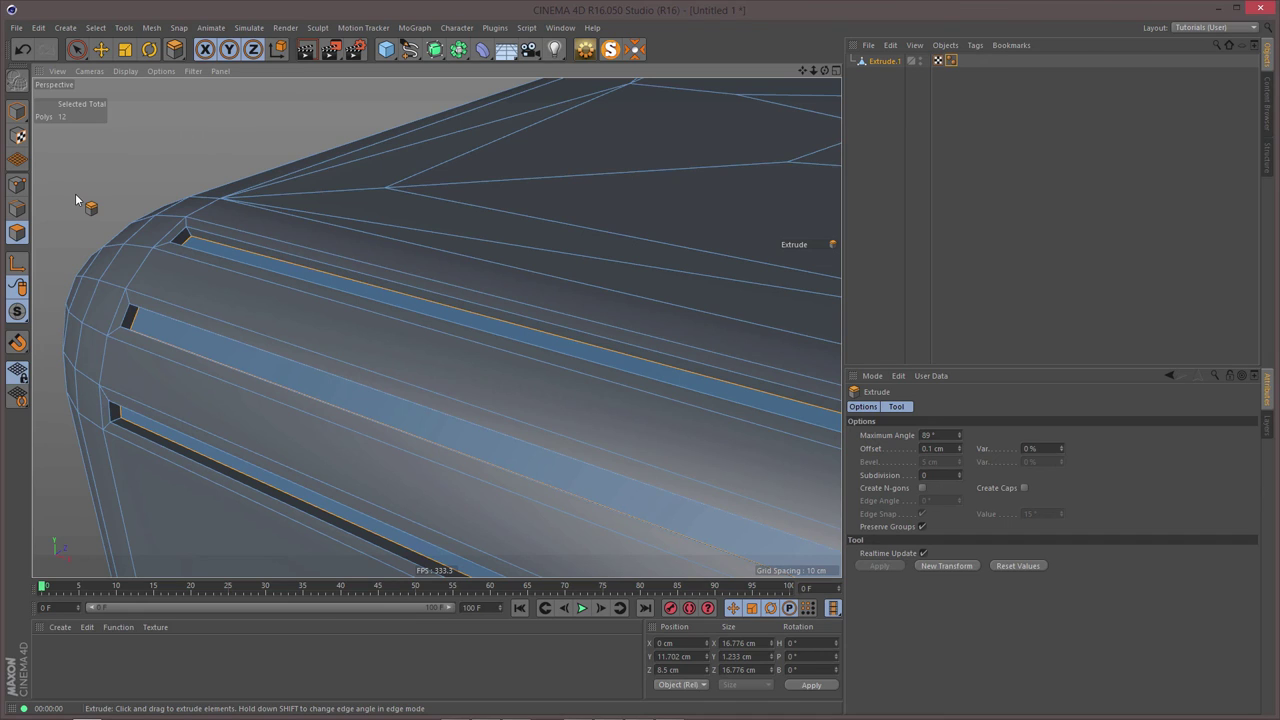
pyautogui.click(16, 208)
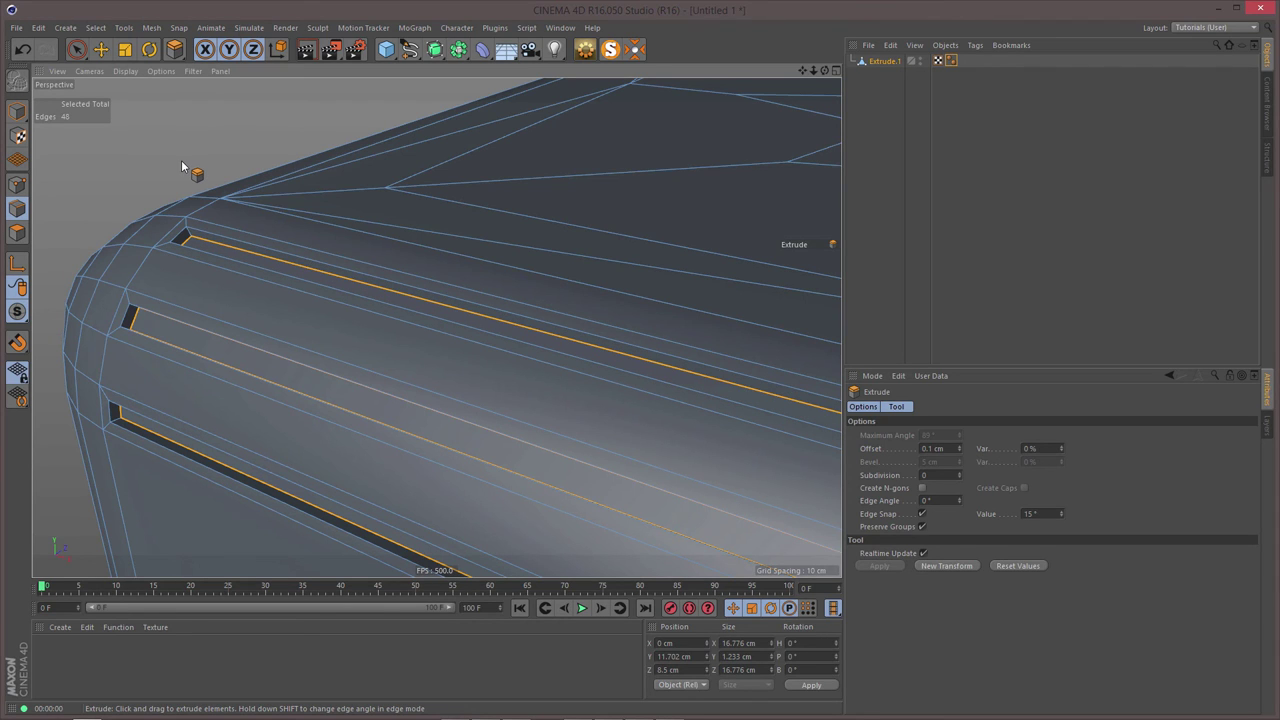
pyautogui.press('u')
pyautogui.press('l')
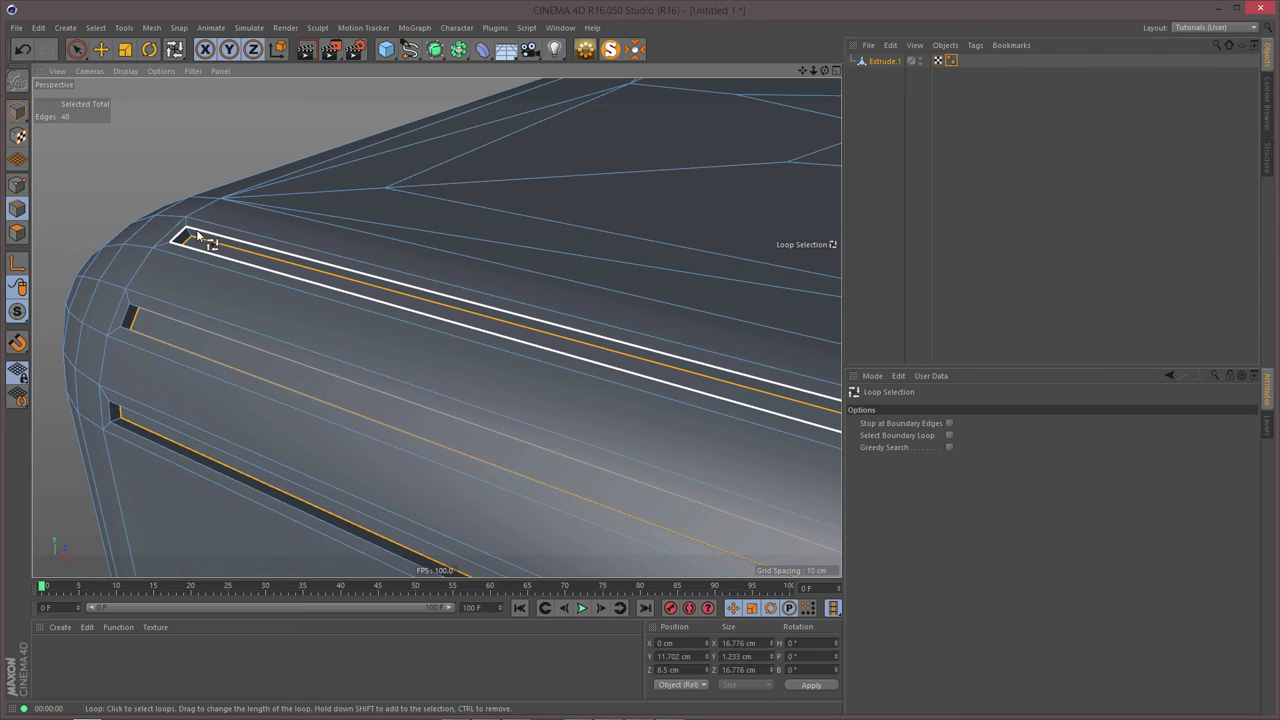
pyautogui.keyDown('shift'); pyautogui.click(198, 238); pyautogui.keyUp('shift')
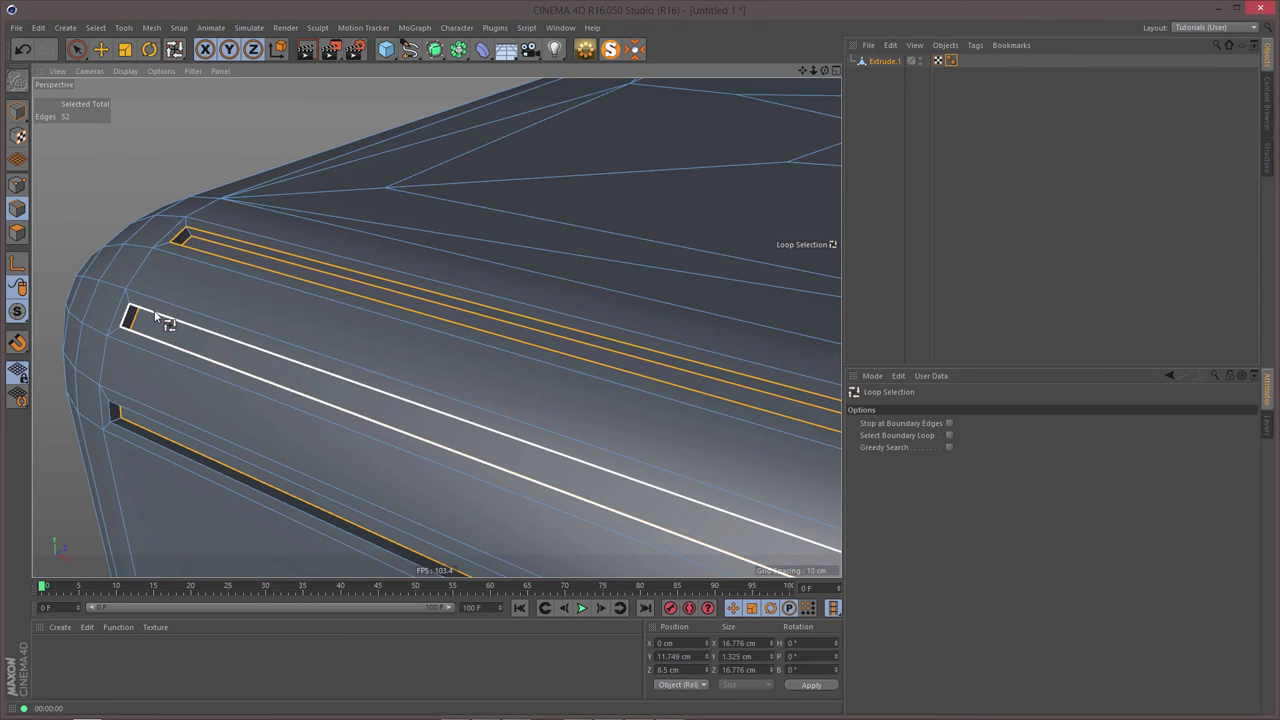
pyautogui.keyDown('shift'); pyautogui.click(134, 410); pyautogui.keyUp('shift')
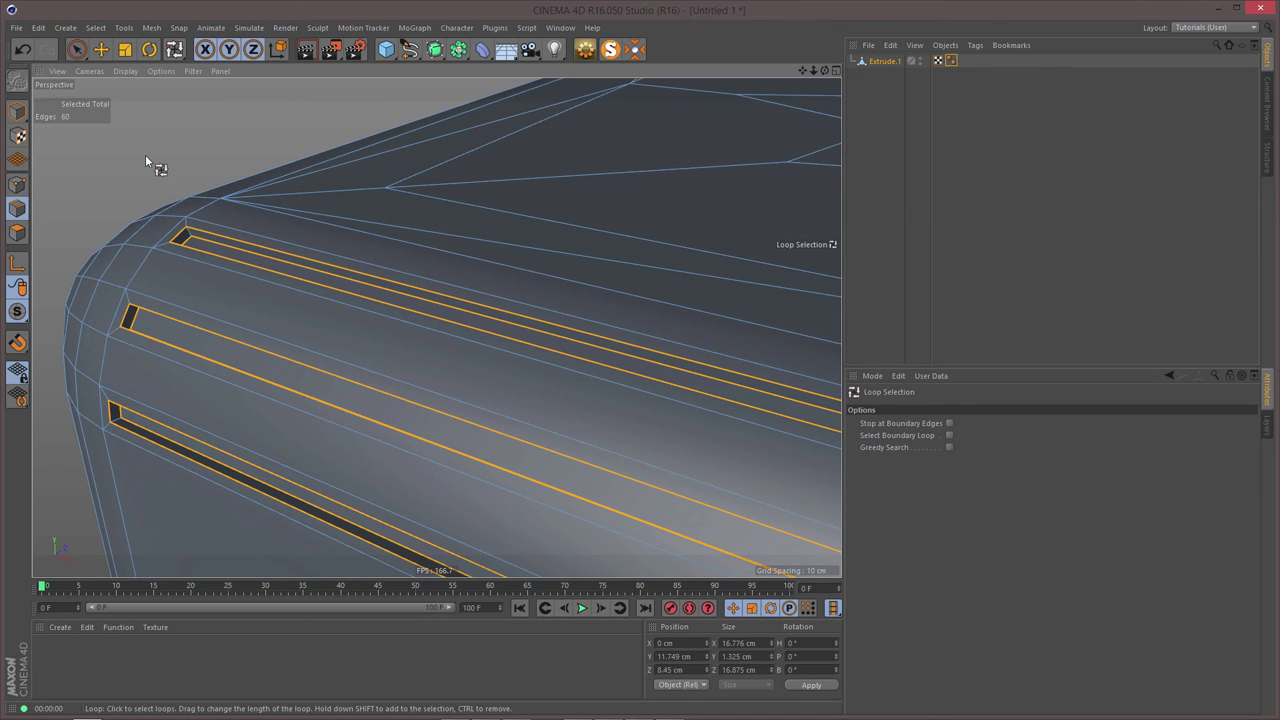
# - Use Ring Selection to add the short depth edges at the corners of the same three grooves
pyautogui.press('u')
pyautogui.press('b')
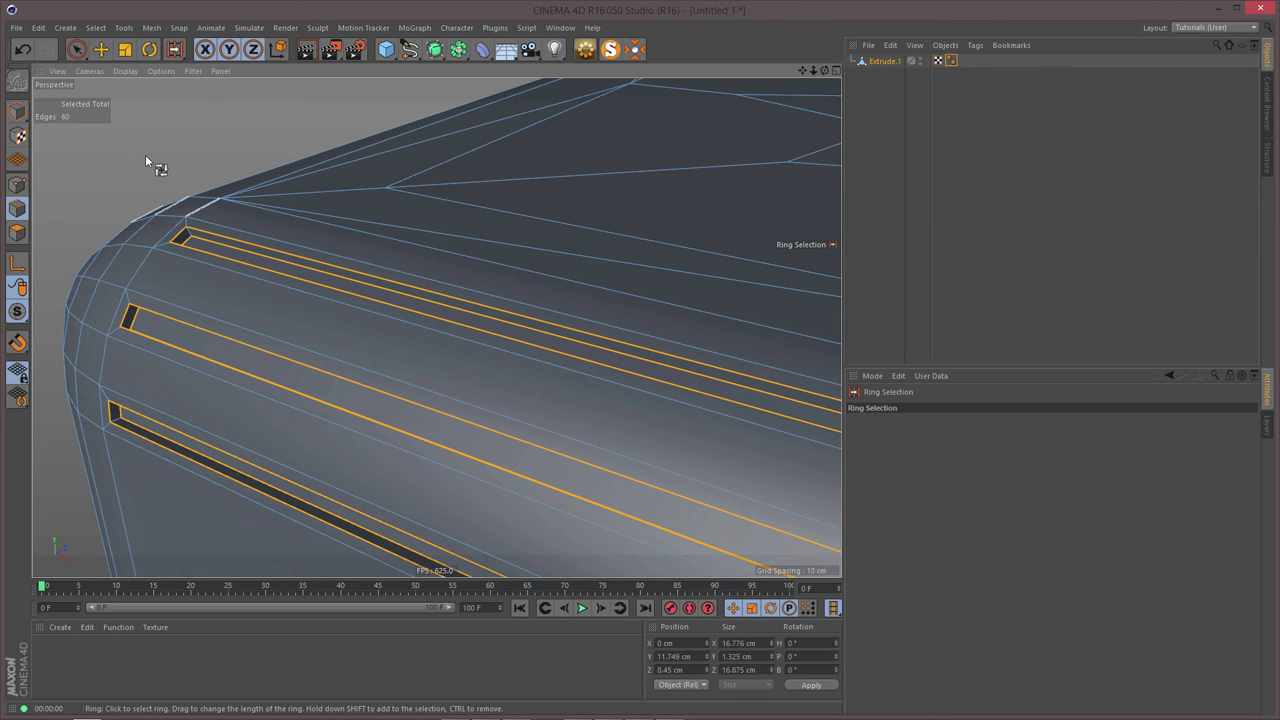
pyautogui.keyDown('shift'); pyautogui.click(190, 233); pyautogui.keyUp('shift')
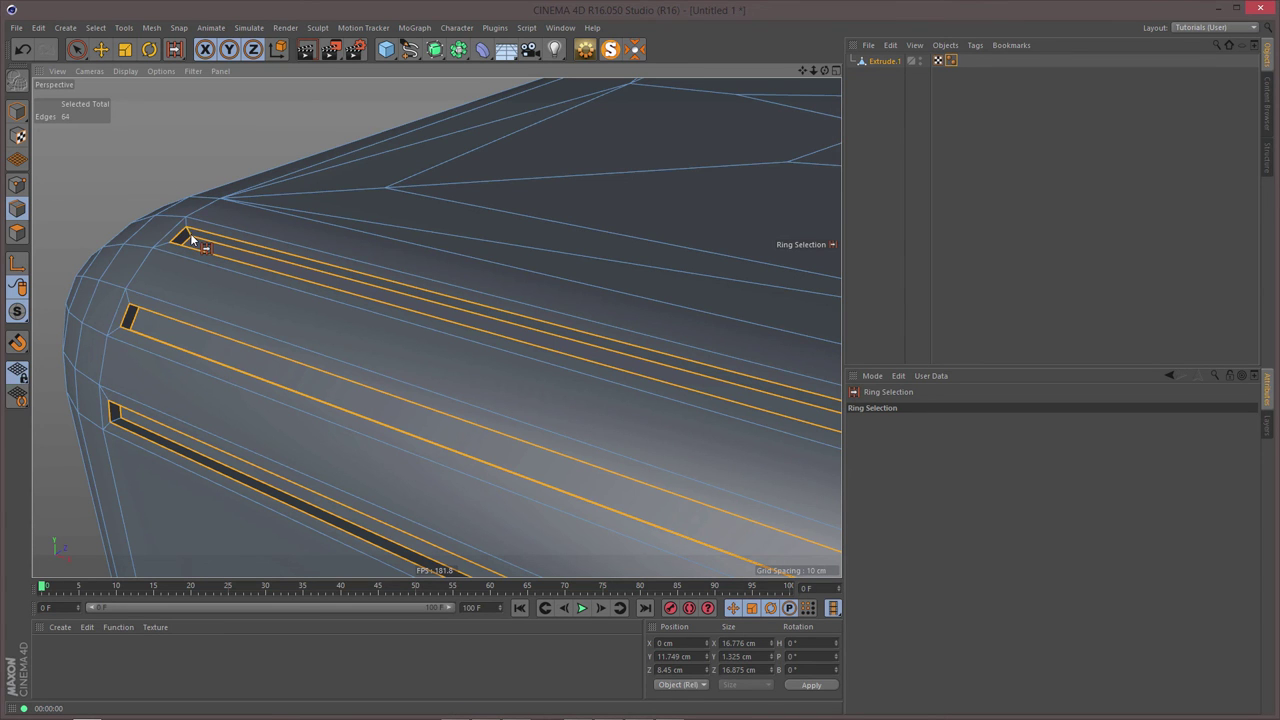
pyautogui.moveTo(137, 324)
pyautogui.keyDown('alt'); pyautogui.mouseDown()
pyautogui.moveTo(158, 306)
pyautogui.moveTo(137, 321)
pyautogui.mouseUp(); pyautogui.keyUp('alt')
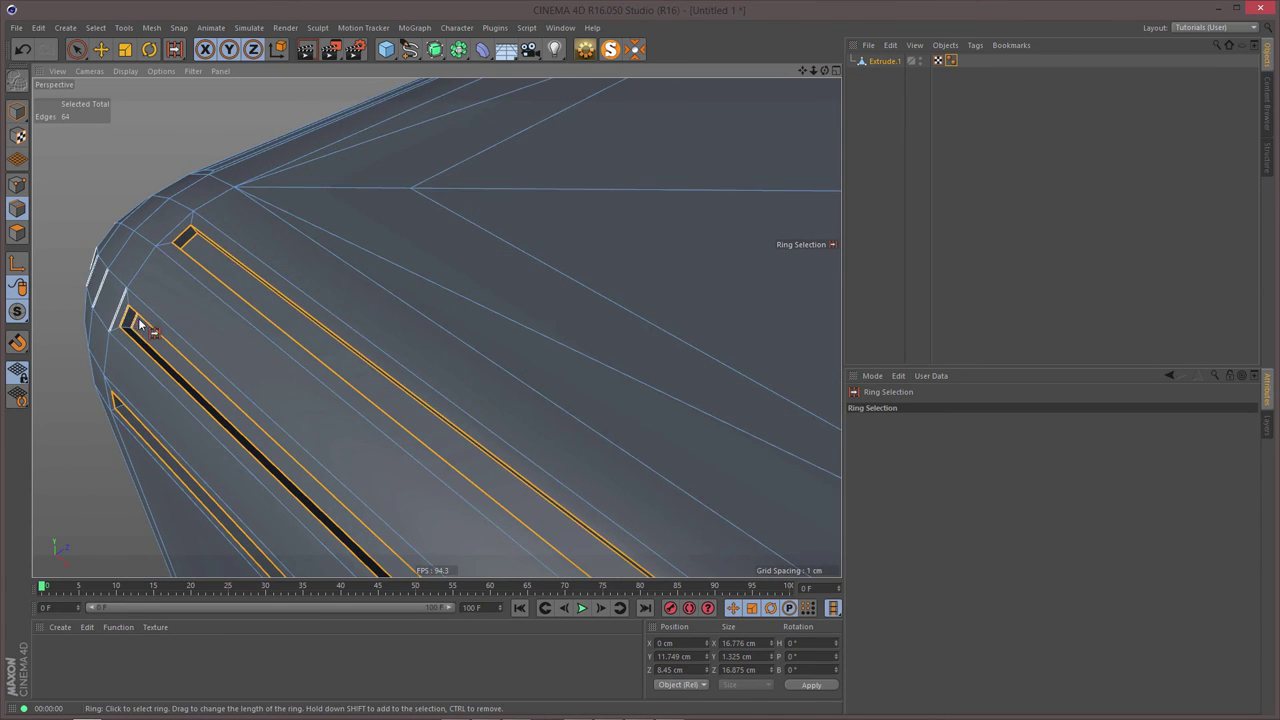
pyautogui.scroll(3, 134, 322)
pyautogui.keyDown('shift'); pyautogui.click(127, 334); pyautogui.keyUp('shift')
pyautogui.keyDown('alt'); pyautogui.moveTo(126, 347); pyautogui.dragTo(250, 215); pyautogui.keyUp('alt')
pyautogui.keyDown('shift'); pyautogui.click(209, 315); pyautogui.keyUp('shift')
# - Add the short depth edges of the three grooves on the adjacent second side with Ring Selection
pyautogui.keyDown('alt'); pyautogui.moveTo(383, 280); pyautogui.dragTo(256, 306, button='right'); pyautogui.keyUp('alt')
pyautogui.keyDown('alt'); pyautogui.moveTo(507, 356); pyautogui.dragTo(179, 276, button='middle'); pyautogui.keyUp('alt')
pyautogui.keyDown('alt'); pyautogui.moveTo(280, 348); pyautogui.dragTo(480, 300); pyautogui.keyUp('alt')
pyautogui.keyDown('alt'); pyautogui.moveTo(240, 417); pyautogui.dragTo(386, 392, button='right'); pyautogui.keyUp('alt')
pyautogui.scroll(-3, 271, 382)
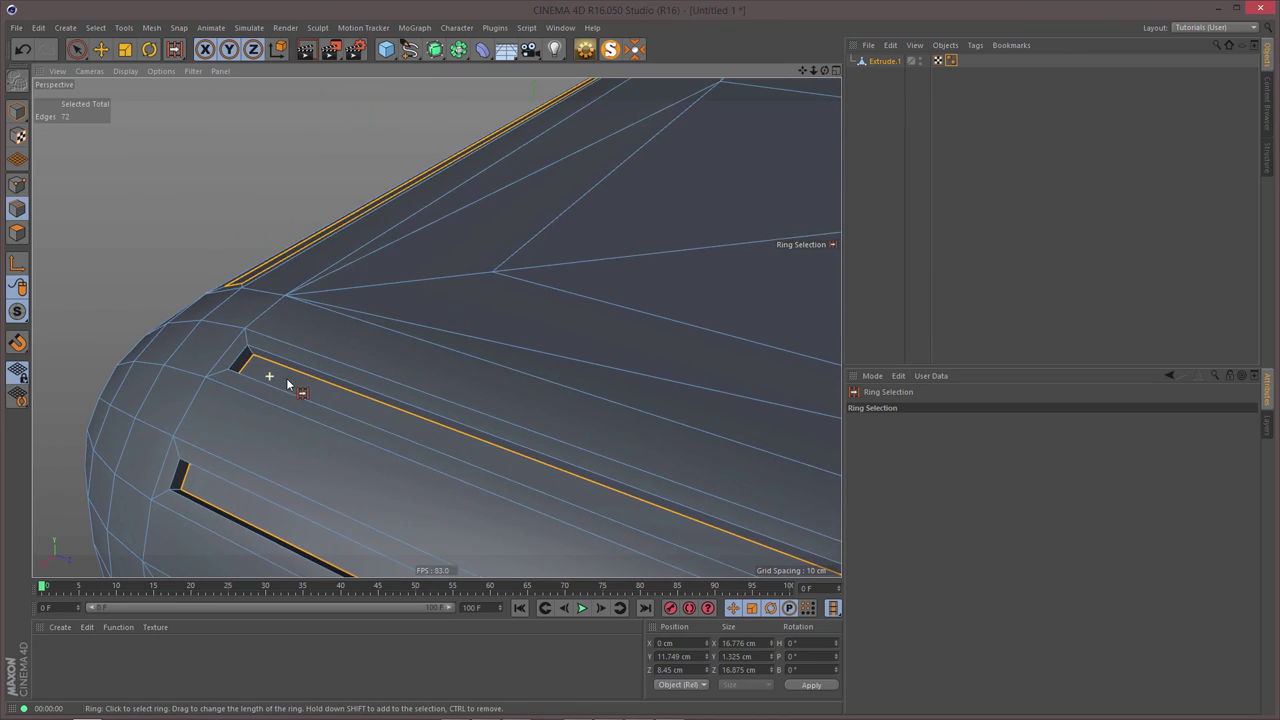
pyautogui.keyDown('shift'); pyautogui.click(252, 352); pyautogui.keyUp('shift')
pyautogui.keyDown('alt'); pyautogui.moveTo(222, 396); pyautogui.dragTo(314, 136, button='middle'); pyautogui.keyUp('alt')
pyautogui.keyDown('alt'); pyautogui.moveTo(286, 236); pyautogui.dragTo(280, 180); pyautogui.keyUp('alt')
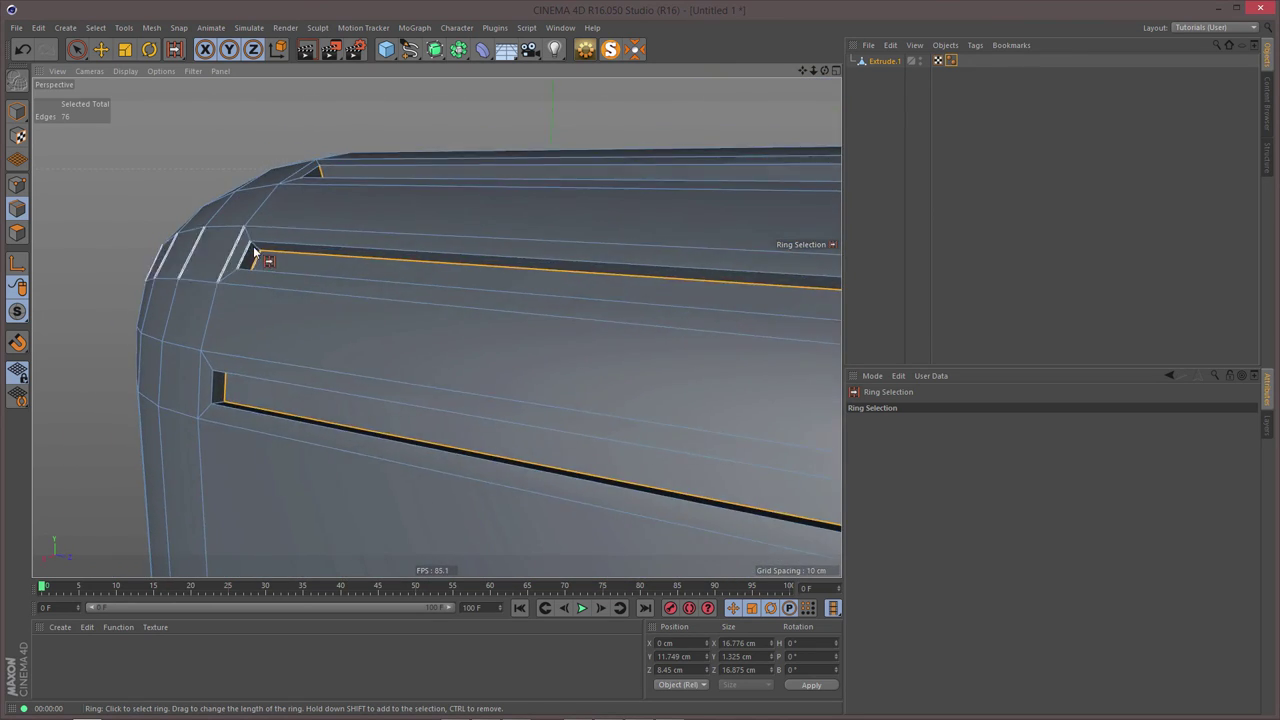
pyautogui.keyDown('shift'); pyautogui.click(254, 247); pyautogui.keyUp('shift')
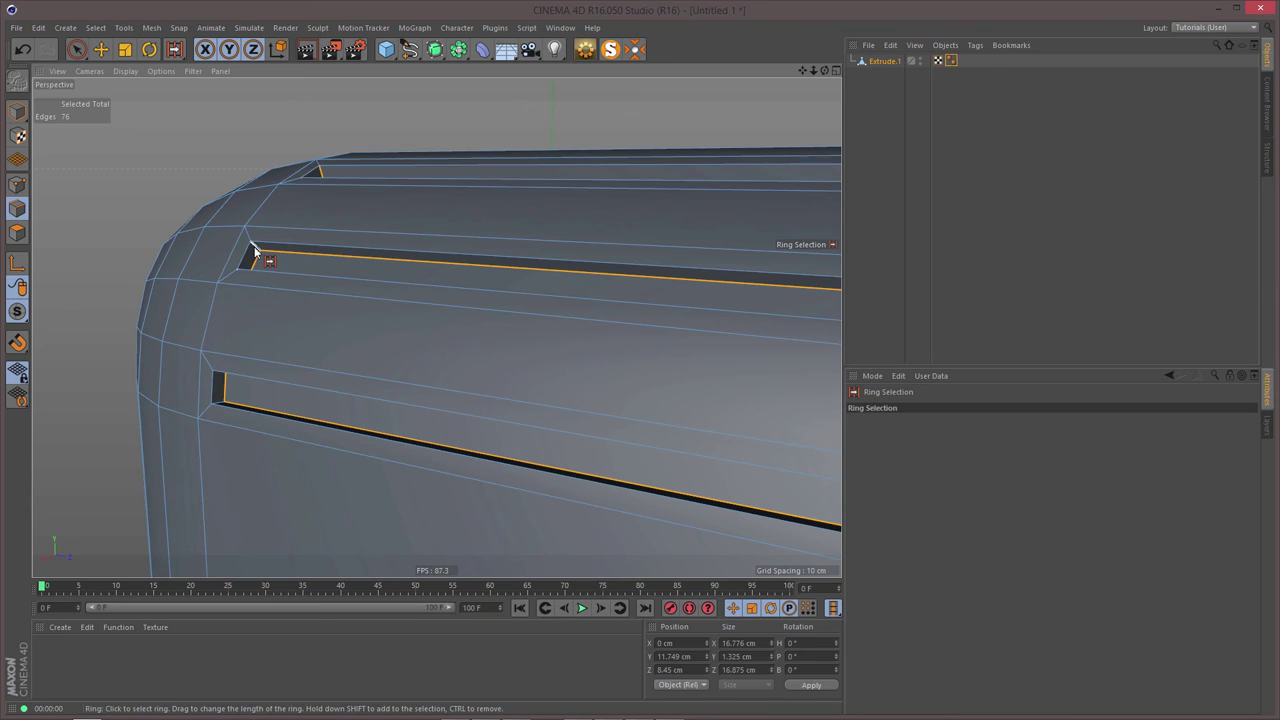
pyautogui.moveTo(223, 380)
pyautogui.keyDown('alt'); pyautogui.mouseDown()
pyautogui.moveTo(228, 418)
pyautogui.moveTo(221, 376)
pyautogui.mouseUp(); pyautogui.keyUp('alt')
pyautogui.keyDown('shift'); pyautogui.click(221, 378); pyautogui.keyUp('shift')
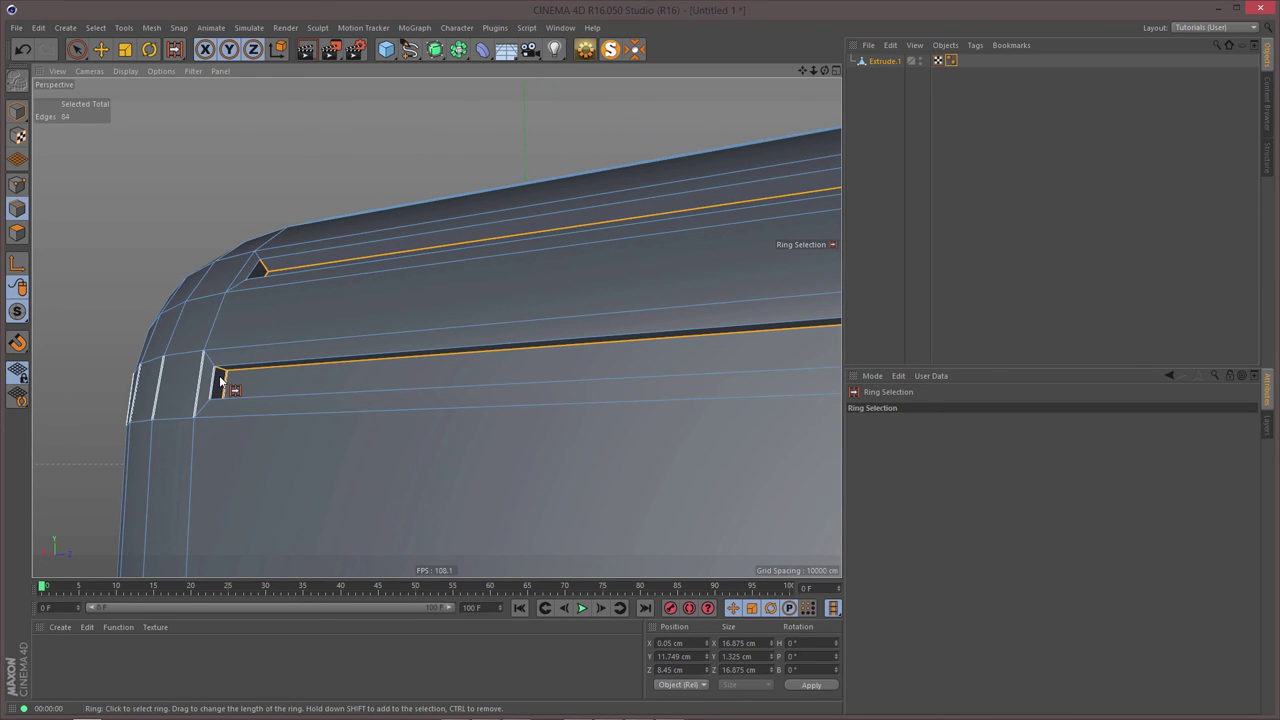
# - Add the outer rim loops of the second side's three grooves to the edge selection
pyautogui.press('u')
pyautogui.press('l')
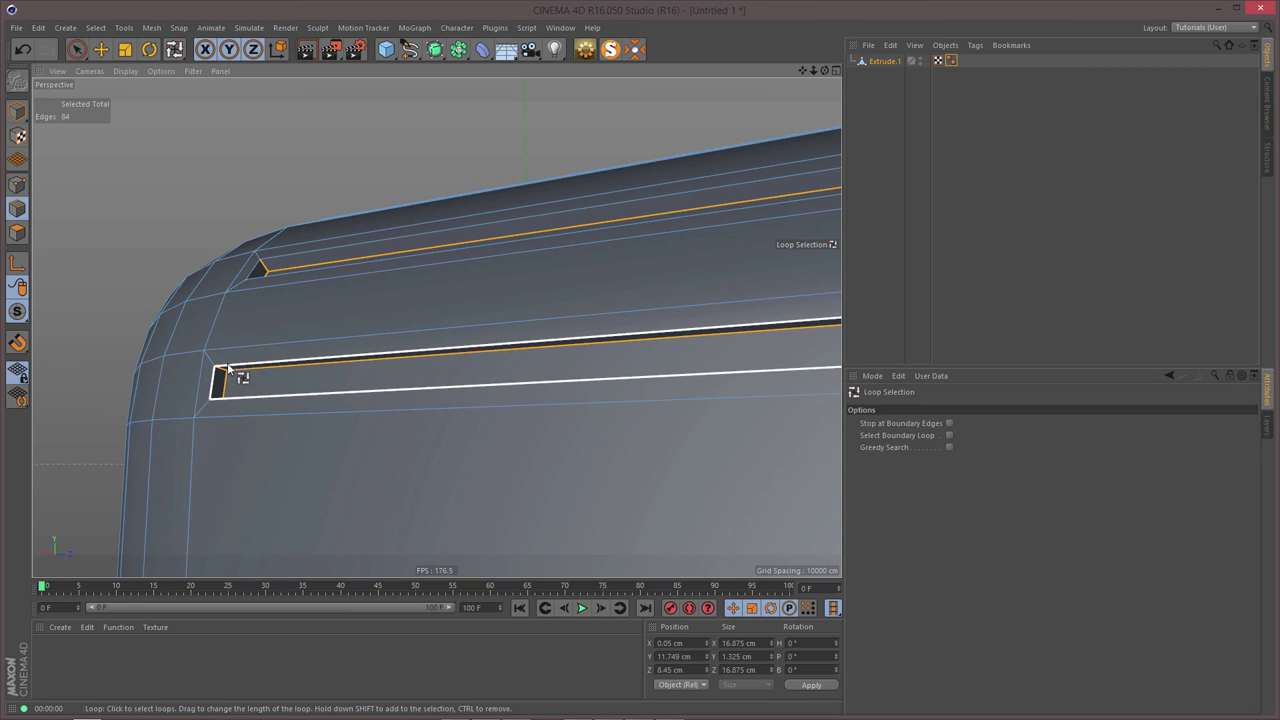
pyautogui.keyDown('shift'); pyautogui.click(240, 374); pyautogui.keyUp('shift')
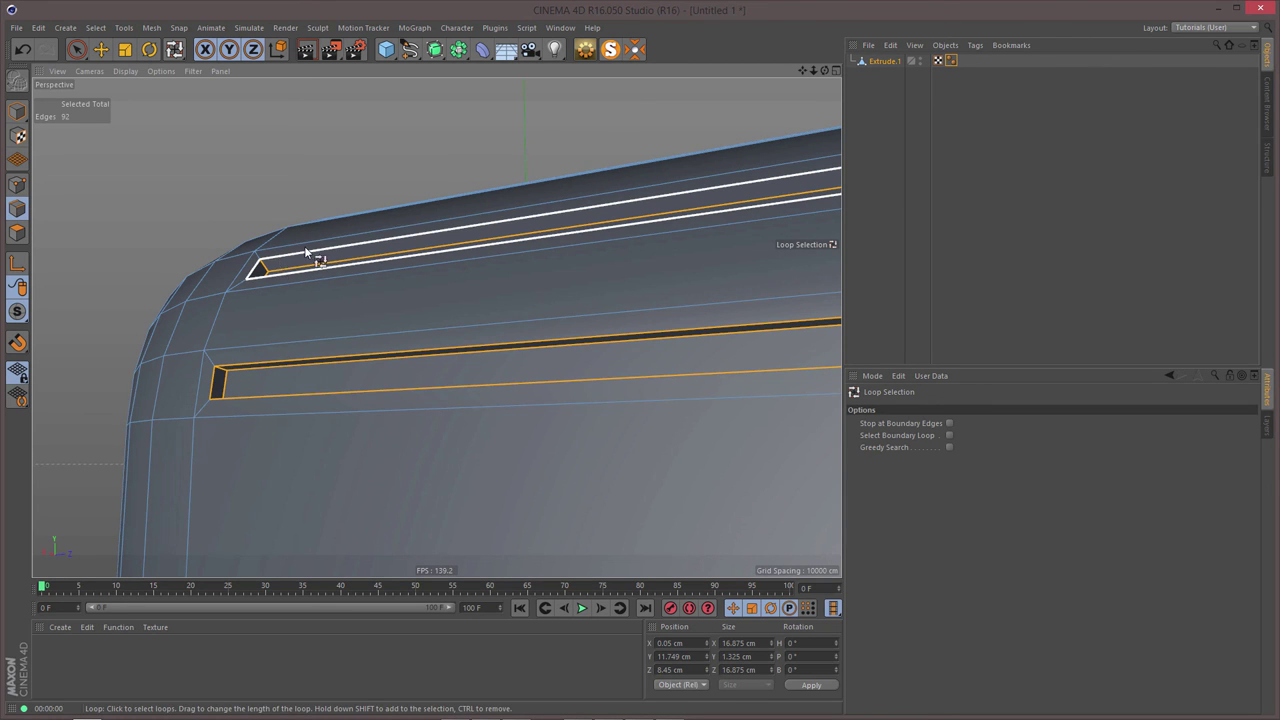
pyautogui.keyDown('shift'); pyautogui.click(309, 258); pyautogui.keyUp('shift')
pyautogui.keyDown('alt'); pyautogui.moveTo(309, 258); pyautogui.dragTo(114, 371); pyautogui.keyUp('alt')
pyautogui.keyDown('shift'); pyautogui.click(297, 306); pyautogui.keyUp('shift')
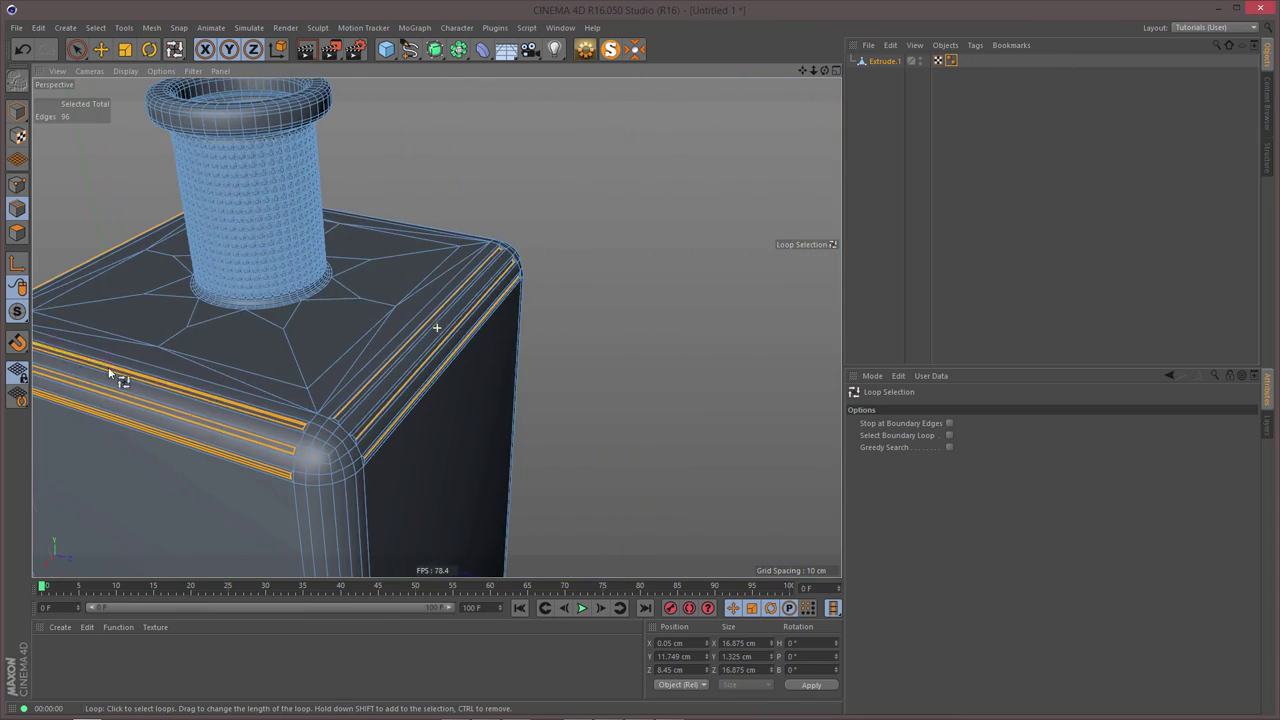
# - Add the outer rim loops of the three grooves on the bottle's third side with Loop Selection
pyautogui.keyDown('alt'); pyautogui.moveTo(371, 423); pyautogui.dragTo(570, 420); pyautogui.keyUp('alt')
pyautogui.keyDown('alt'); pyautogui.moveTo(359, 394); pyautogui.dragTo(472, 383, button='right'); pyautogui.keyUp('alt')
pyautogui.keyDown('shift'); pyautogui.click(333, 375); pyautogui.keyUp('shift')
pyautogui.keyDown('shift'); pyautogui.click(297, 459); pyautogui.keyUp('shift')
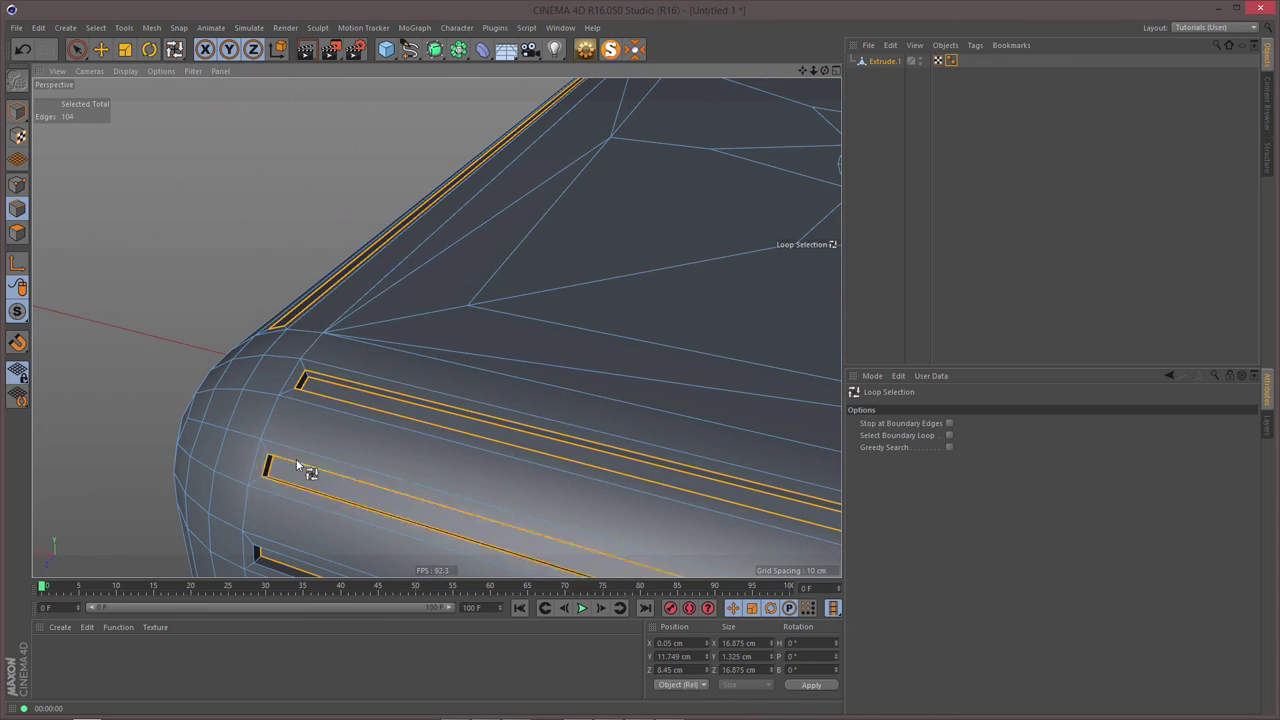
pyautogui.keyDown('alt'); pyautogui.moveTo(311, 415); pyautogui.dragTo(293, 245); pyautogui.keyUp('alt')
pyautogui.keyDown('shift'); pyautogui.click(269, 346); pyautogui.keyUp('shift')
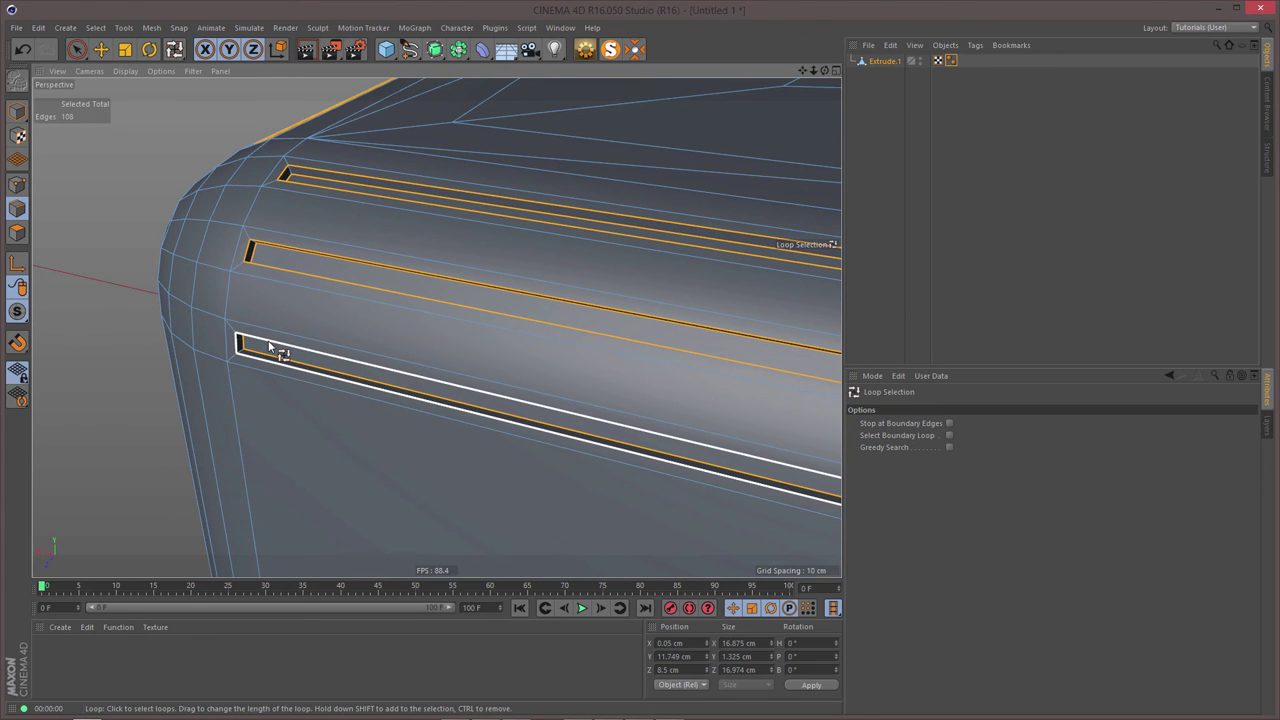
# - Add the short depth edges of the third side's three grooves to the selection with Ring Selection
pyautogui.press('u')
pyautogui.press('b')
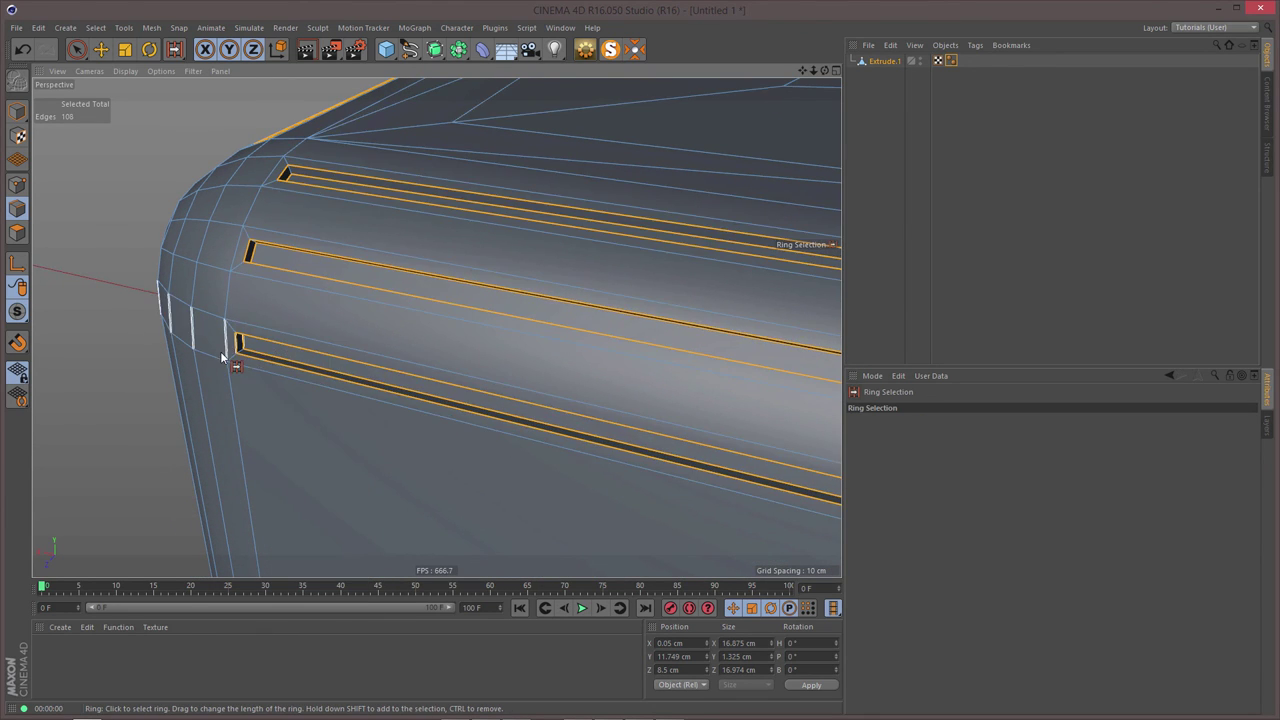
pyautogui.moveTo(249, 320)
pyautogui.keyDown('alt'); pyautogui.mouseDown()
pyautogui.moveTo(277, 373)
pyautogui.moveTo(233, 363)
pyautogui.moveTo(284, 333)
pyautogui.moveTo(241, 335)
pyautogui.mouseUp(); pyautogui.keyUp('alt')
pyautogui.keyDown('shift'); pyautogui.click(241, 335); pyautogui.keyUp('shift')
pyautogui.keyDown('shift'); pyautogui.click(306, 190); pyautogui.keyUp('shift')
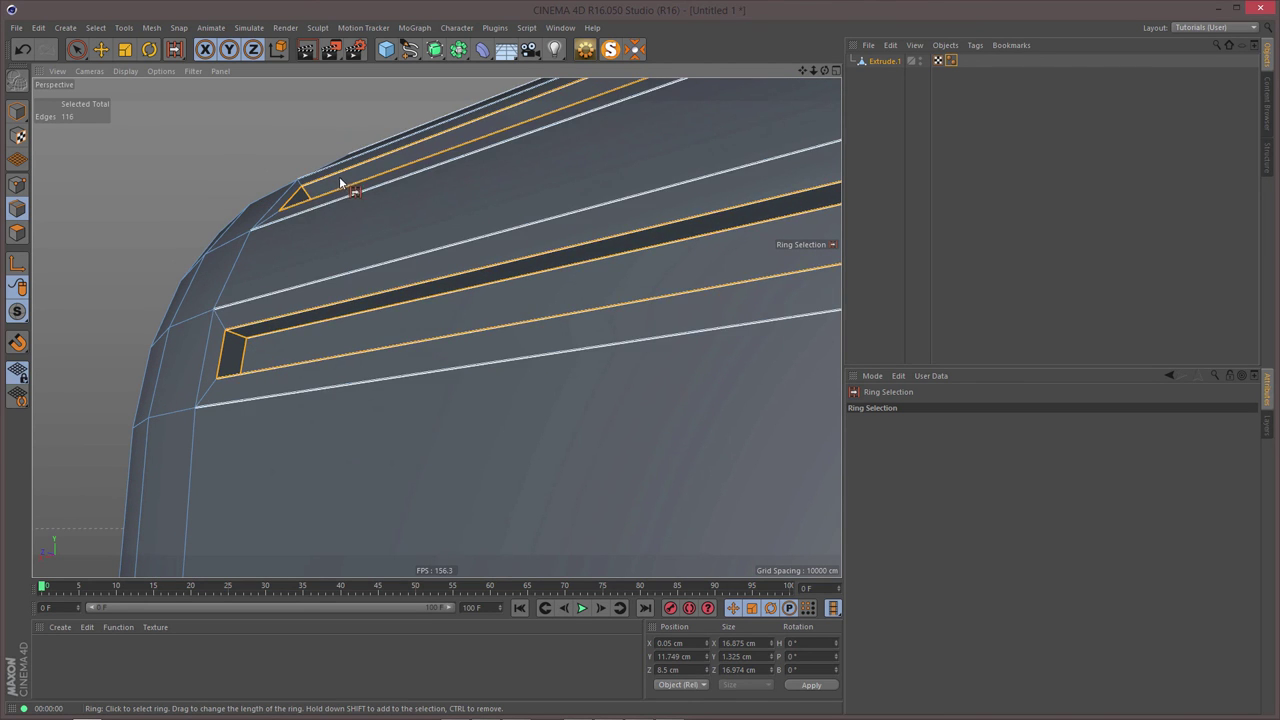
pyautogui.keyDown('alt'); pyautogui.moveTo(339, 176); pyautogui.dragTo(281, 399, button='middle'); pyautogui.keyUp('alt')
pyautogui.keyDown('alt'); pyautogui.moveTo(282, 403); pyautogui.dragTo(343, 251); pyautogui.keyUp('alt')
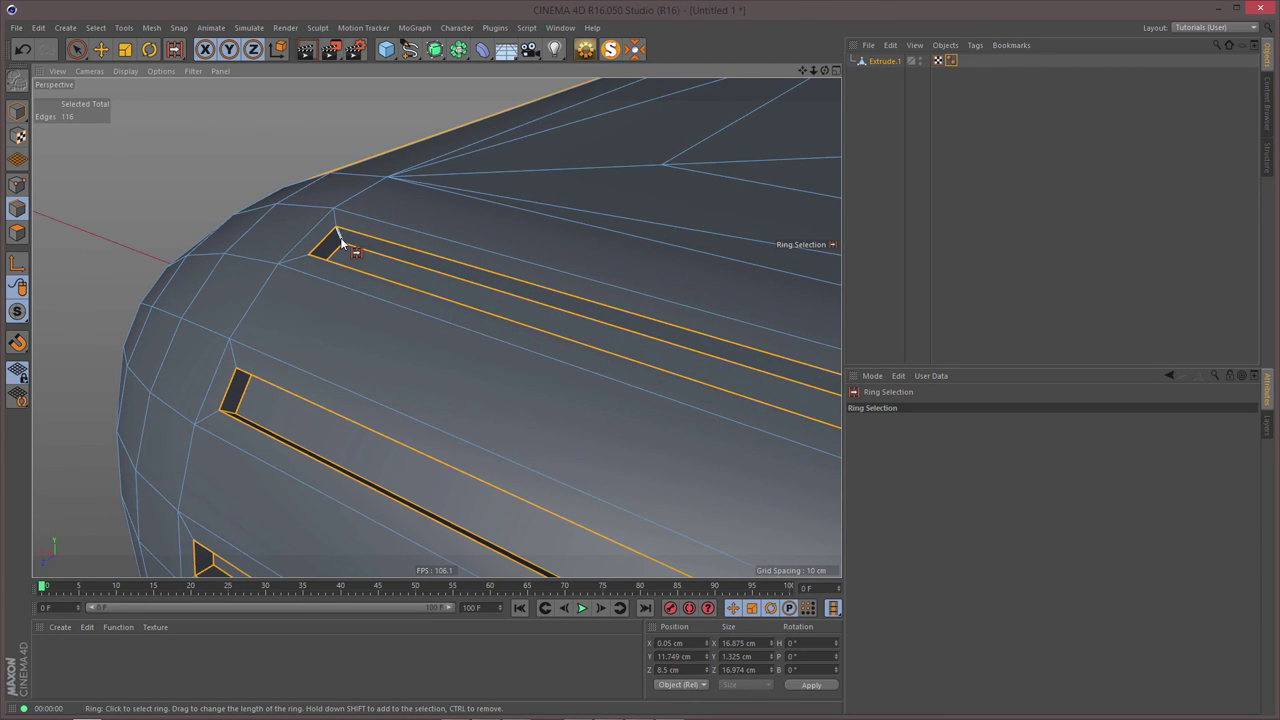
pyautogui.keyDown('shift'); pyautogui.click(343, 246); pyautogui.keyUp('shift')
# - Add the short depth edges of the fourth side's three grooves, deselecting any wrongly picked ring around the corner
pyautogui.keyDown('alt'); pyautogui.moveTo(467, 331); pyautogui.dragTo(556, 346); pyautogui.keyUp('alt')
pyautogui.keyDown('alt'); pyautogui.moveTo(401, 339); pyautogui.dragTo(508, 325, button='right'); pyautogui.keyUp('alt')
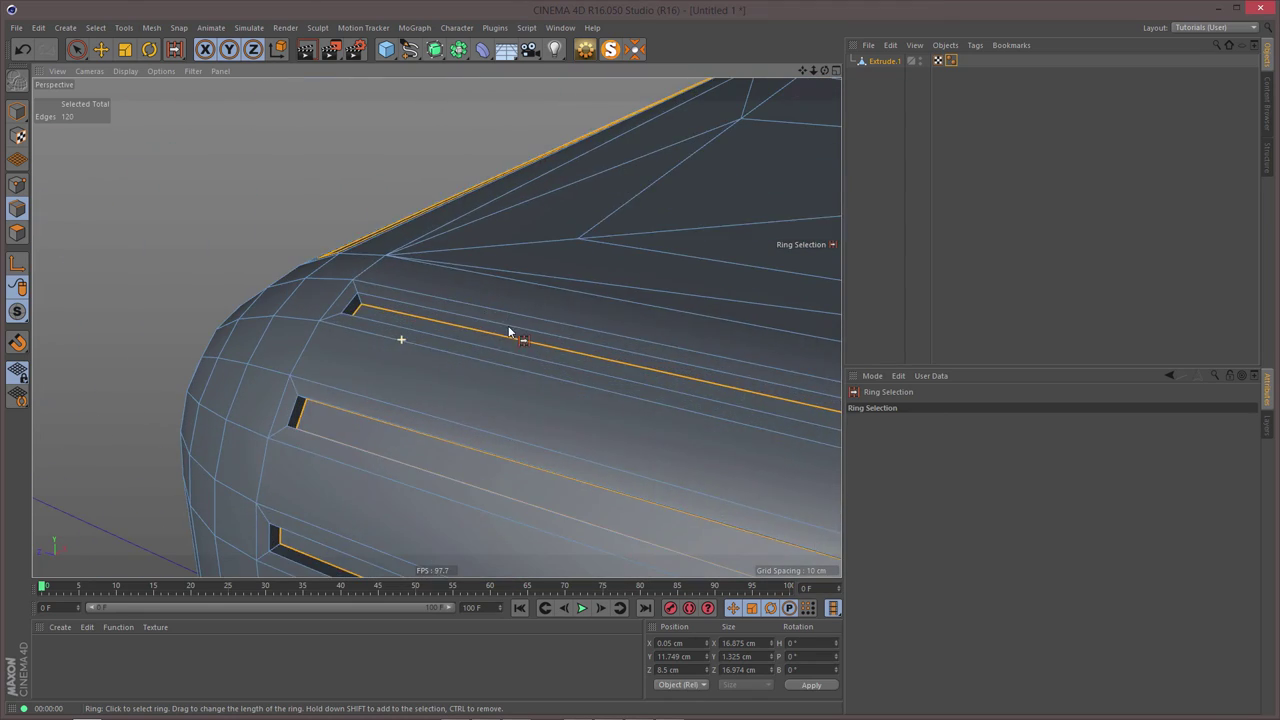
pyautogui.keyDown('shift'); pyautogui.click(361, 307); pyautogui.keyUp('shift')
pyautogui.keyDown('alt'); pyautogui.moveTo(331, 397); pyautogui.dragTo(268, 337); pyautogui.keyUp('alt')
pyautogui.keyDown('shift'); pyautogui.click(313, 426); pyautogui.keyUp('shift')
pyautogui.keyDown('shift'); pyautogui.click(270, 340); pyautogui.keyUp('shift')
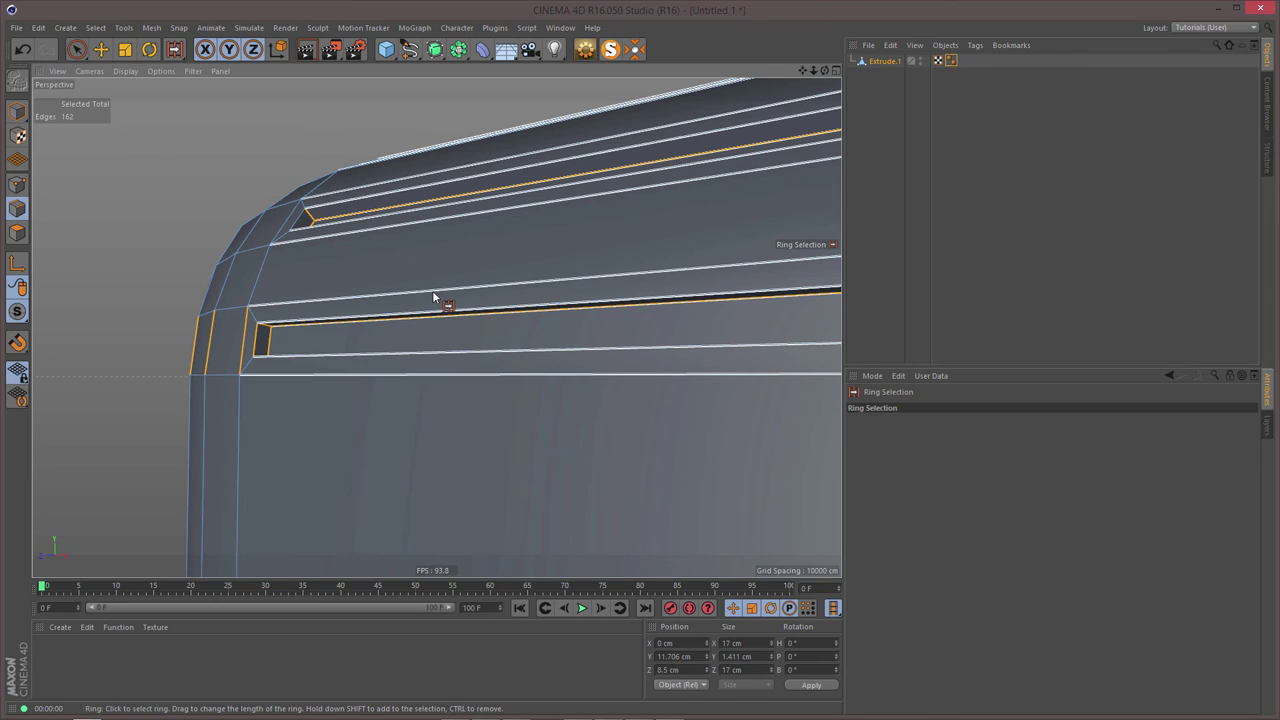
pyautogui.keyDown('ctrl'); pyautogui.click(261, 320); pyautogui.keyUp('ctrl')
pyautogui.keyDown('shift'); pyautogui.click(264, 326); pyautogui.keyUp('shift')
# - Add the outer rim loops of the fourth side's three grooves, completing the groove edge selection around the shoulder
pyautogui.keyDown('alt'); pyautogui.moveTo(352, 266); pyautogui.dragTo(351, 292); pyautogui.keyUp('alt')
pyautogui.press('u')
pyautogui.press('l')
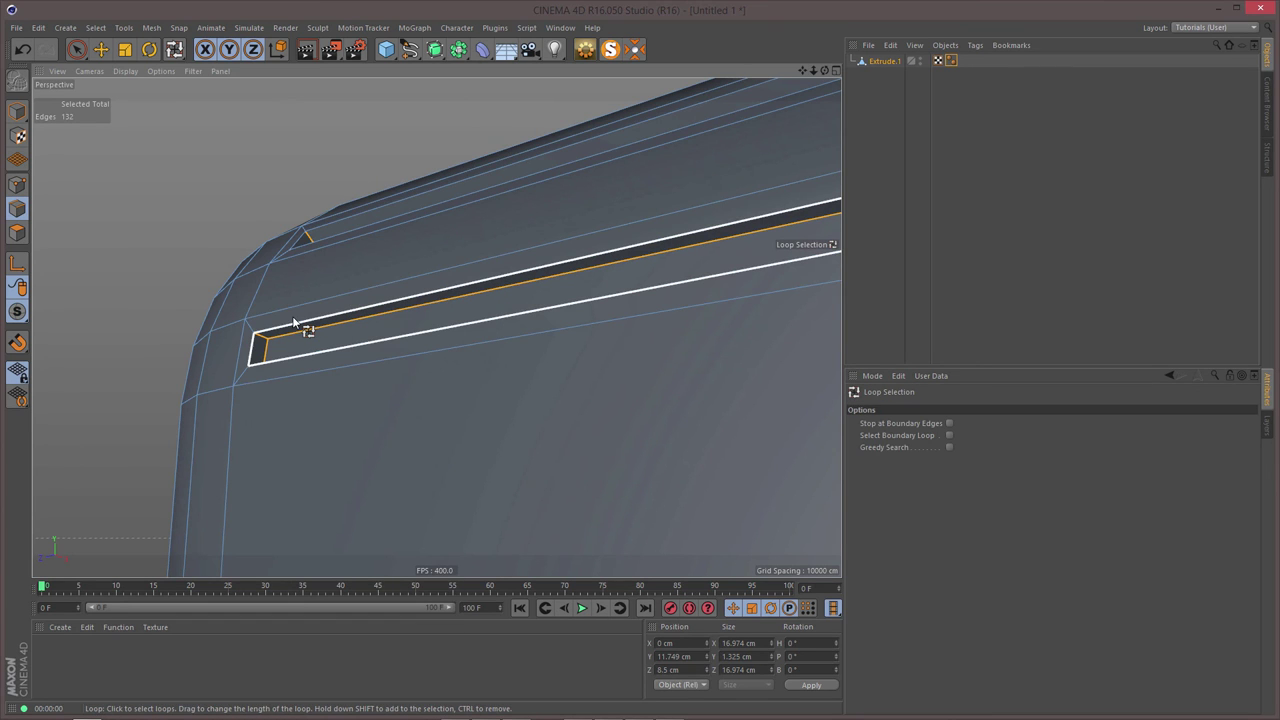
pyautogui.keyDown('shift'); pyautogui.click(340, 235); pyautogui.keyUp('shift')
pyautogui.keyDown('alt'); pyautogui.moveTo(340, 235); pyautogui.dragTo(388, 371); pyautogui.keyUp('alt')
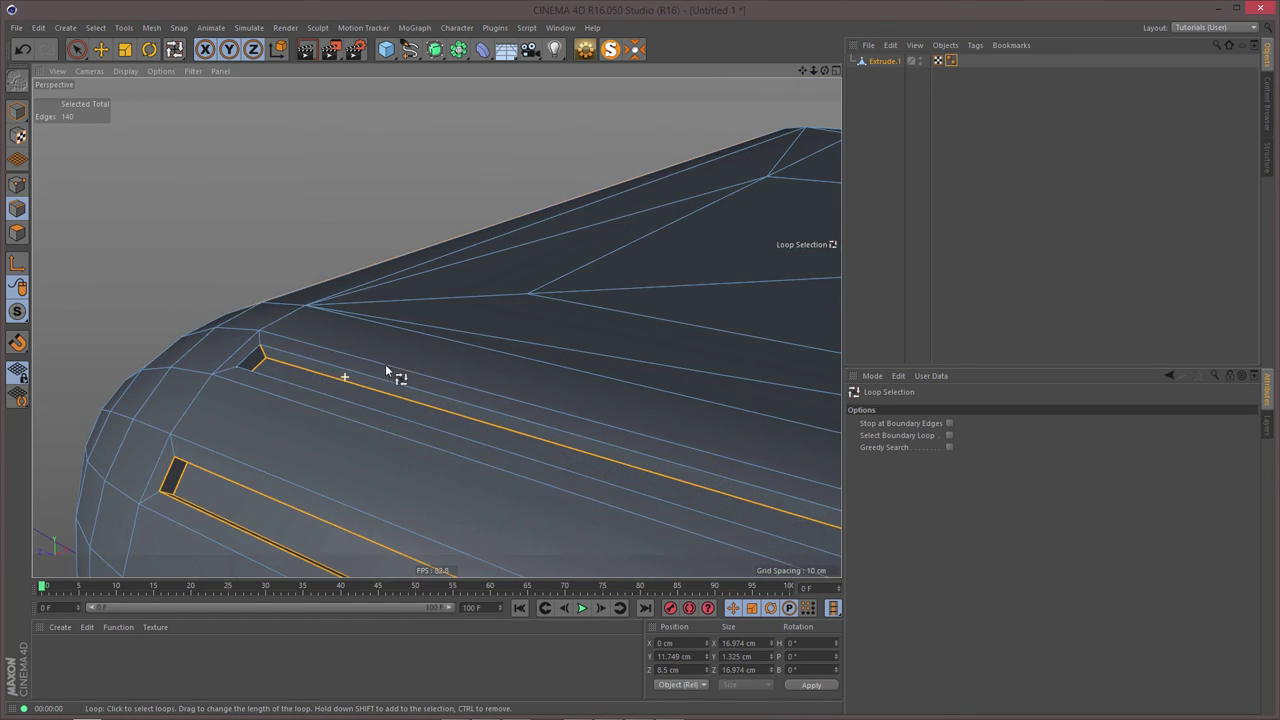
pyautogui.keyDown('shift'); pyautogui.click(371, 381); pyautogui.keyUp('shift')
pyautogui.keyDown('alt'); pyautogui.moveTo(518, 369); pyautogui.dragTo(325, 388, button='right'); pyautogui.keyUp('alt')
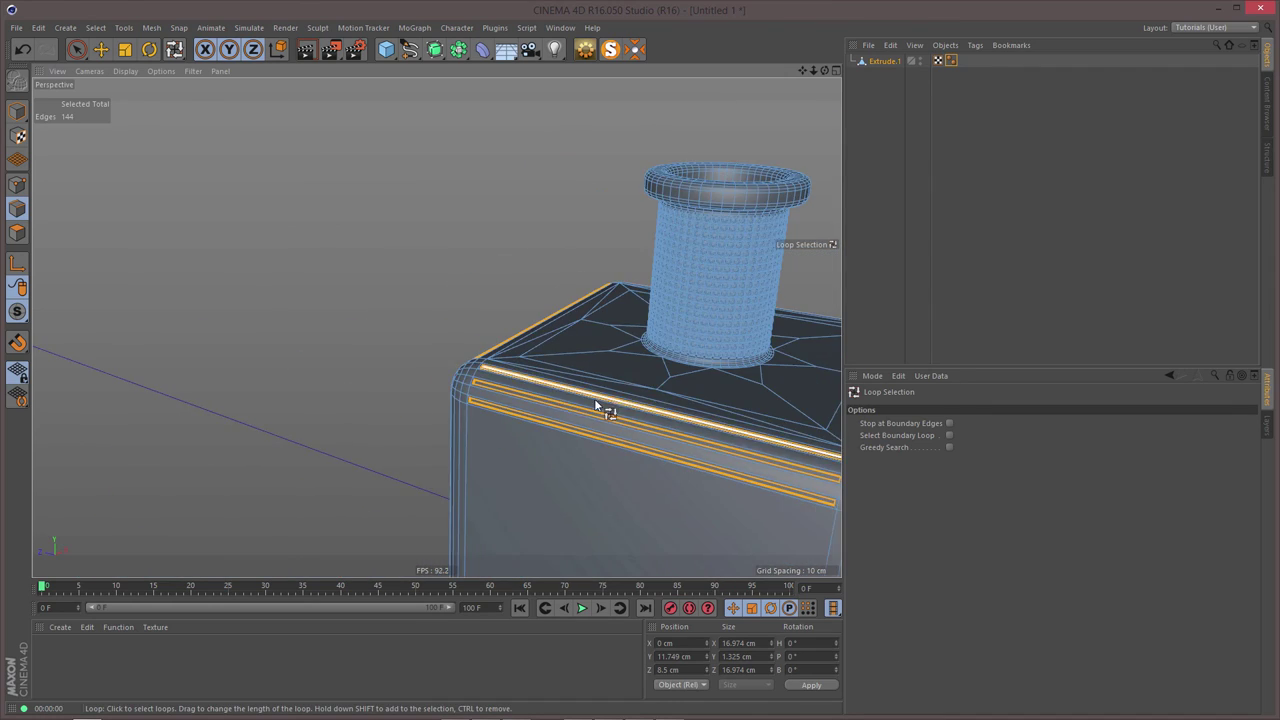
pyautogui.keyDown('alt'); pyautogui.moveTo(595, 400); pyautogui.dragTo(269, 358); pyautogui.keyUp('alt')
pyautogui.keyDown('alt'); pyautogui.moveTo(520, 307); pyautogui.dragTo(650, 296, button='right'); pyautogui.keyUp('alt')
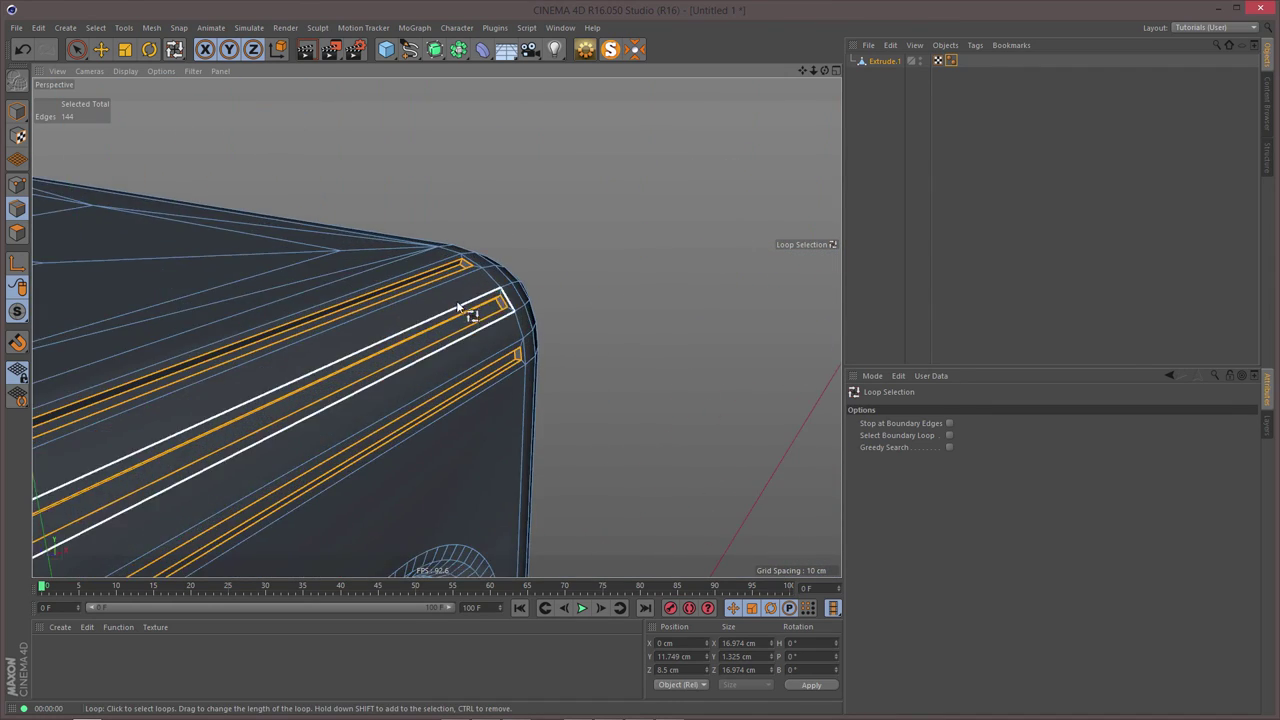
# - Bevel the selected groove edges around the shoulder with a 0.1 cm offset and 2 subdivisions
pyautogui.keyDown('alt'); pyautogui.moveTo(458, 306); pyautogui.dragTo(554, 250); pyautogui.keyUp('alt')
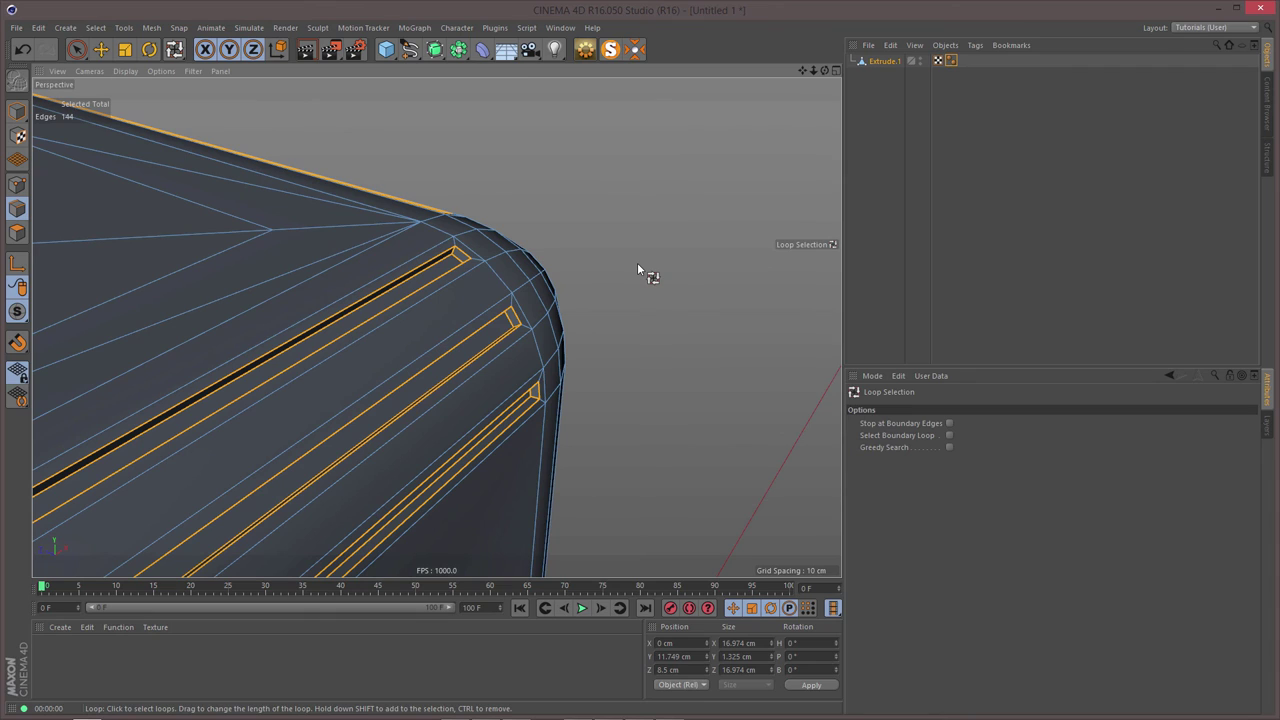
pyautogui.press('m')
pyautogui.press('s')
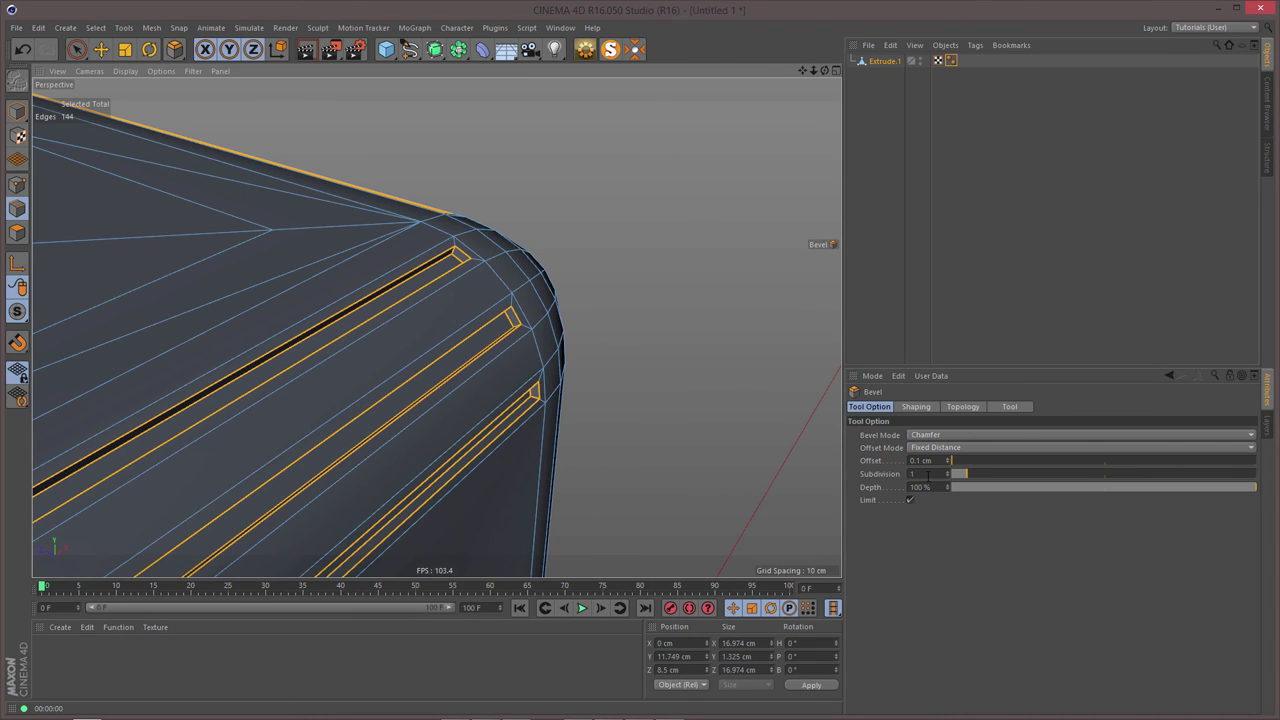
pyautogui.click(928, 475)
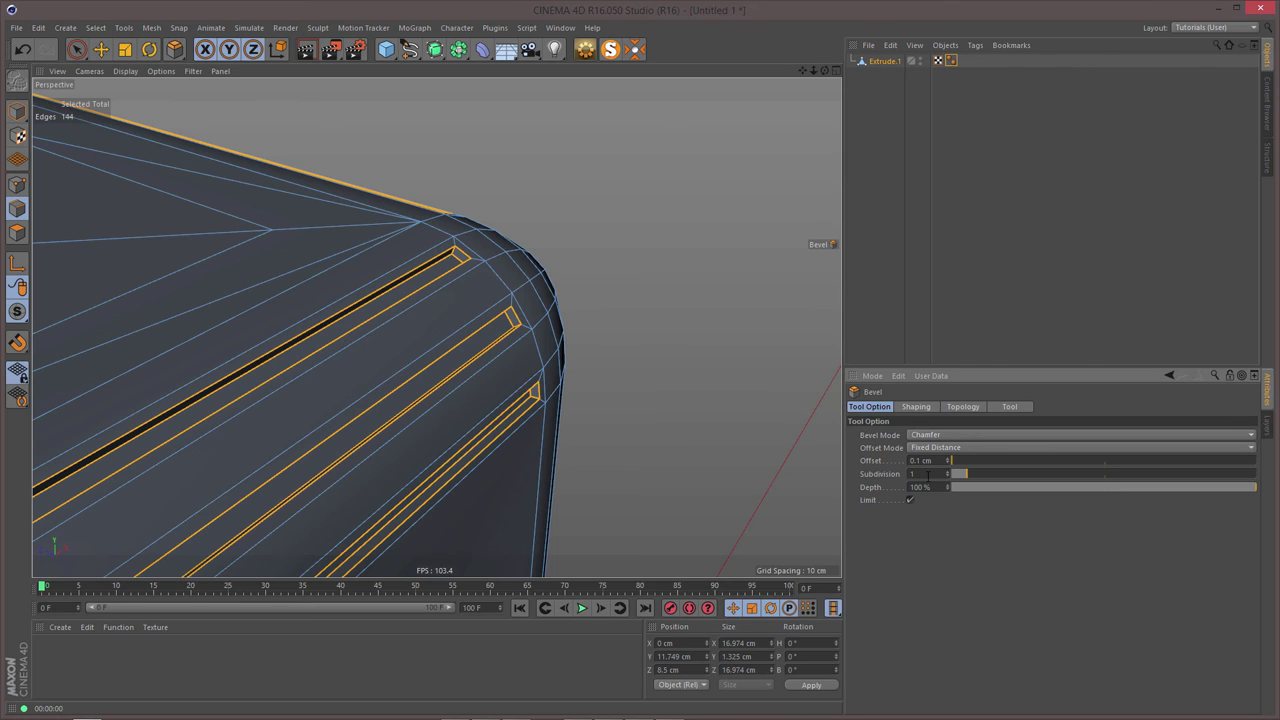
pyautogui.doubleClick(927, 476)
pyautogui.write('2')
pyautogui.press('Return')
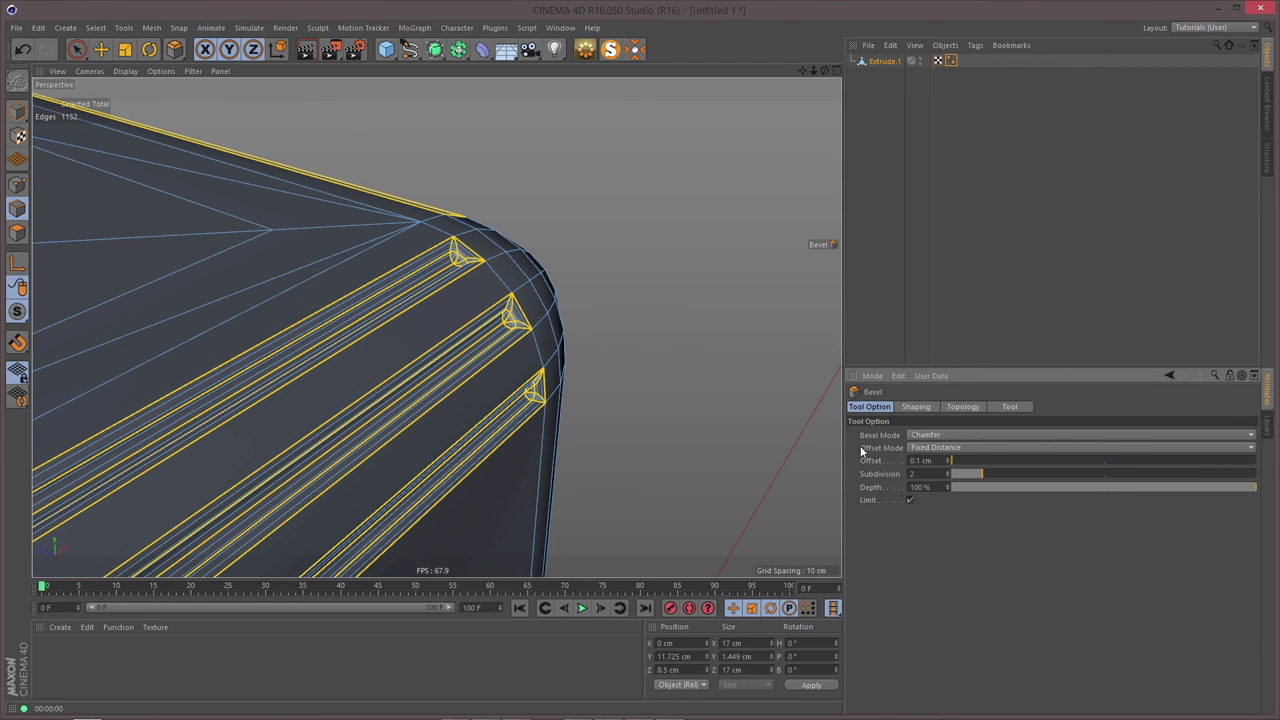
# - Switch from edge to model mode and render the perspective view to check the whole bottle
pyautogui.click(17, 111)
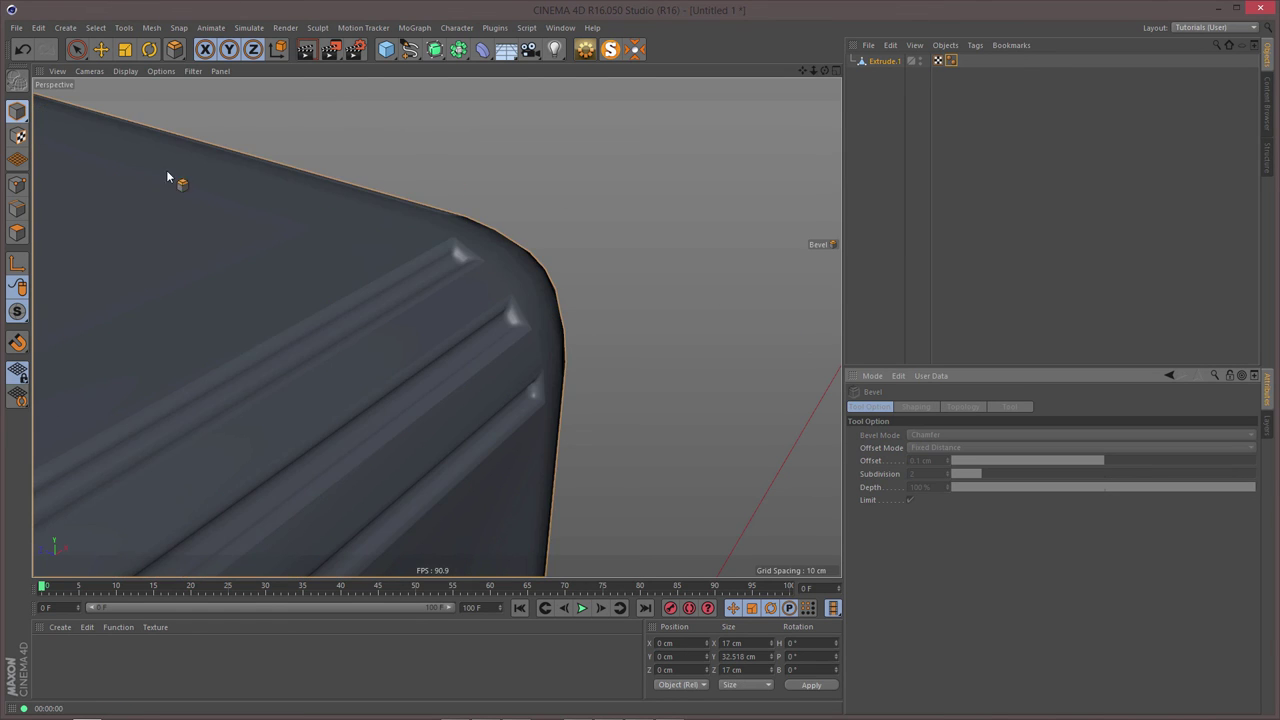
pyautogui.keyDown('alt'); pyautogui.moveTo(434, 260); pyautogui.dragTo(195, 405, button='right'); pyautogui.keyUp('alt')
pyautogui.keyDown('alt'); pyautogui.moveTo(369, 271); pyautogui.dragTo(602, 298); pyautogui.keyUp('alt')
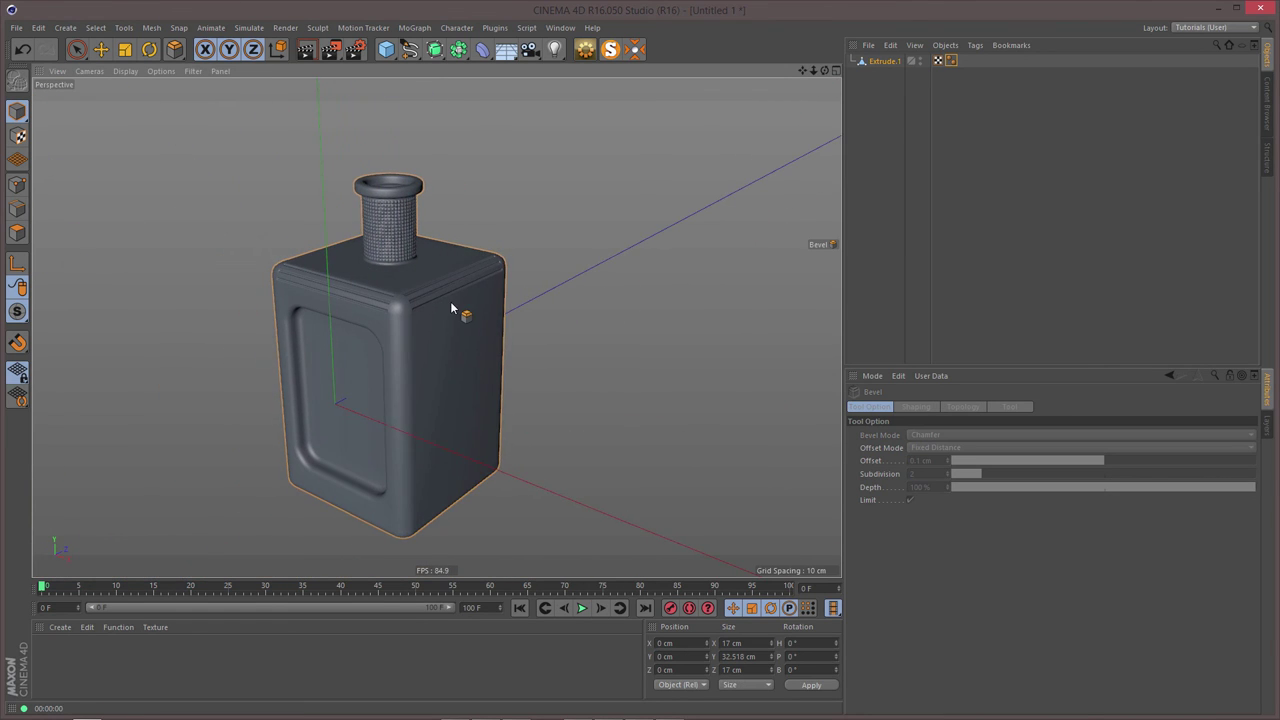
pyautogui.keyDown('alt'); pyautogui.moveTo(450, 309); pyautogui.dragTo(477, 265); pyautogui.keyUp('alt')
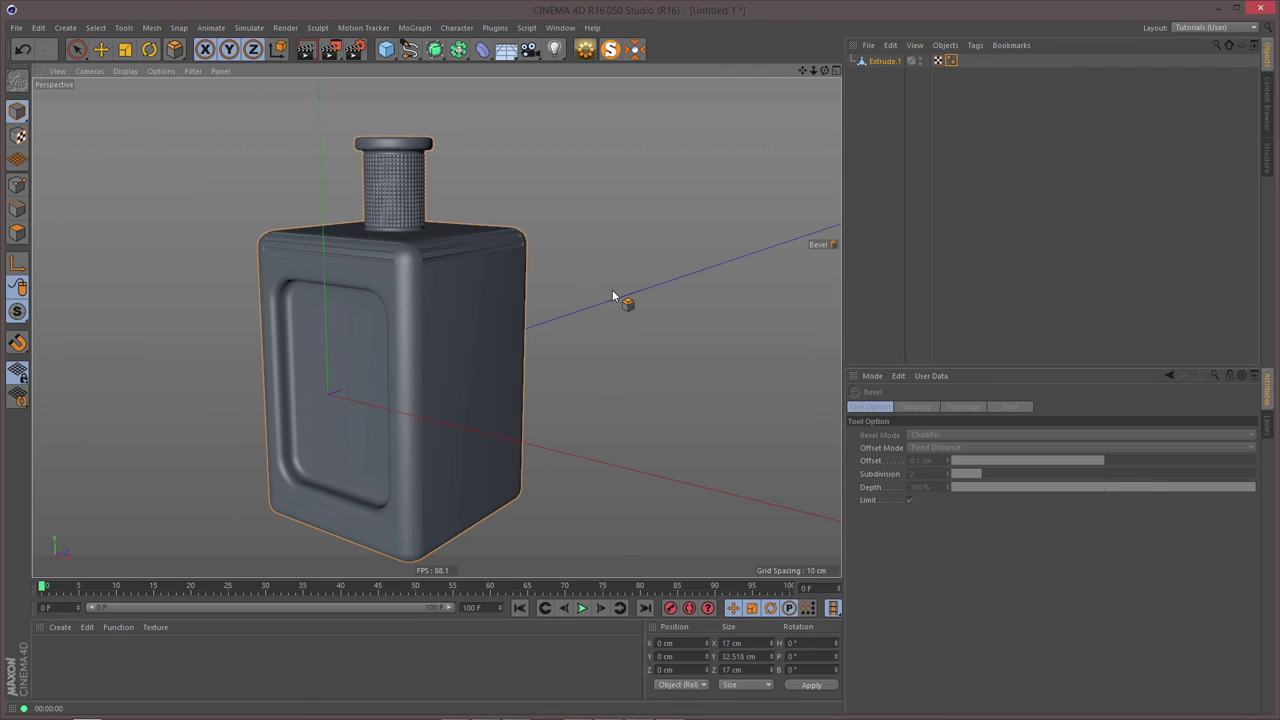
pyautogui.hotkey('ctrl', 'r')
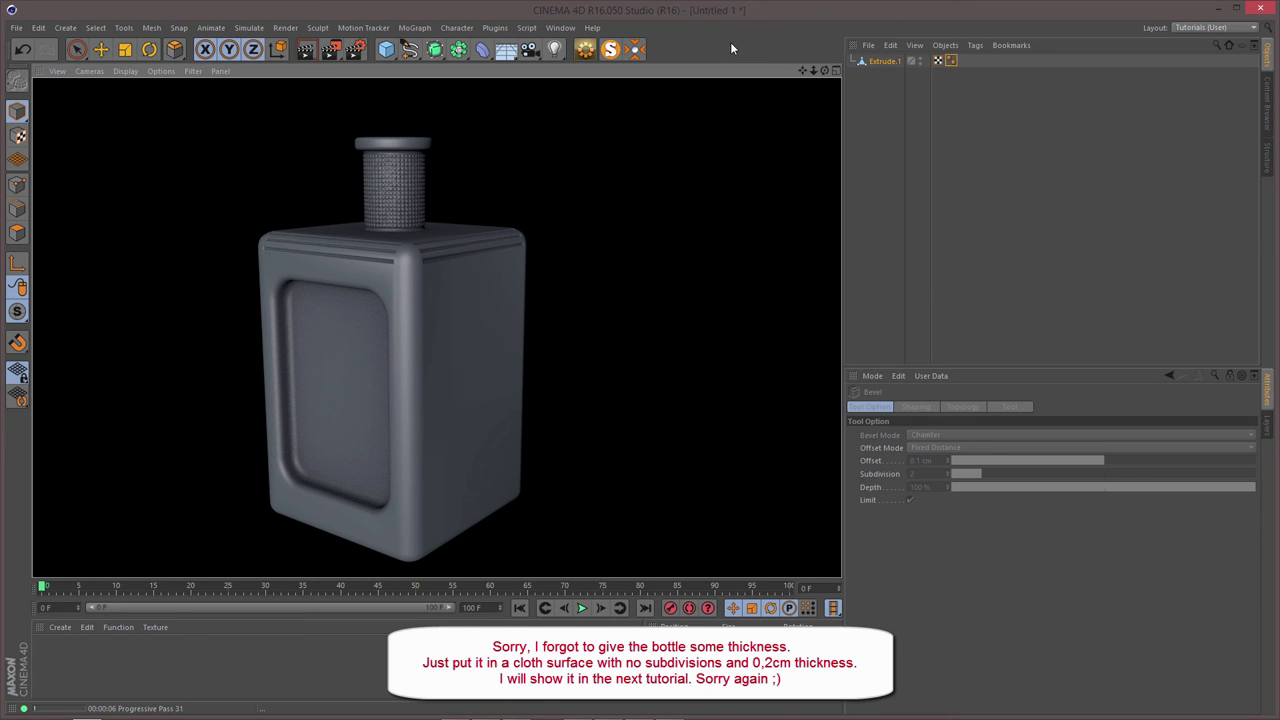
pyautogui.keyDown('alt'); pyautogui.moveTo(475, 311); pyautogui.dragTo(437, 332, button='right'); pyautogui.keyUp('alt')
pyautogui.moveTo(437, 332)
pyautogui.keyDown('alt'); pyautogui.mouseDown()
pyautogui.moveTo(516, 309)
pyautogui.moveTo(451, 298)
pyautogui.moveTo(422, 316)
pyautogui.mouseUp(); pyautogui.keyUp('alt')
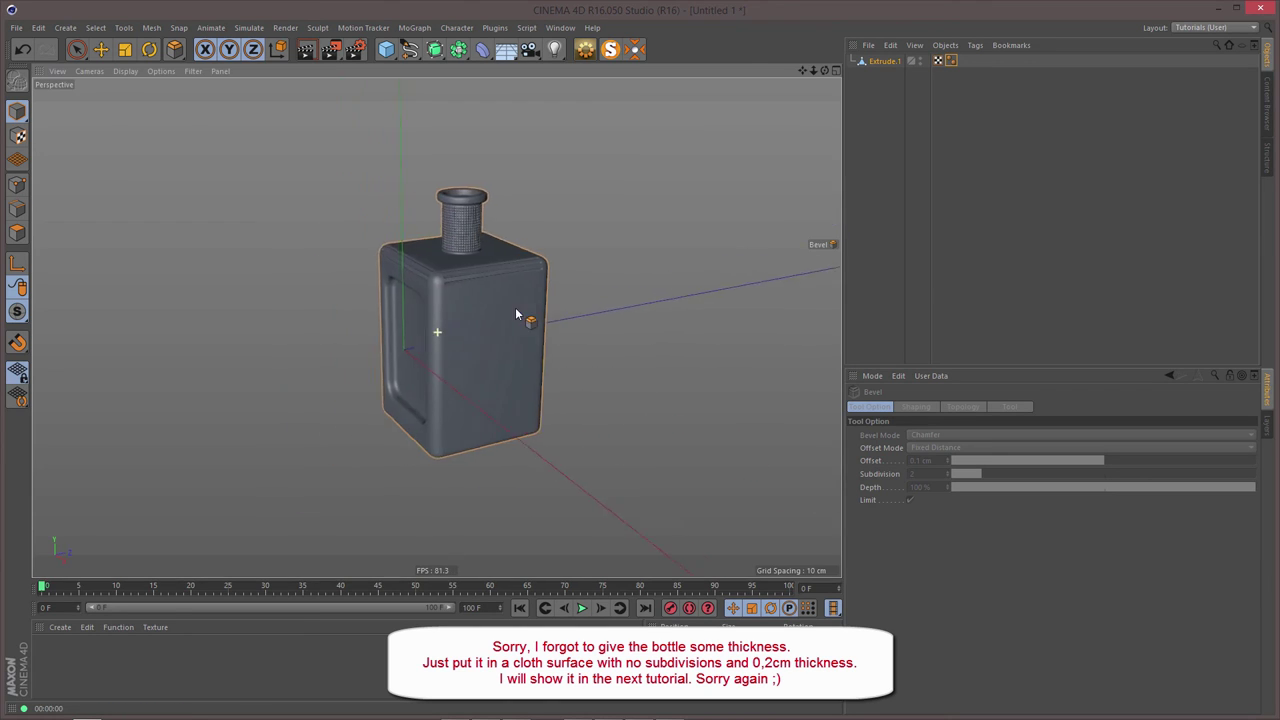
pyautogui.keyDown('alt'); pyautogui.moveTo(436, 277); pyautogui.dragTo(470, 280, button='right'); pyautogui.keyUp('alt')
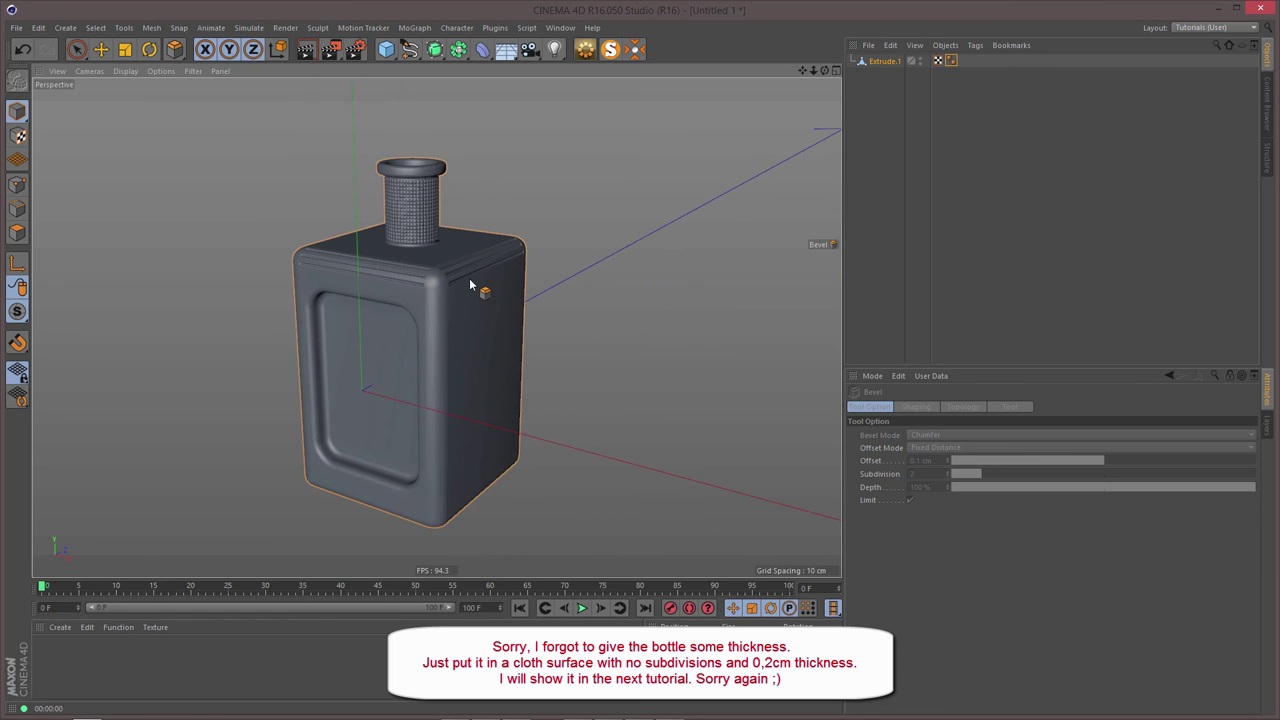
pyautogui.keyDown('alt'); pyautogui.moveTo(469, 280); pyautogui.dragTo(516, 280); pyautogui.keyUp('alt')
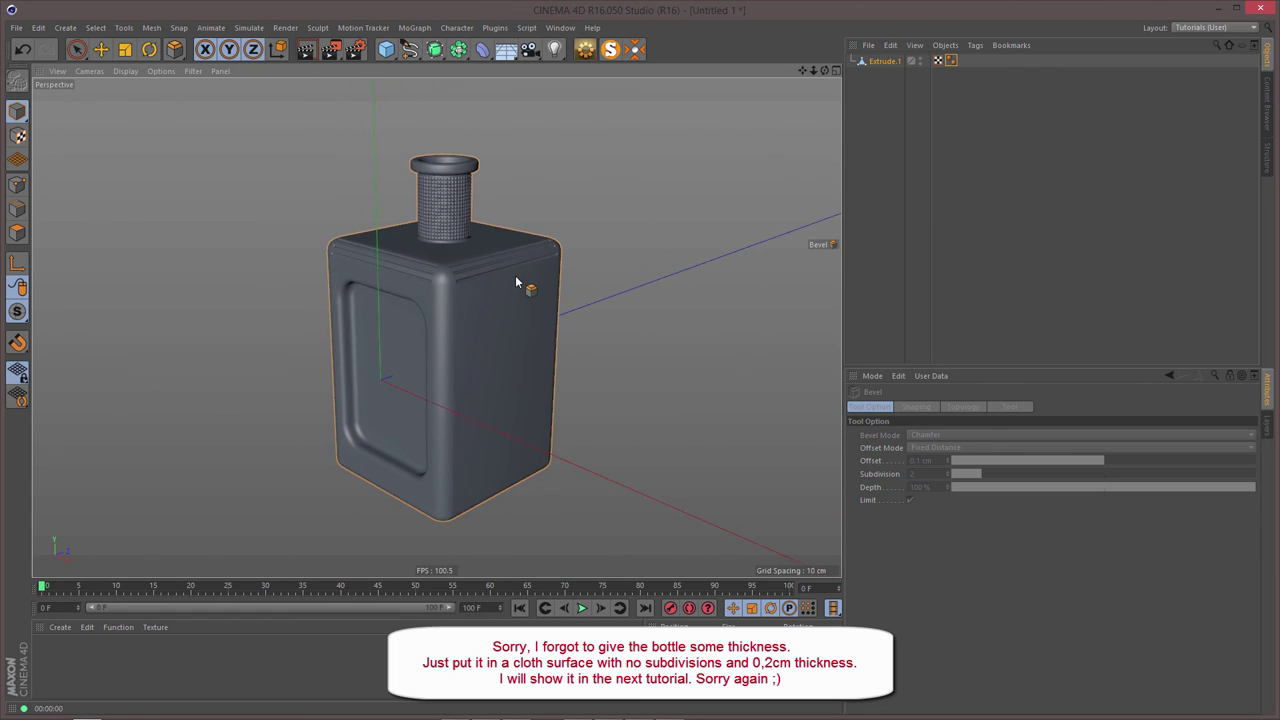
pyautogui.scroll(2, 515, 275)
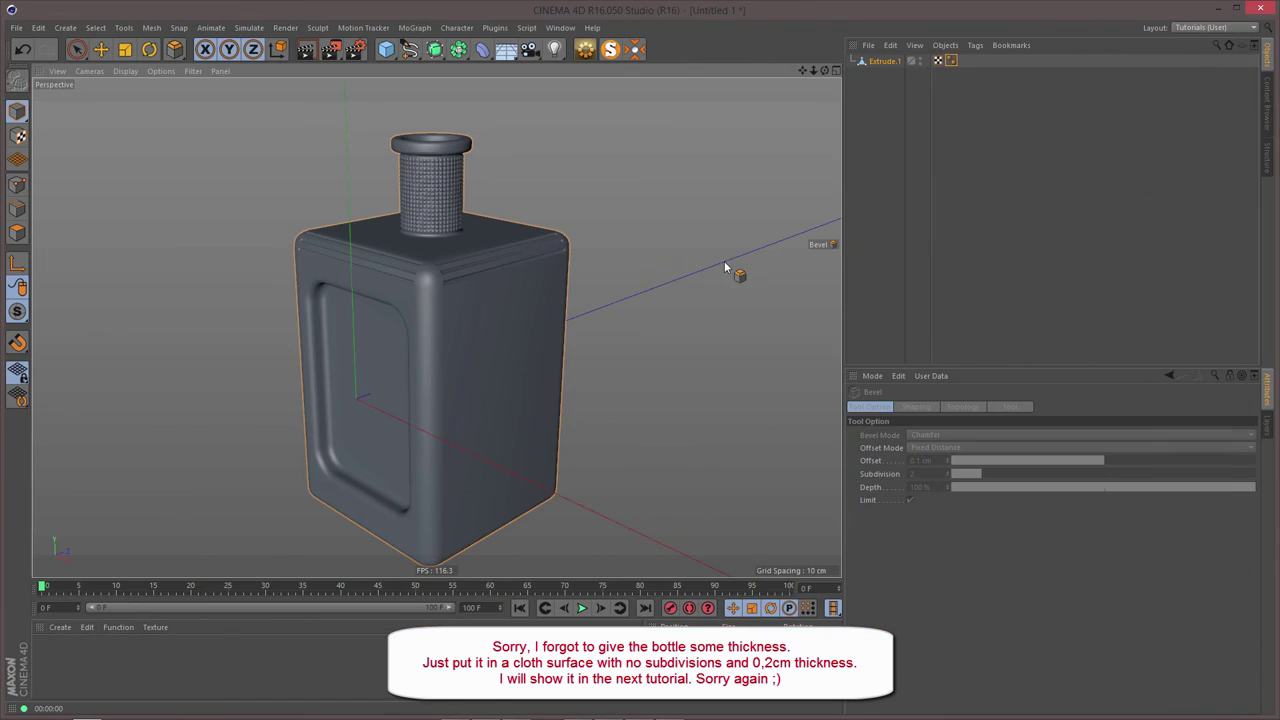
pyautogui.keyDown('alt'); pyautogui.moveTo(726, 267); pyautogui.dragTo(464, 335); pyautogui.keyUp('alt')
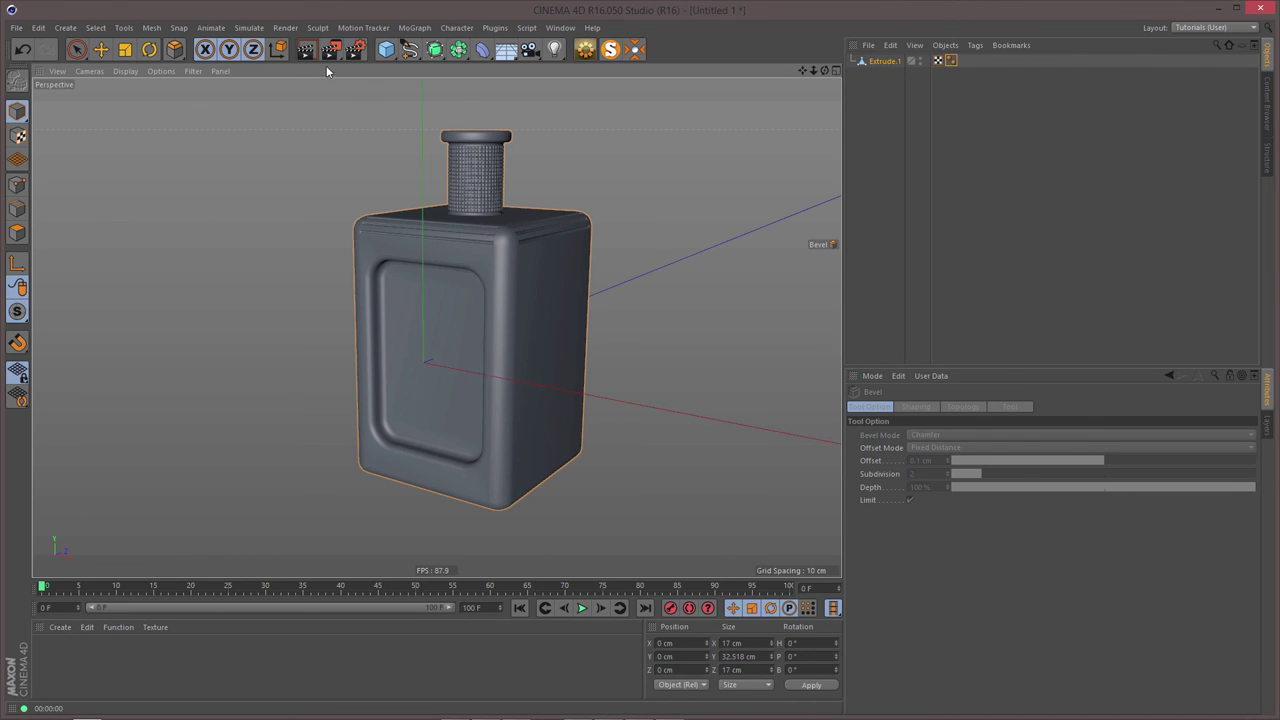
# - Add an eight-point star spline and scale it down to about 7.6 cm across at the bottle's recessed front panel
pyautogui.click(410, 49)
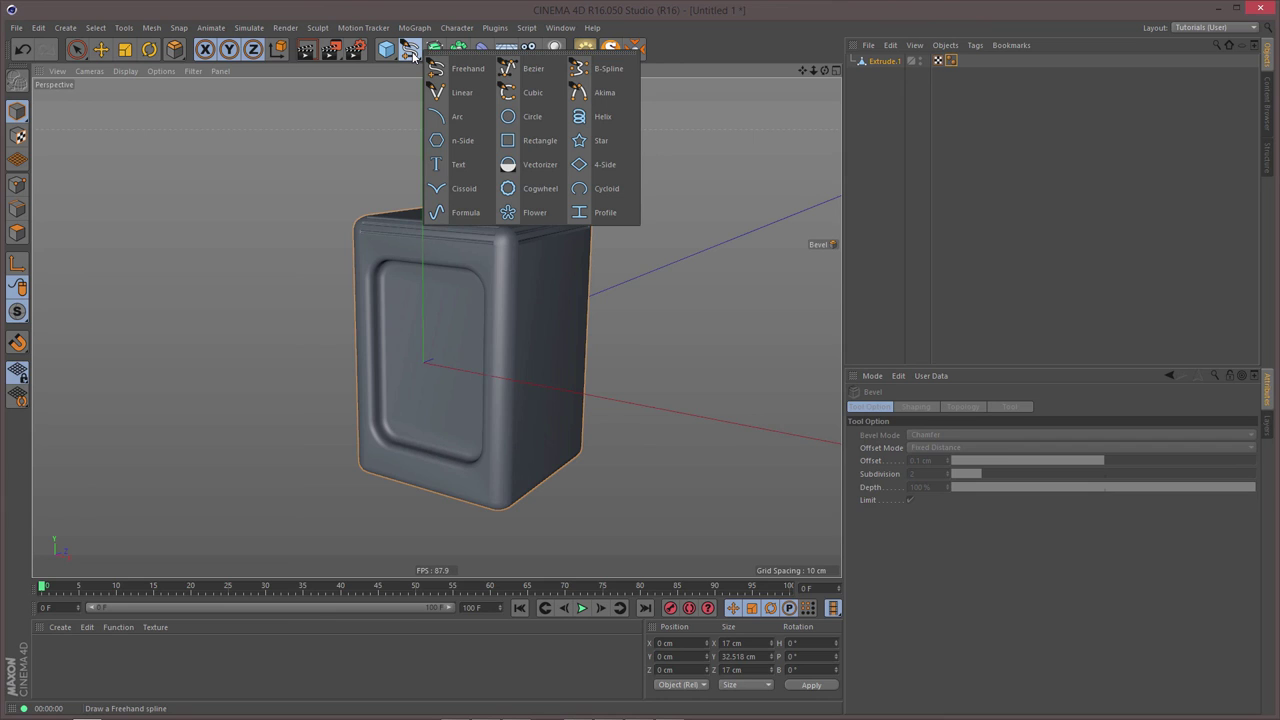
pyautogui.click(588, 144)
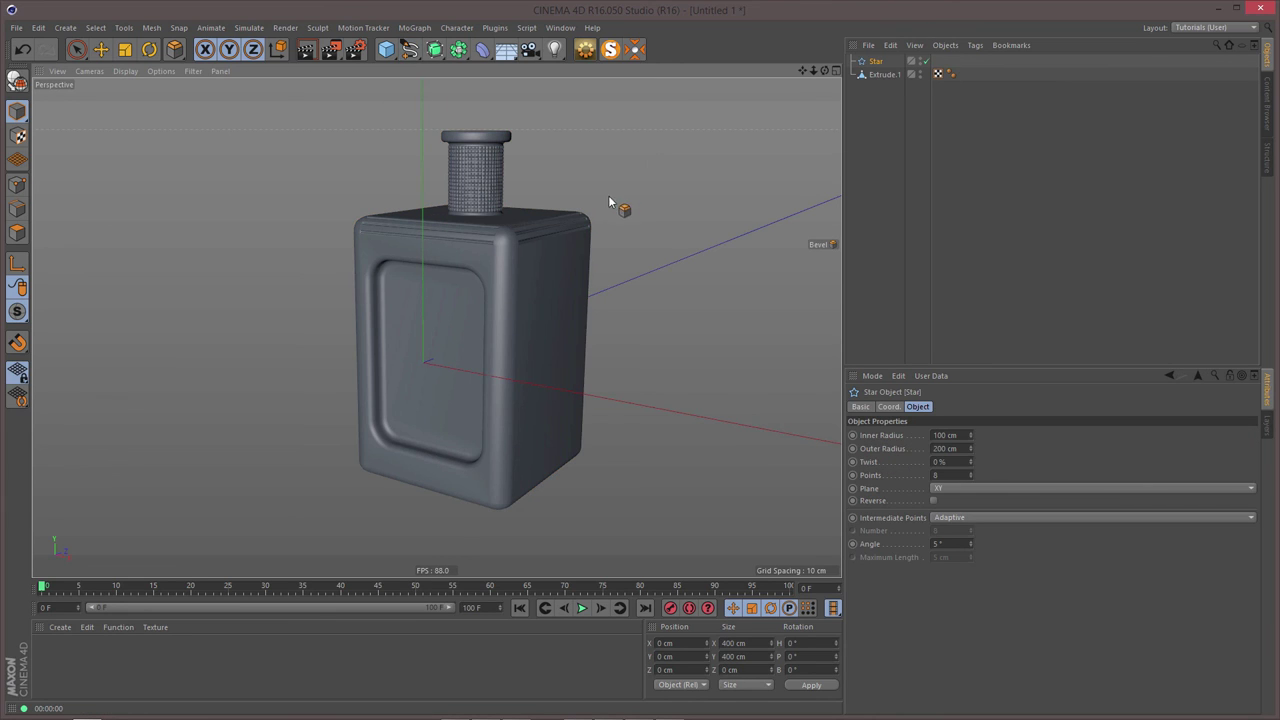
pyautogui.press('t')
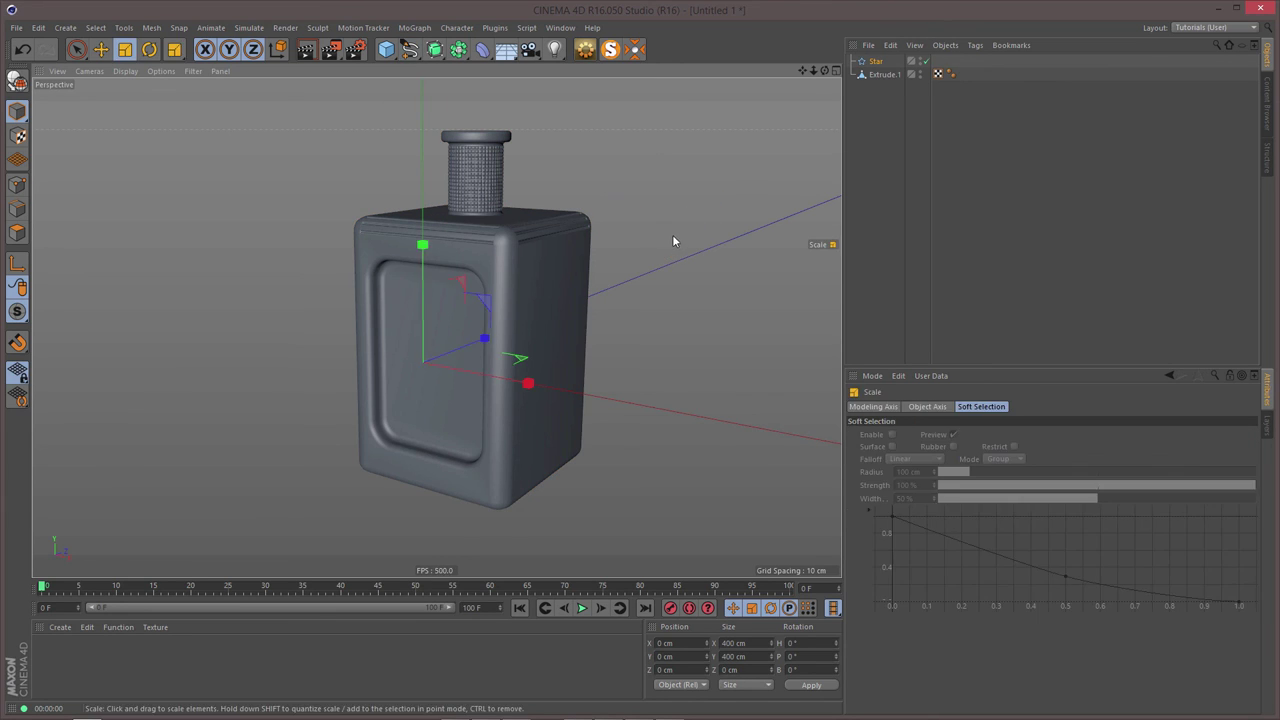
pyautogui.moveTo(672, 234)
pyautogui.mouseDown()
pyautogui.moveTo(364, 359)
pyautogui.moveTo(194, 408)
pyautogui.mouseUp()
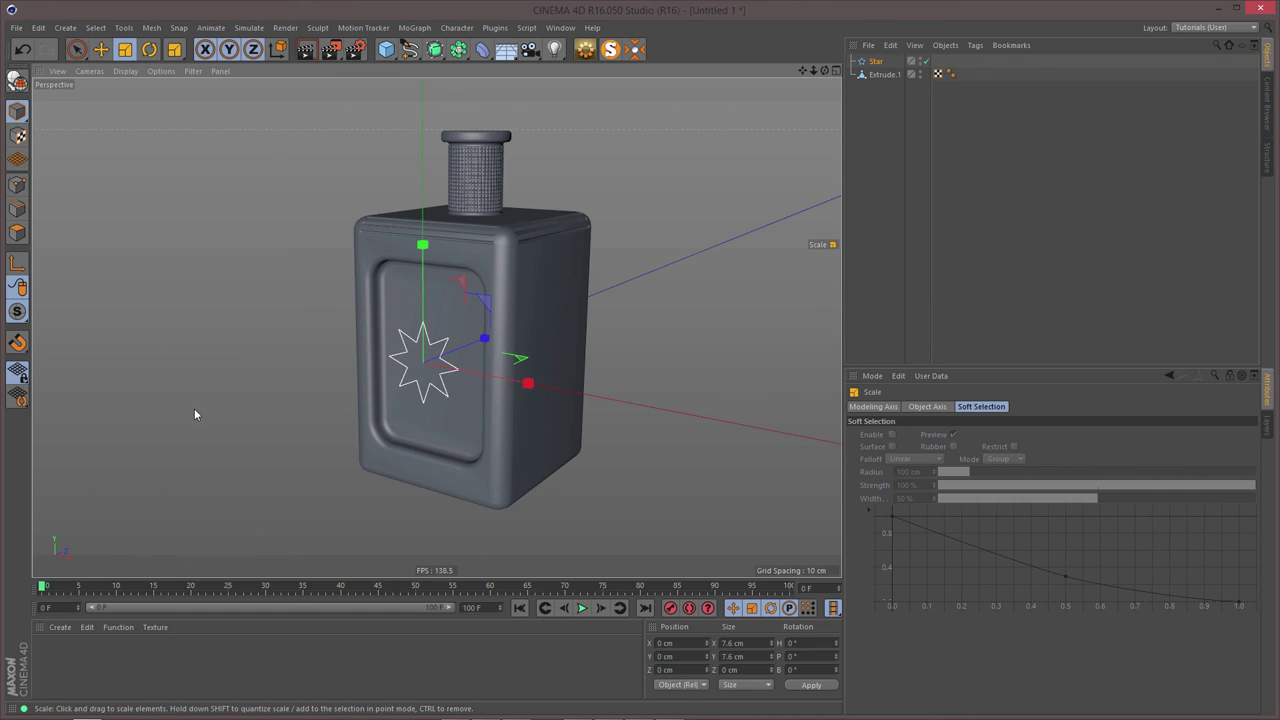
# - Put the star spline into an Extrude object and set its Z movement to 0.5 cm
pyautogui.click(392, 52)
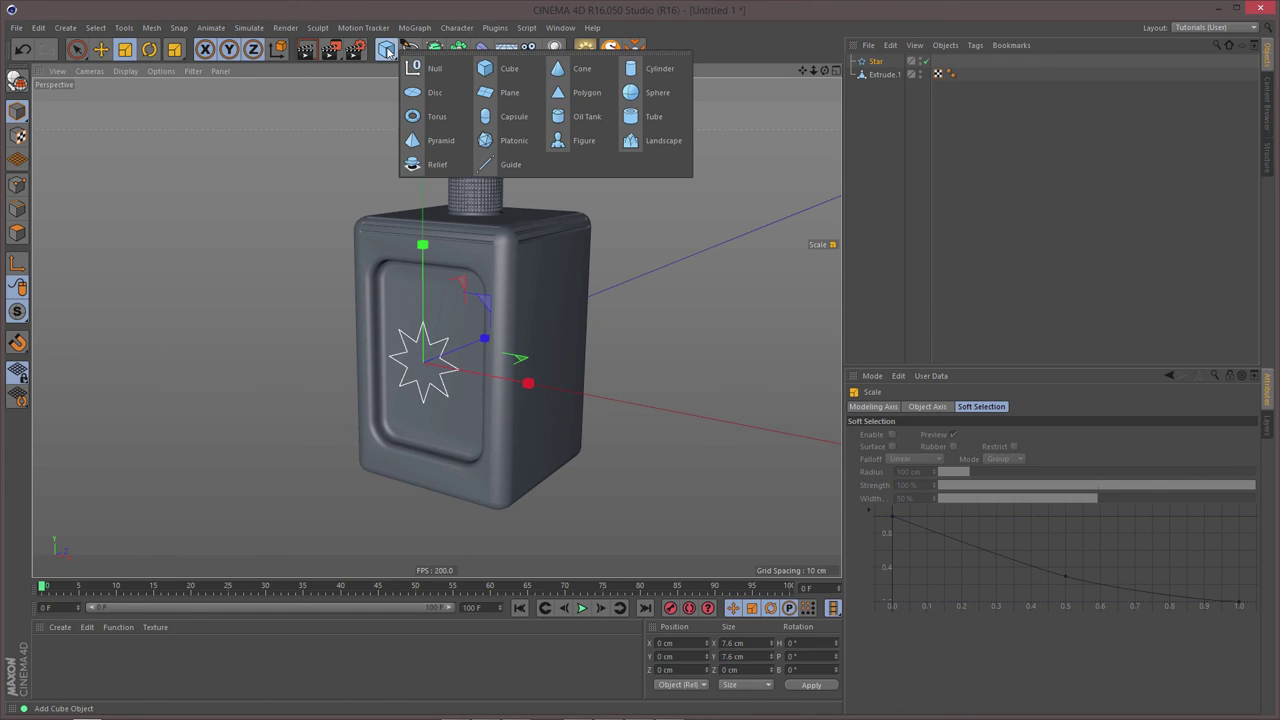
pyautogui.click(434, 50)
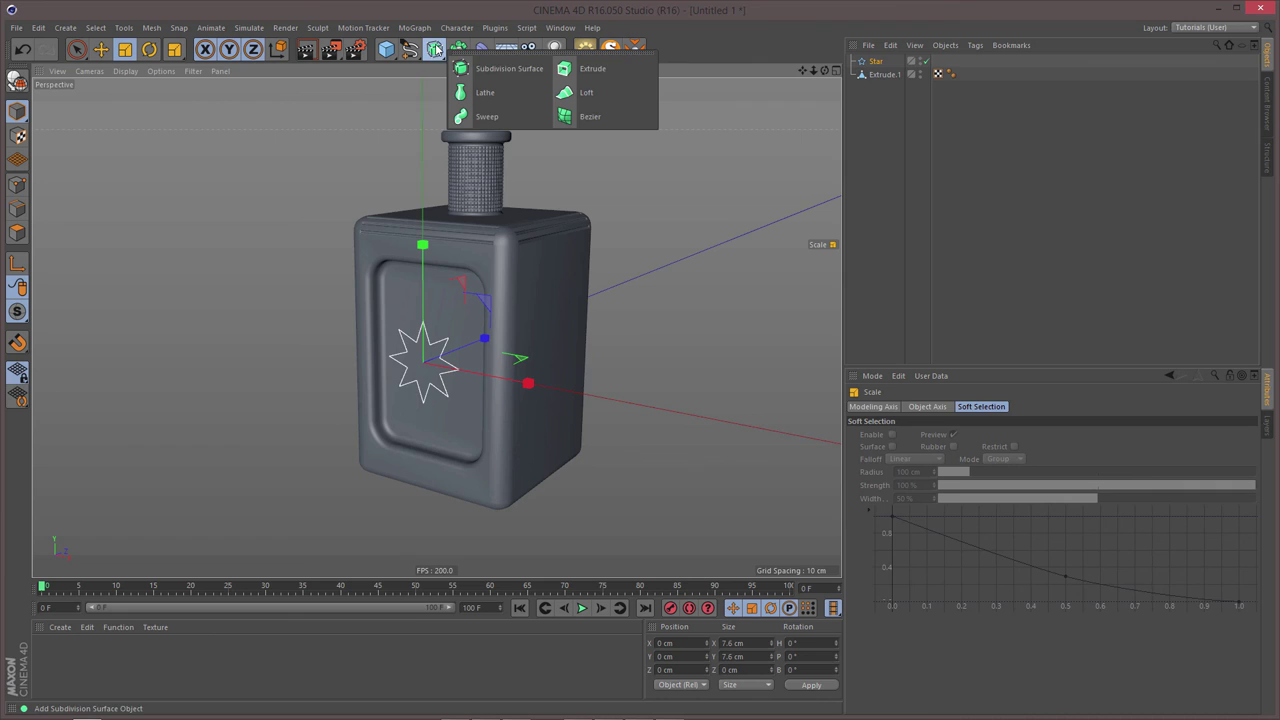
pyautogui.keyDown('alt'); pyautogui.click(590, 68); pyautogui.keyUp('alt')
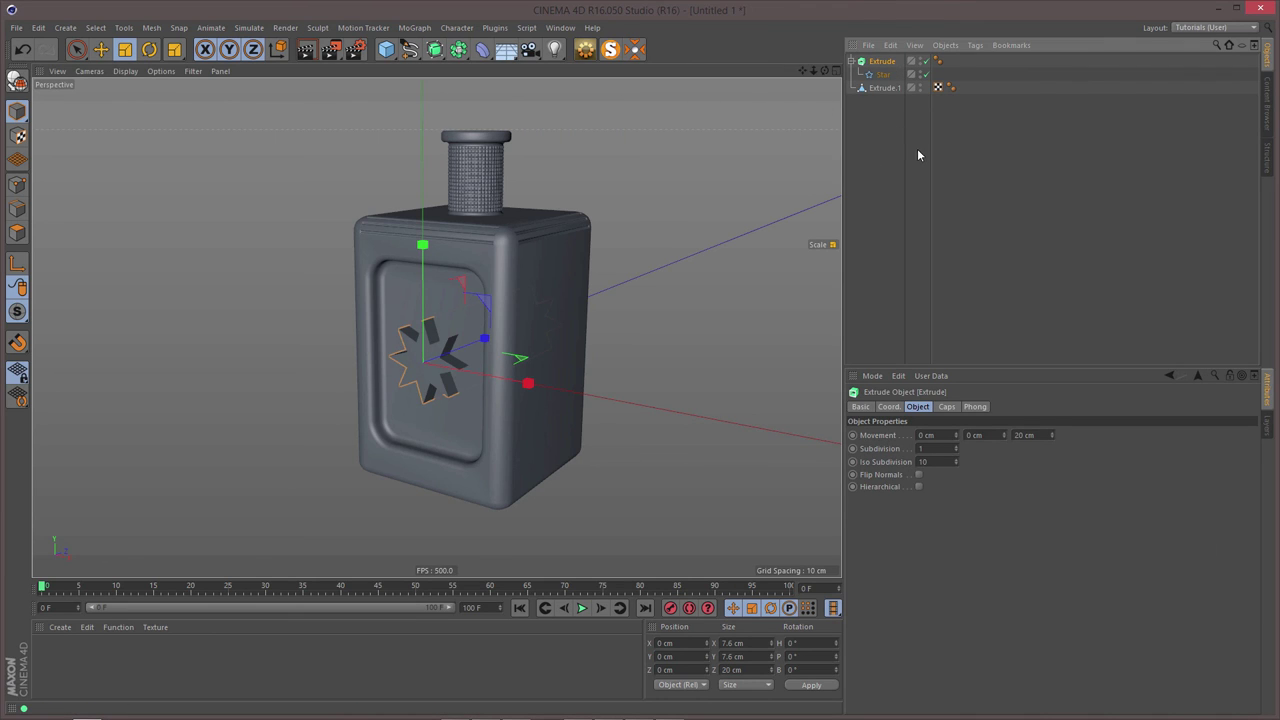
pyautogui.doubleClick(1024, 435)
pyautogui.write('0.5')
pyautogui.press('Return')
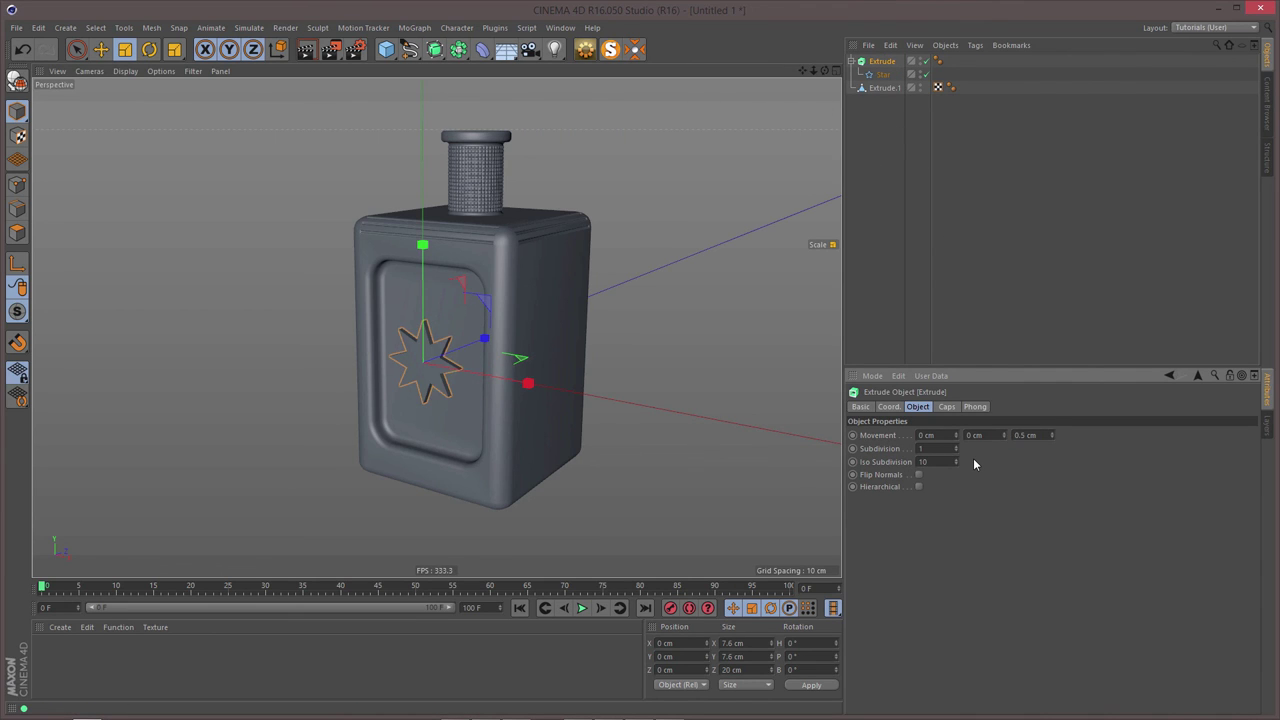
# - Move the extruded star at the recessed front panel to about X 0.1, Y -0.5, Z 1 cm
pyautogui.scroll(5, 450, 380)
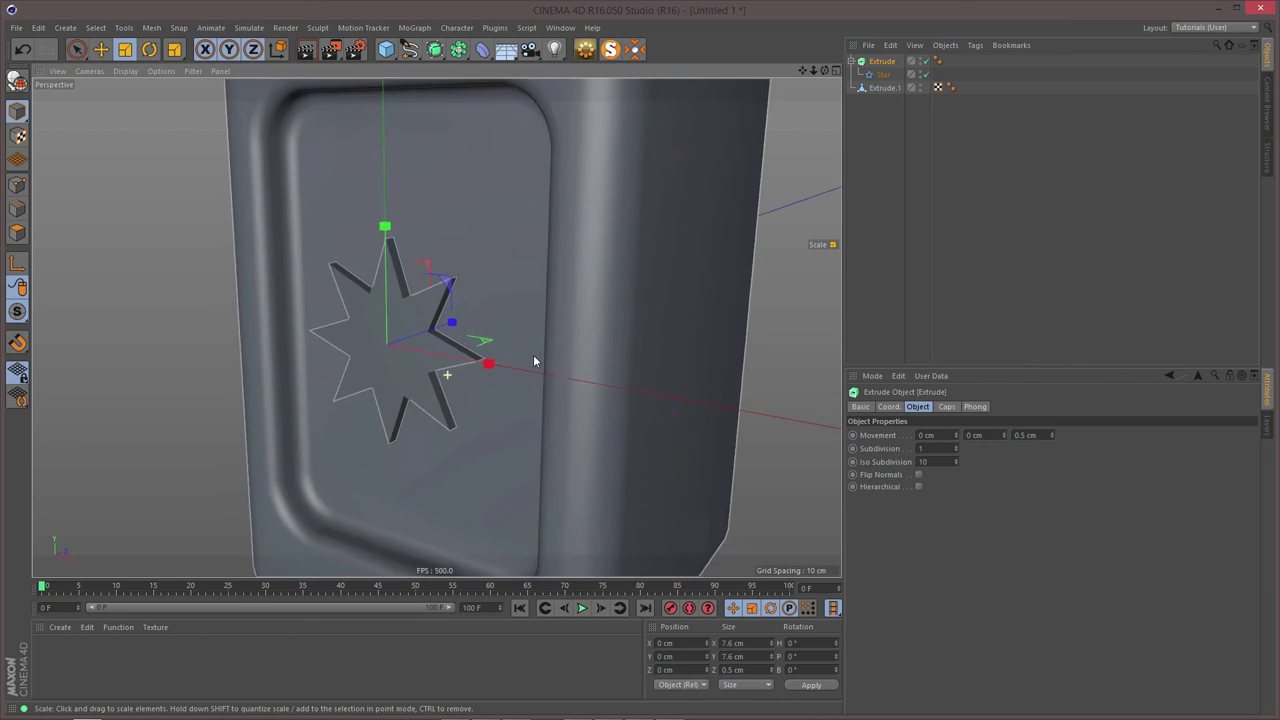
pyautogui.moveTo(477, 330); pyautogui.dragTo(500, 298)
pyautogui.press('e')
pyautogui.scroll(-3, 477, 402)
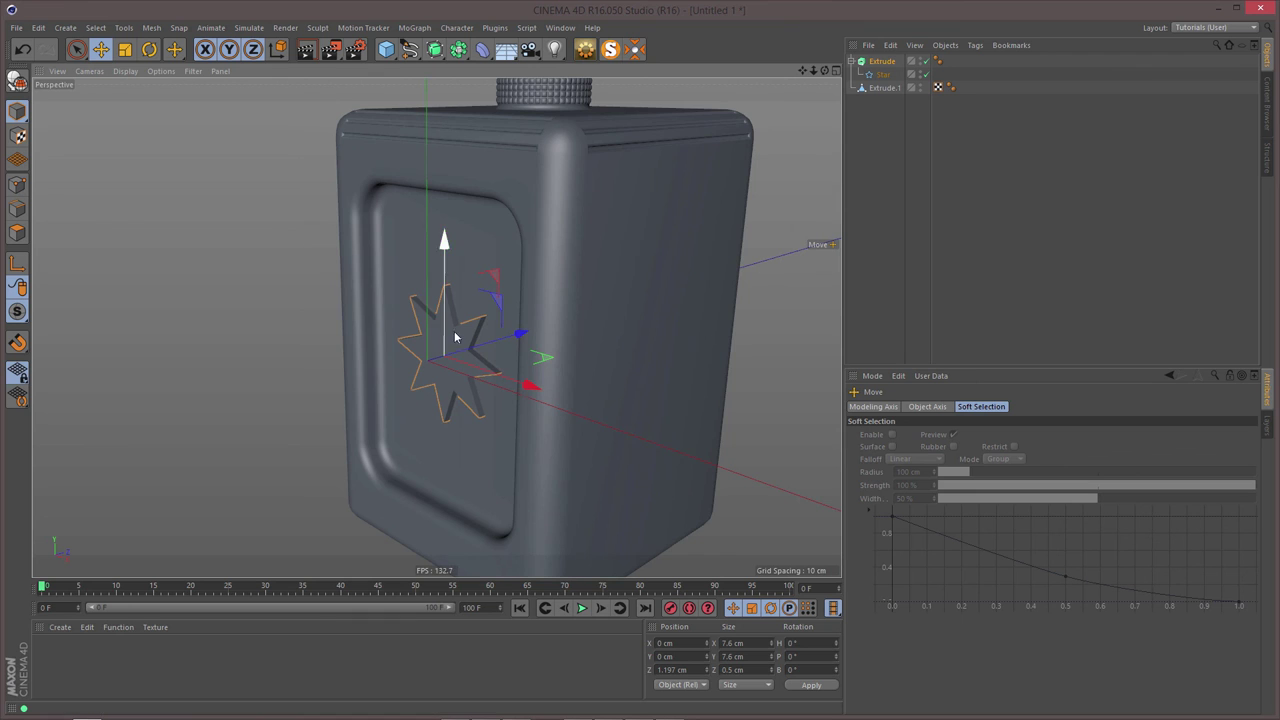
pyautogui.keyDown('alt'); pyautogui.moveTo(436, 341); pyautogui.dragTo(470, 306); pyautogui.keyUp('alt')
pyautogui.keyDown('alt'); pyautogui.moveTo(436, 338); pyautogui.dragTo(511, 325, button='right'); pyautogui.keyUp('alt')
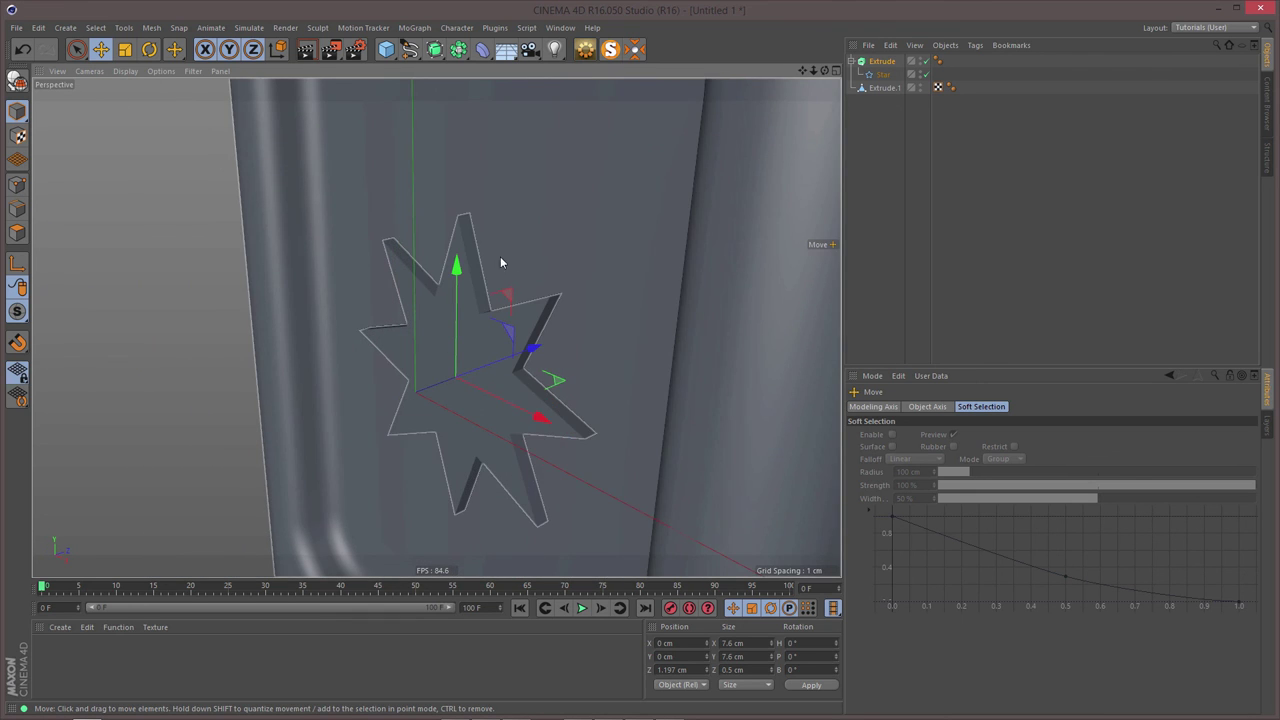
pyautogui.moveTo(463, 240); pyautogui.dragTo(476, 303)
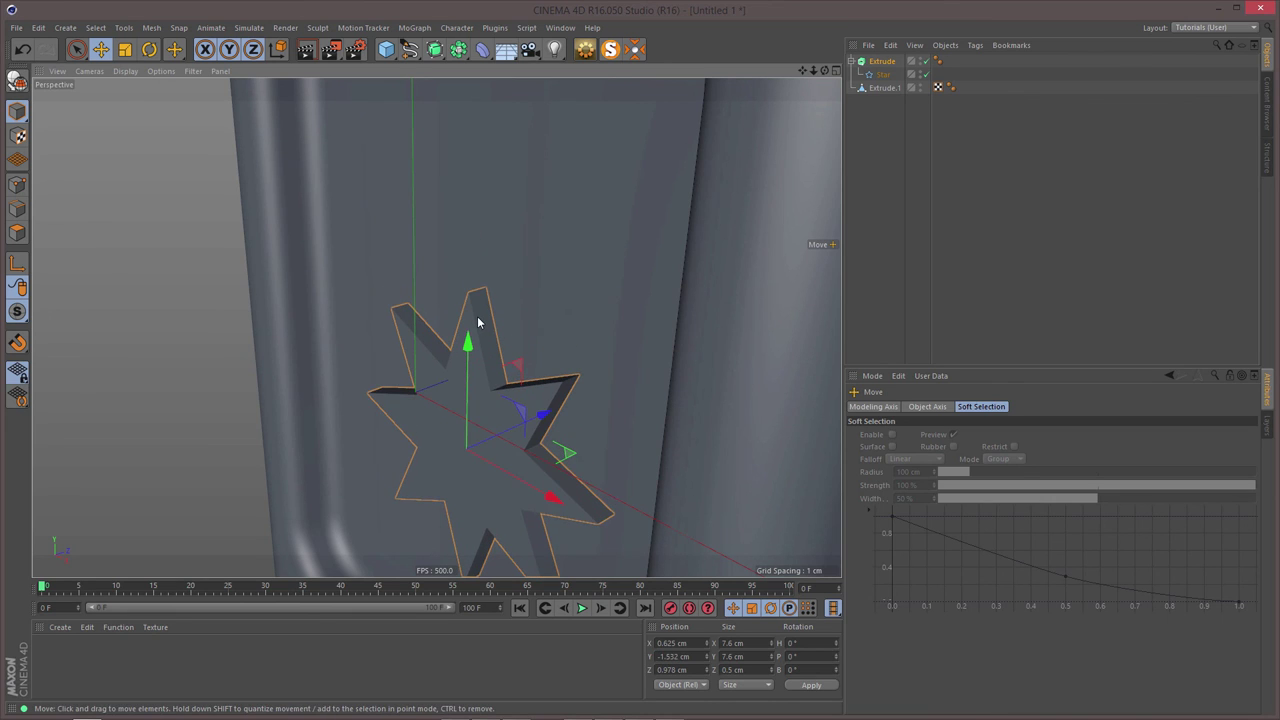
# - Delete the extruded star together with its spline, leaving only the bottle in the scene
pyautogui.click(875, 62)
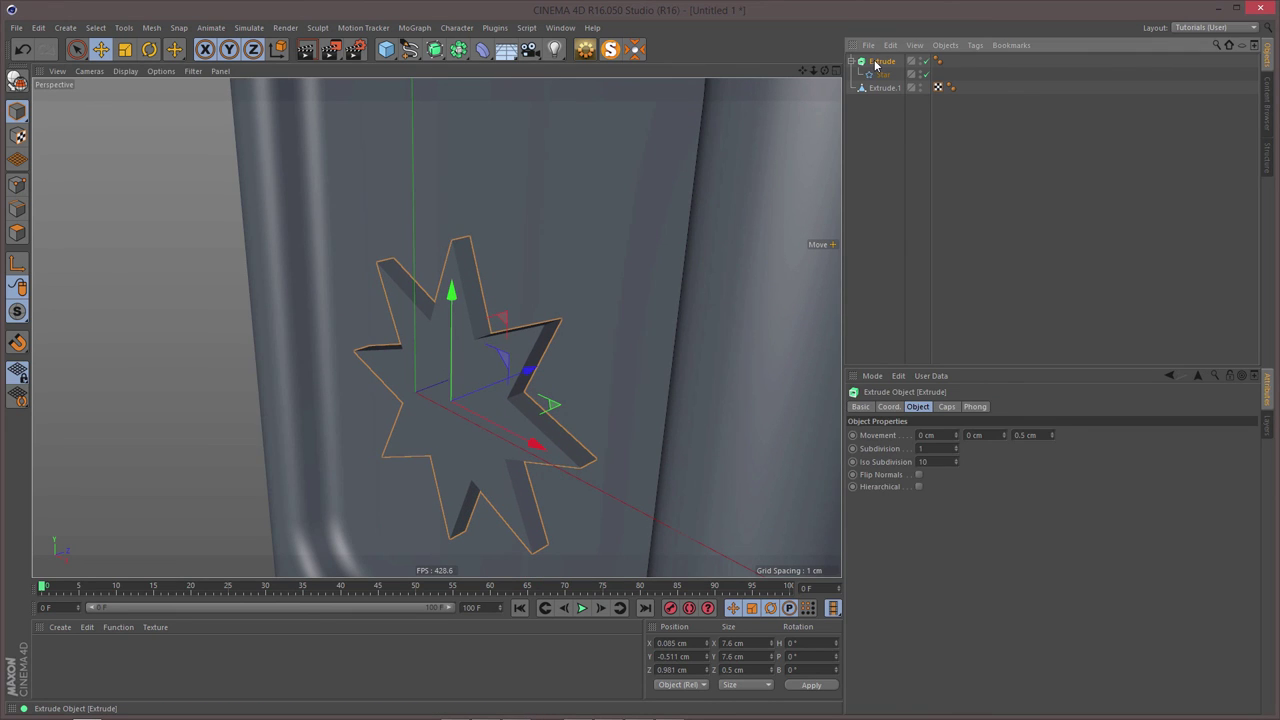
pyautogui.press('Delete')
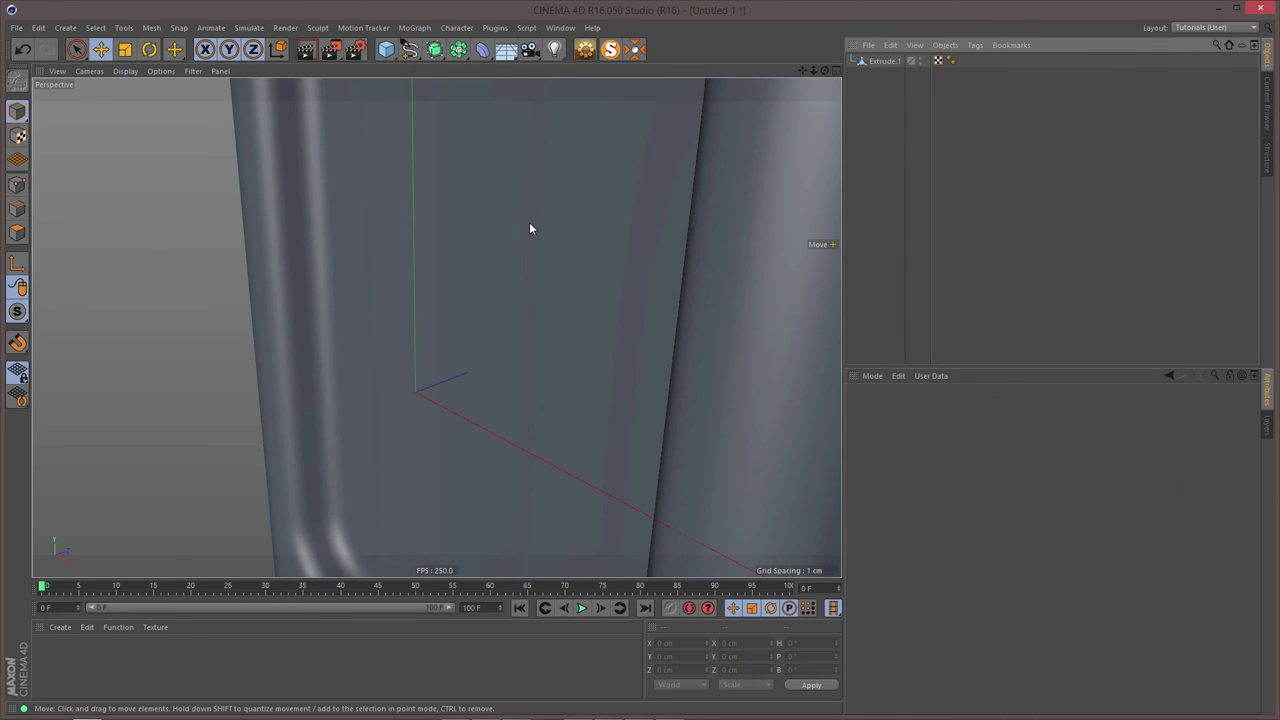
pyautogui.scroll(-6, 529, 222)
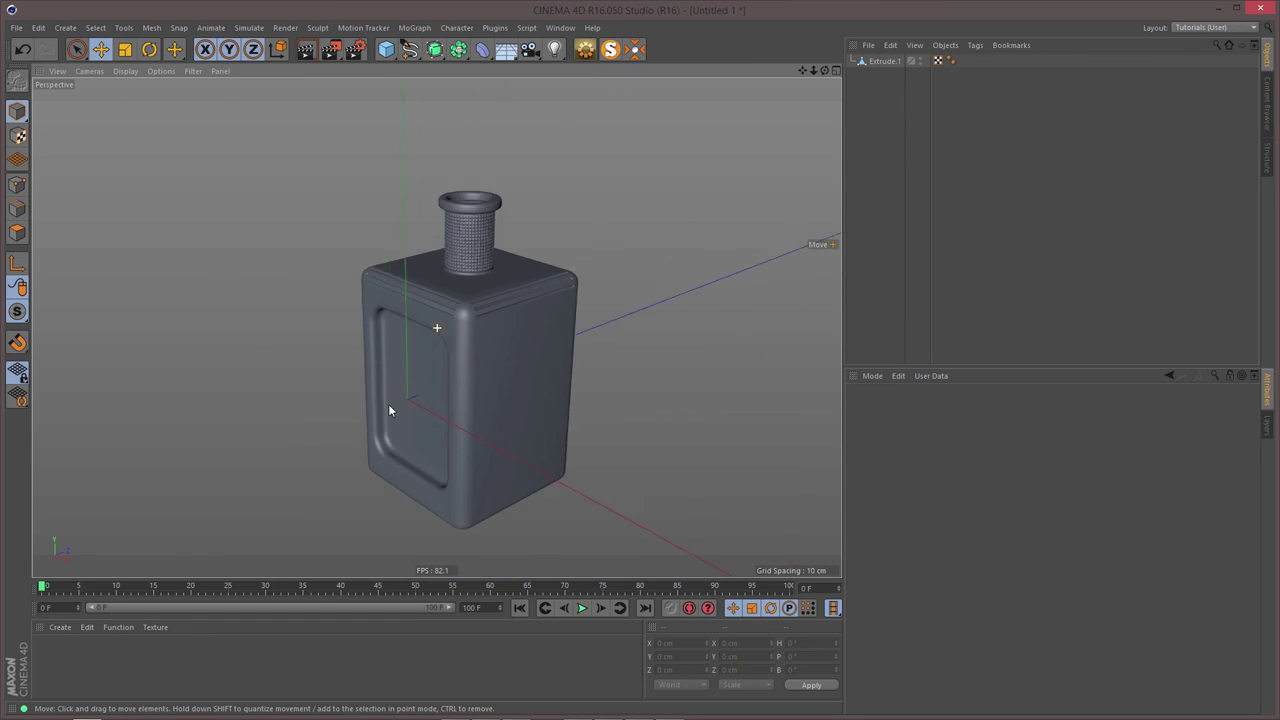
pyautogui.keyDown('alt'); pyautogui.moveTo(390, 410); pyautogui.dragTo(456, 260); pyautogui.keyUp('alt')
pyautogui.keyDown('alt'); pyautogui.moveTo(456, 254); pyautogui.dragTo(450, 326, button='middle'); pyautogui.keyUp('alt')
pyautogui.keyDown('alt'); pyautogui.moveTo(450, 326); pyautogui.dragTo(476, 321, button='right'); pyautogui.keyUp('alt')
pyautogui.keyDown('alt'); pyautogui.moveTo(497, 320); pyautogui.dragTo(511, 313); pyautogui.keyUp('alt')
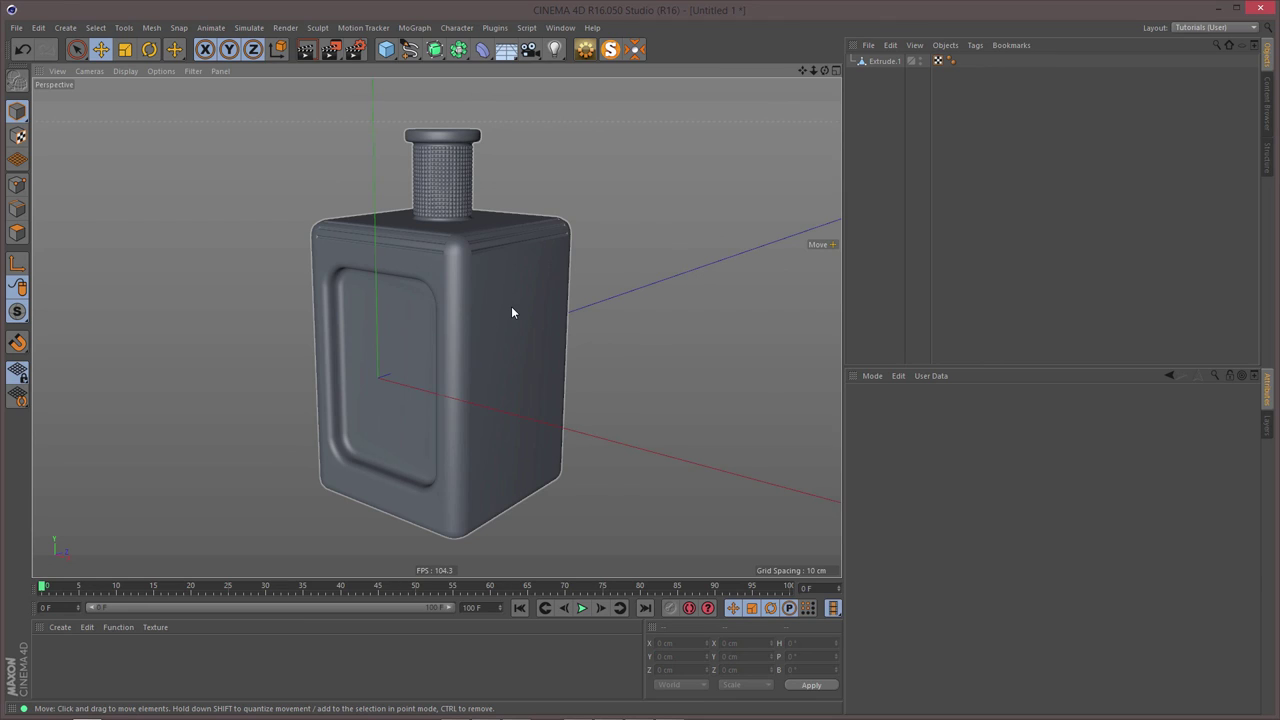